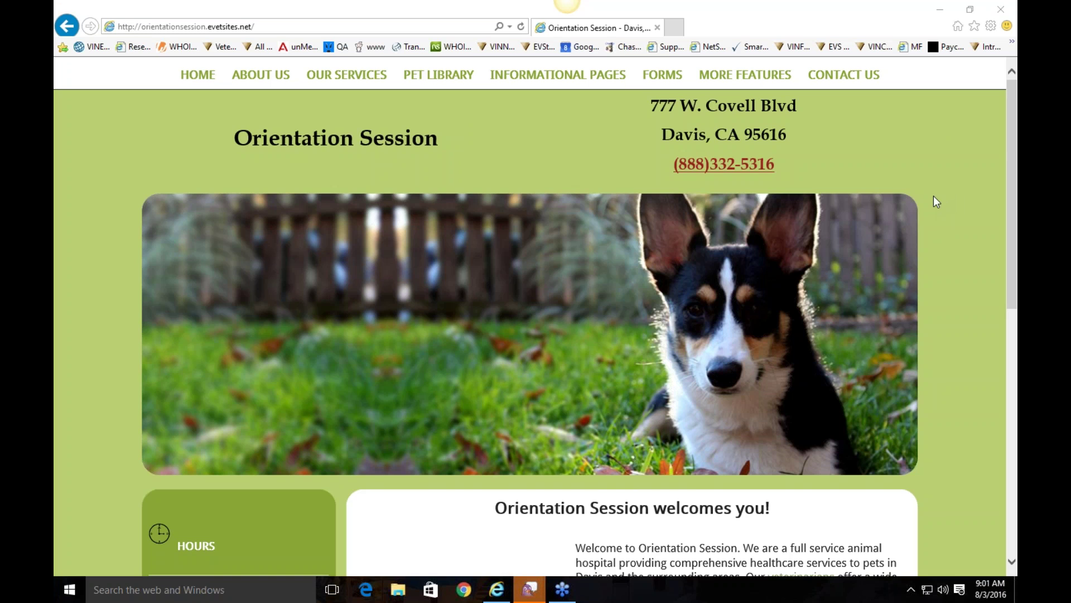
Step: Log in through the footer key icon with the admin user name and account password
scroll(933, 199, down, 3)
scroll(932, 199, up, 3)
scroll(878, 258, down, 1)
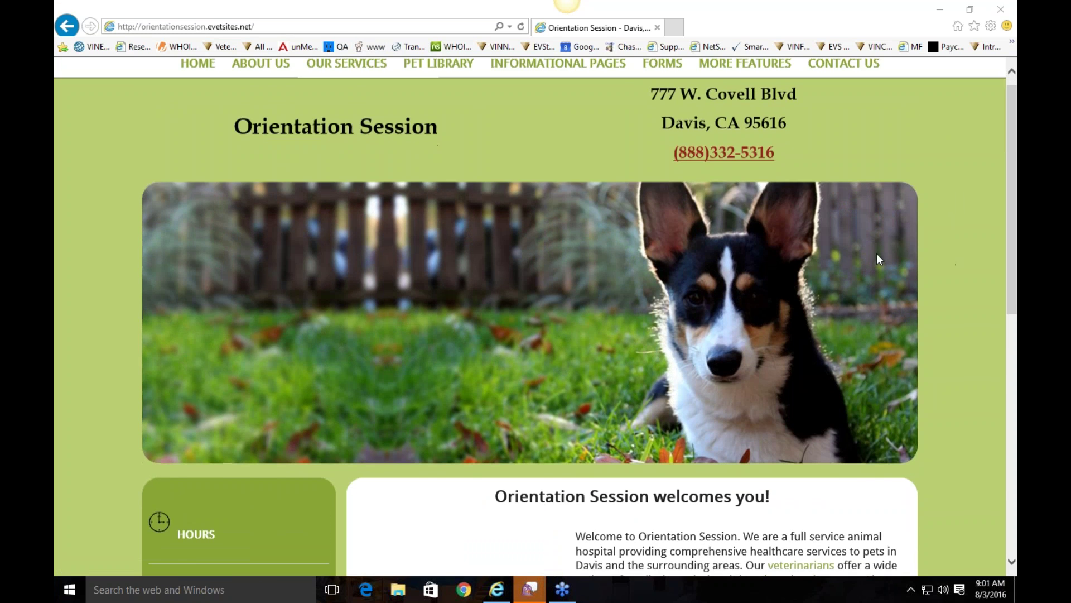
scroll(877, 258, down, 10)
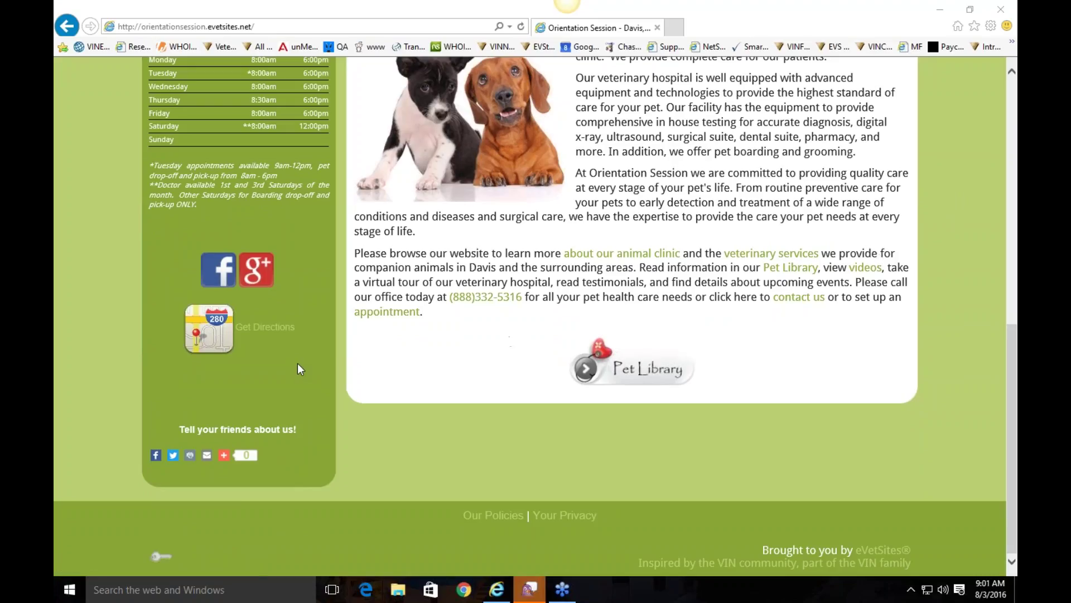
click(154, 554)
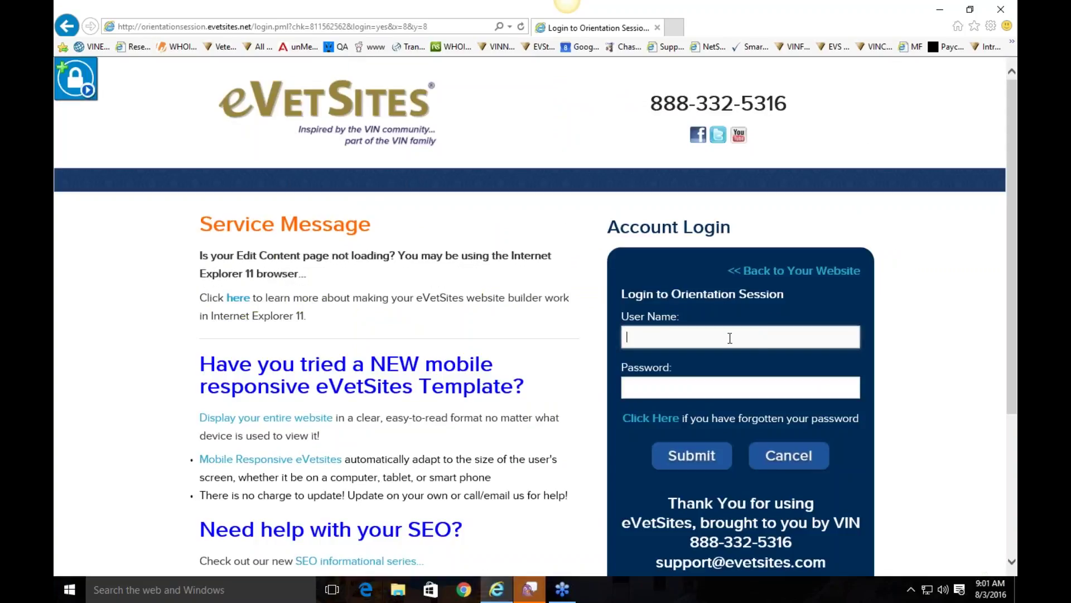
text(administrator)
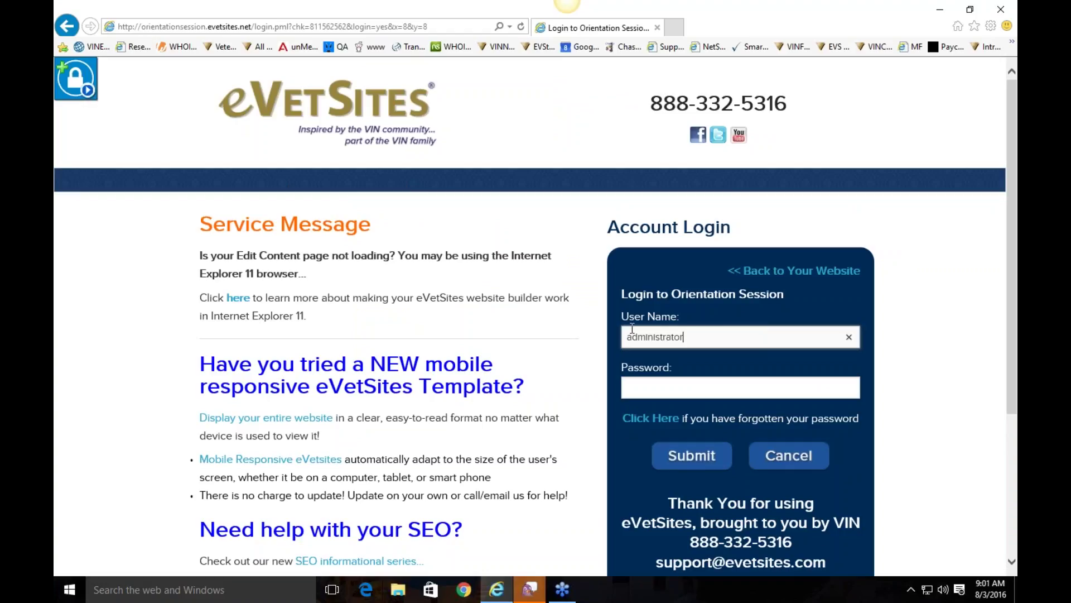
click(706, 395)
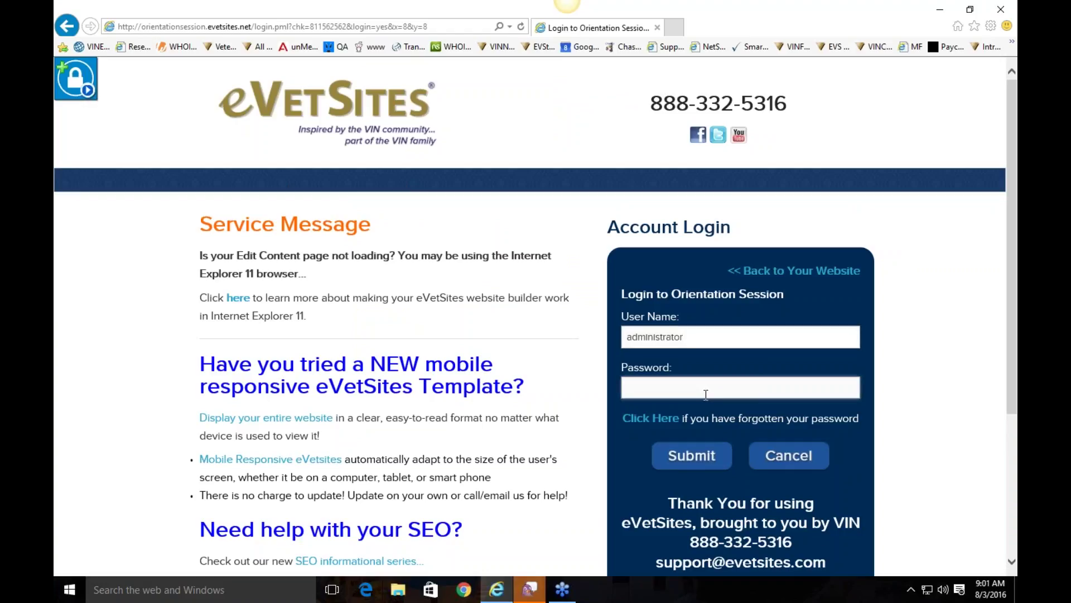
text(•••••••••)
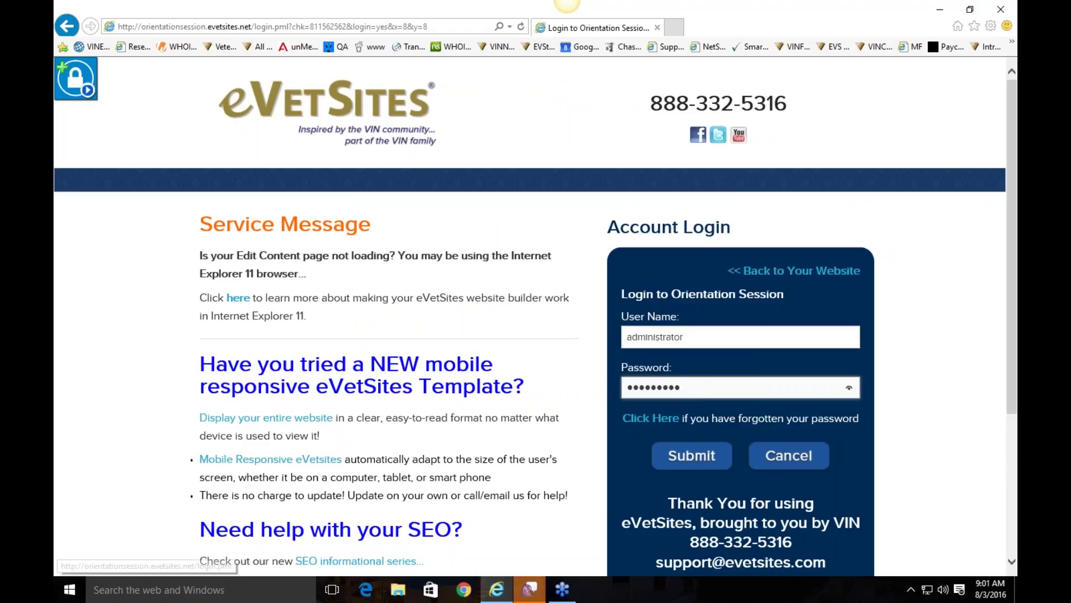
click(702, 455)
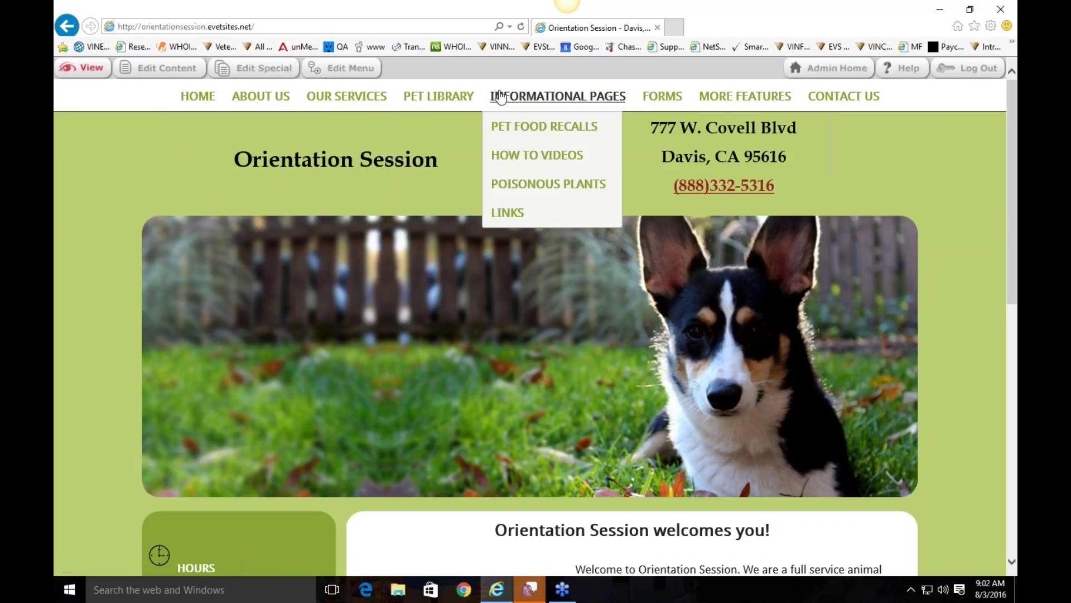
Step: Browse the logged-in homepage with its editing tools
mouse_move(208, 100)
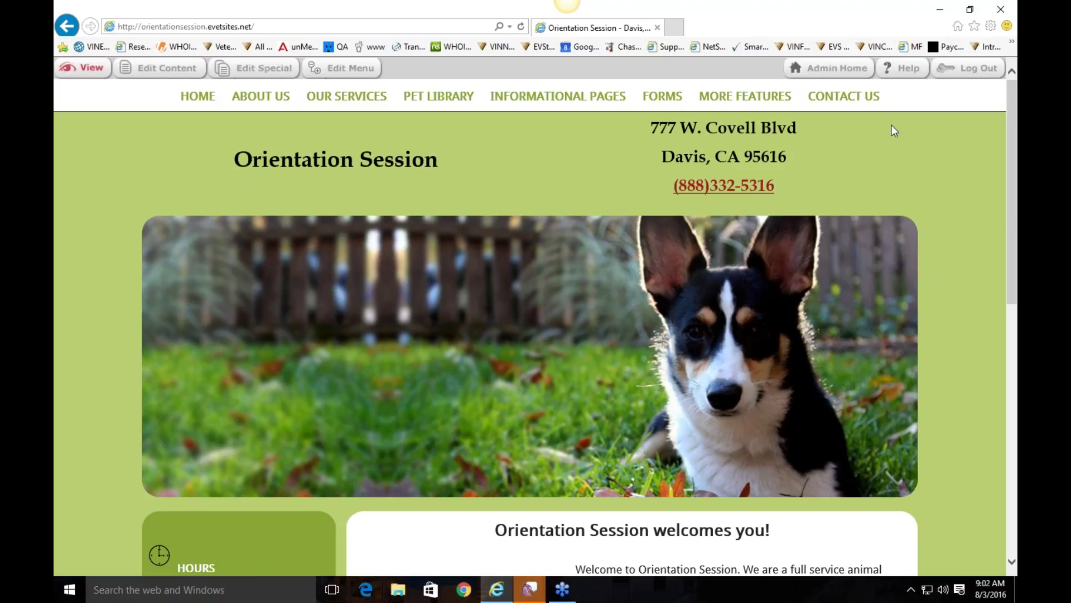
scroll(554, 213, down, 8)
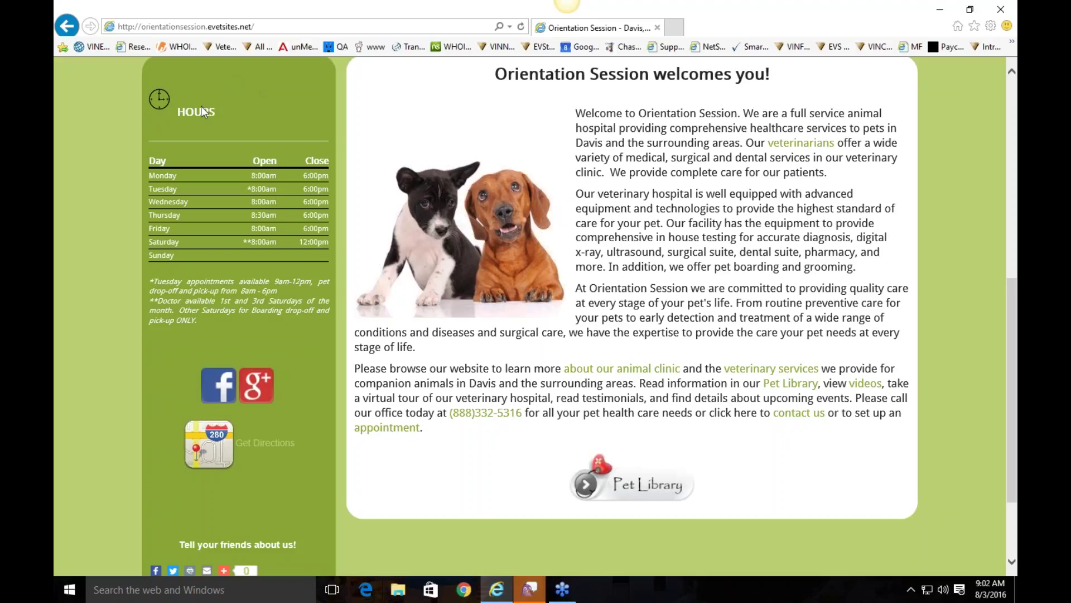
scroll(781, 272, down, 3)
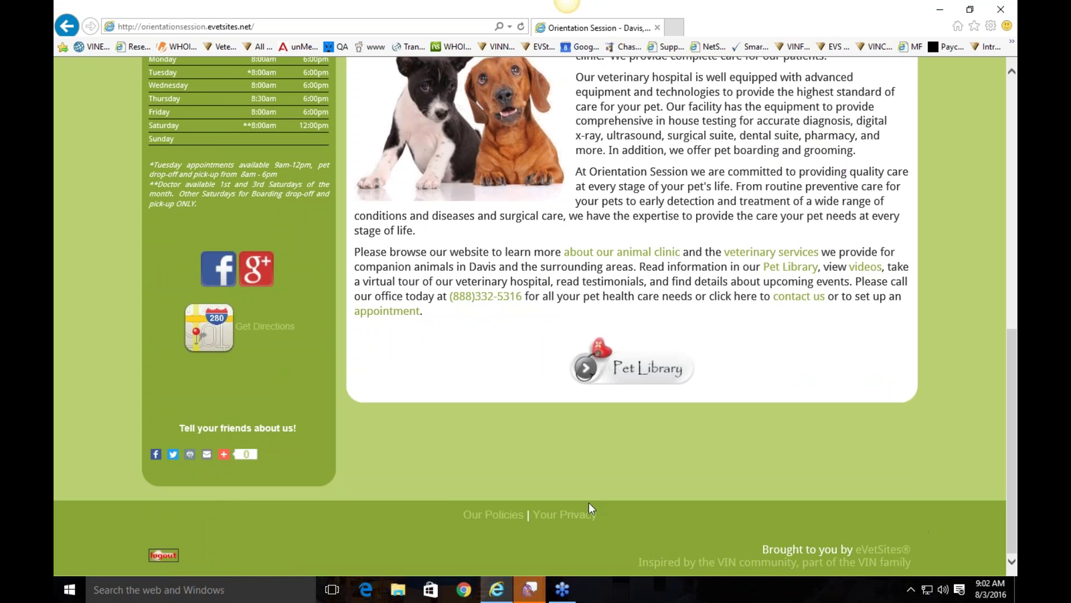
scroll(351, 517, up, 10)
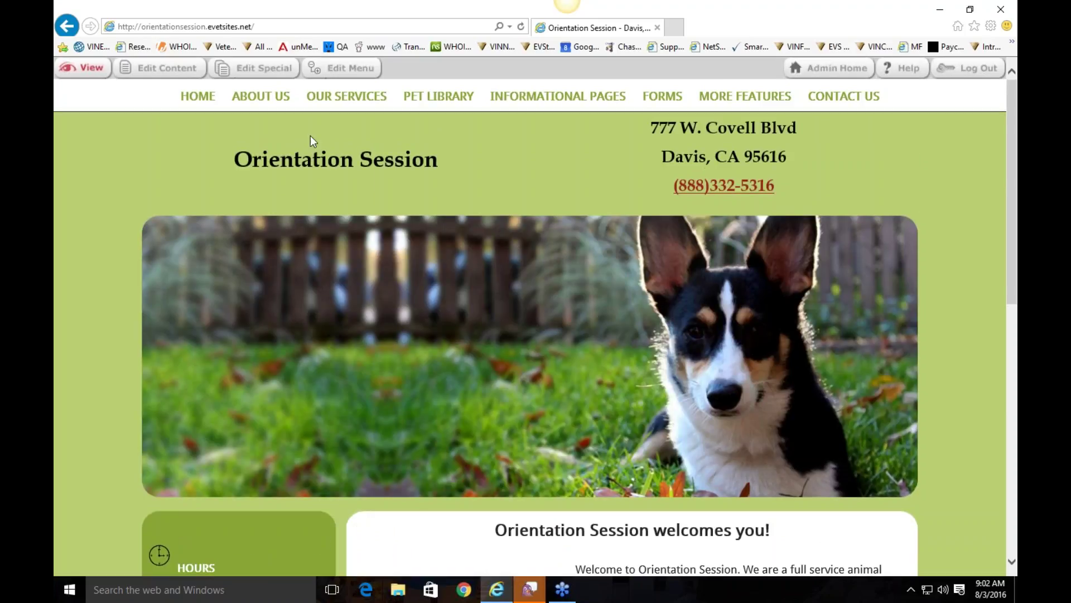
Step: Open About Us and read the 'About Orientation Session in Davis, CA' description and hours
click(276, 112)
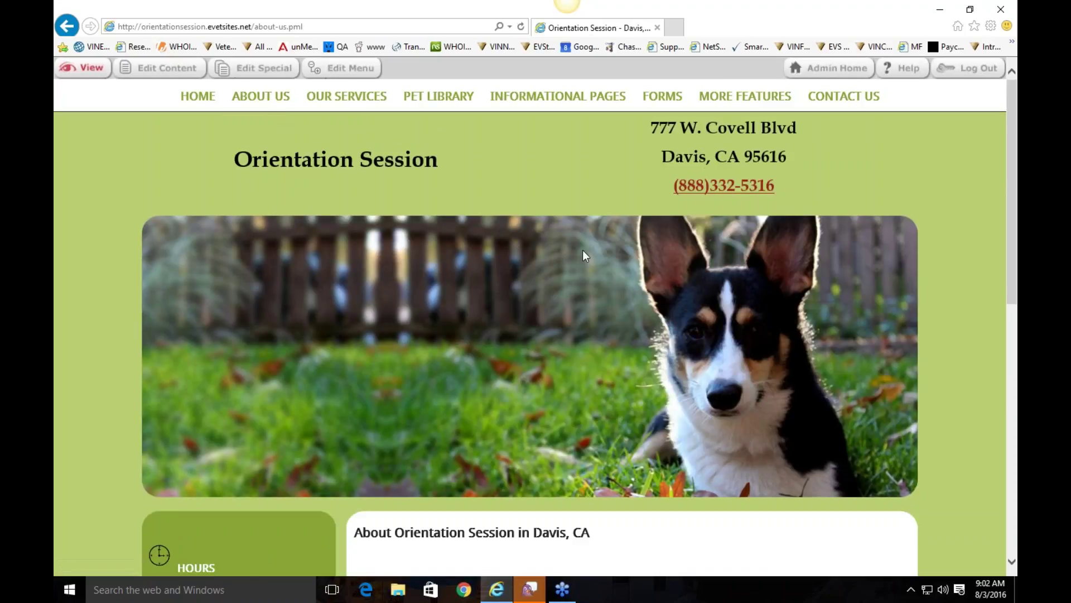
scroll(291, 297, down, 10)
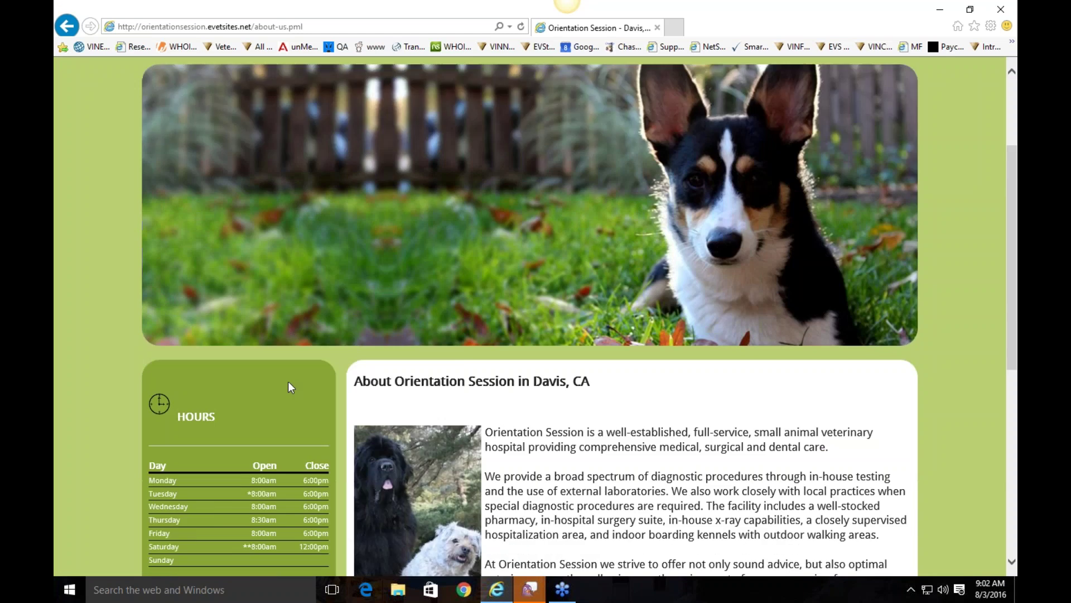
scroll(406, 450, up, 6)
scroll(399, 424, down, 2)
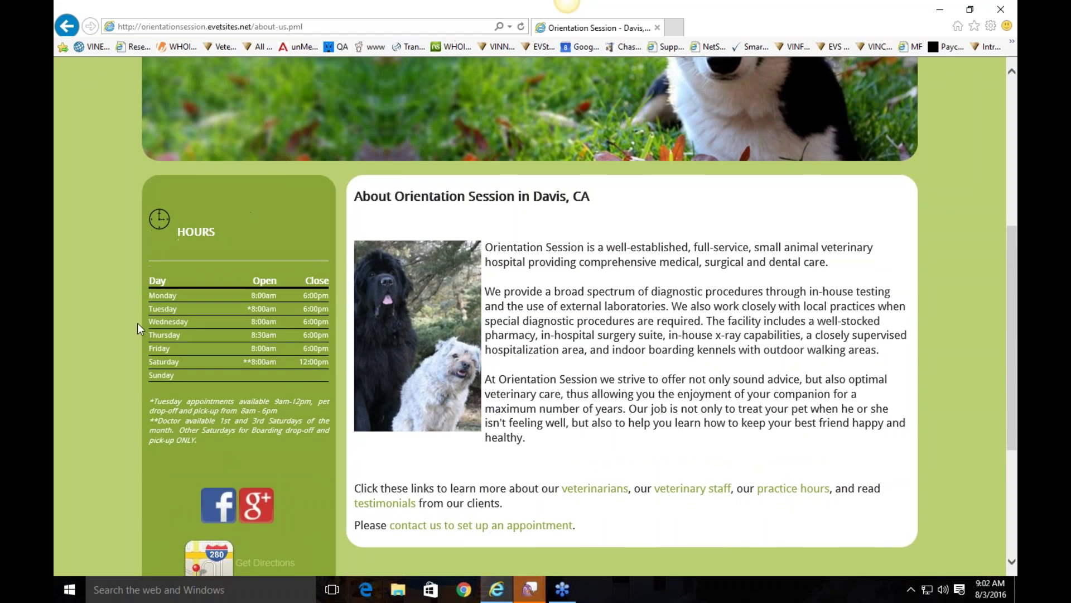
scroll(425, 430, down, 5)
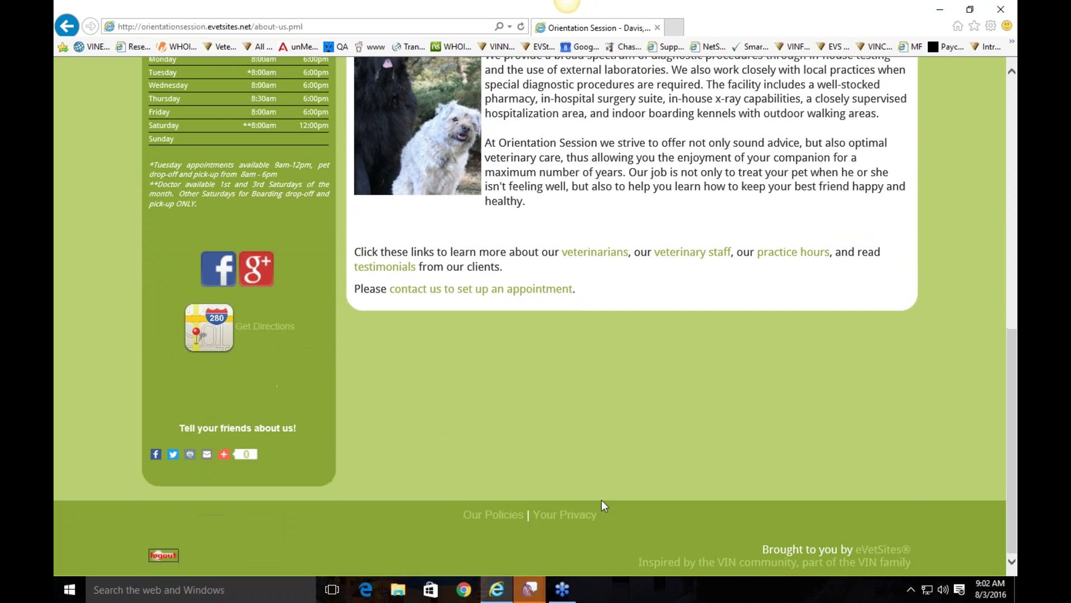
scroll(625, 502, up, 9)
scroll(623, 488, up, 3)
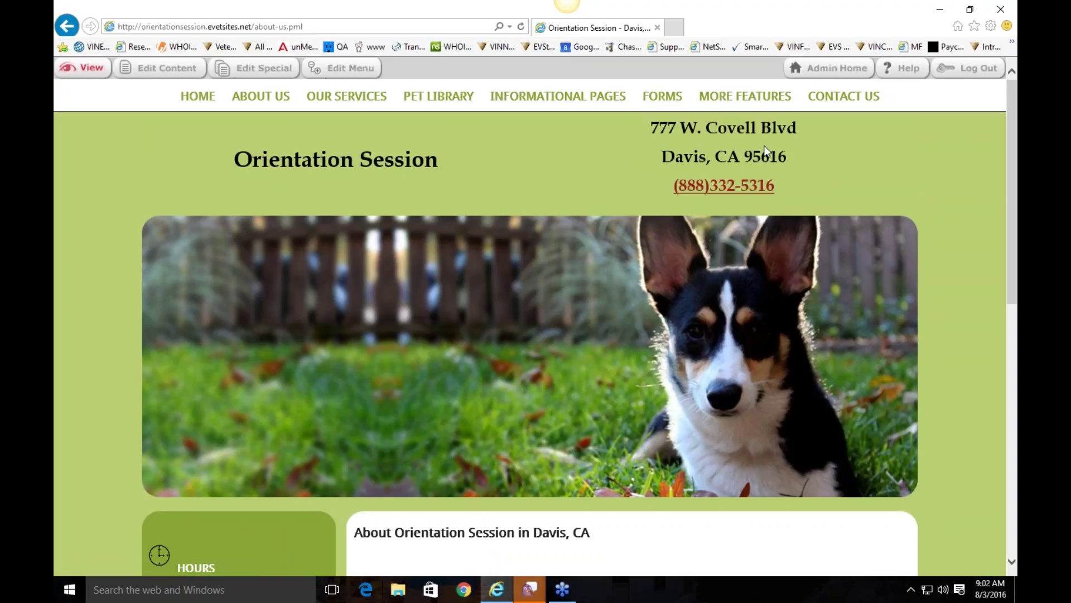
Step: Open the Site Header Content editor from Admin Home's Administration menu
click(842, 73)
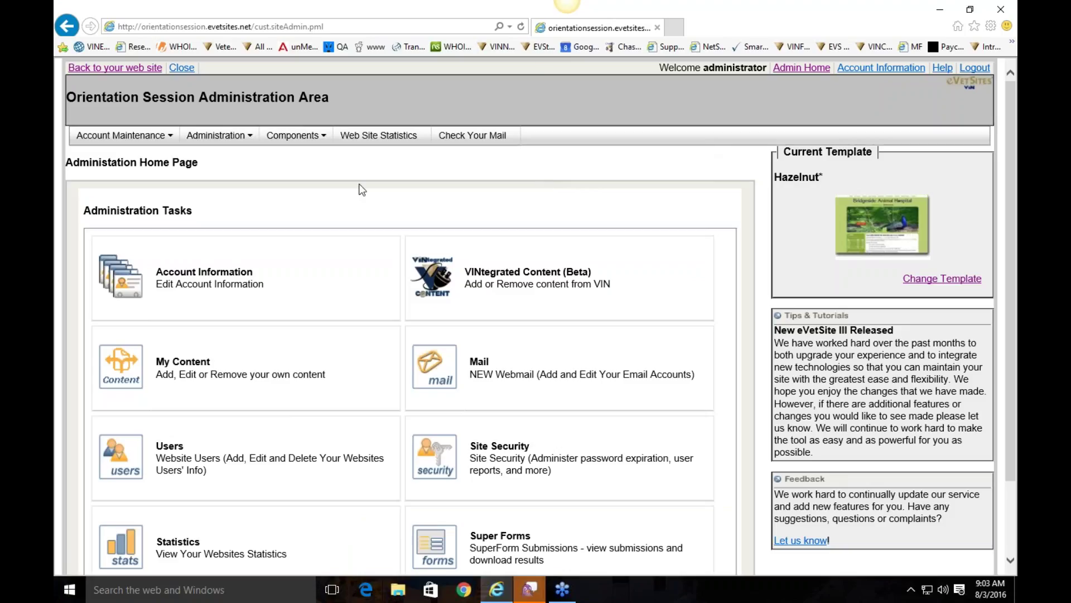
click(212, 140)
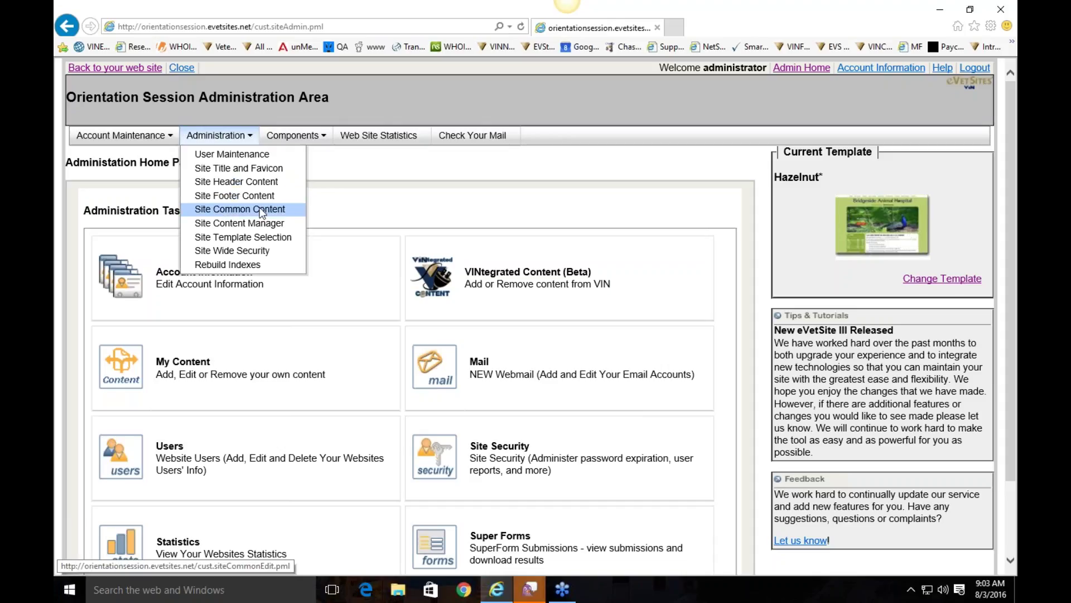
click(240, 181)
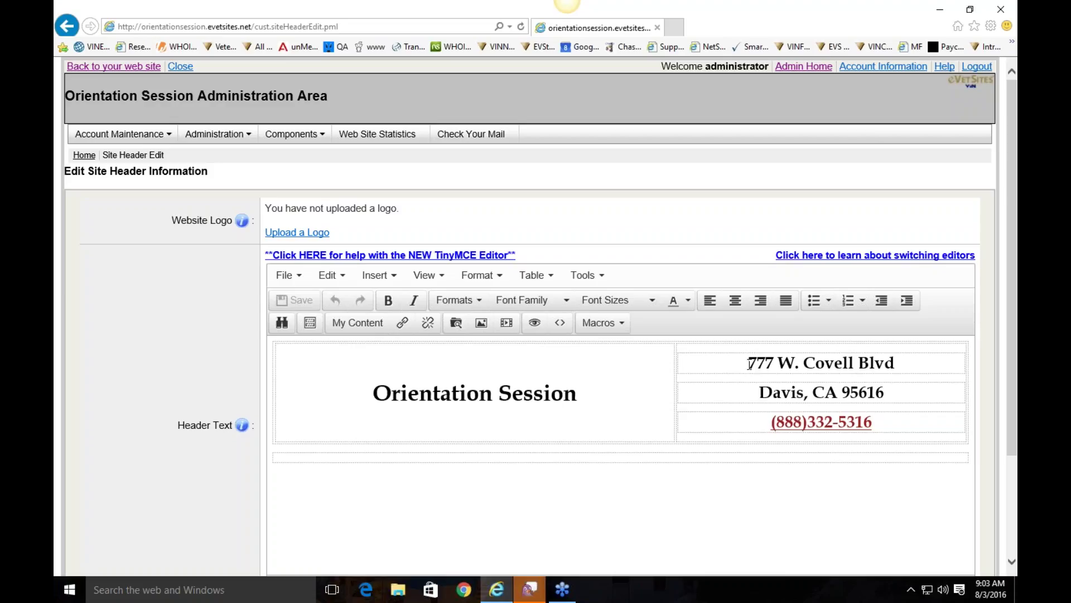
triple_click(600, 394)
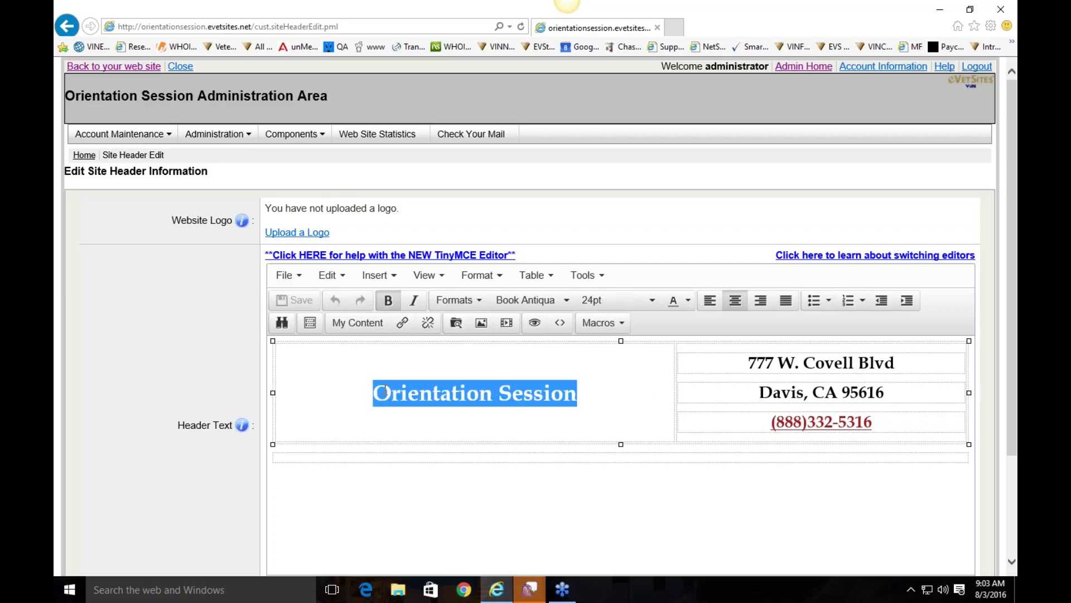
drag(746, 362, 891, 395)
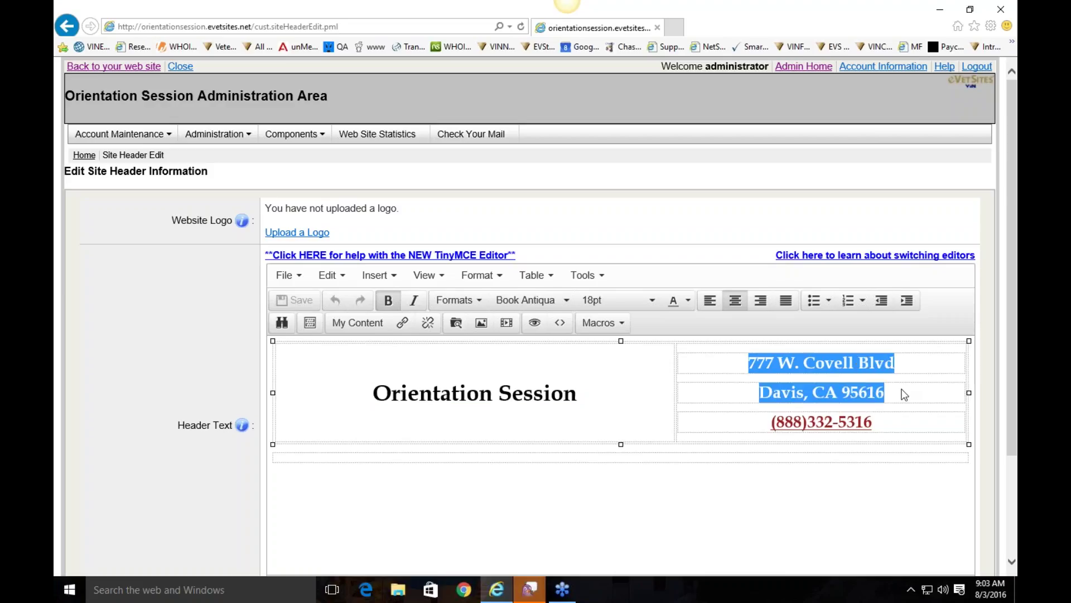
click(904, 395)
drag(879, 423, 769, 426)
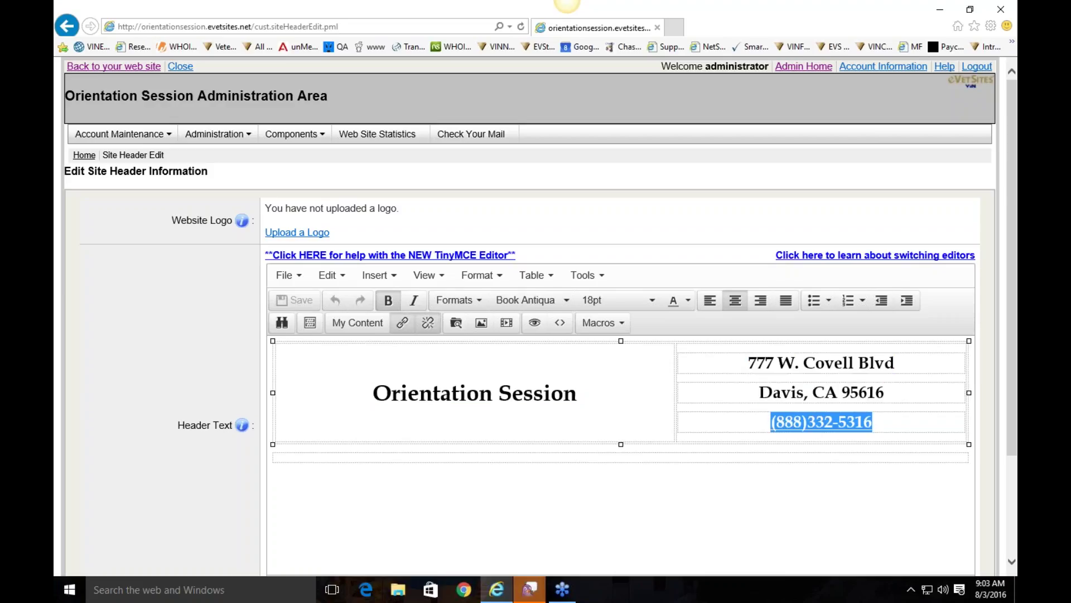
click(899, 426)
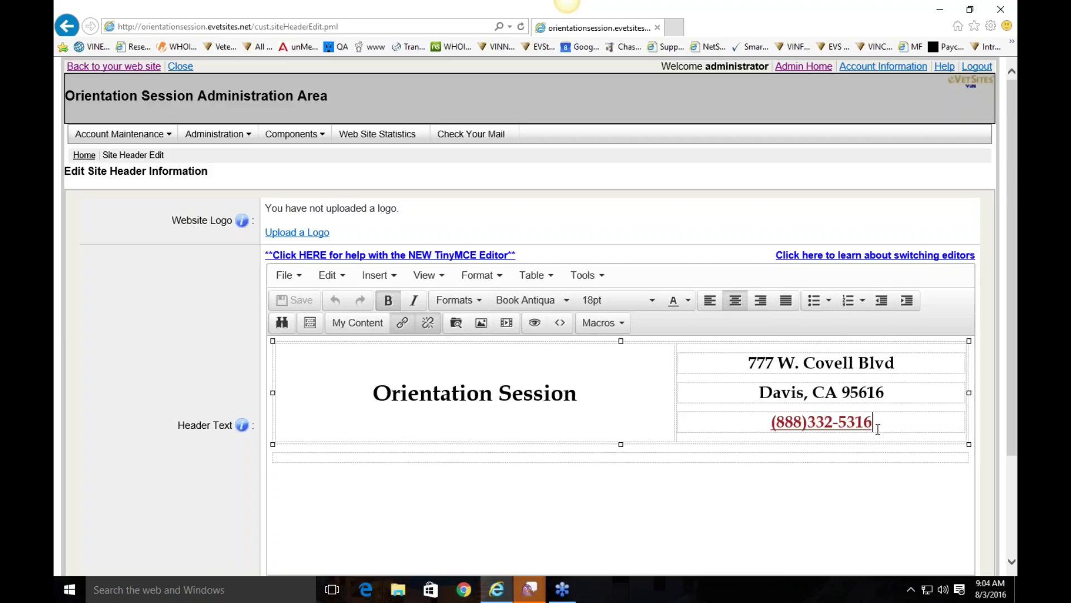
drag(877, 422, 773, 426)
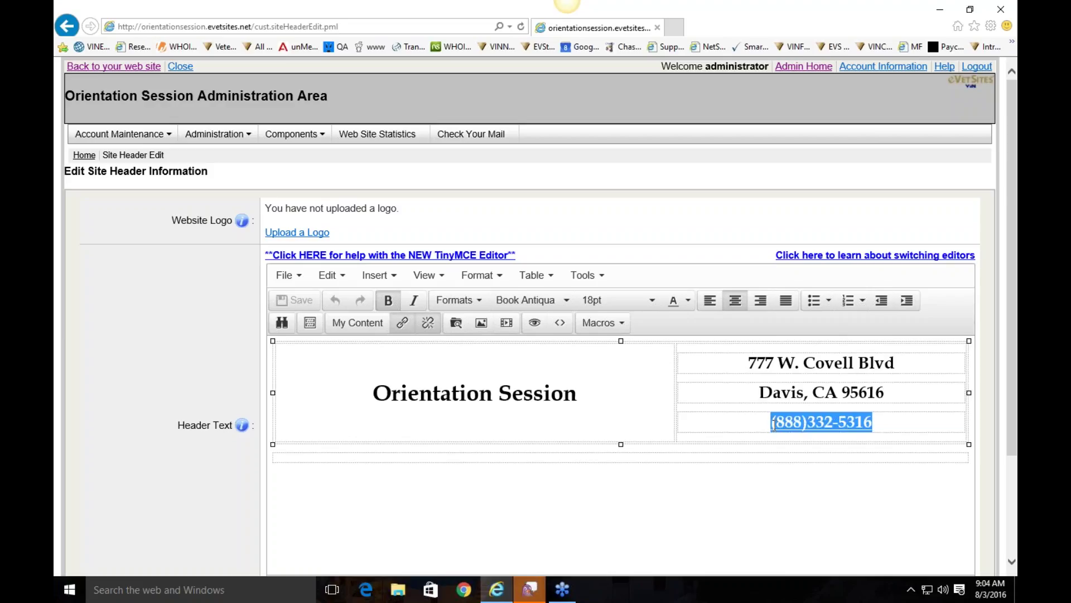
Step: Inspect the header phone number's link settings and close them unchanged
right_click(840, 427)
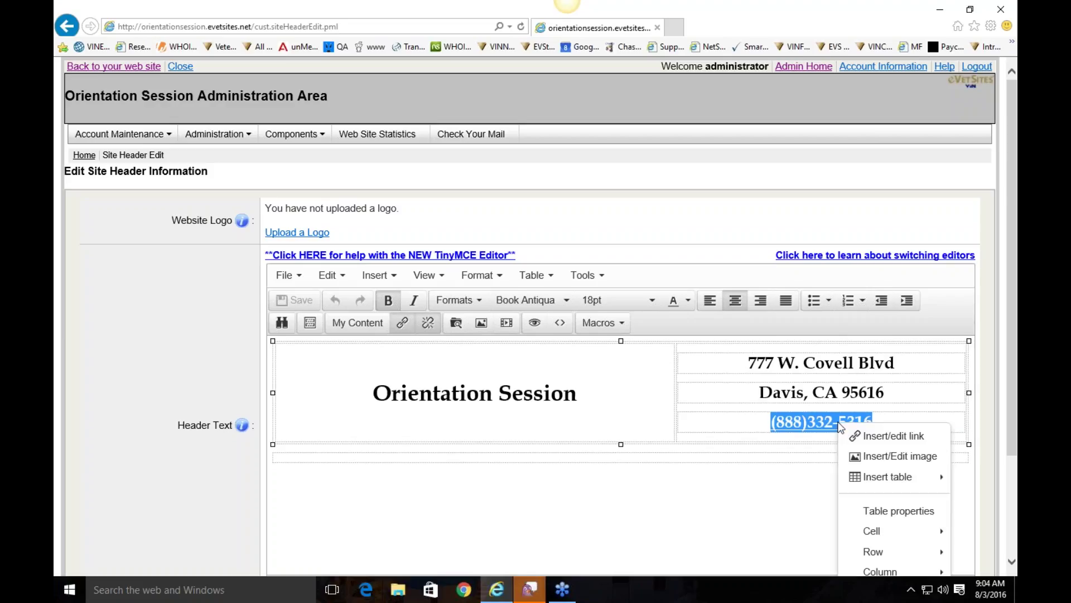
click(872, 440)
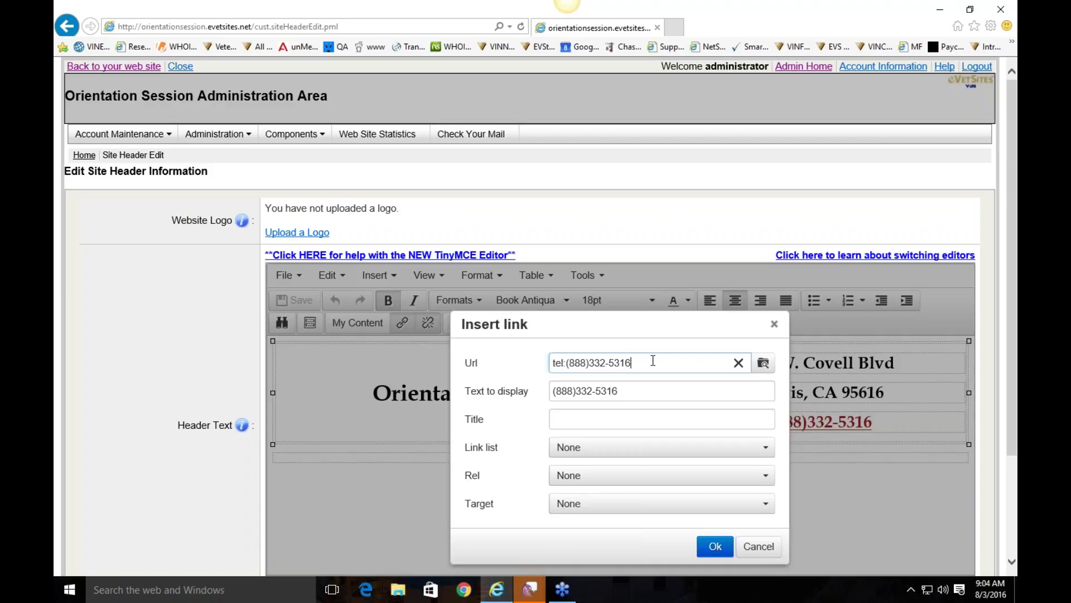
click(773, 324)
click(615, 380)
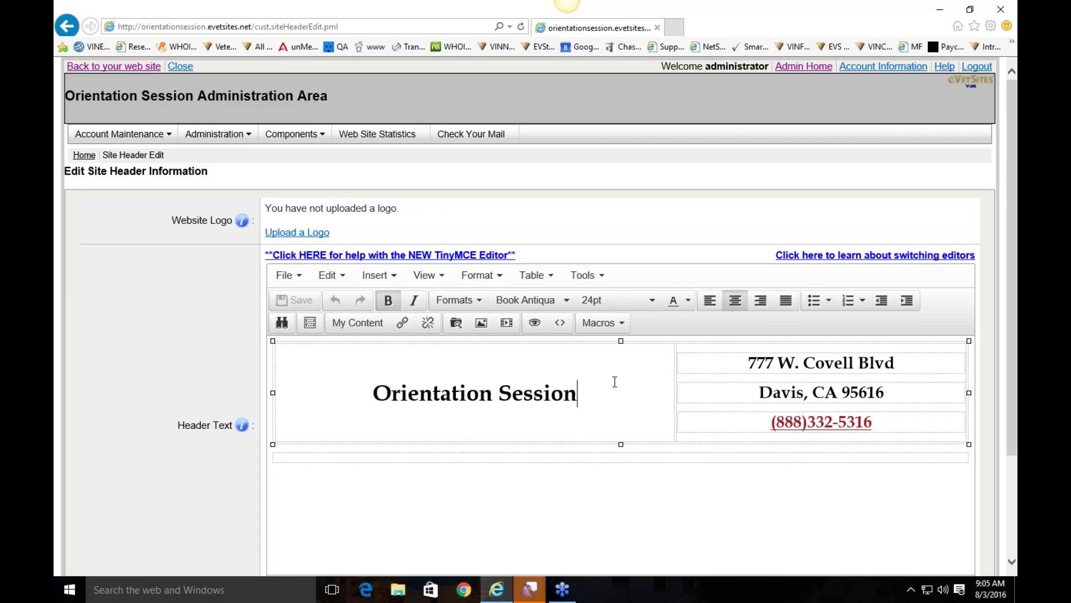
Step: Discard any header edits, leaving the original header intact
scroll(615, 382, down, 2)
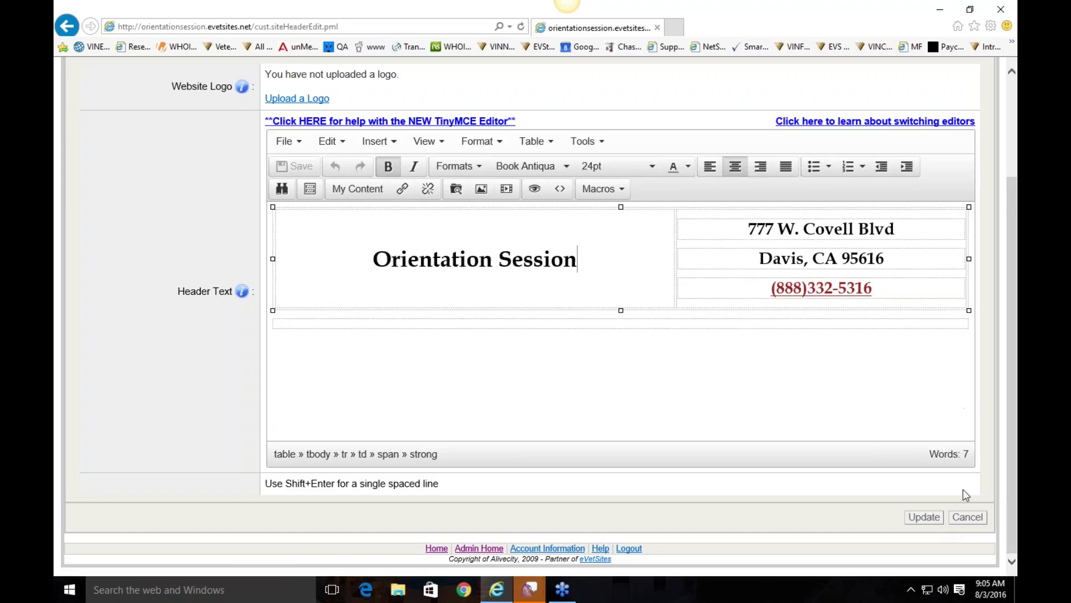
click(973, 517)
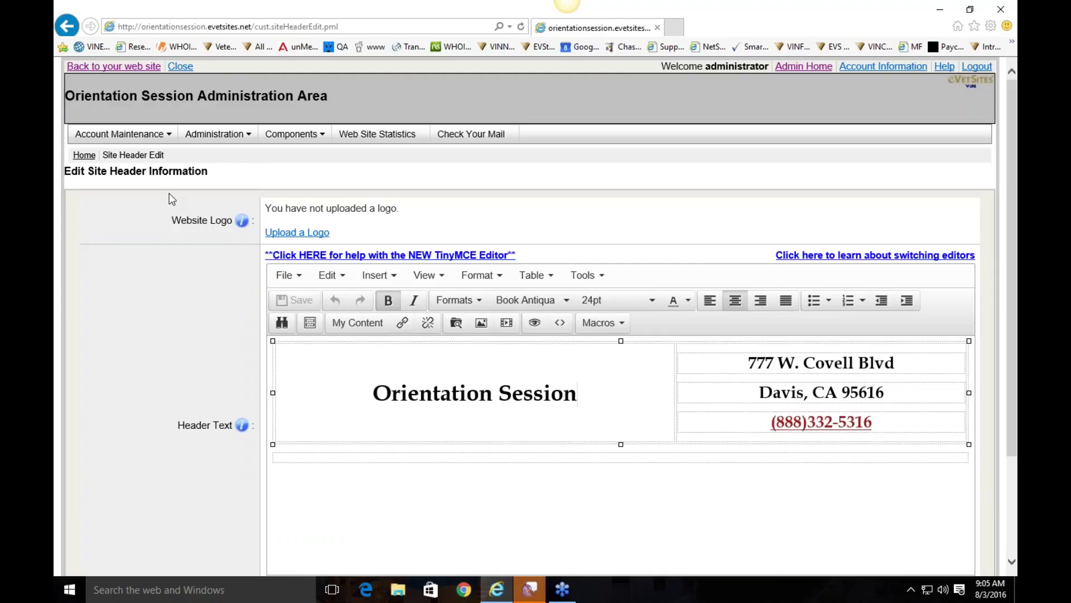
click(215, 134)
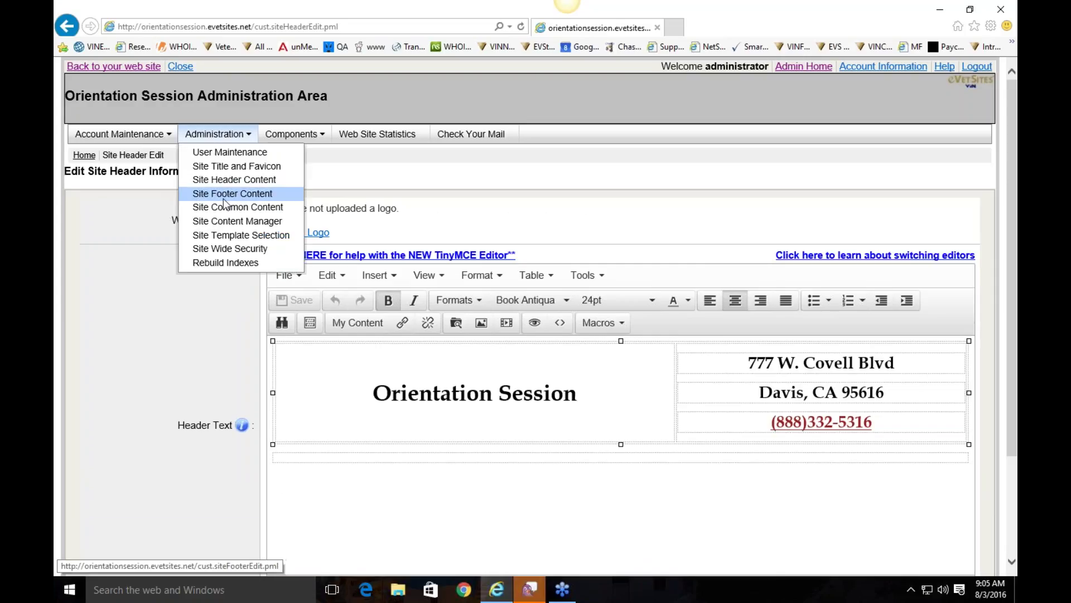
Step: Open the Site Footer Content editor and check the Your Privacy link formatting
click(223, 198)
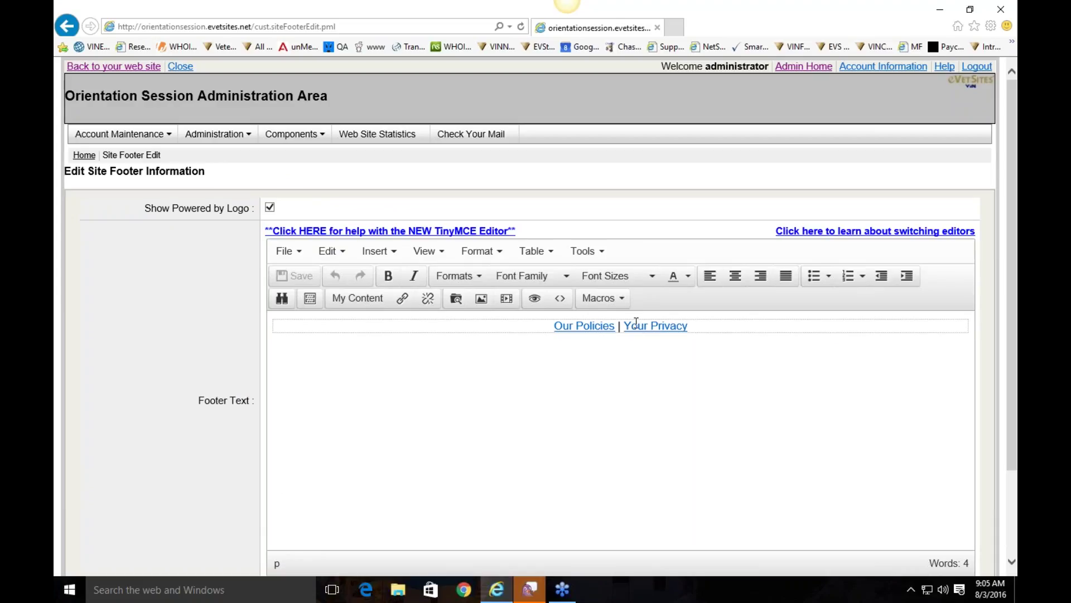
click(700, 325)
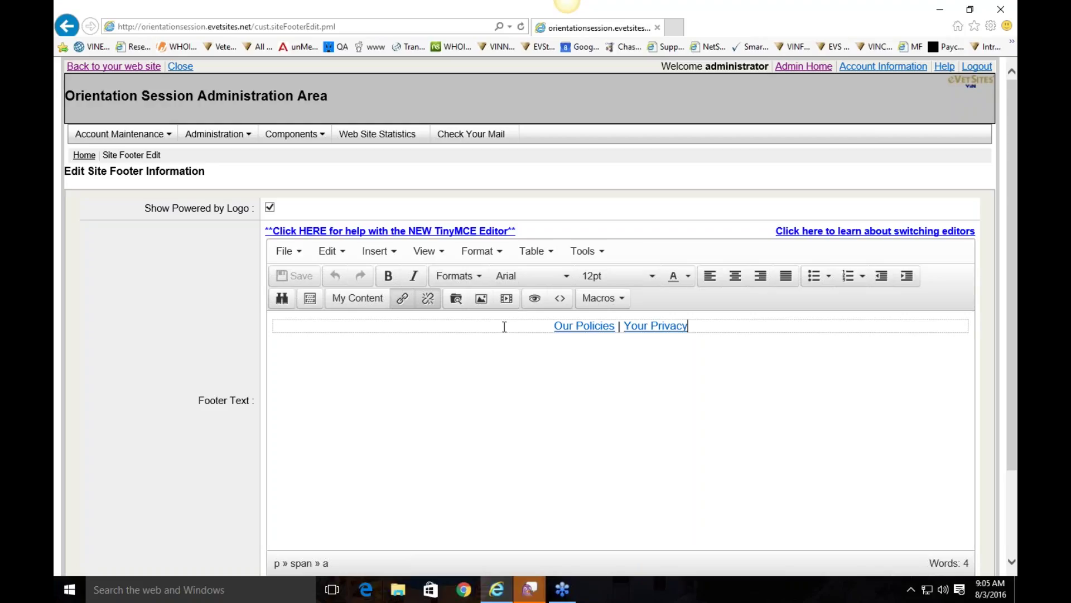
Step: In Site Common Content, change Monday's hours to open 7:00am and close 5:00pm
mouse_move(226, 141)
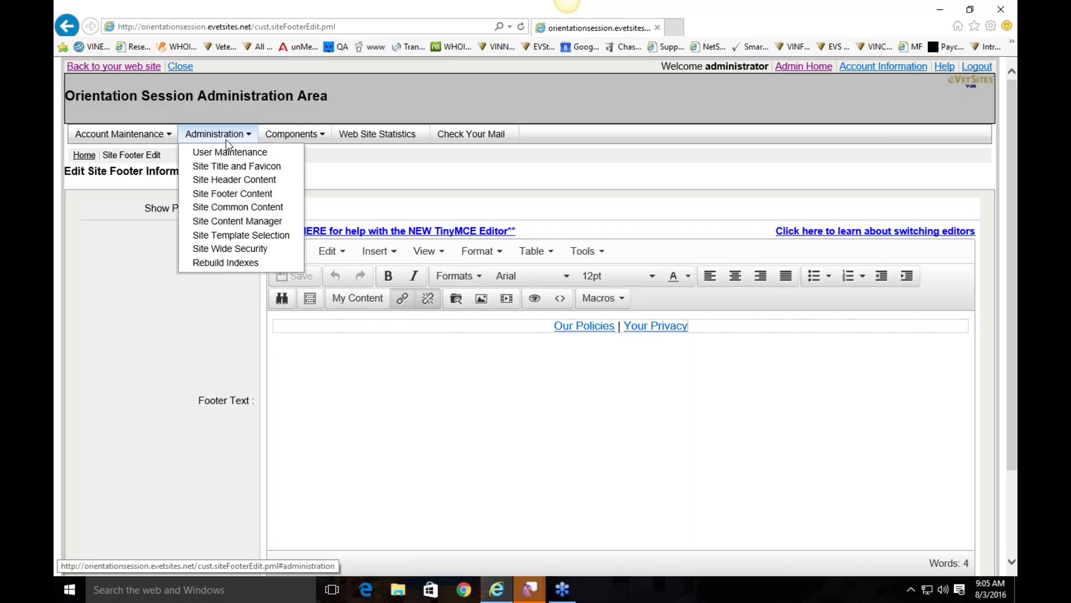
click(238, 207)
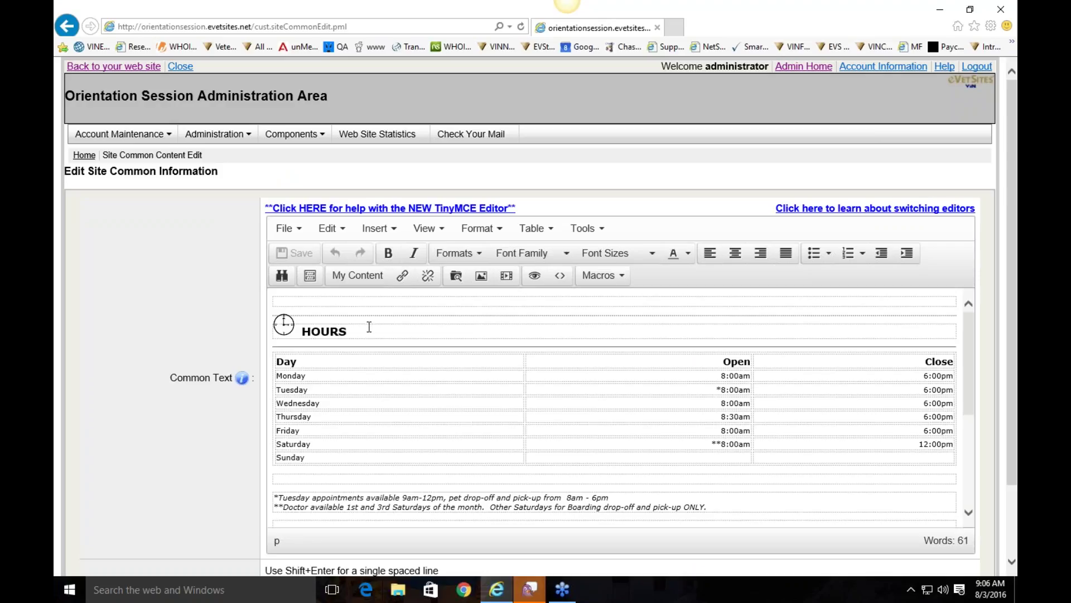
click(723, 375)
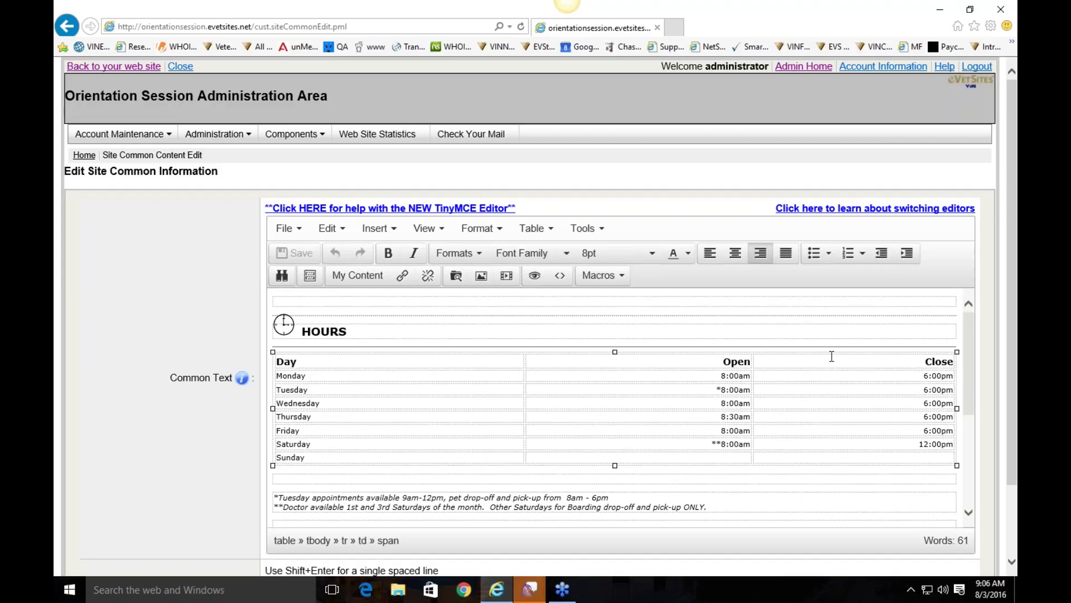
key(BackSpace)
text(7)
click(928, 376)
key(BackSpace)
text(5)
Step: Review the Google+ and Facebook icons and the rest of the common content
scroll(705, 405, down, 3)
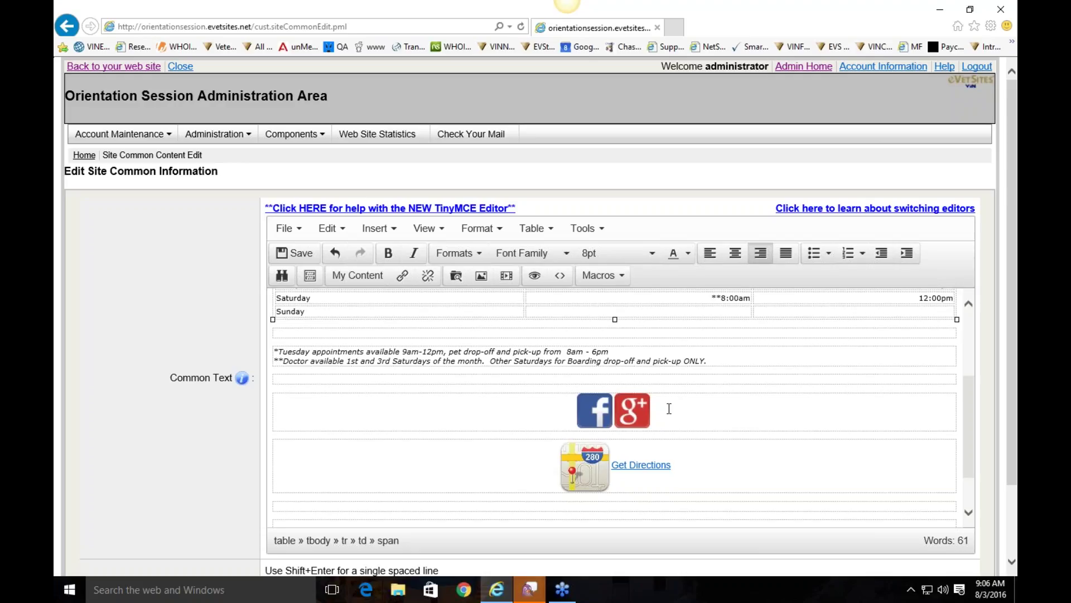
click(635, 411)
click(610, 415)
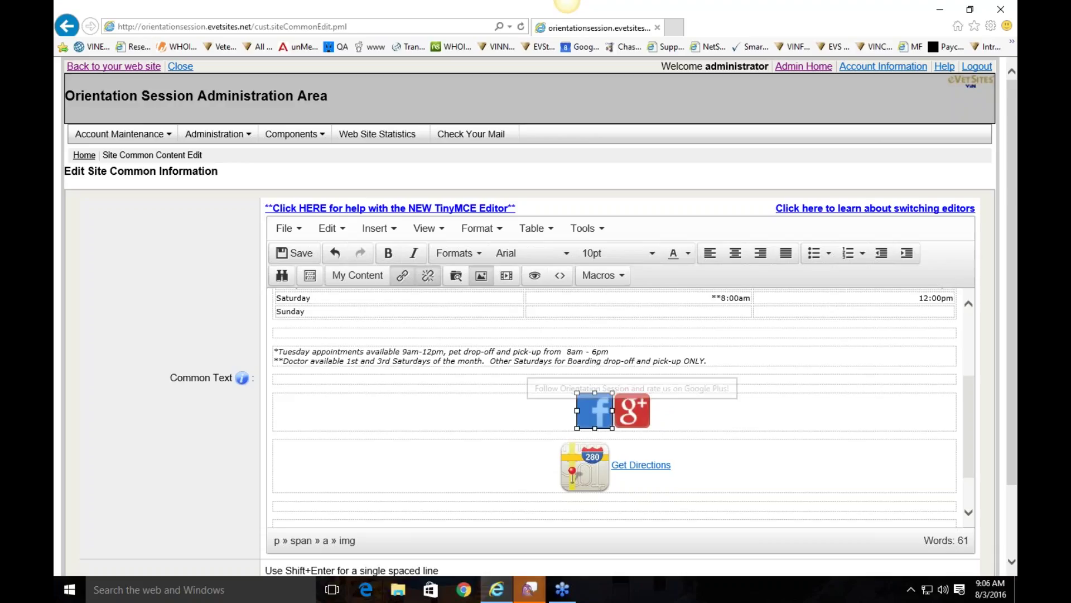
click(665, 415)
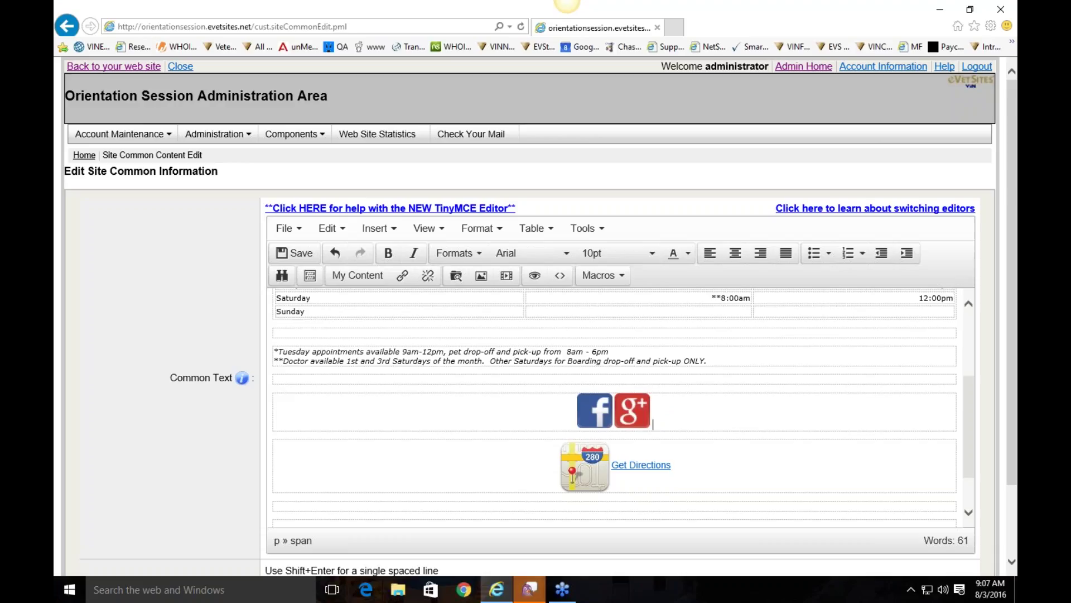
scroll(663, 426, down, 1)
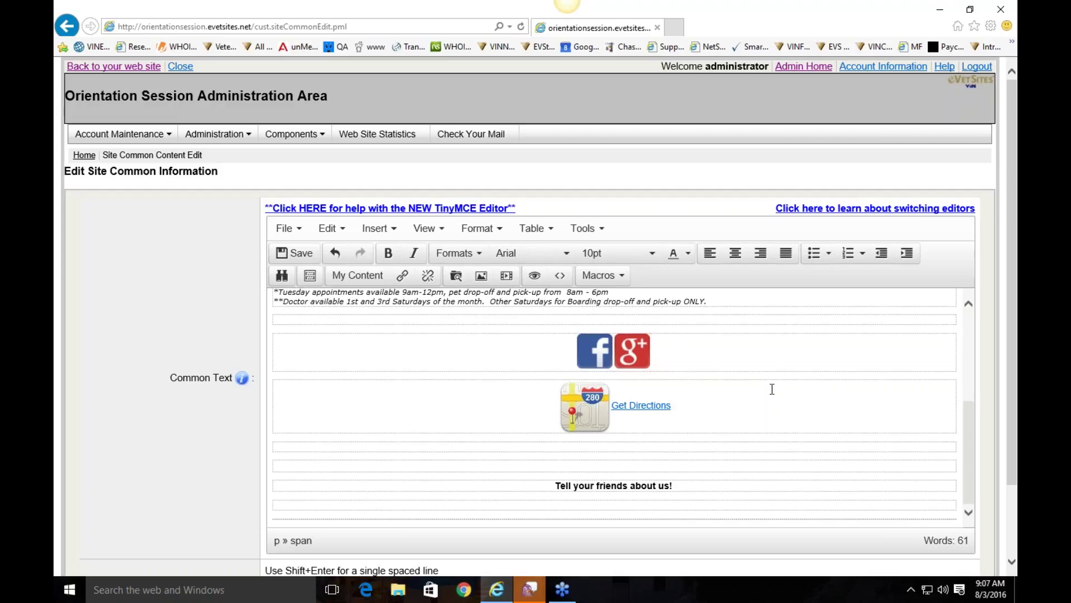
scroll(770, 387, up, 3)
scroll(911, 452, down, 2)
scroll(909, 457, up, 1)
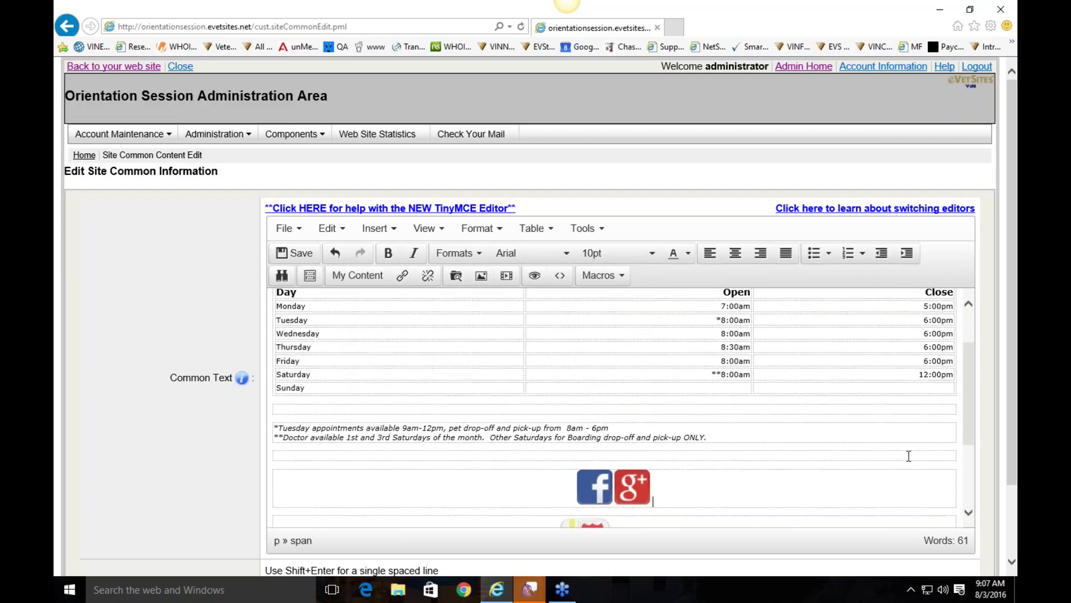
scroll(939, 447, down, 4)
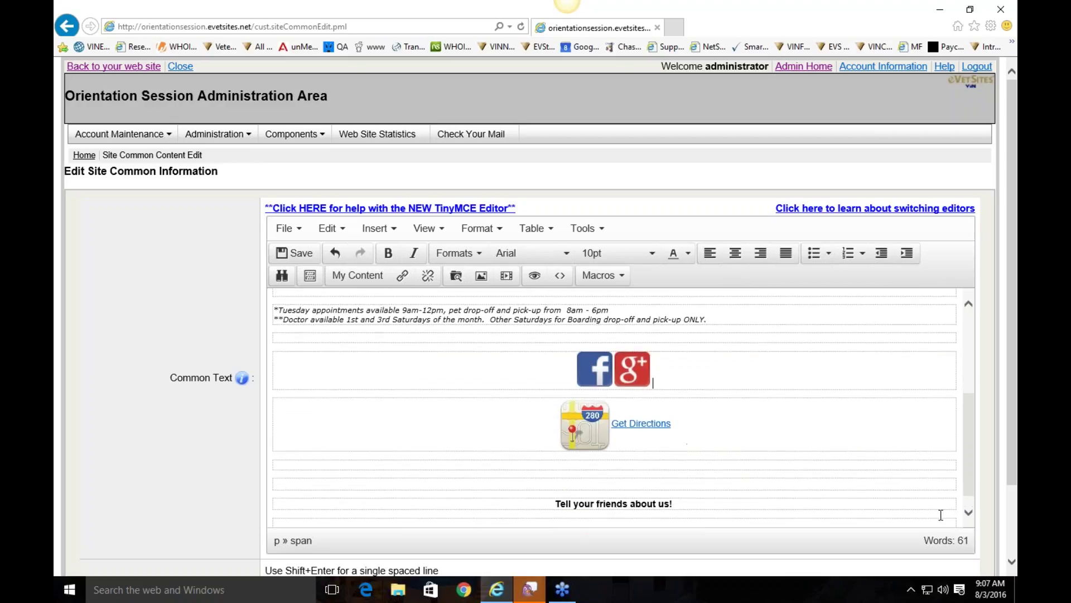
Step: Save the hours update and enter the clinic's phone number on the centred line above HOURS
click(932, 567)
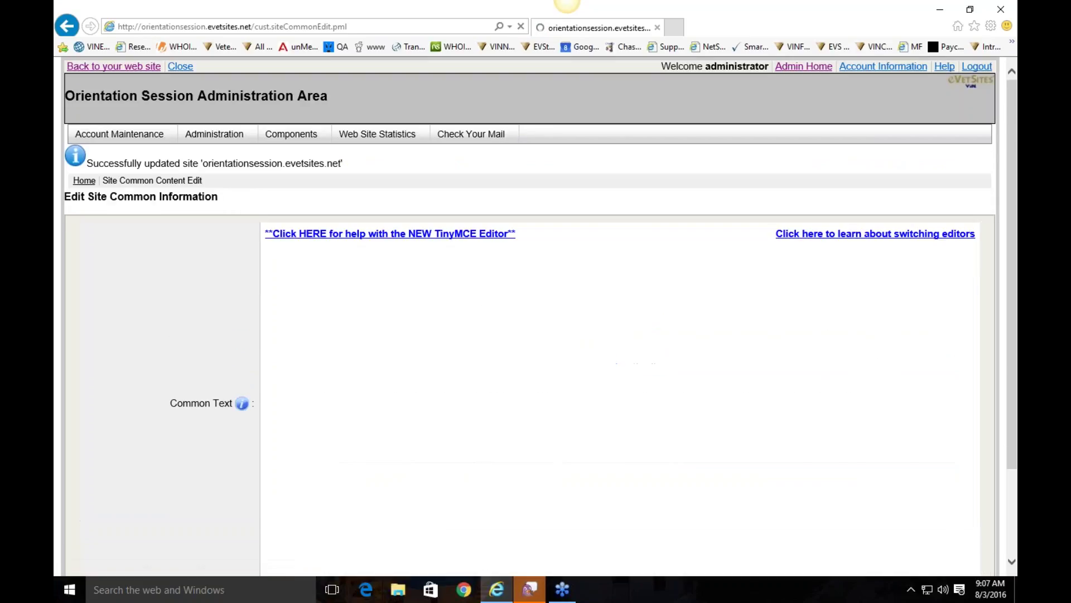
scroll(442, 358, down, 1)
scroll(524, 389, down, 1)
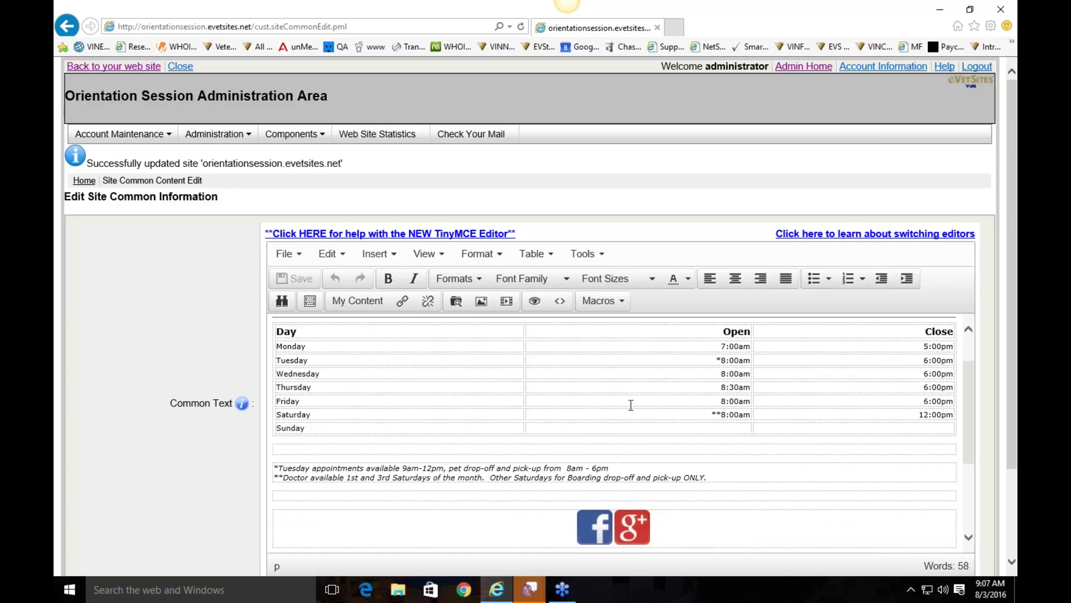
scroll(631, 405, up, 2)
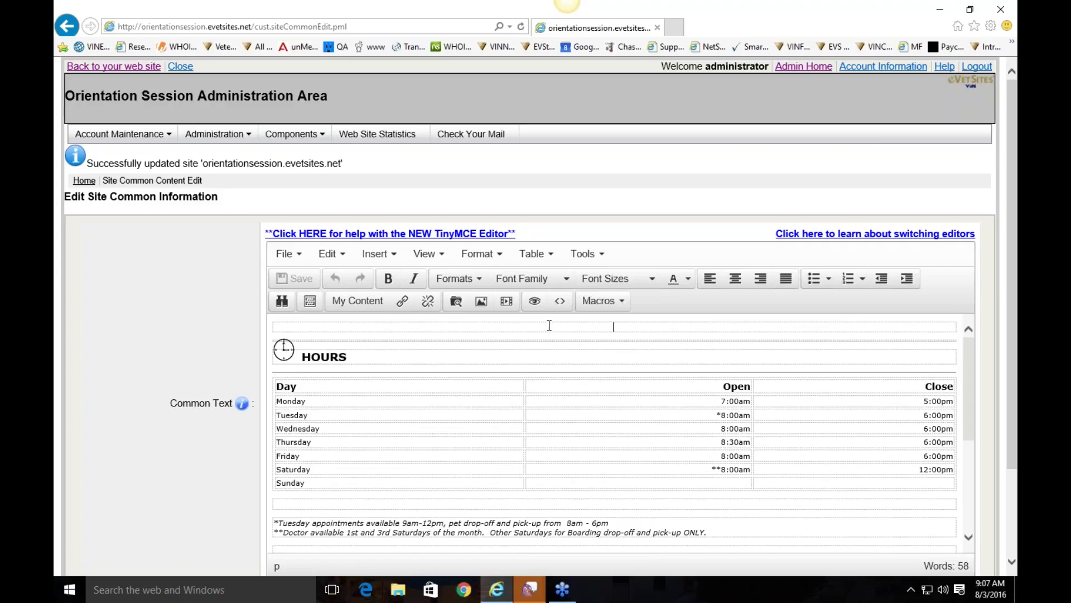
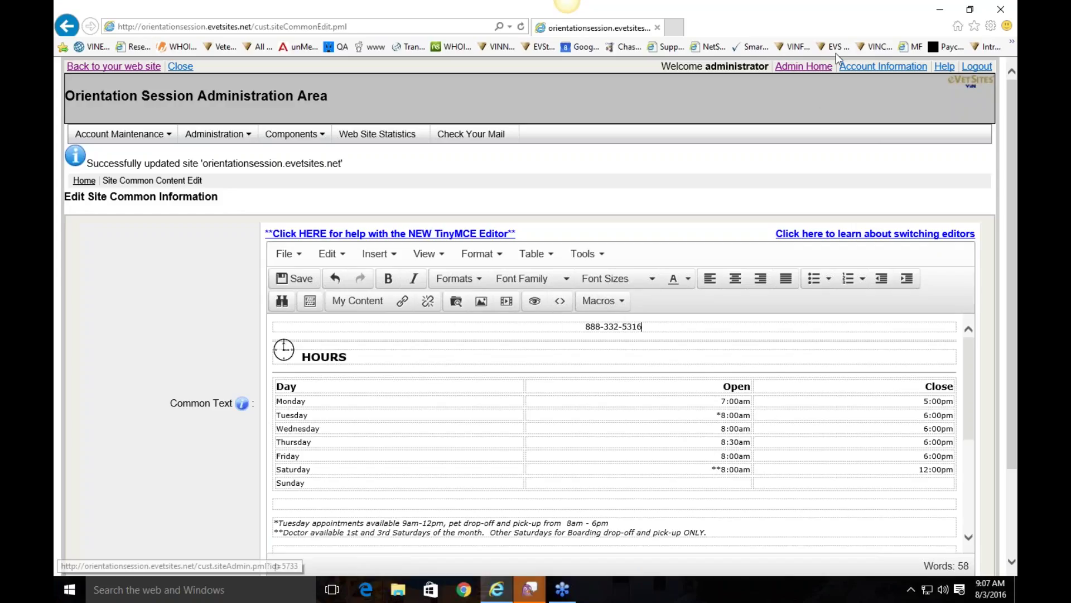
click(803, 66)
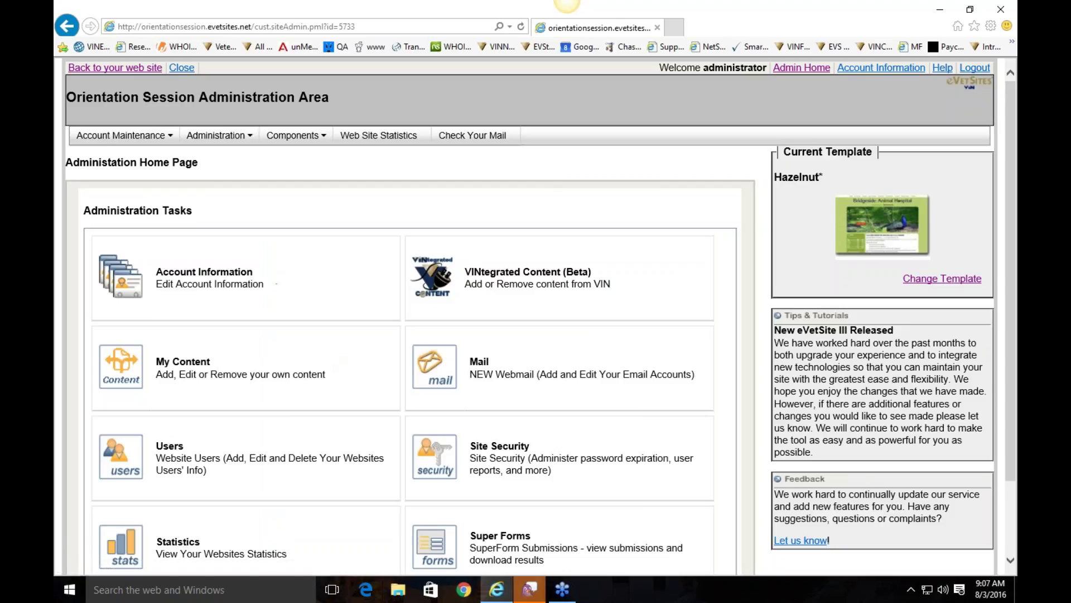
Step: Scroll through the Administration Tasks and open the Mail Accounts page
scroll(294, 266, down, 2)
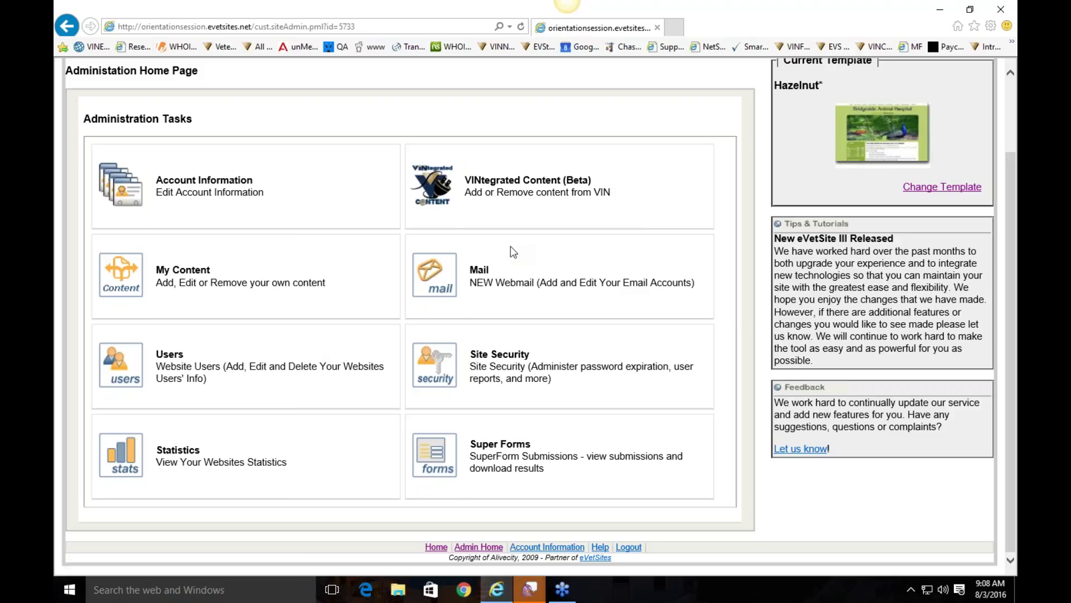
click(426, 279)
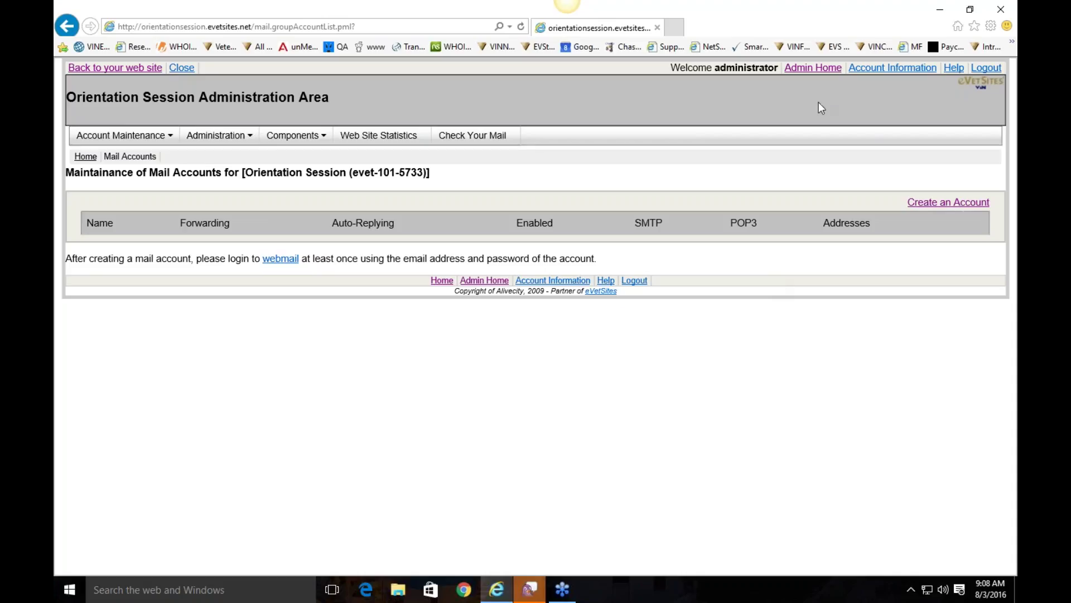
Step: Return from the empty Mail Accounts page to the Administration Home Page
click(813, 67)
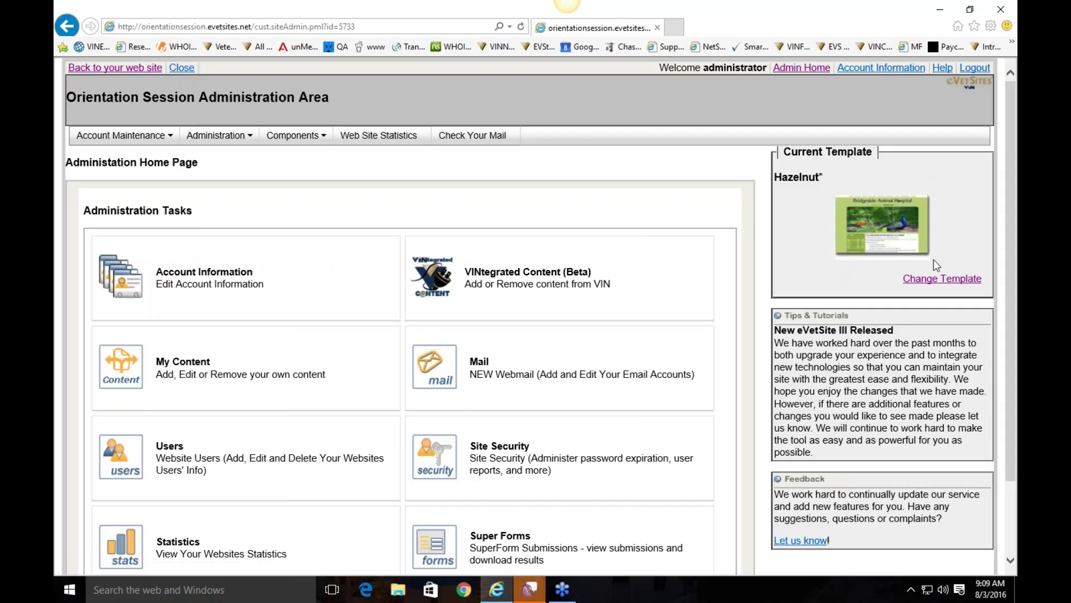
Step: Highlight the current template name Hazelnut* on the Administration Home Page
drag(823, 179, 775, 177)
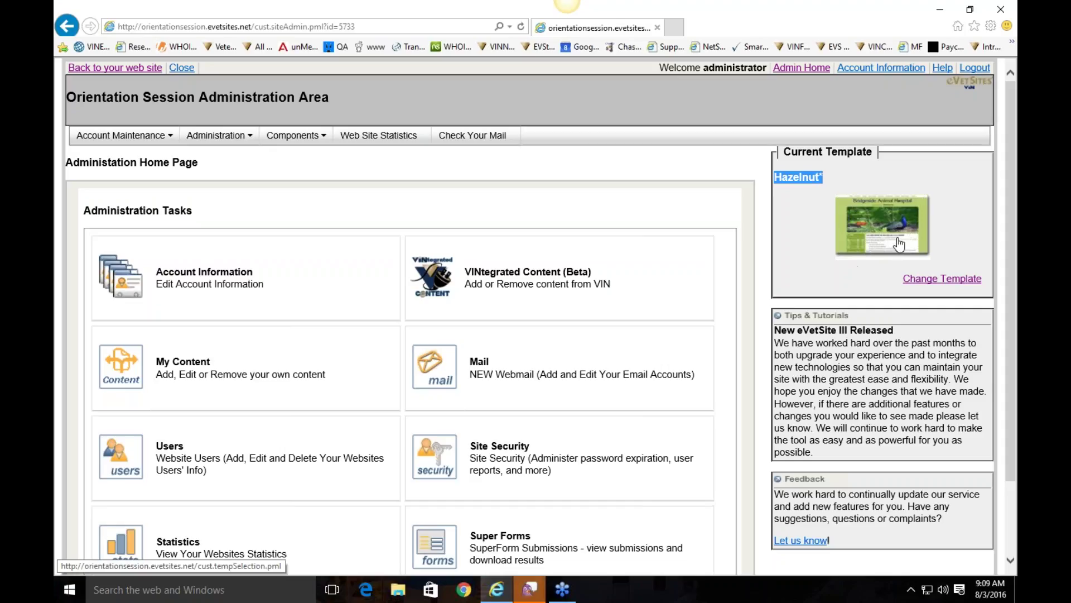
Step: Open the template selection page and preview the responsive templates from Acorn through Lilac
click(945, 282)
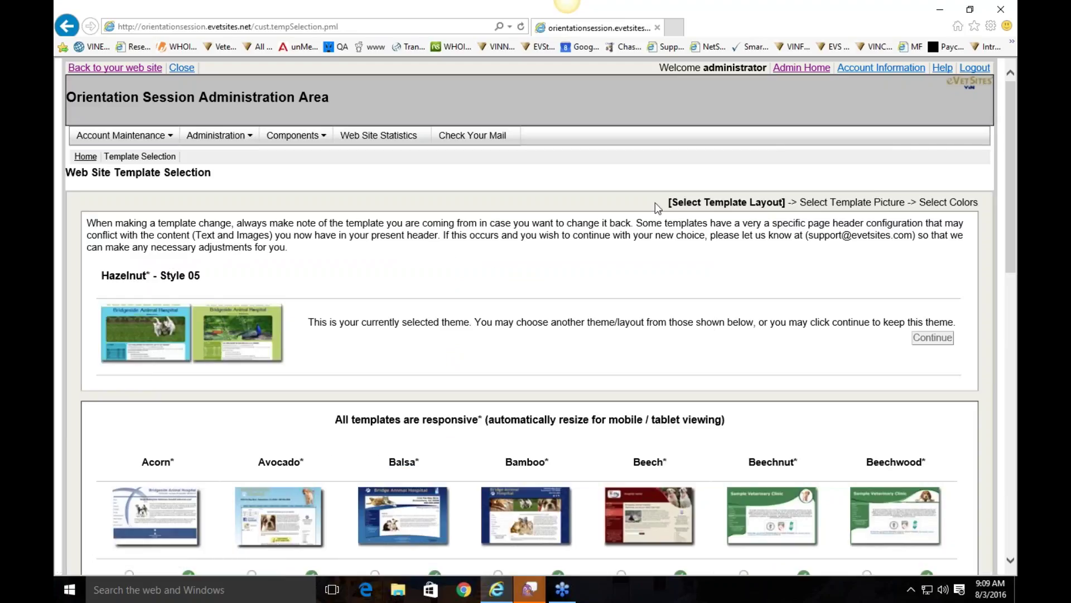
scroll(655, 202, down, 5)
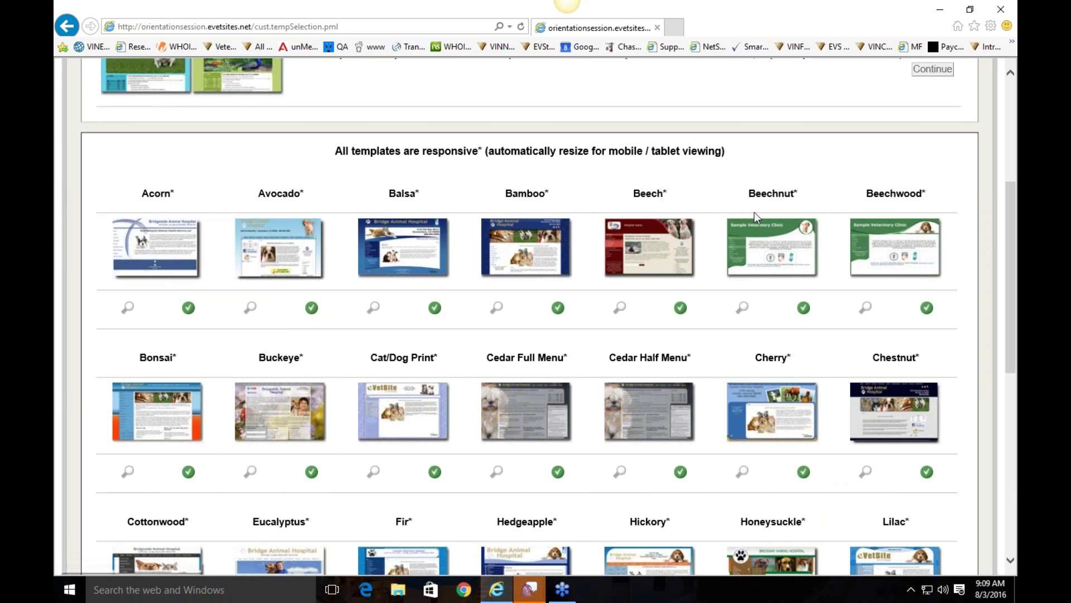
scroll(957, 369, down, 7)
scroll(958, 369, up, 7)
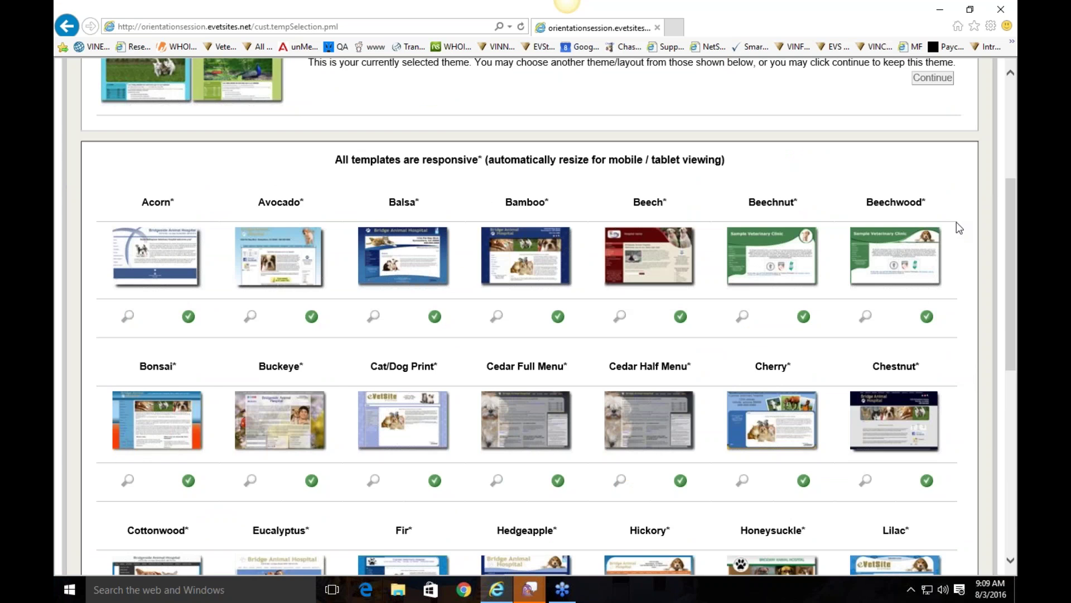
scroll(956, 222, down, 6)
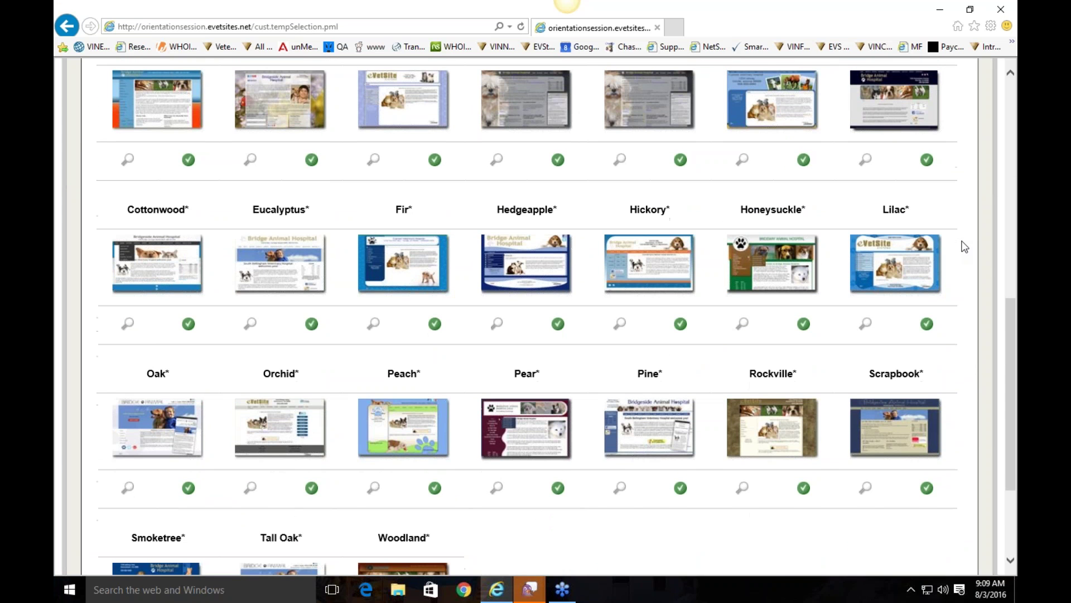
scroll(964, 246, up, 7)
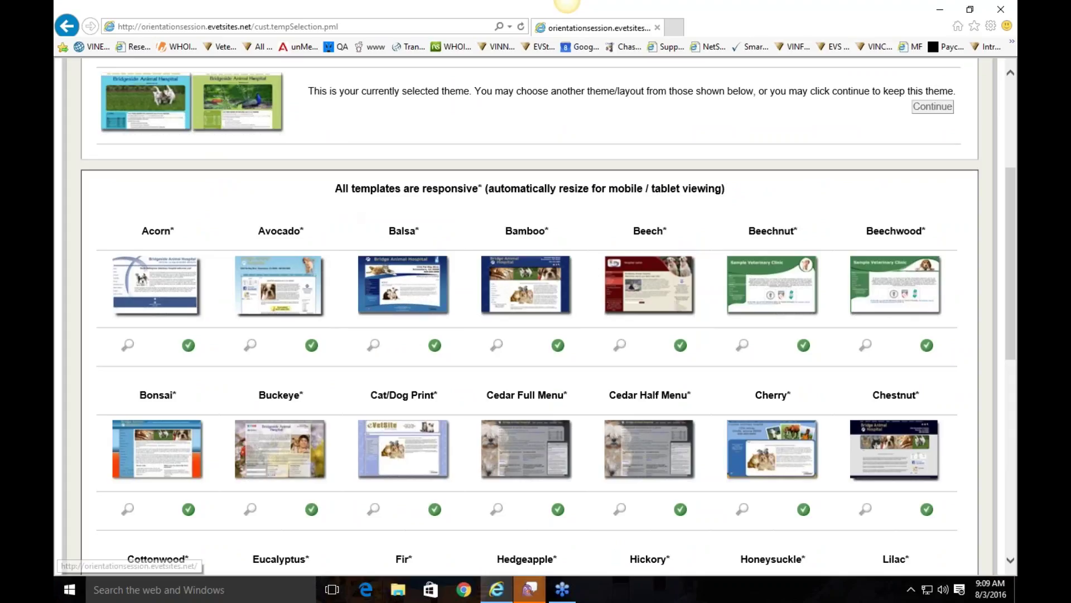
mouse_move(294, 268)
mouse_move(374, 282)
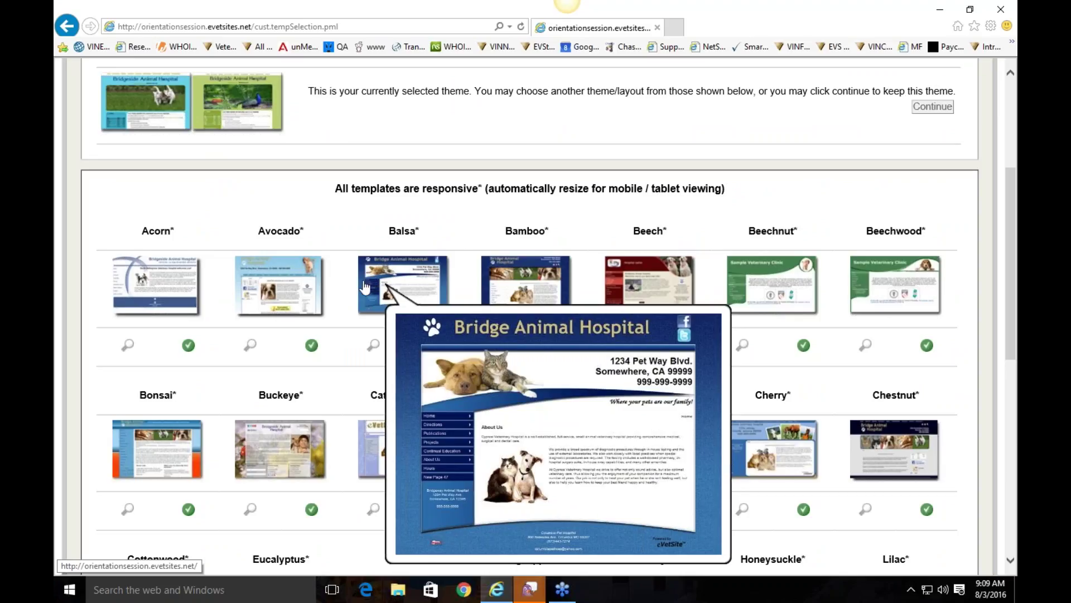
mouse_move(295, 289)
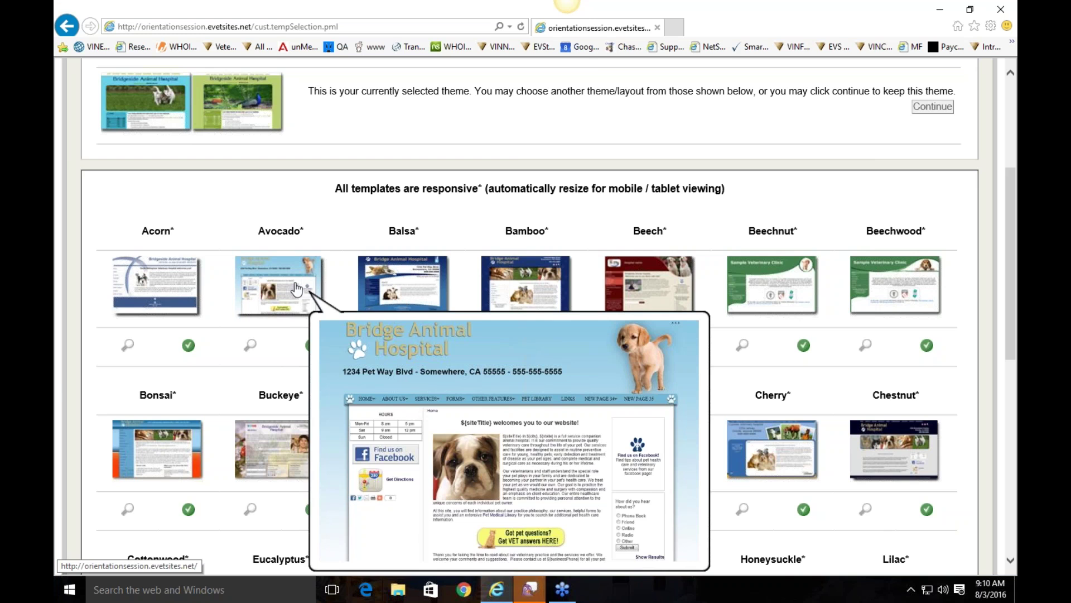
mouse_move(740, 285)
scroll(603, 359, down, 2)
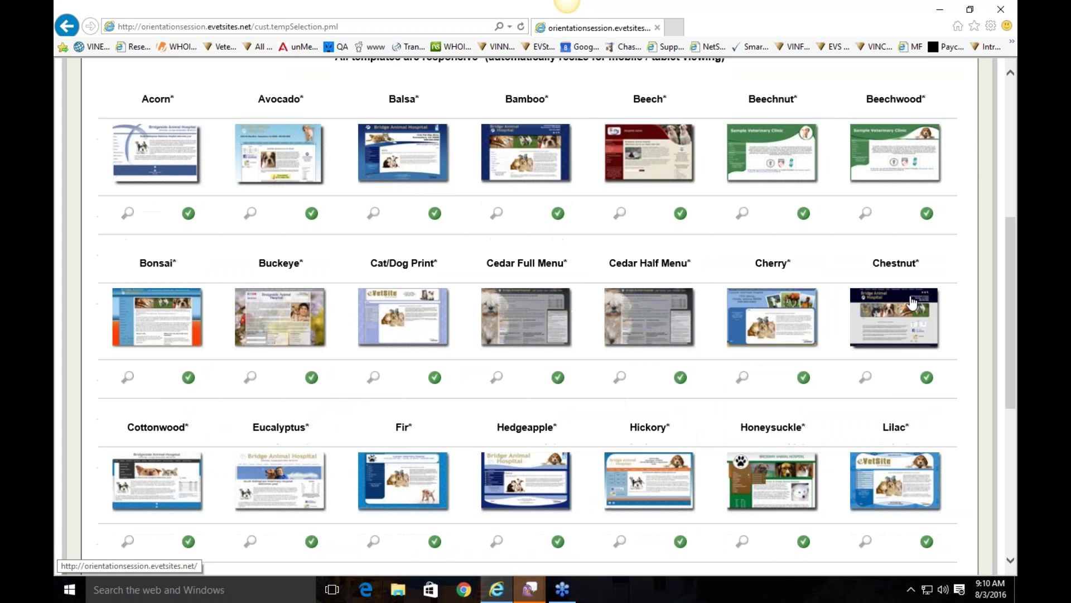
mouse_move(922, 323)
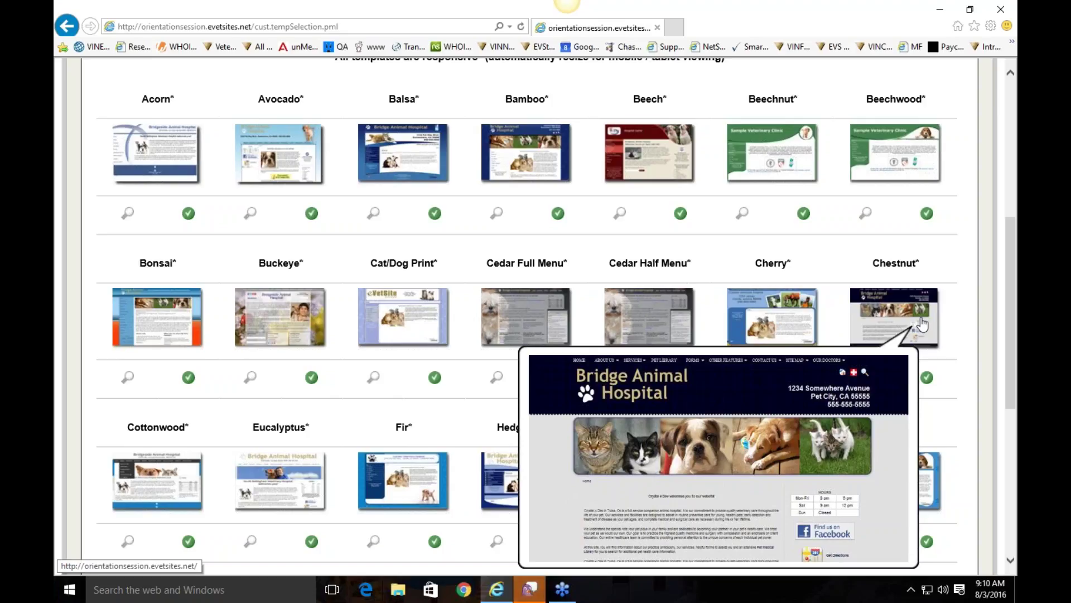
Step: Choose the Cottonwood template layout with the Pic default picture
click(165, 486)
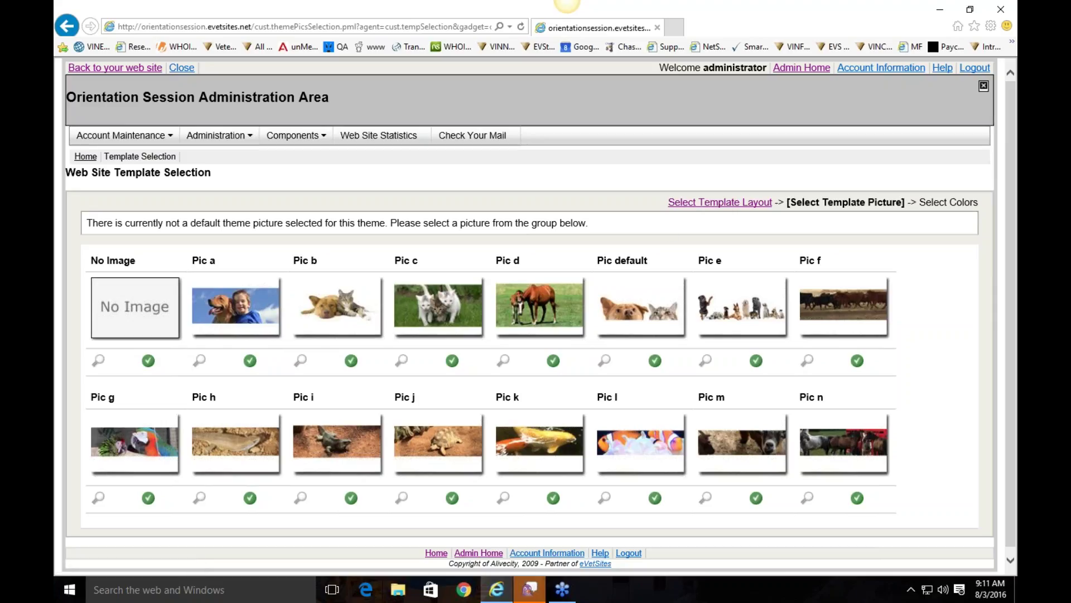
click(670, 304)
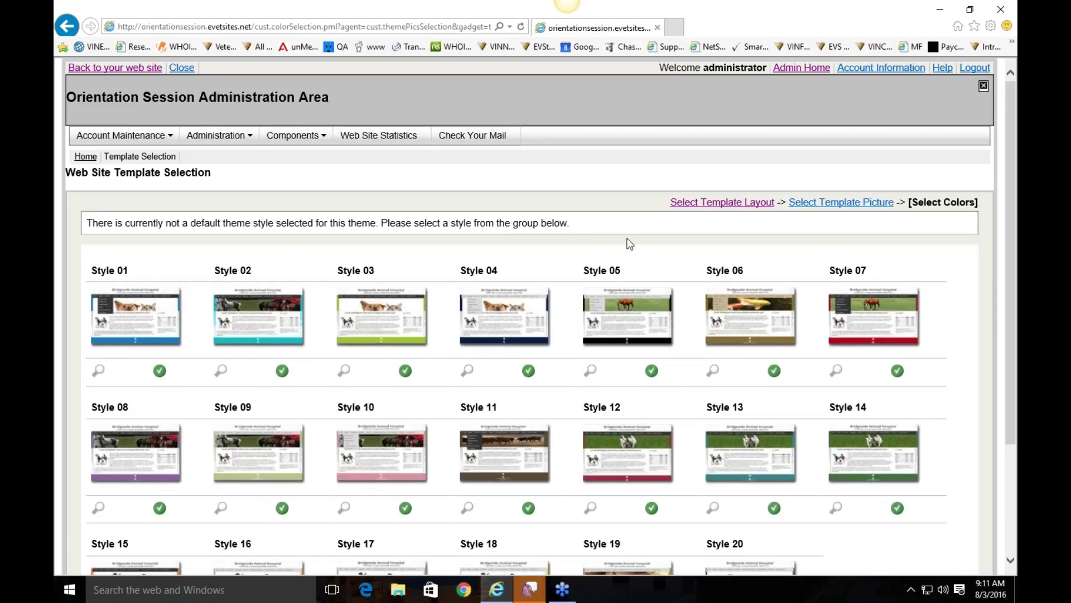
Step: Scroll the colour styles and pick Style 13 for the Cottonwood theme
scroll(629, 244, down, 2)
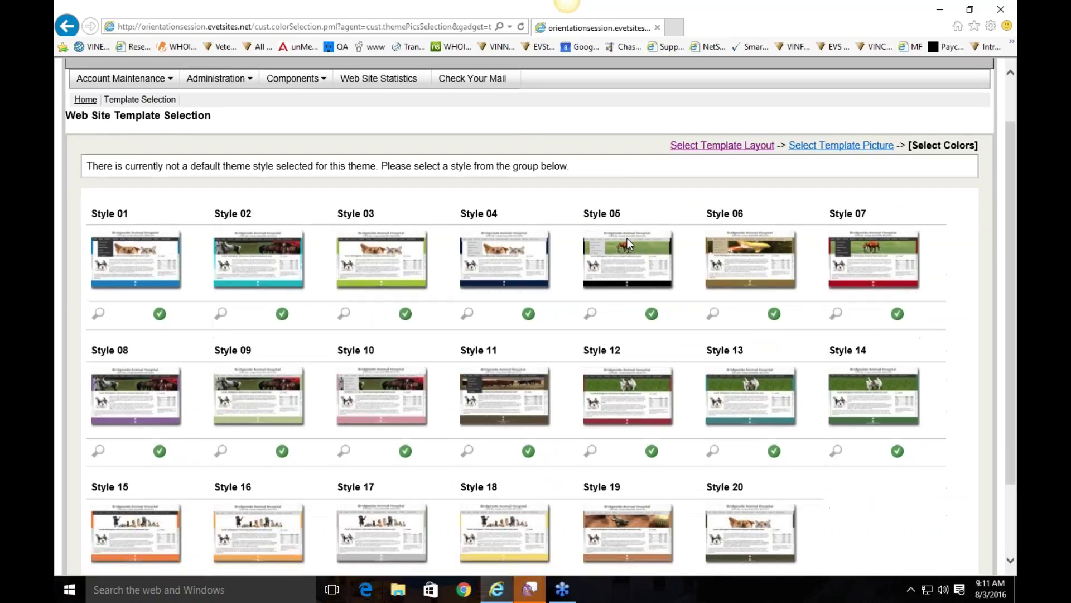
scroll(931, 320, down, 3)
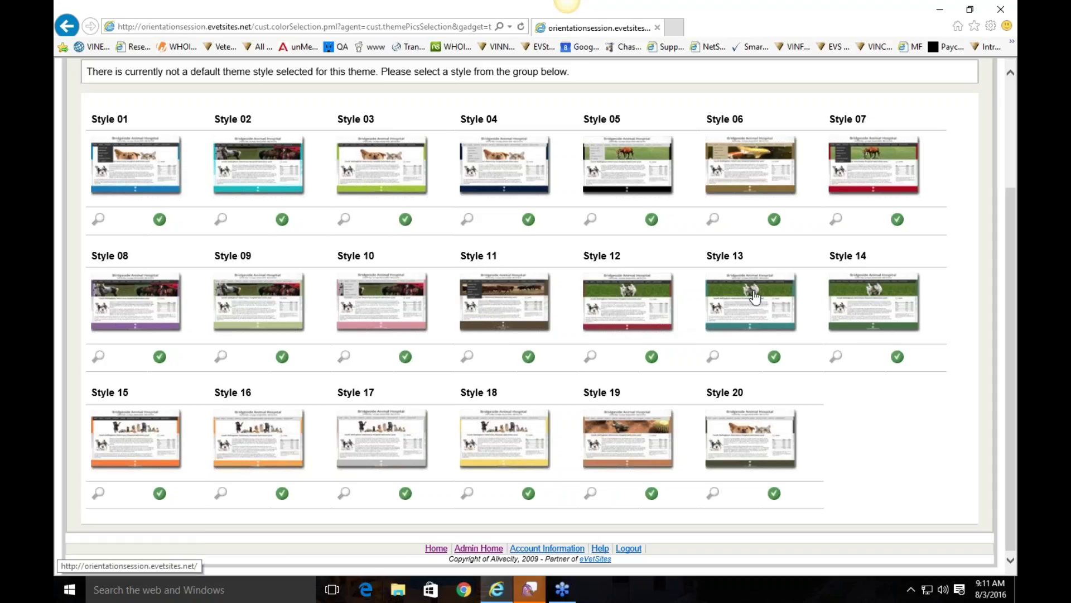
click(773, 310)
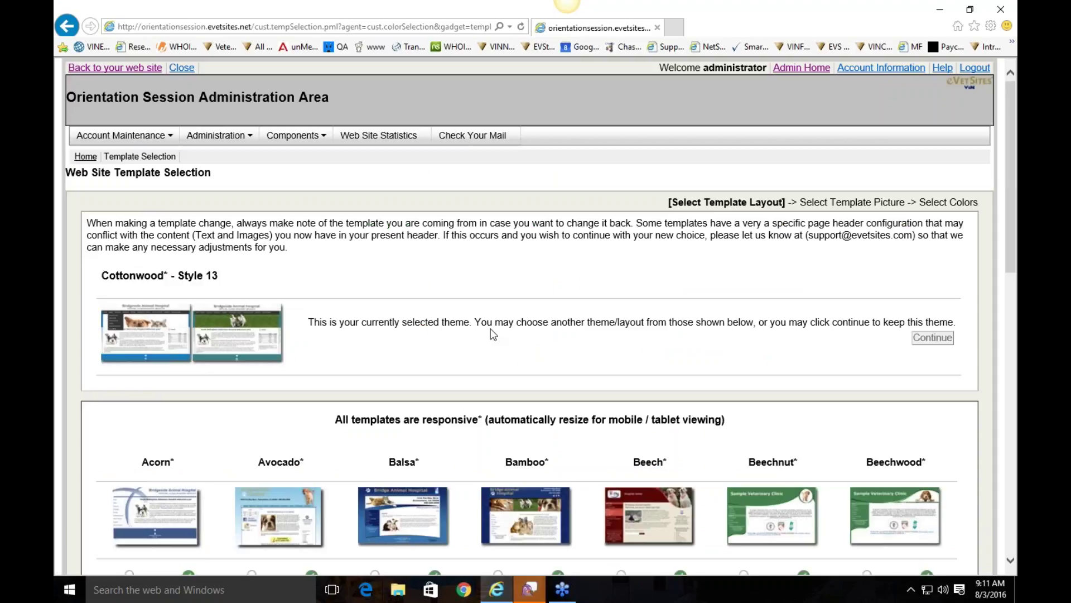
Step: Highlight the 'Cottonwood - Style 13' theme name, then return to the live homepage
drag(102, 275, 219, 274)
click(226, 277)
click(297, 274)
click(127, 68)
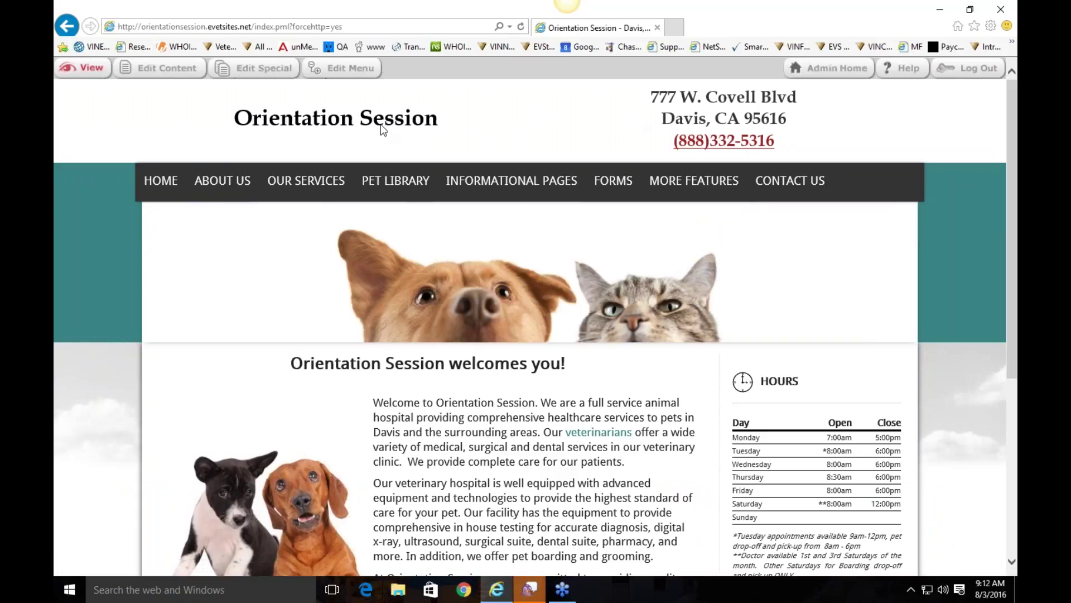
Step: Review the teal homepage, then open its content with Edit Content
scroll(380, 124, down, 5)
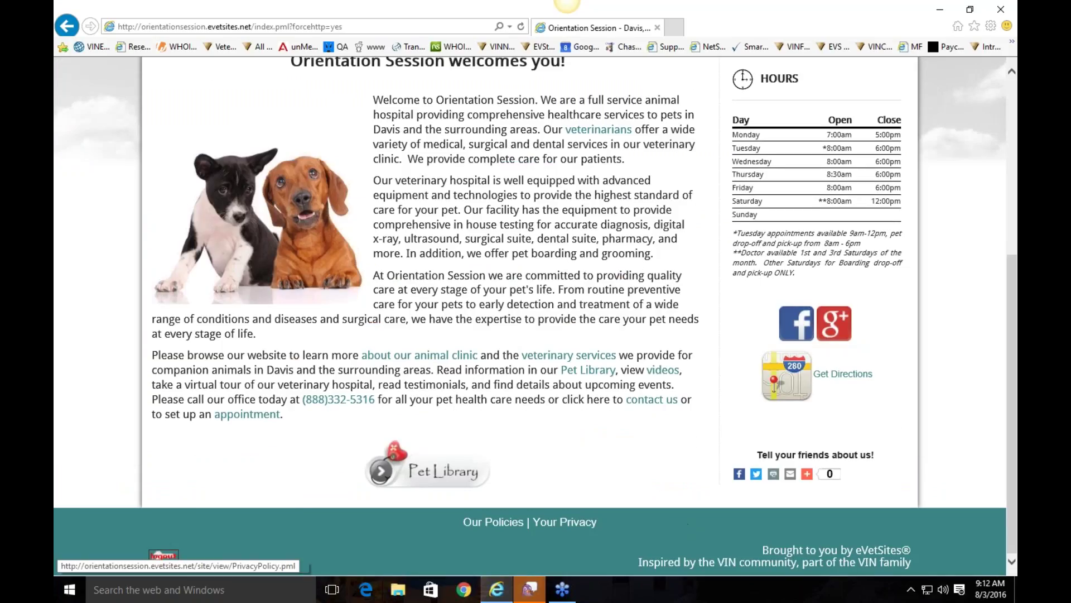
scroll(675, 405, up, 5)
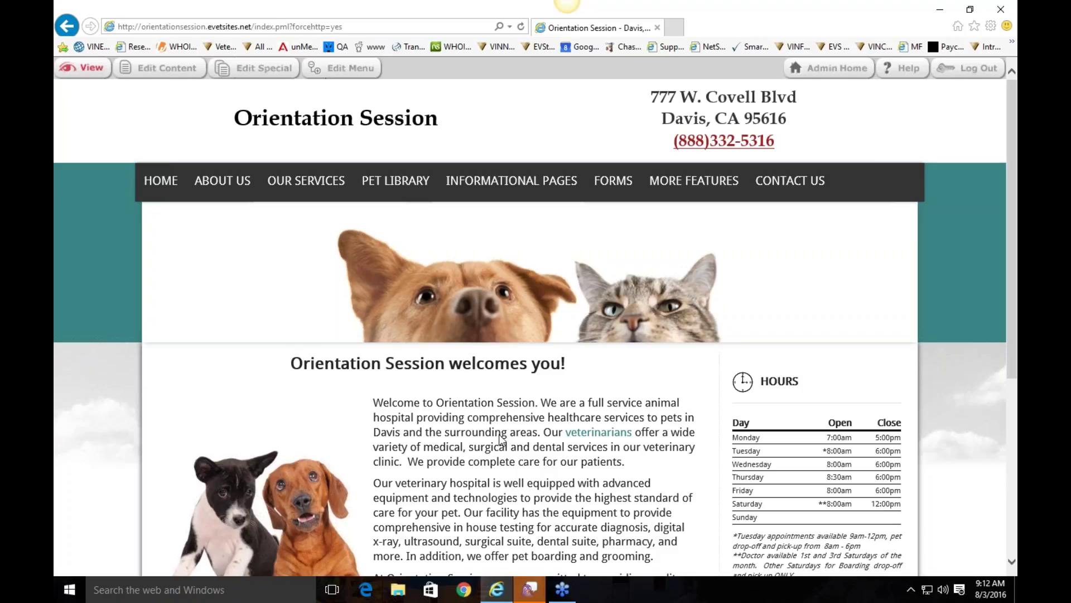
scroll(493, 386, down, 2)
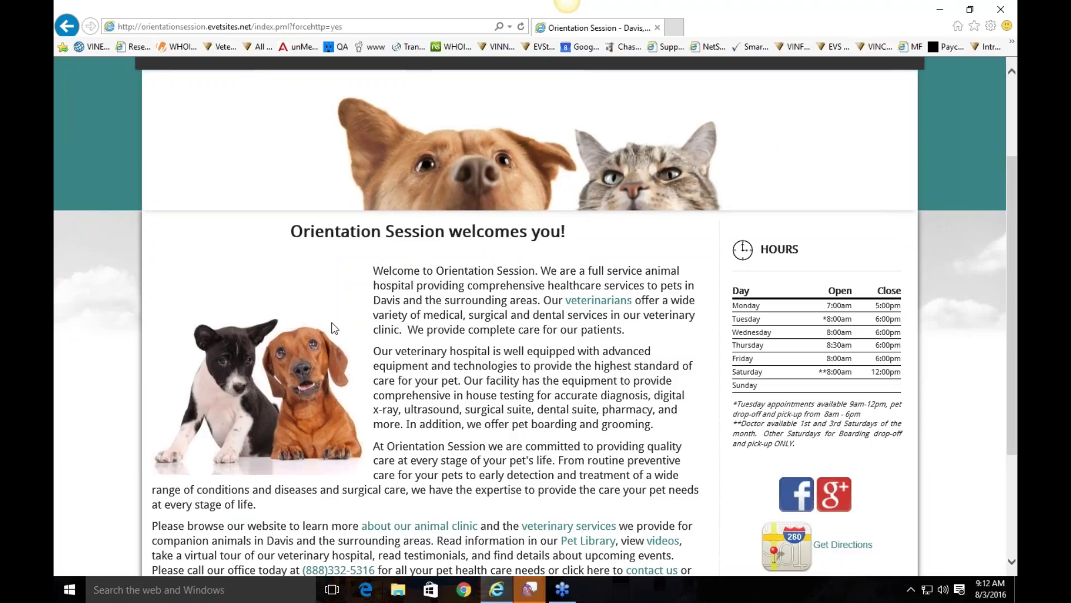
scroll(414, 285, up, 2)
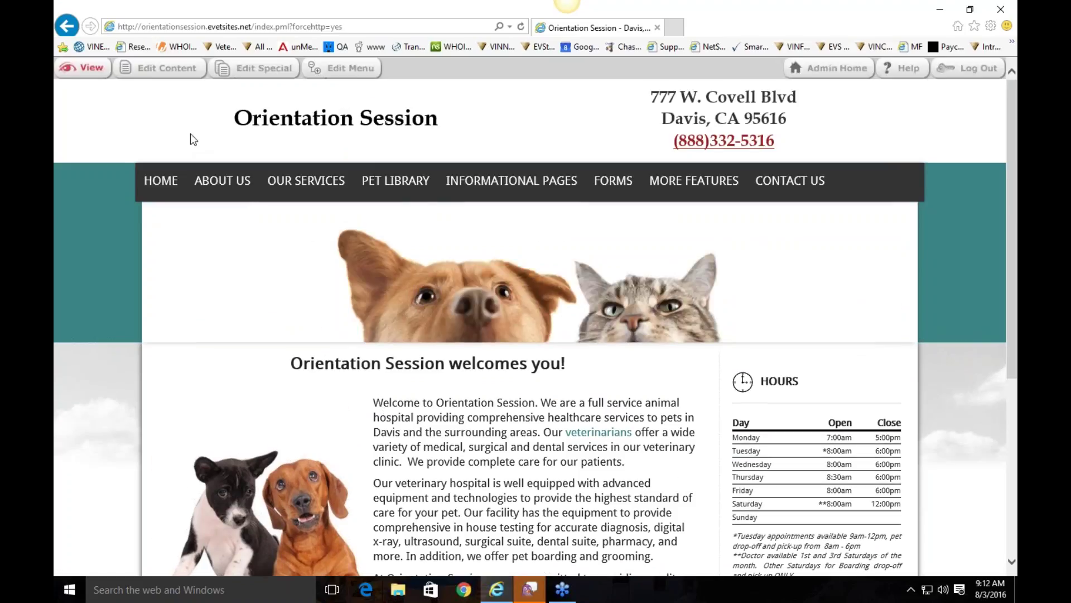
click(159, 73)
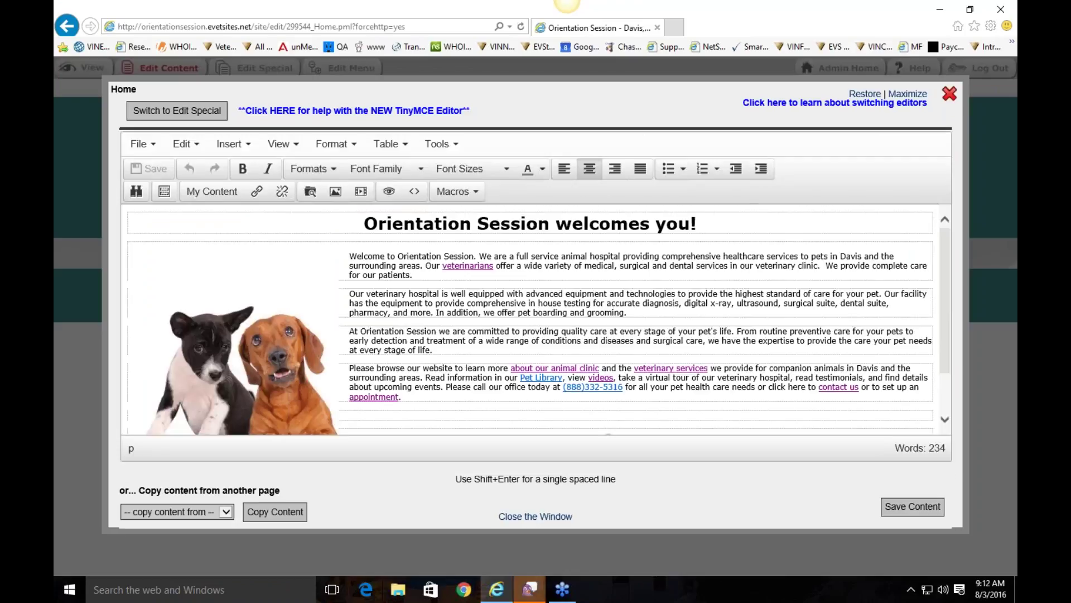
Step: Set the 'Orientation Session welcomes you!' heading font to Courier New
click(718, 222)
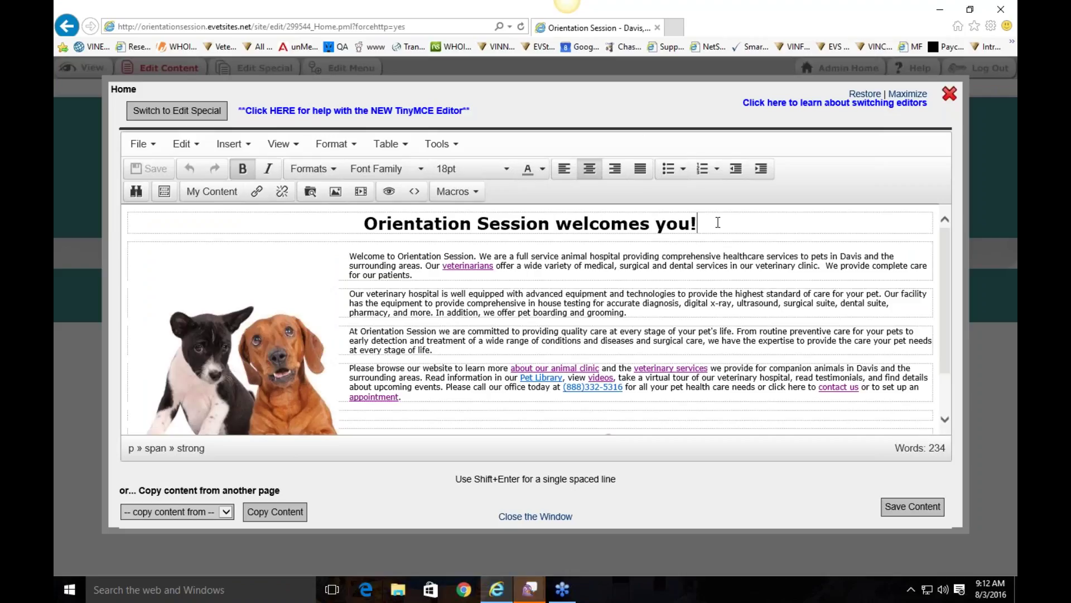
drag(718, 222, 363, 219)
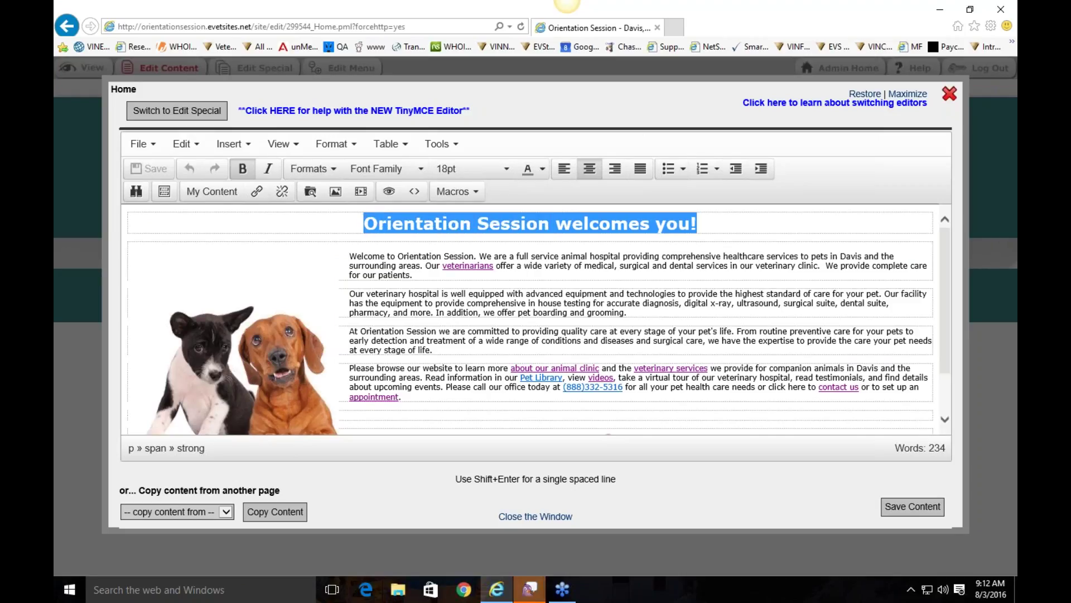
click(385, 169)
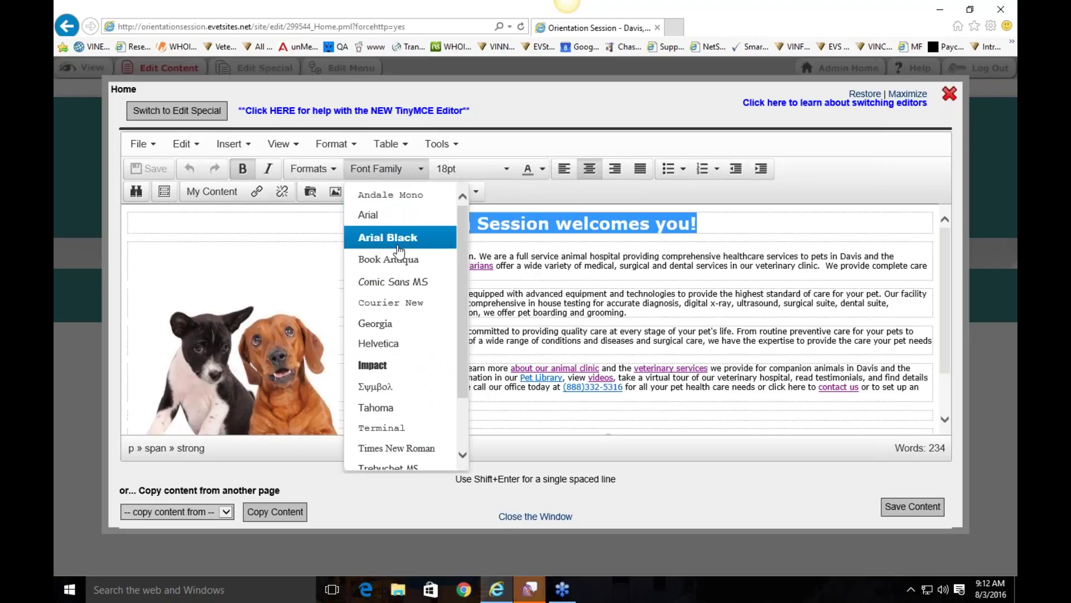
click(408, 305)
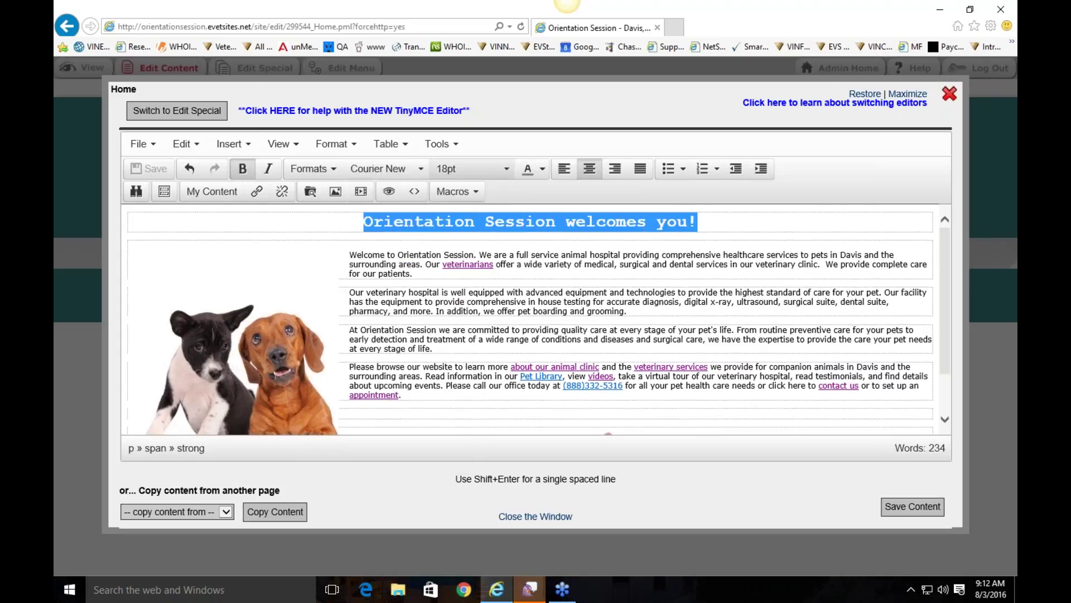
click(472, 168)
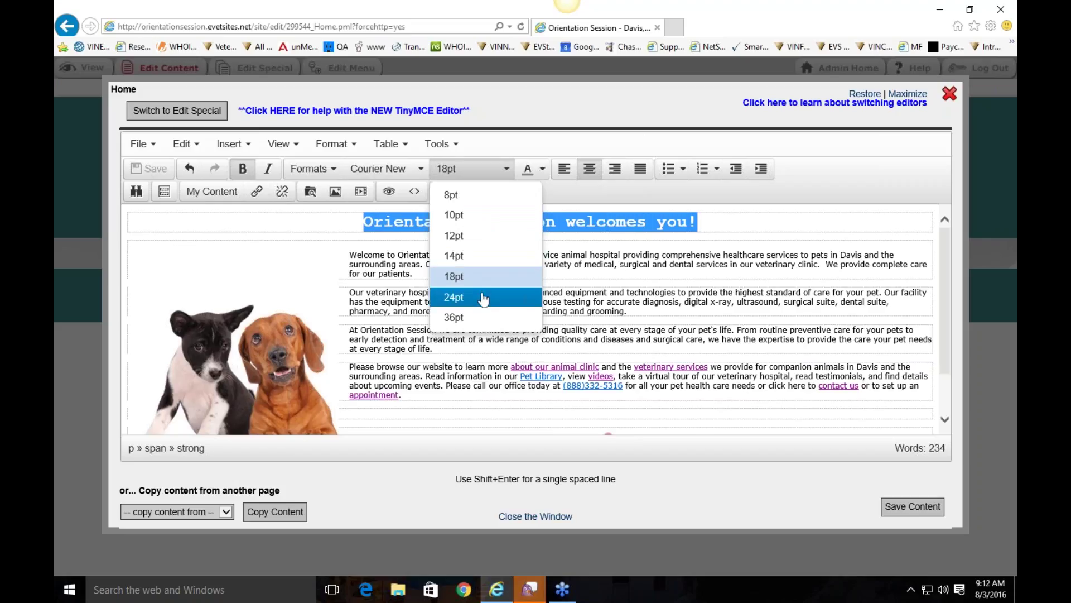
click(642, 285)
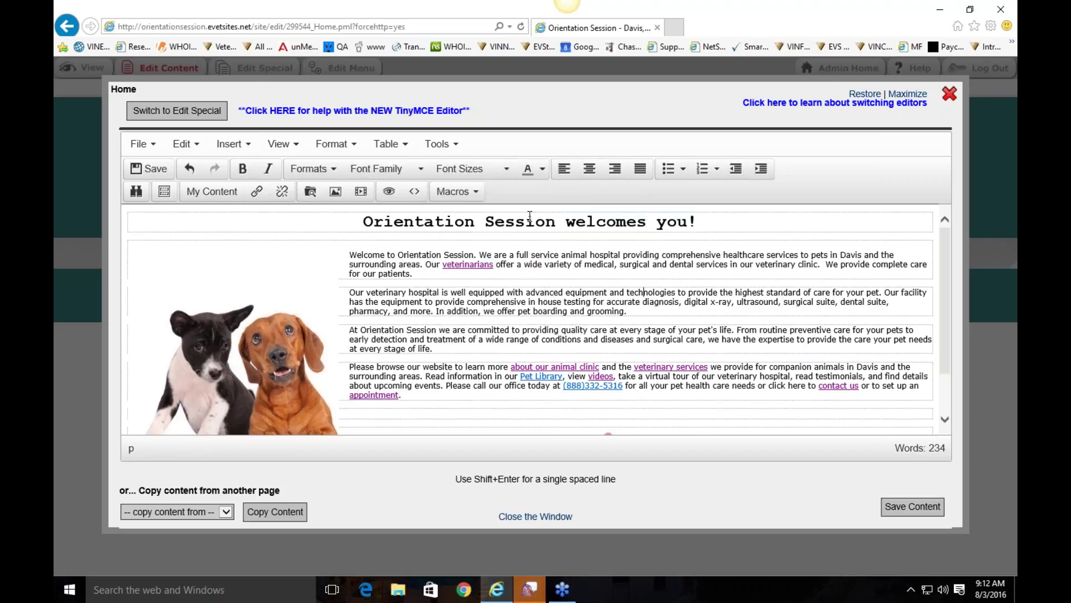
Step: Try left and right alignment, keep the heading centred, then select the dog photo
drag(704, 223, 360, 222)
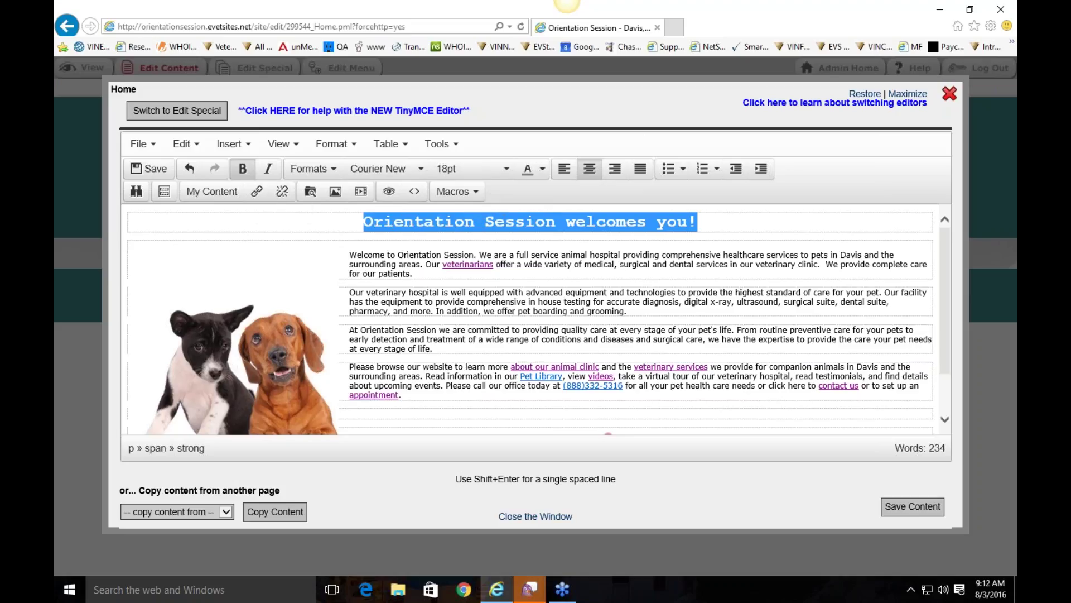
click(566, 172)
click(613, 176)
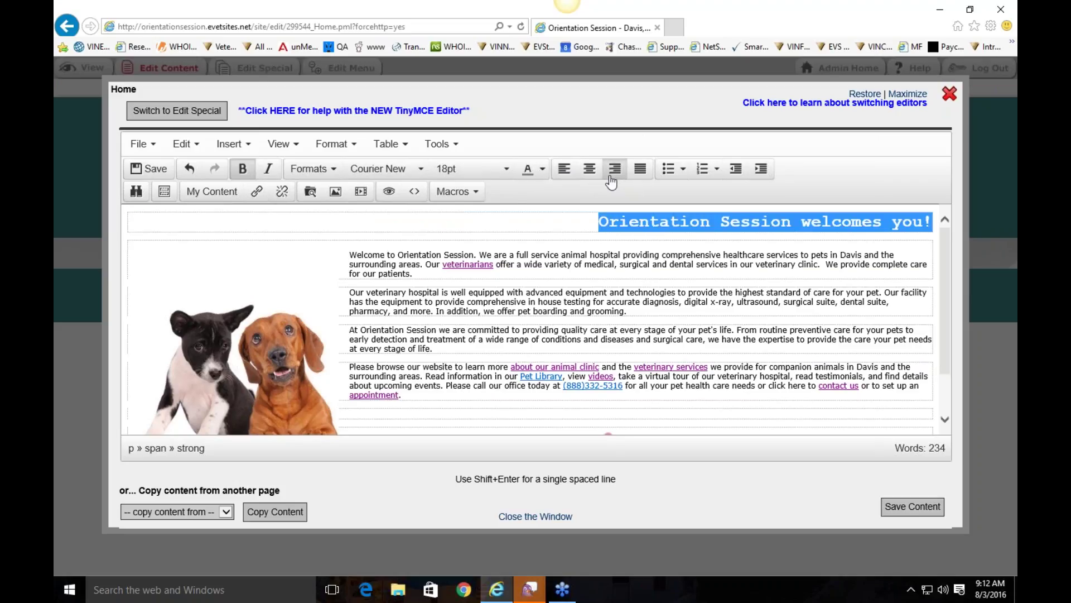
click(590, 169)
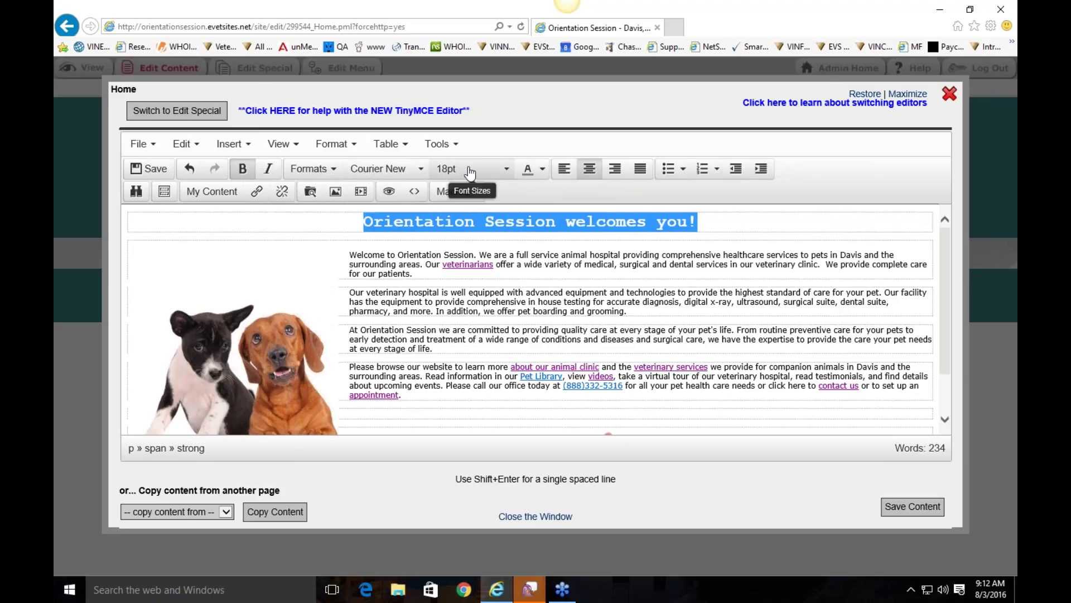
click(743, 243)
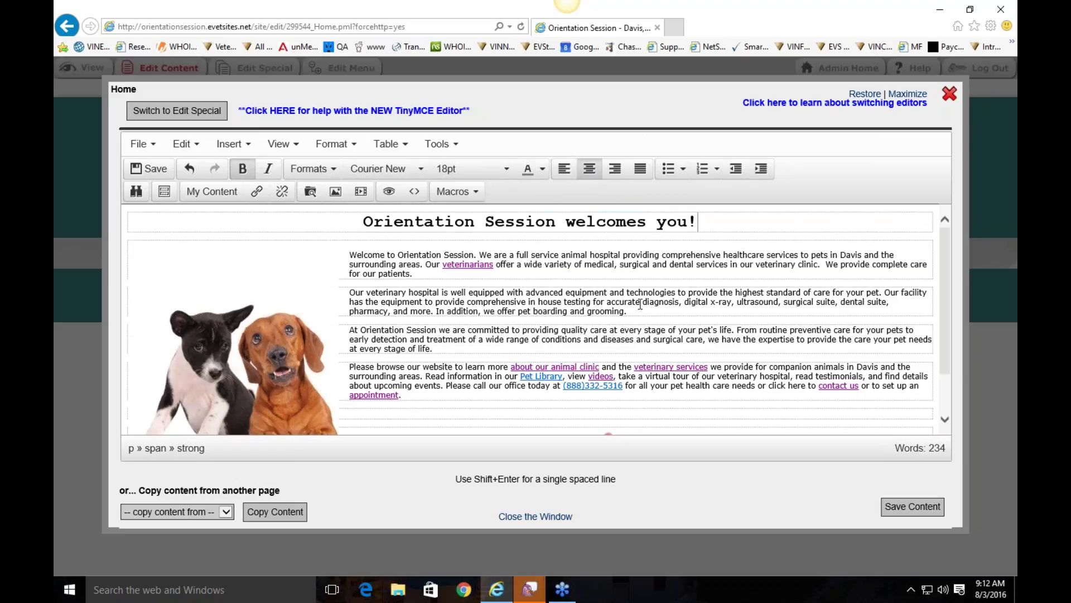
scroll(658, 350, down, 2)
scroll(444, 296, up, 2)
scroll(419, 272, down, 1)
scroll(419, 272, up, 1)
click(281, 335)
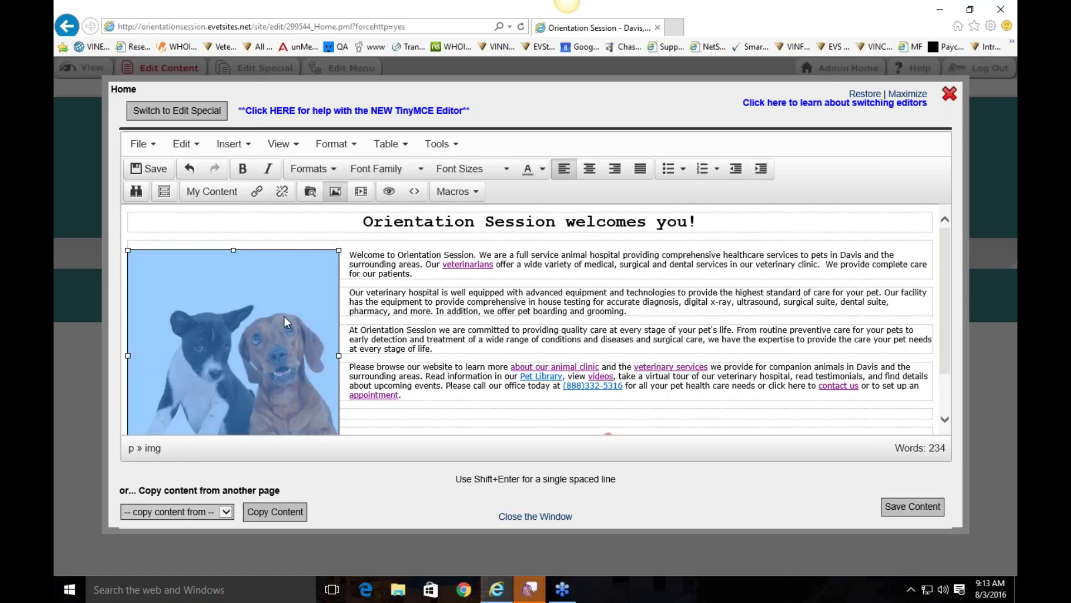
Step: Delete the dog photo and place the cursor before the Welcome paragraph
key(Delete)
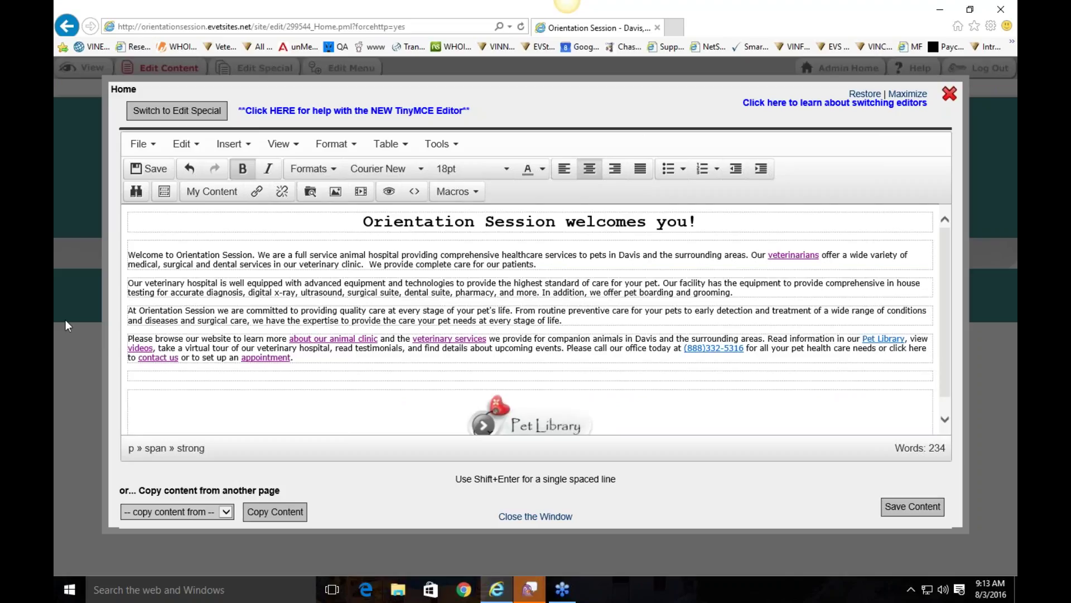
click(129, 254)
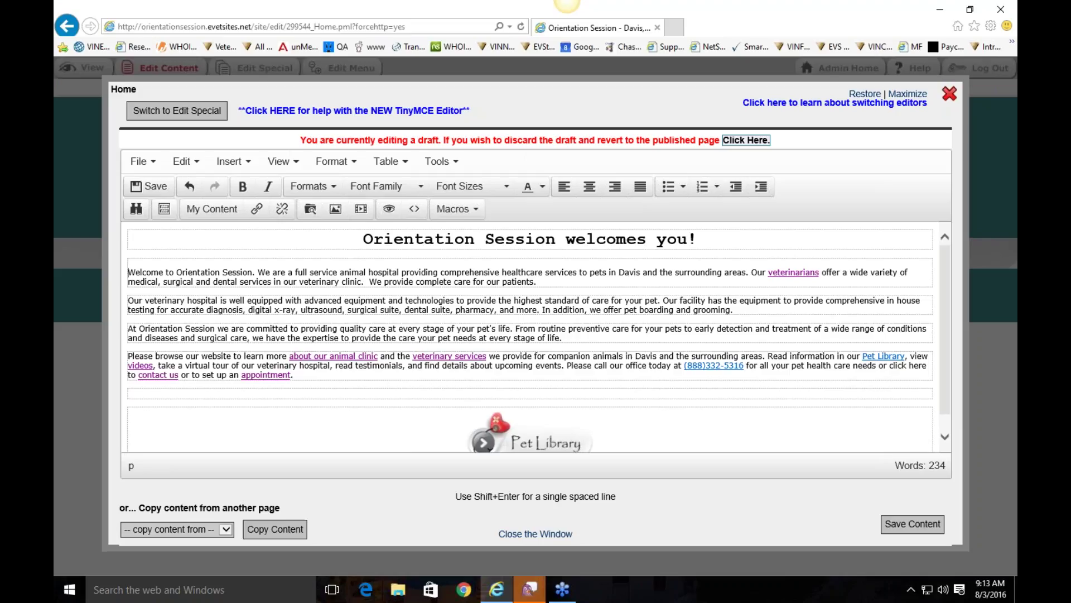
Step: Insert an image at the paragraph start and browse for its source file
right_click(128, 271)
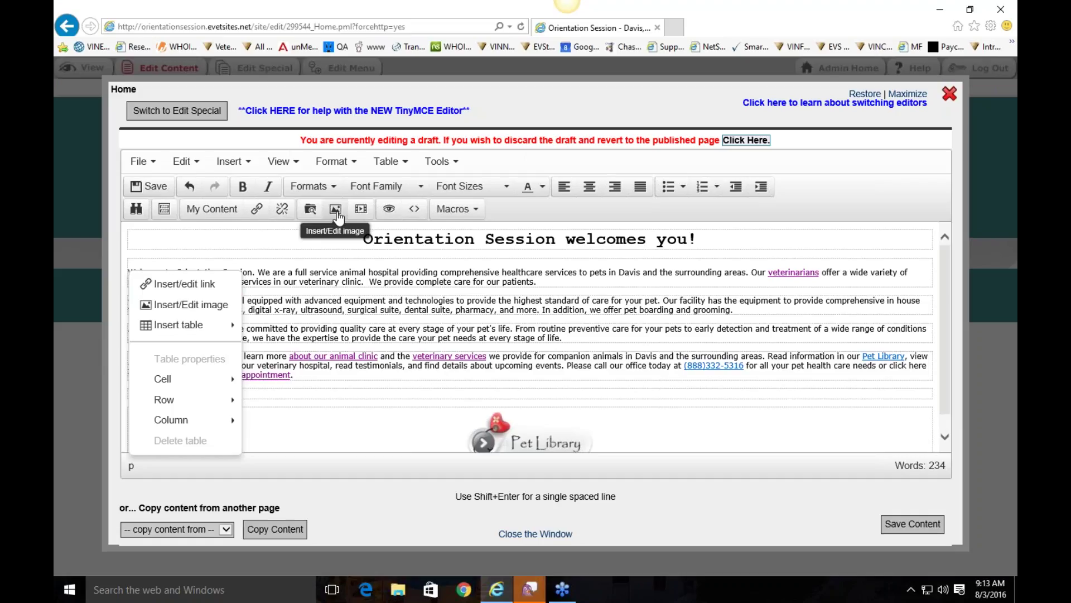
click(198, 313)
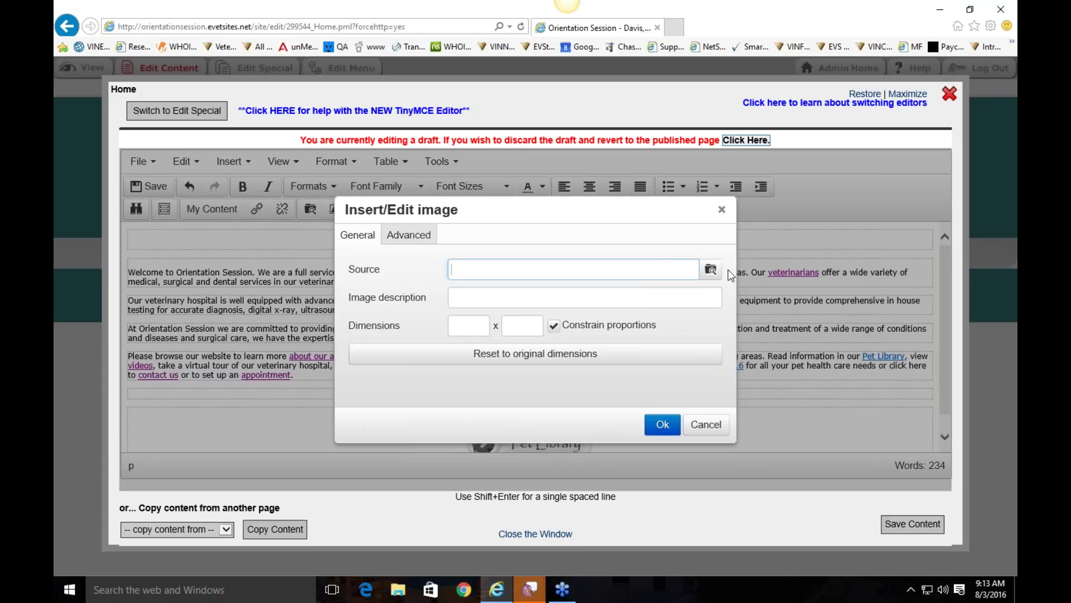
click(712, 271)
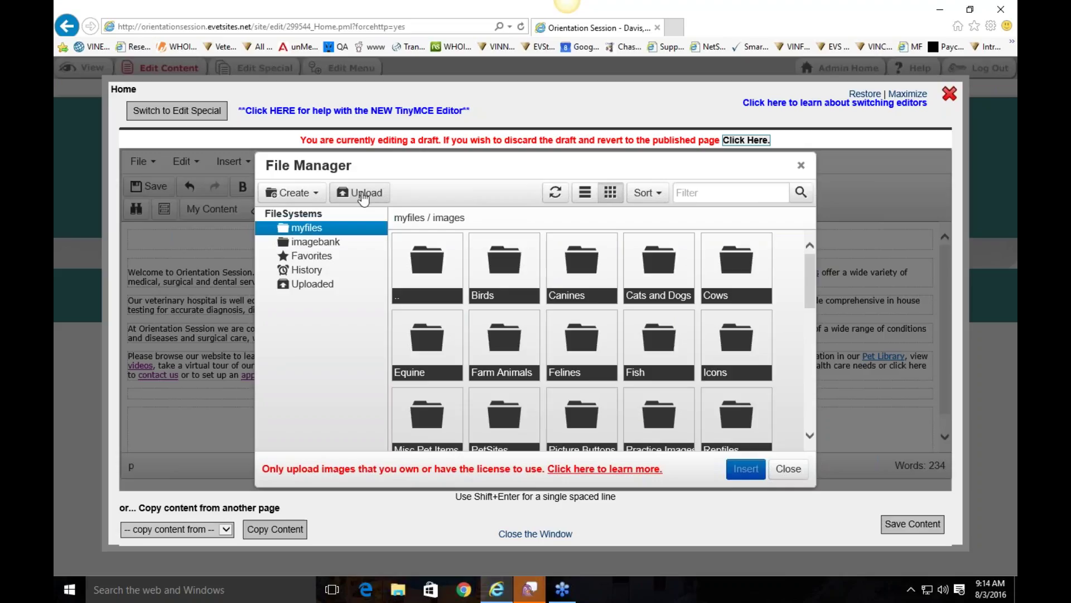
Step: Browse the Canines and imagebank/eVetSites folders, then return to myfiles and reopen the browser
double_click(591, 279)
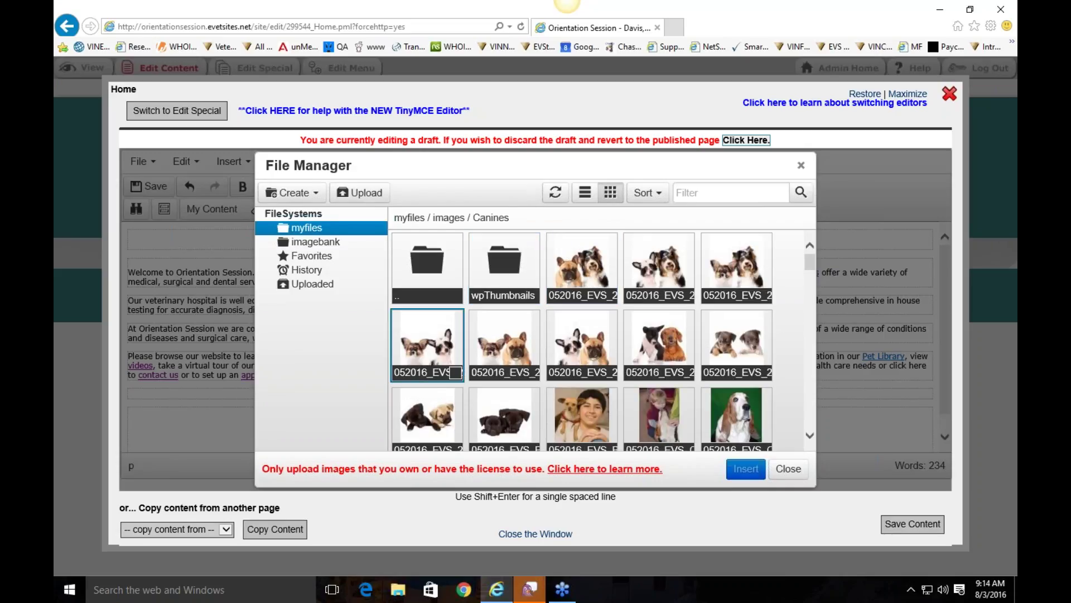
click(321, 243)
double_click(427, 262)
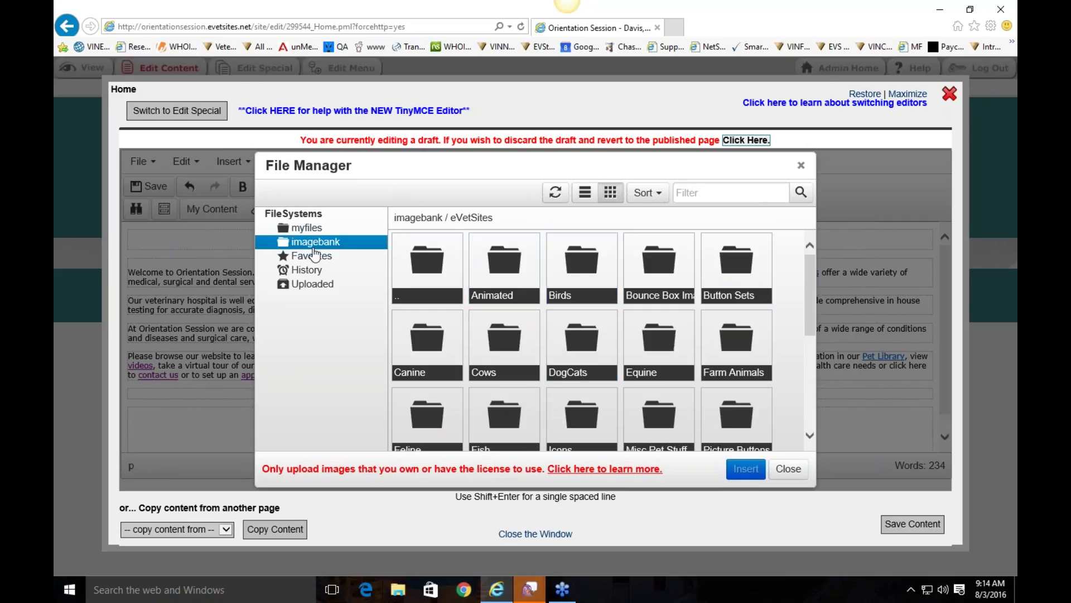
click(307, 229)
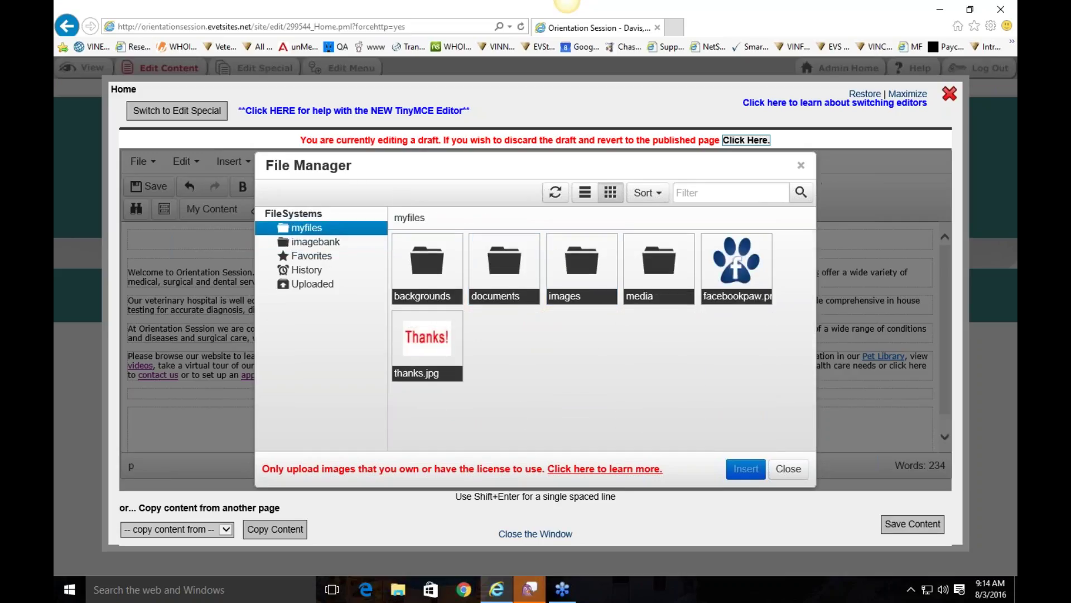
click(801, 166)
Step: Upload MangoOutdoors.png to myfiles/images and insert it as the 535 x 535 image source
click(710, 270)
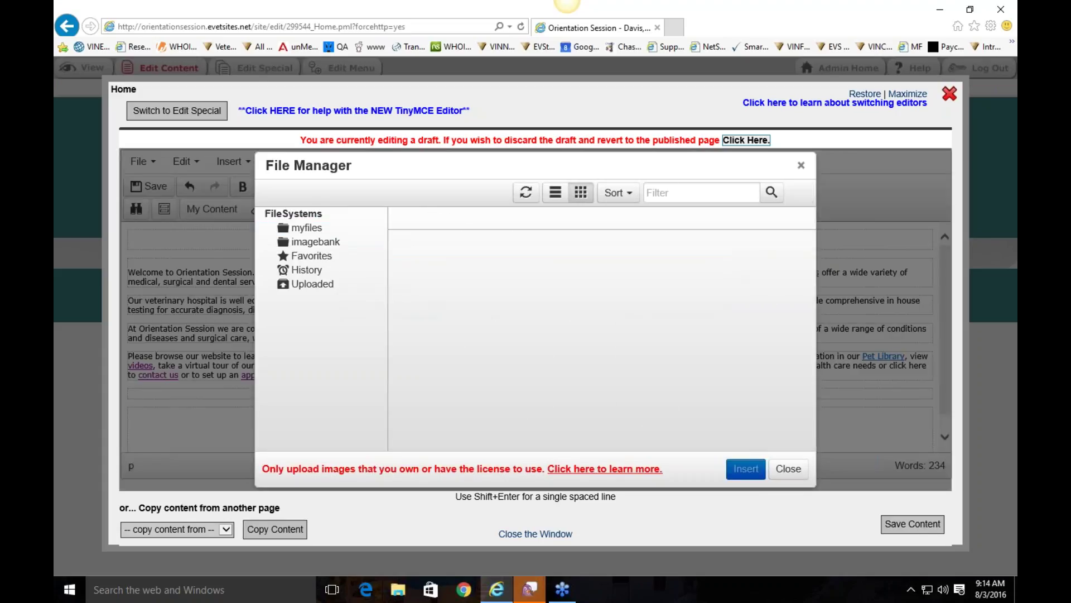
click(365, 196)
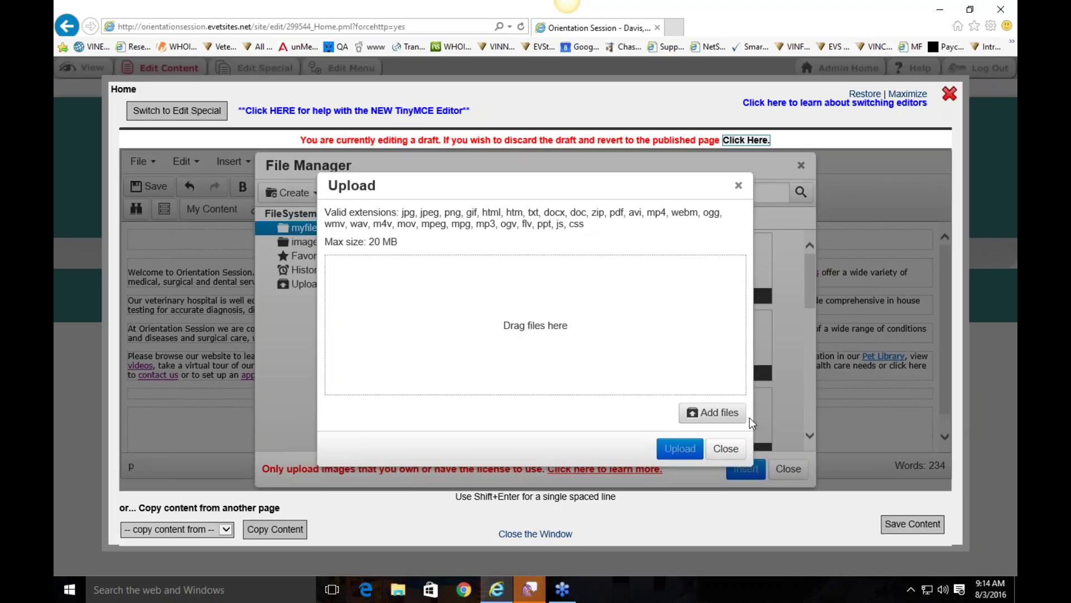
click(726, 420)
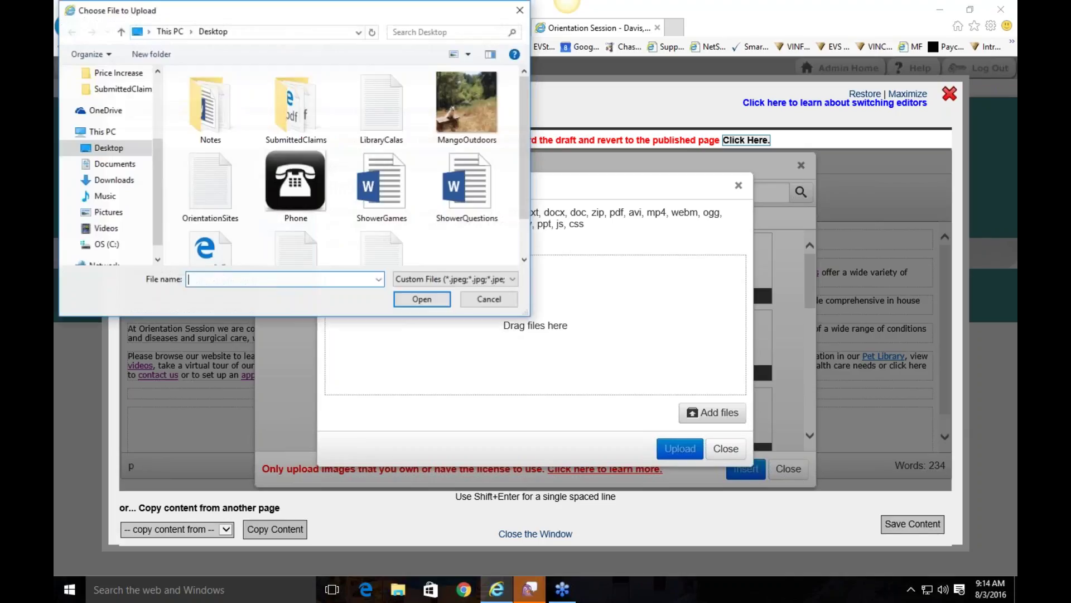
double_click(482, 96)
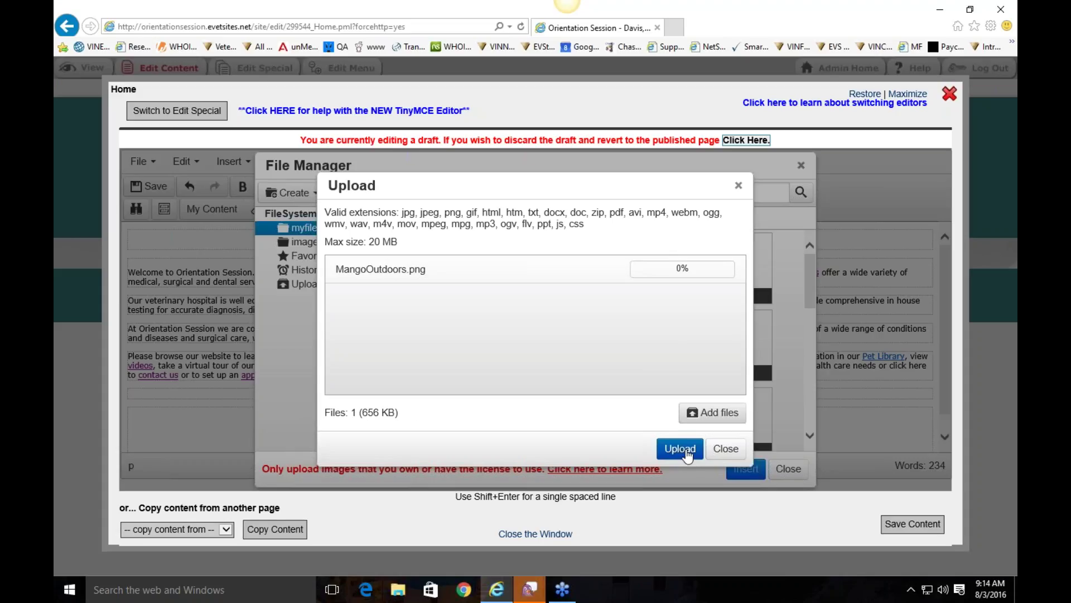
click(686, 452)
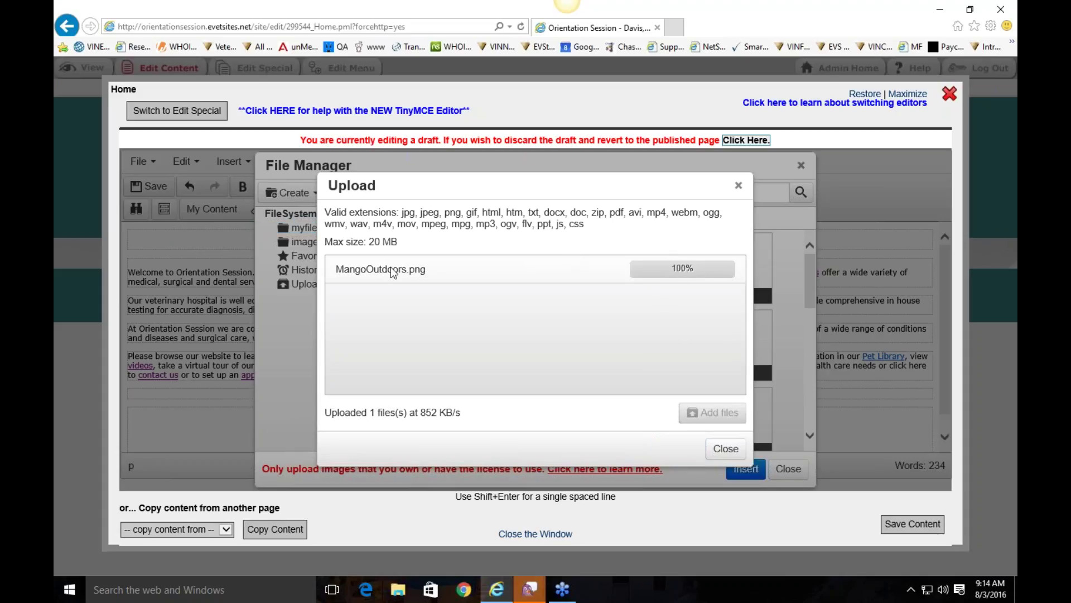
click(726, 448)
scroll(756, 316, down, 2)
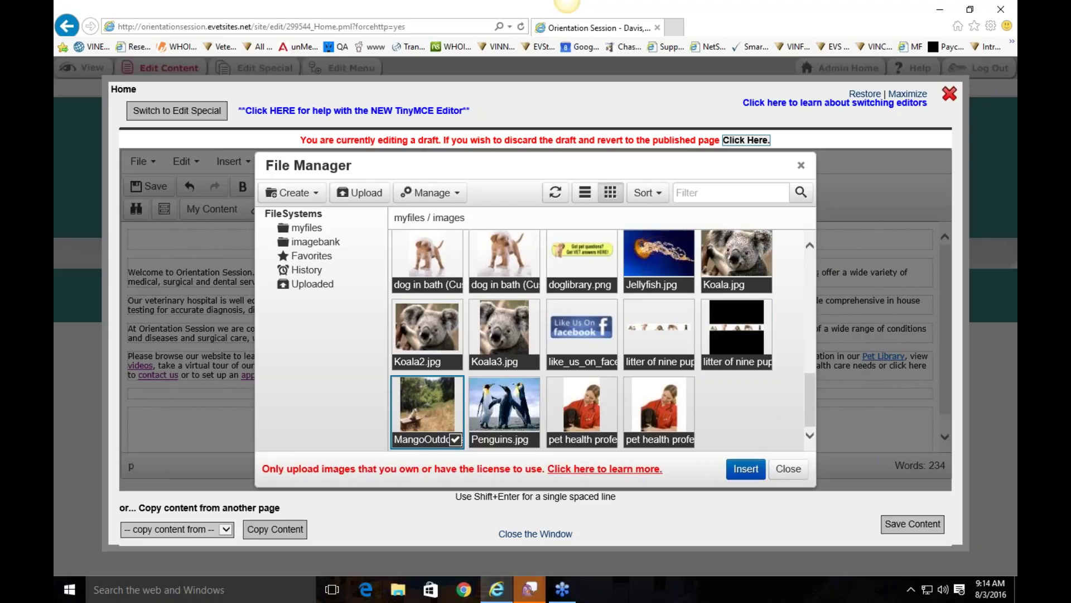
click(746, 469)
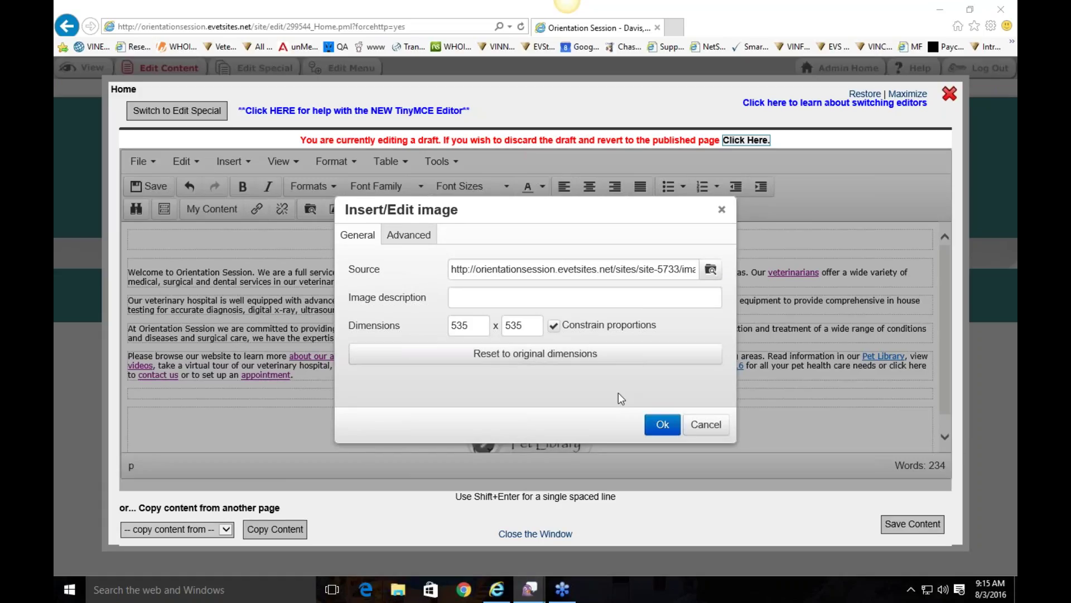
Step: Insert the MangoOutdoors dog photo into the Home page and scroll to check its placement
click(472, 324)
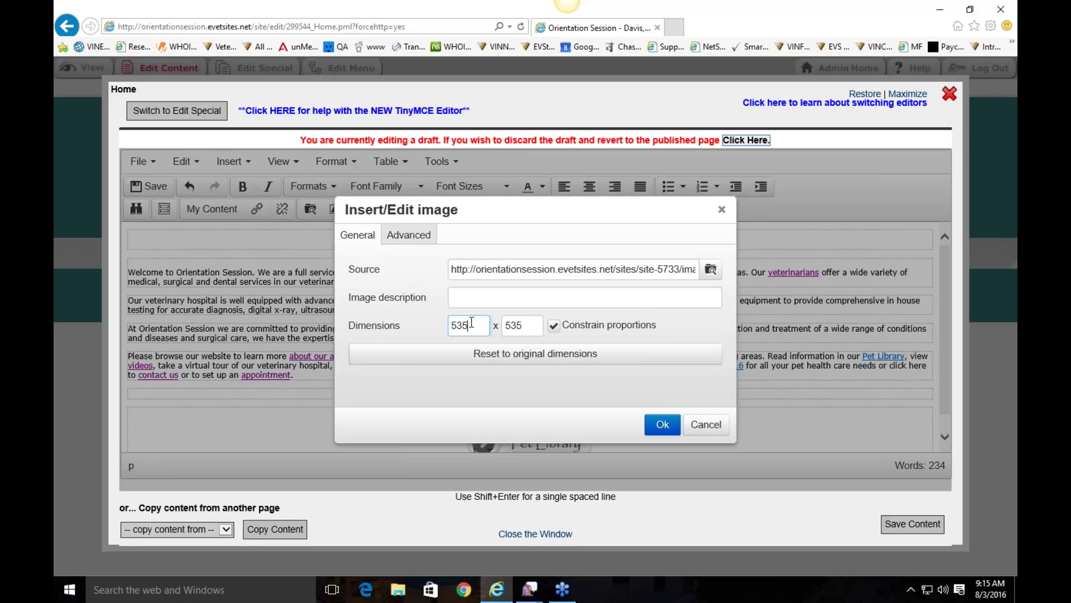
click(664, 425)
scroll(661, 319, down, 5)
scroll(661, 319, up, 5)
scroll(660, 319, down, 5)
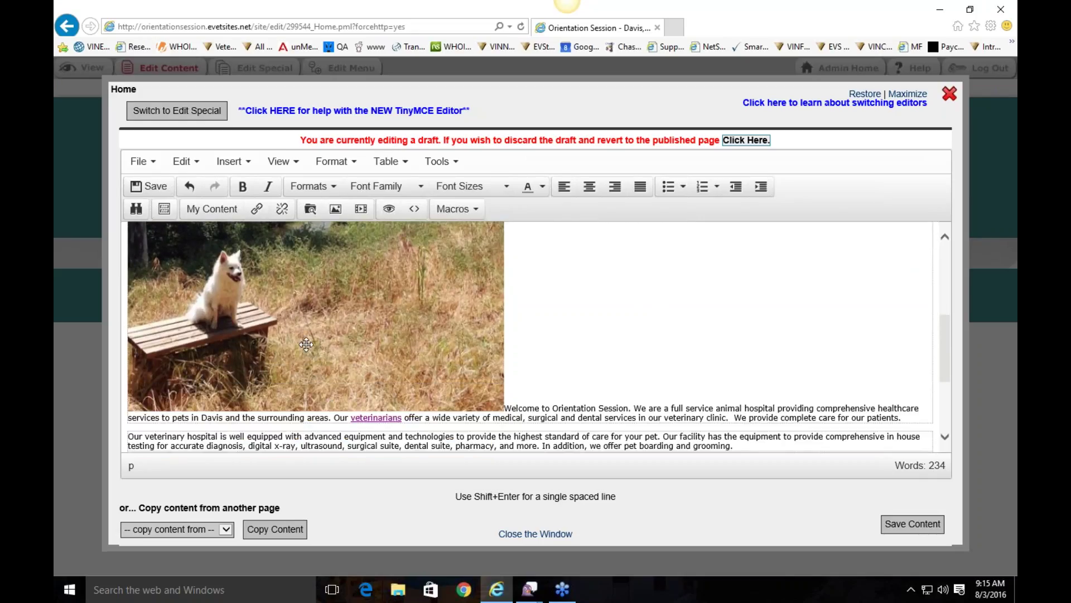
scroll(518, 288, up, 2)
scroll(518, 287, up, 3)
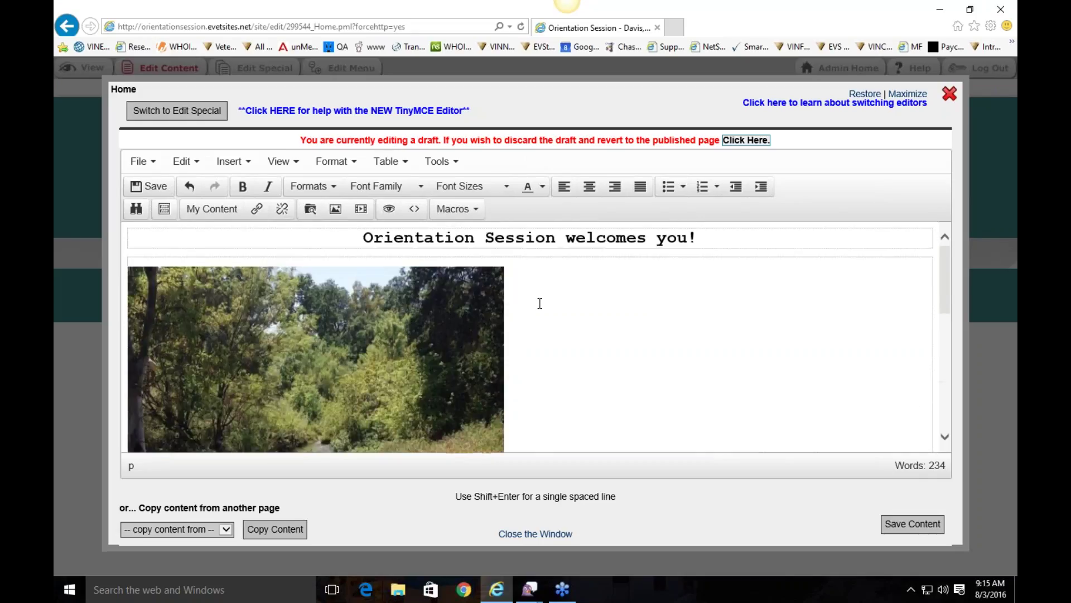
scroll(491, 283, down, 3)
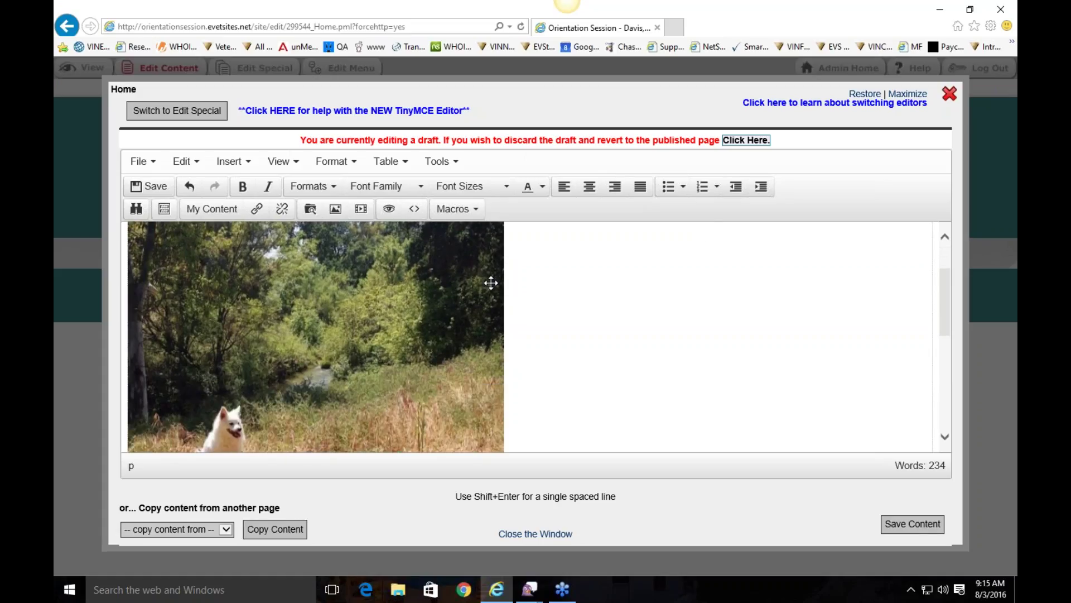
scroll(598, 291, down, 2)
scroll(597, 291, down, 2)
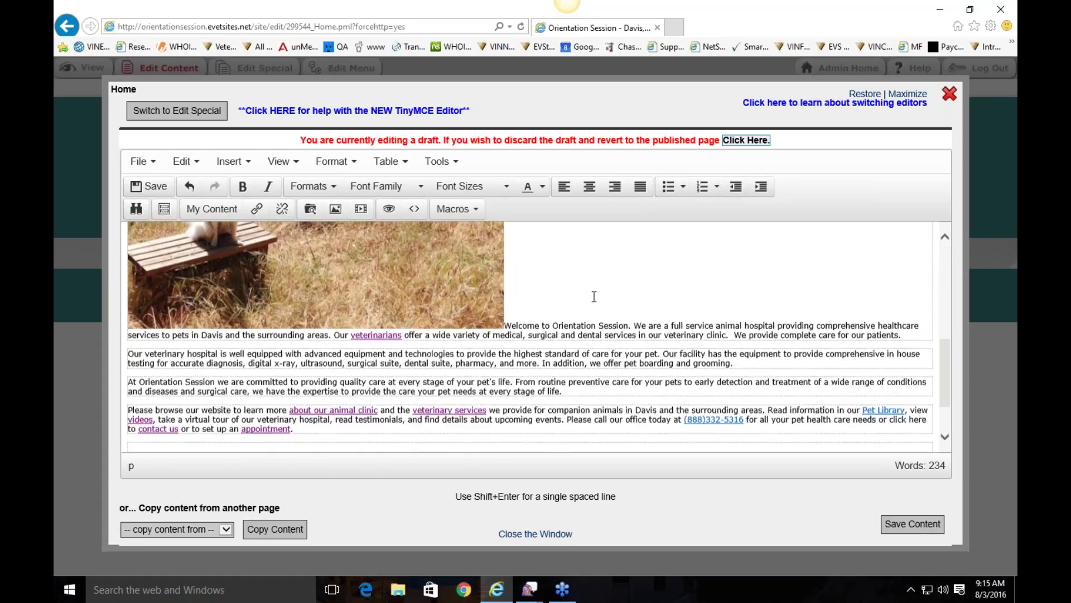
Step: Reopen the dog photo's image properties from the Home page content
click(506, 325)
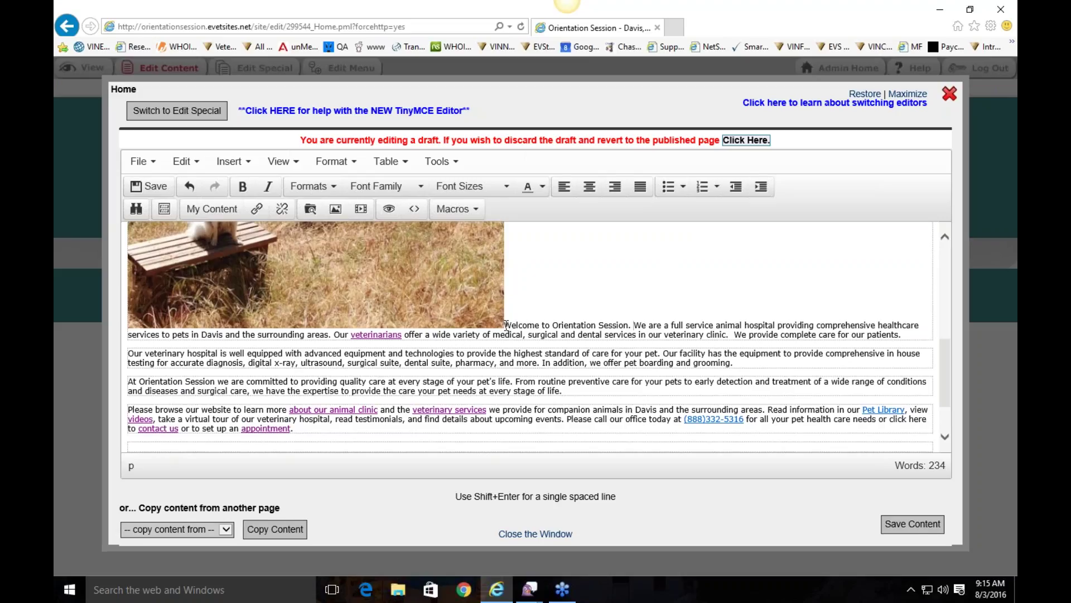
scroll(569, 313, up, 6)
scroll(586, 337, up, 1)
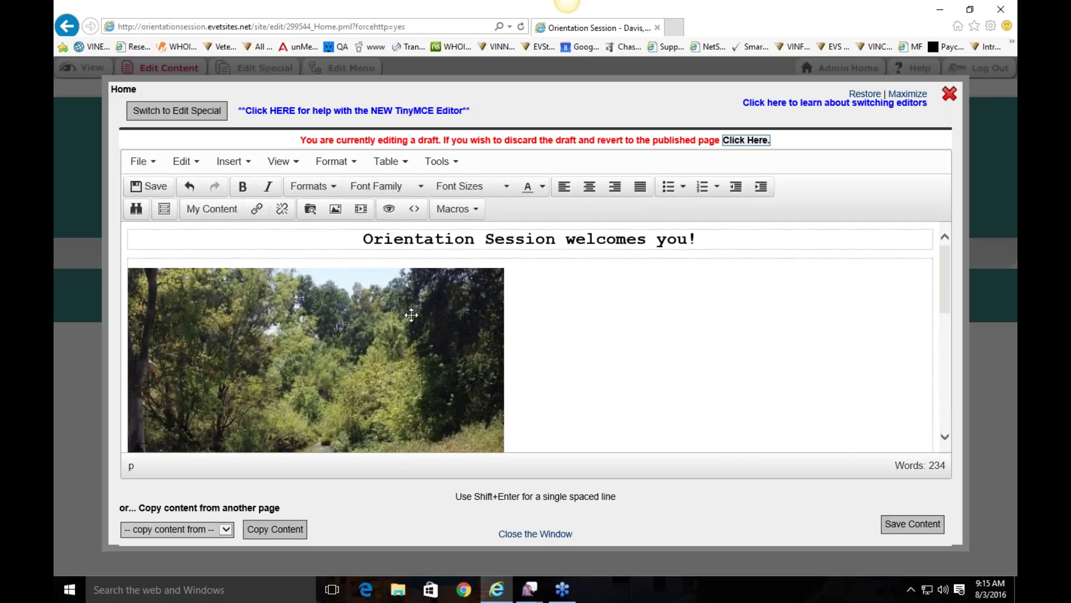
double_click(322, 308)
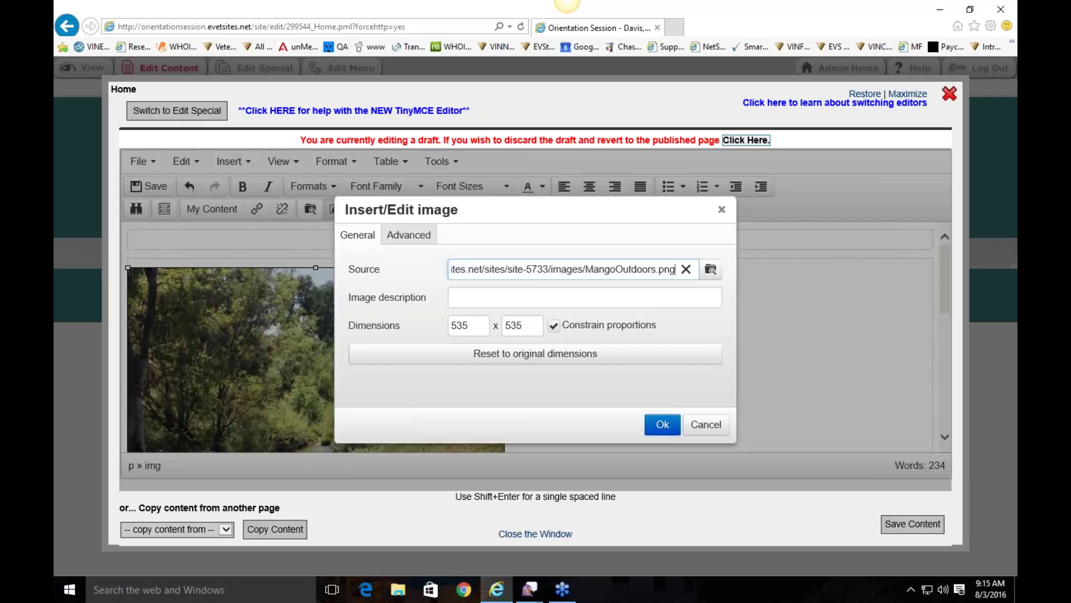
Step: Set the dog photo's width to 250 with constrained proportions, making it 250 x 250
key(Tab)
key(Tab)
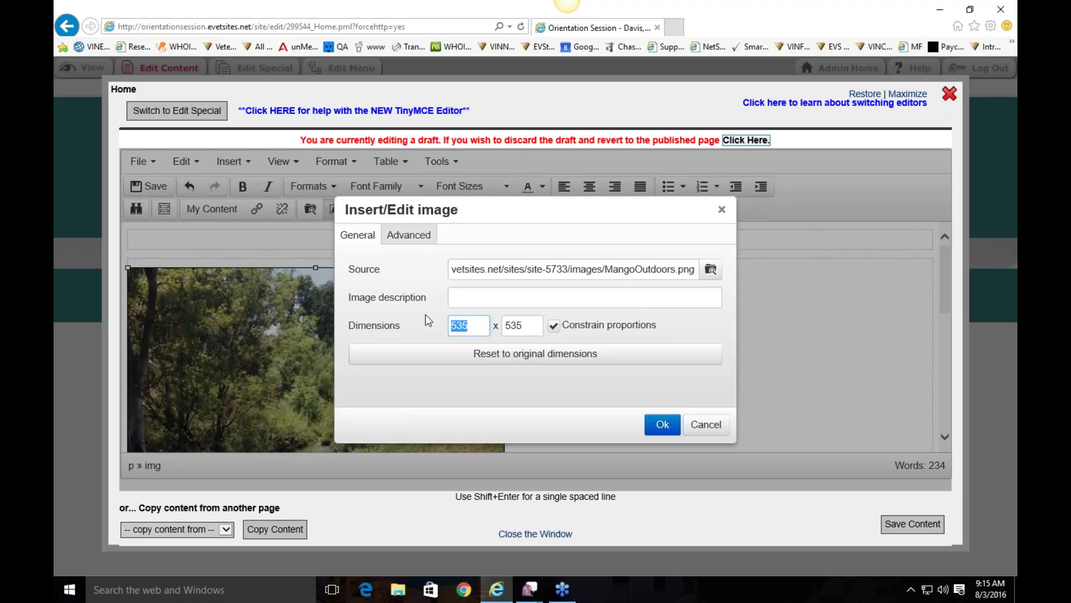
text(250)
click(397, 312)
click(406, 298)
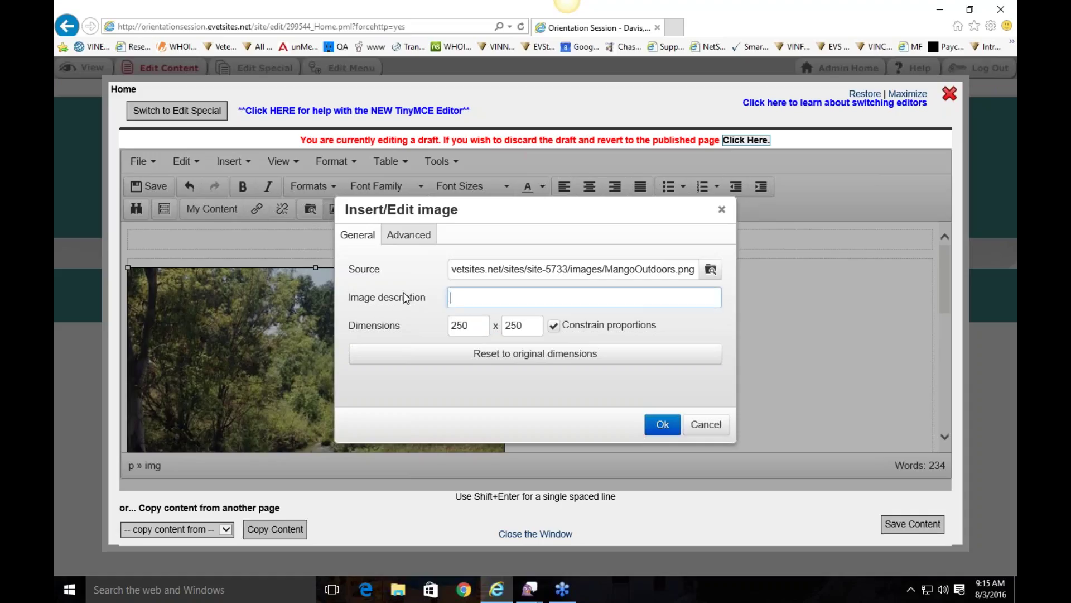
click(663, 425)
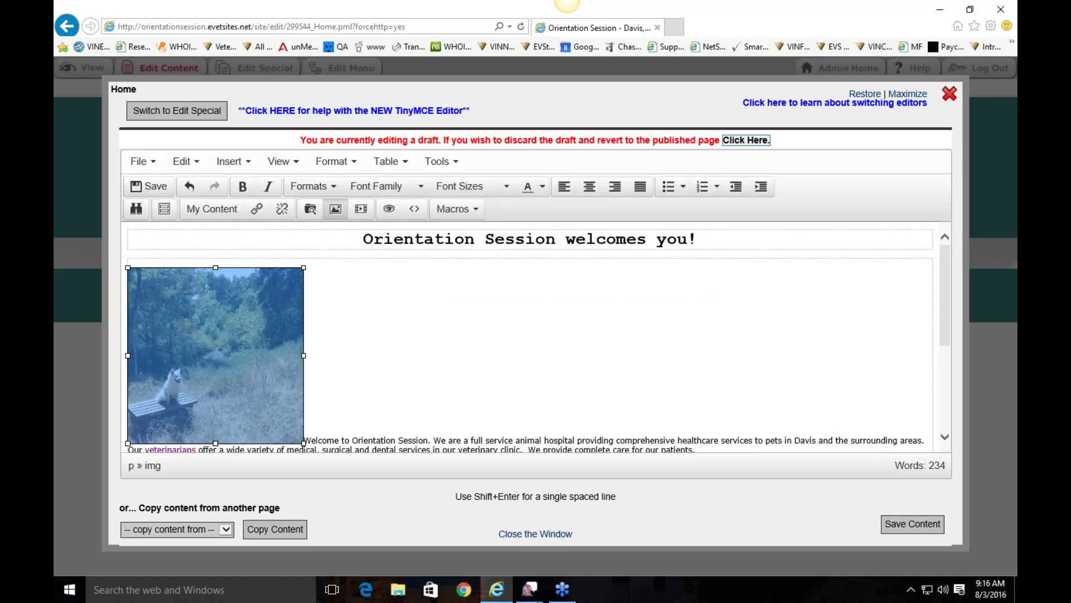
Step: Give the dog photo a light blue #3d95b8 border colour in its Advanced settings
click(337, 363)
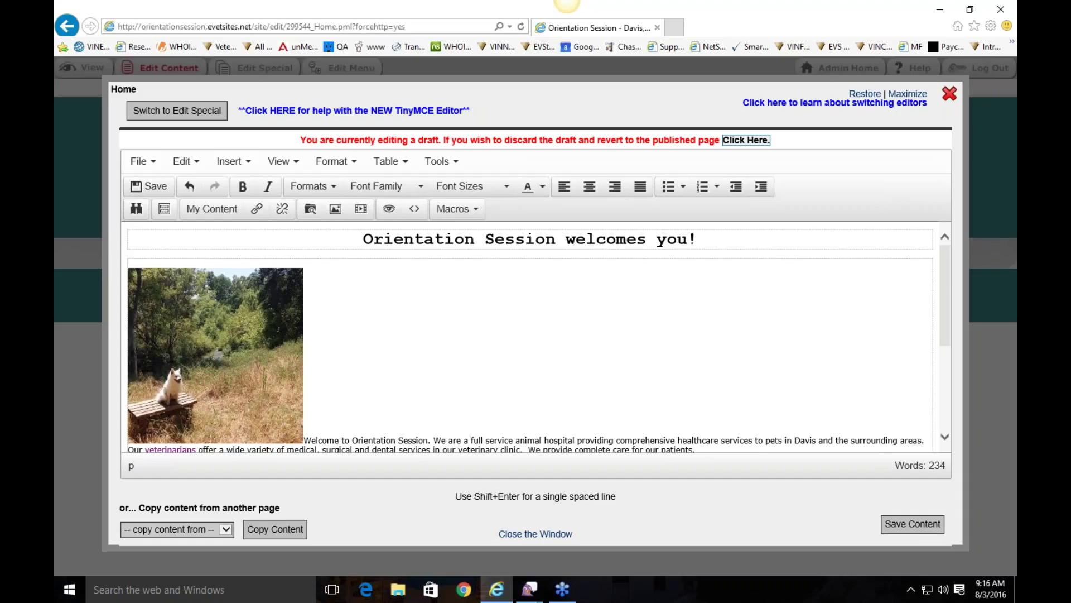
double_click(226, 320)
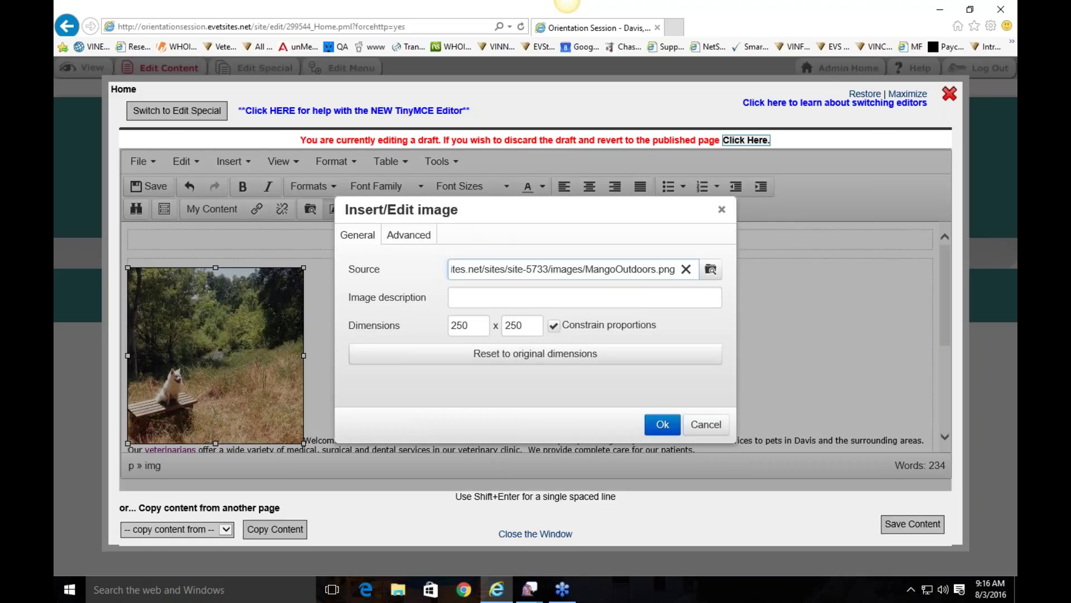
click(413, 236)
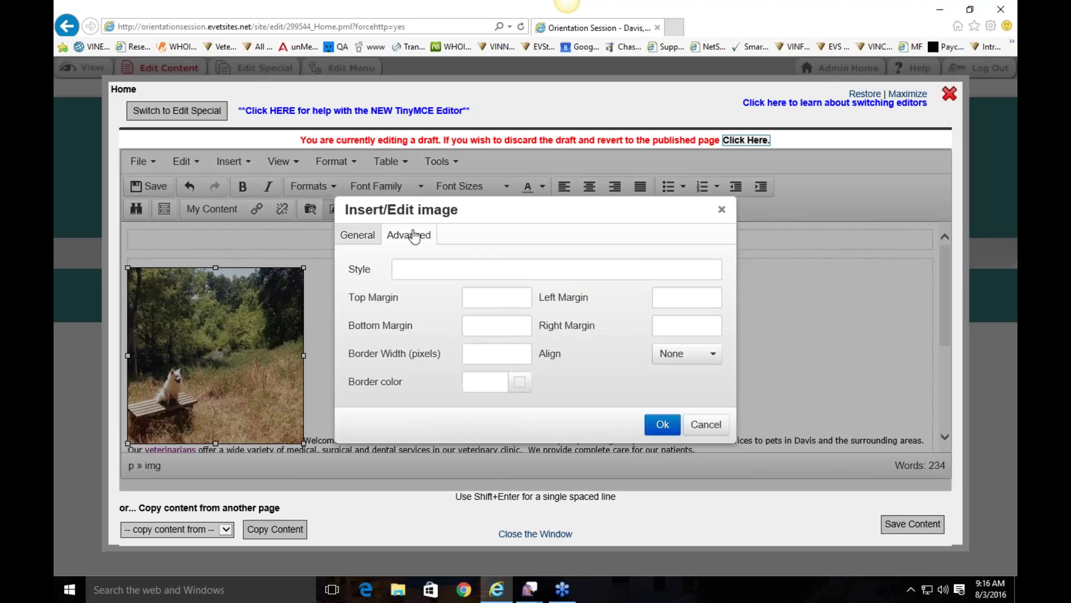
click(521, 383)
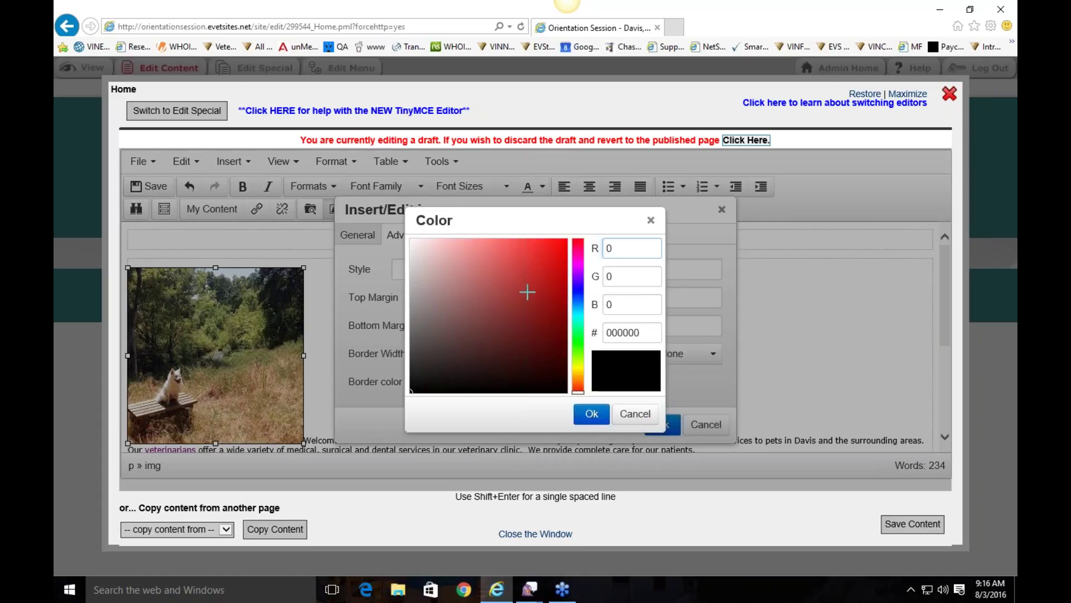
click(578, 300)
click(578, 308)
click(515, 280)
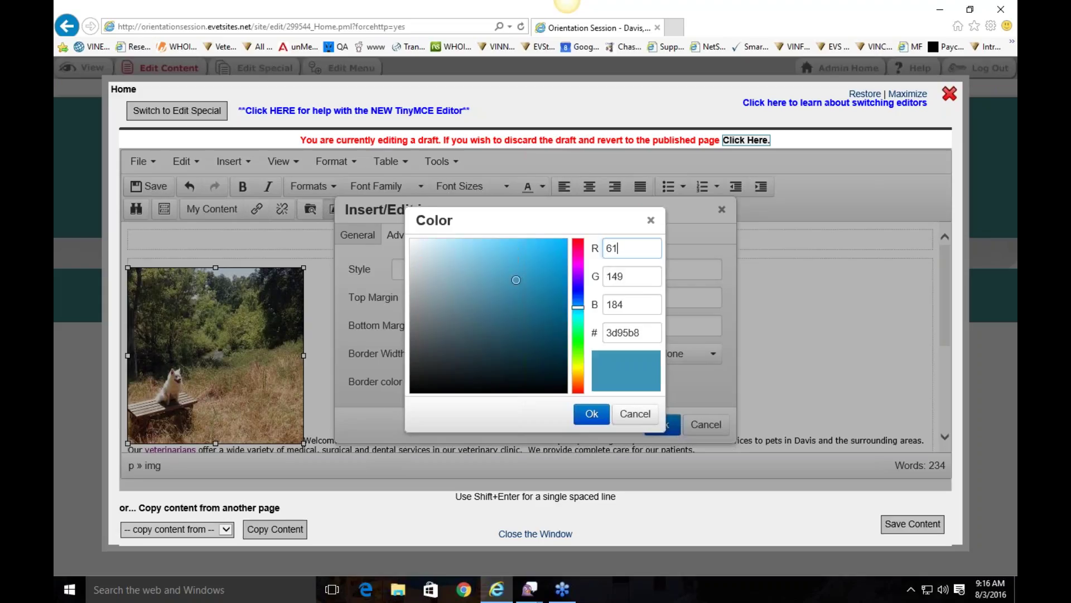
click(590, 413)
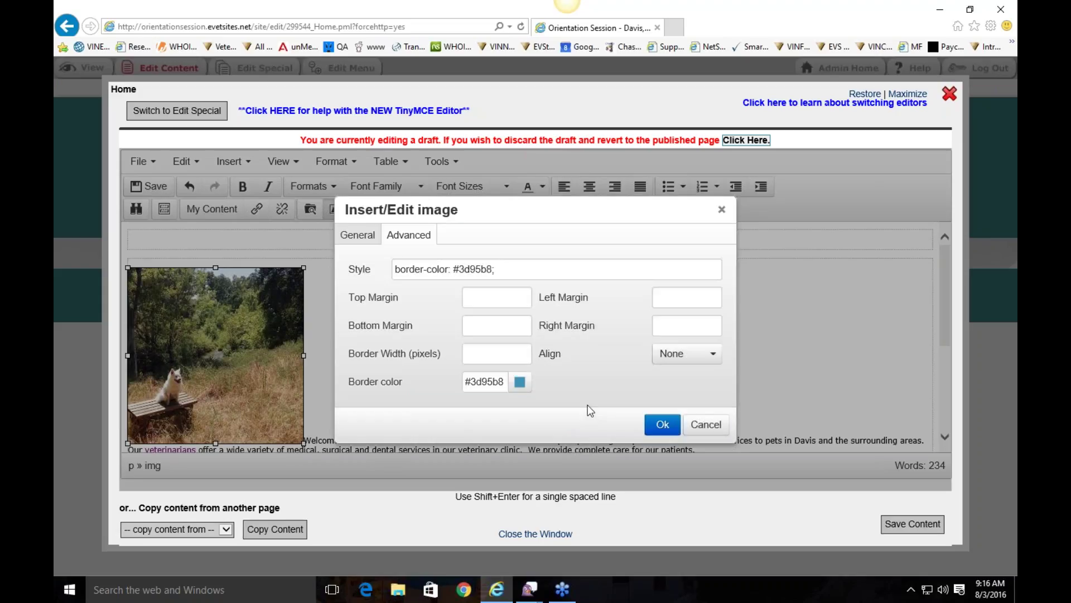
Step: Set the photo's border width to 5 and align it left
click(482, 357)
text(5)
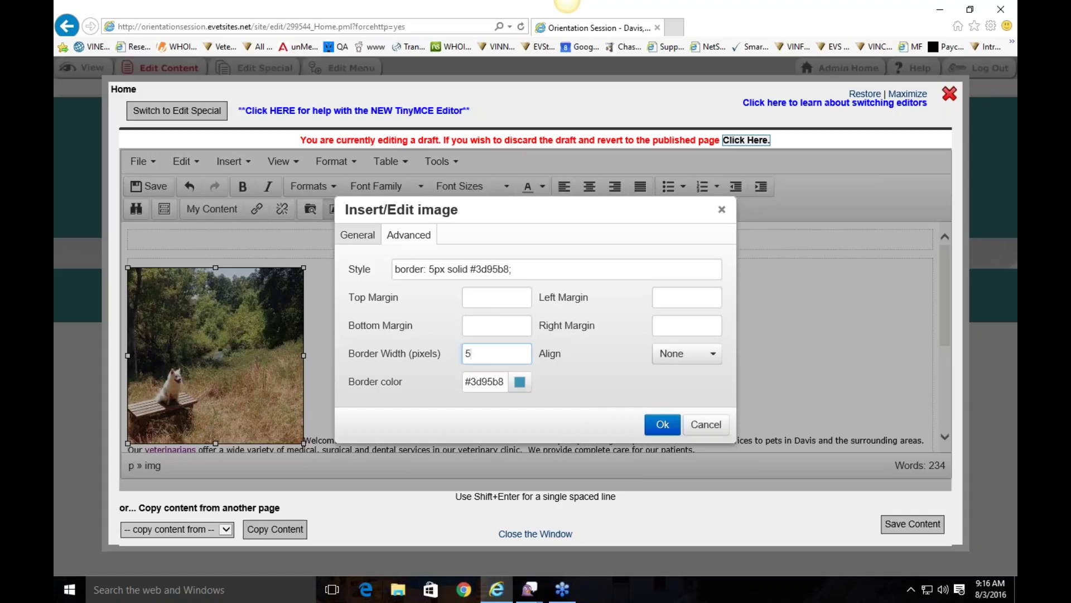
click(675, 363)
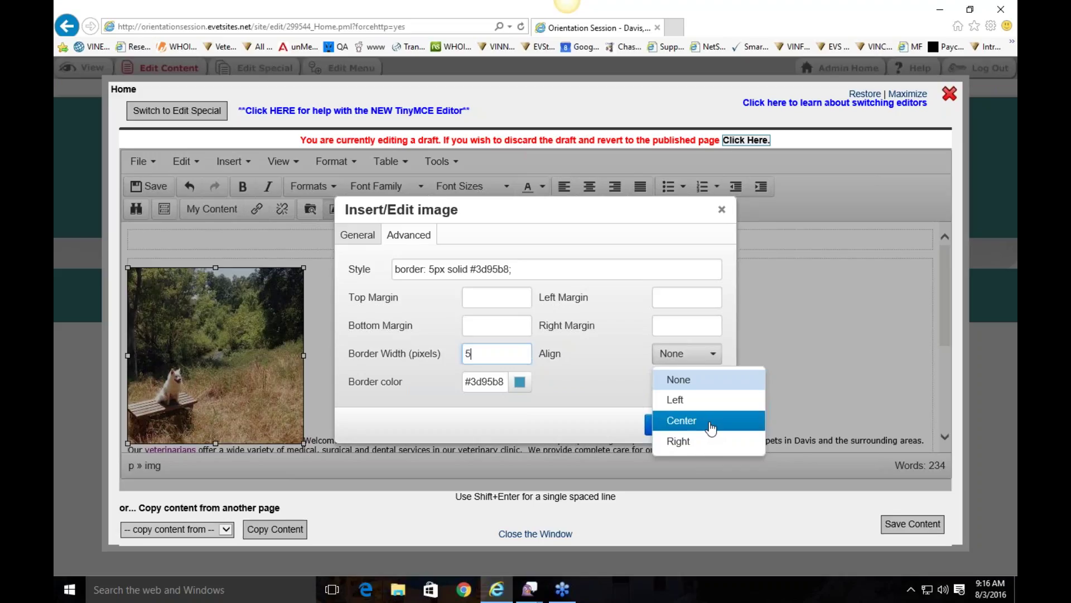
click(704, 400)
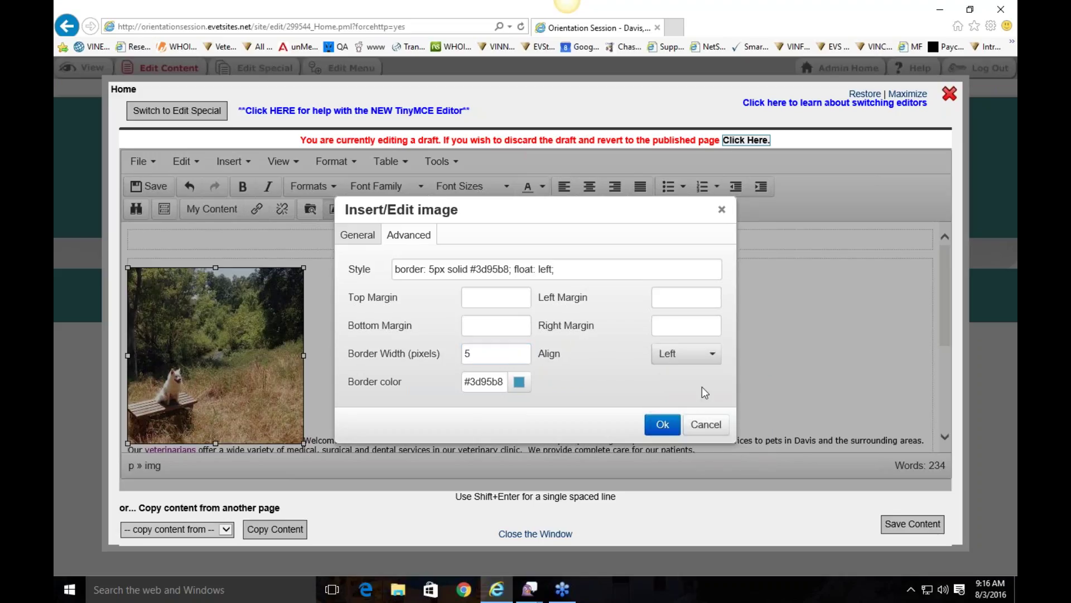
click(663, 425)
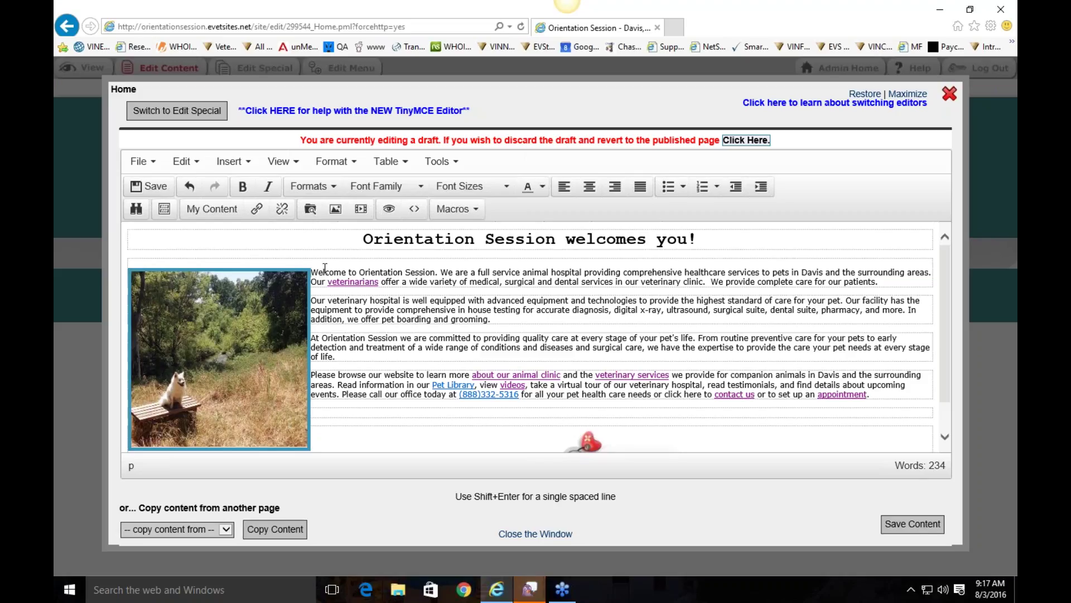
Step: Set the dog photo's right margin to 5 in its Advanced image settings
double_click(252, 318)
click(419, 234)
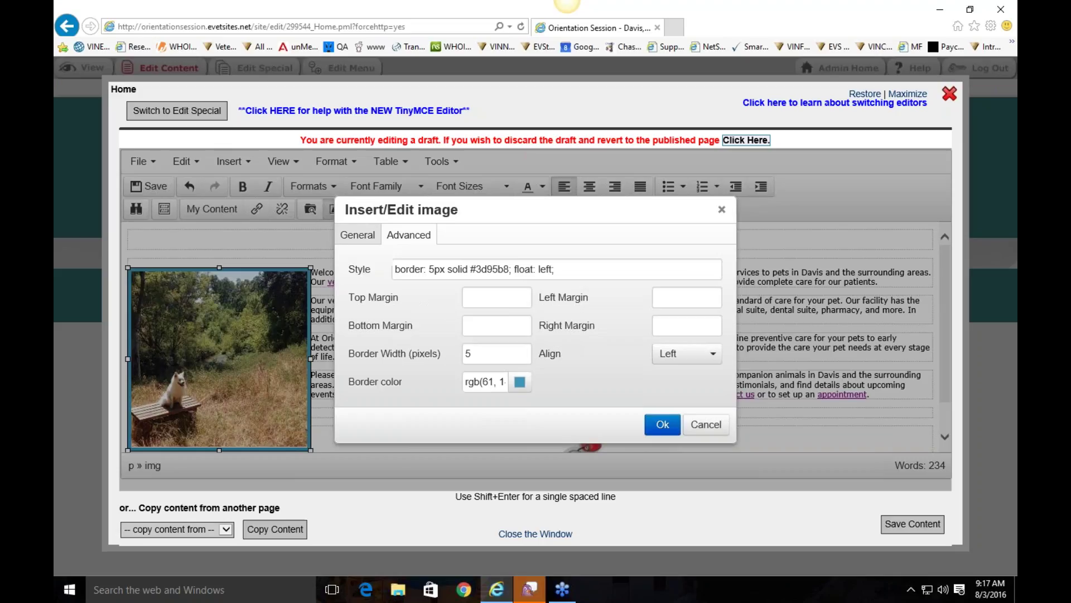
click(677, 323)
text(5)
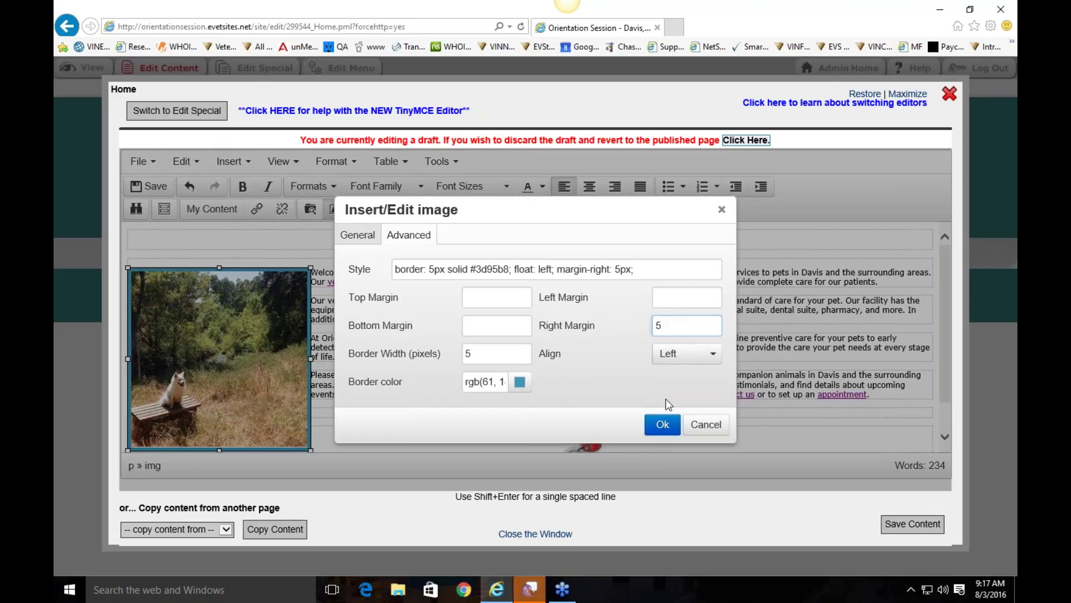
click(662, 424)
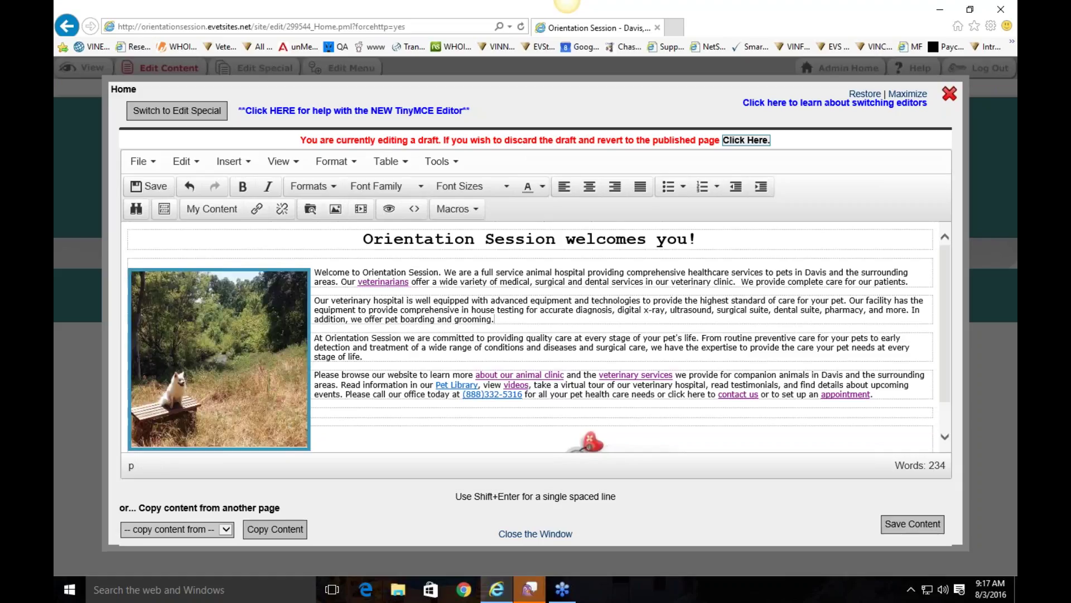
Step: Change the dog photo's right margin to 10 px
click(234, 346)
click(313, 272)
click(223, 357)
click(335, 209)
click(409, 235)
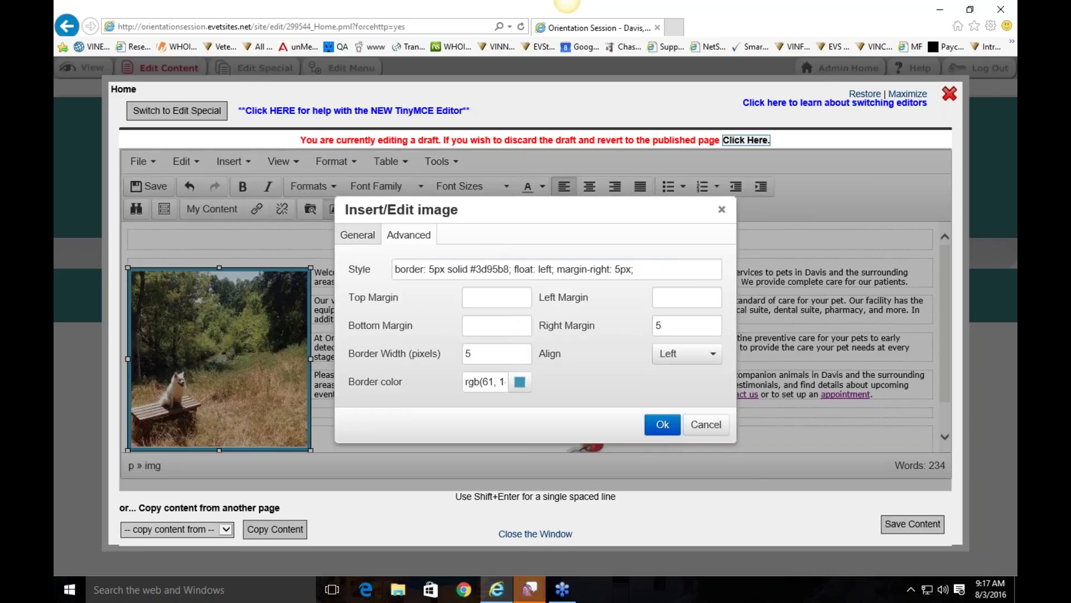
drag(665, 324, 628, 319)
text(10)
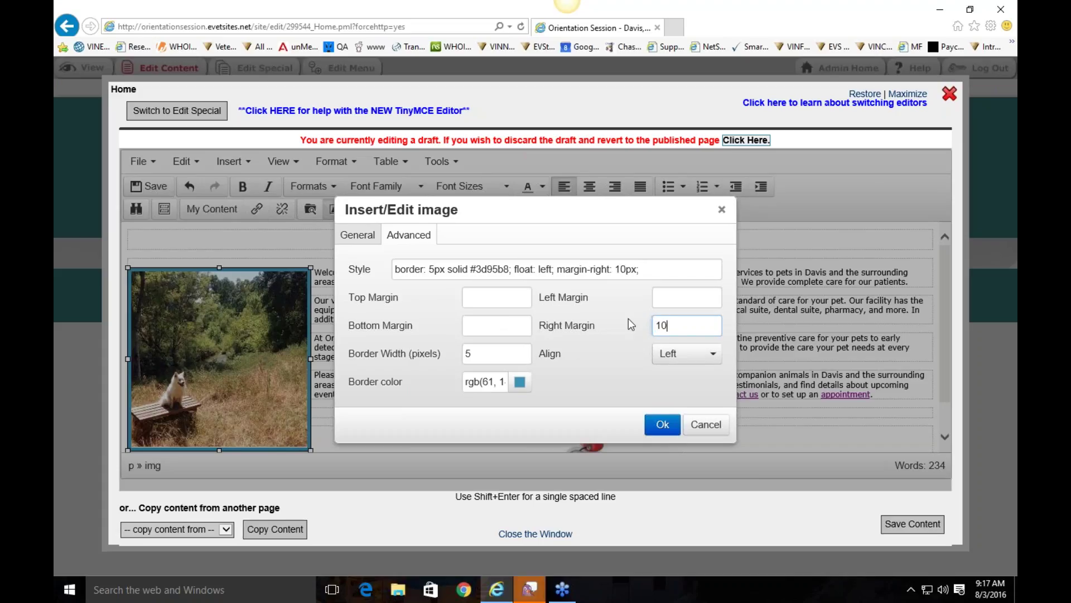
click(669, 424)
click(321, 275)
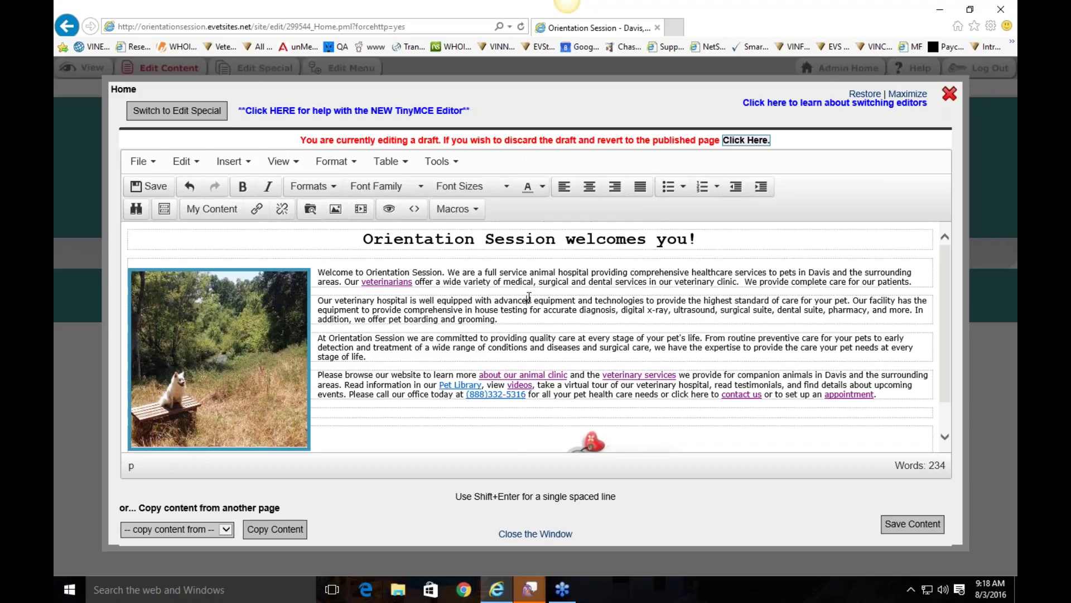
scroll(528, 297, down, 1)
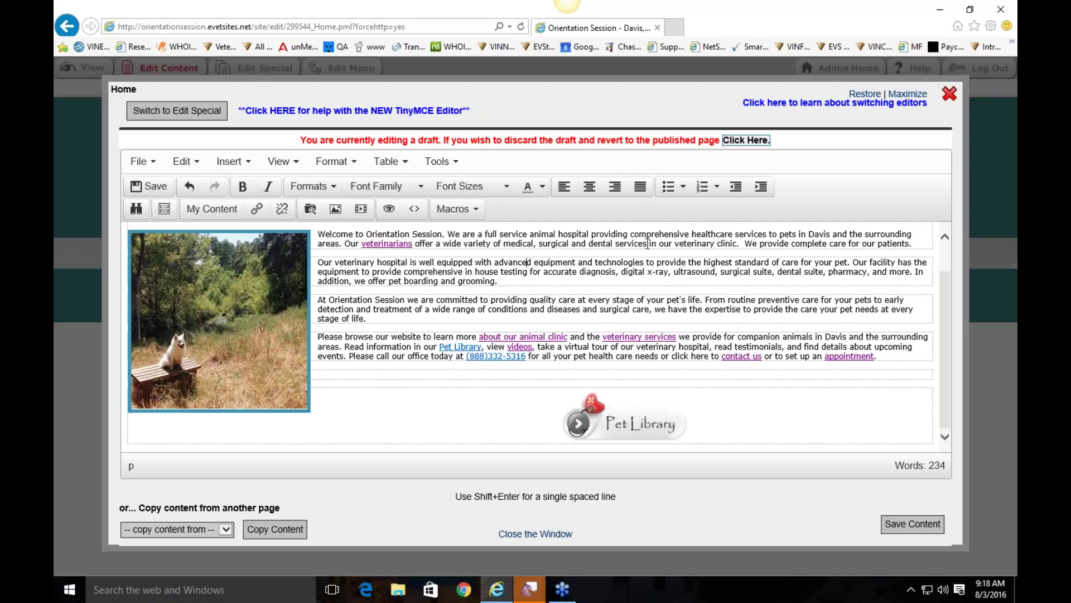
Step: Link the selected word 'services' to Our Services (/services.pml) from the Link list
drag(647, 243, 616, 246)
right_click(642, 246)
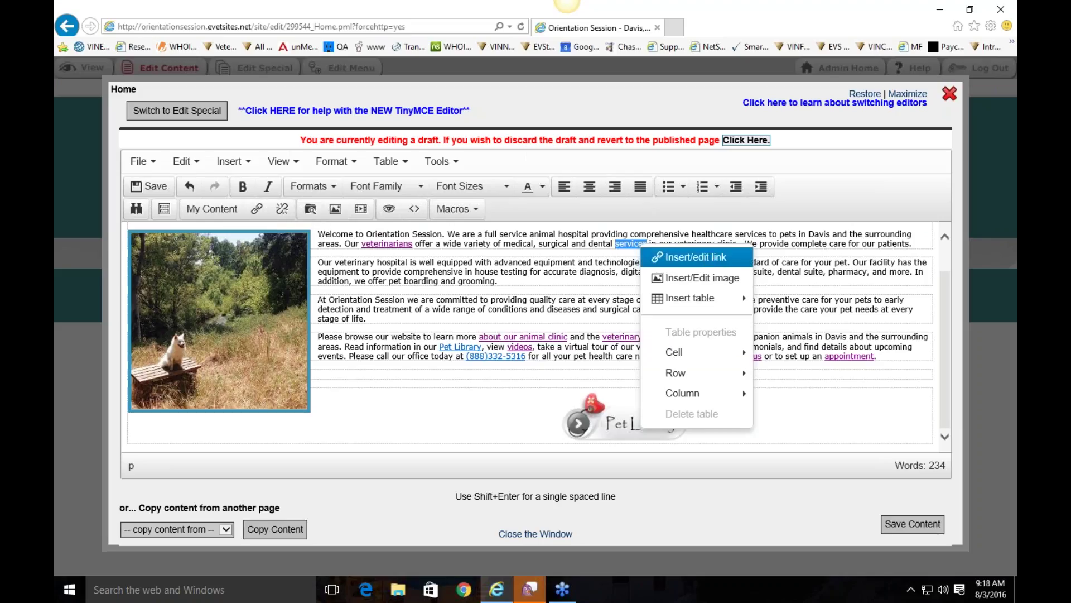
click(705, 257)
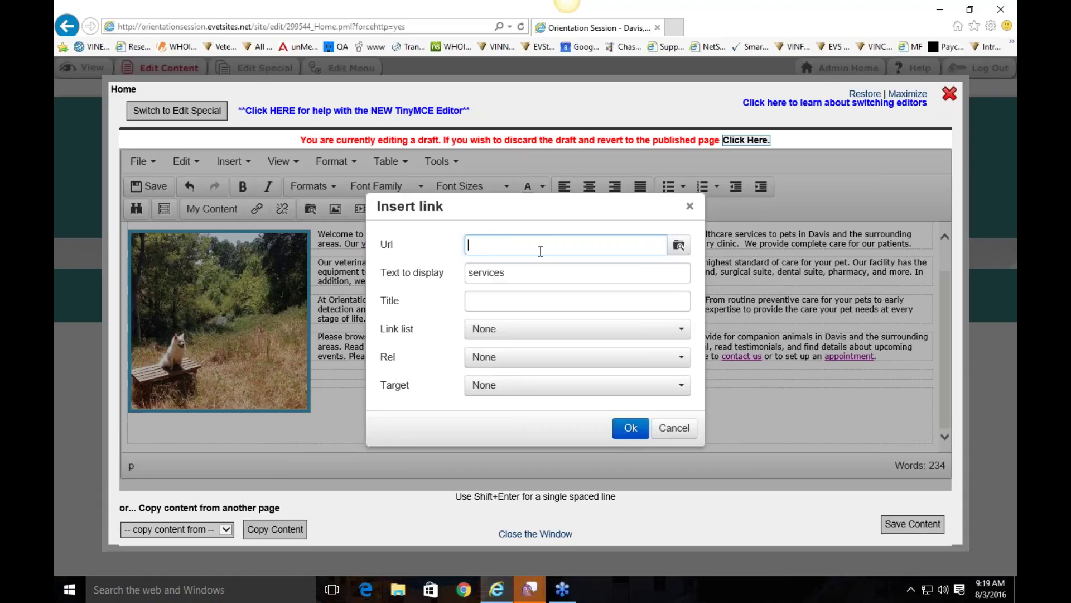
click(507, 333)
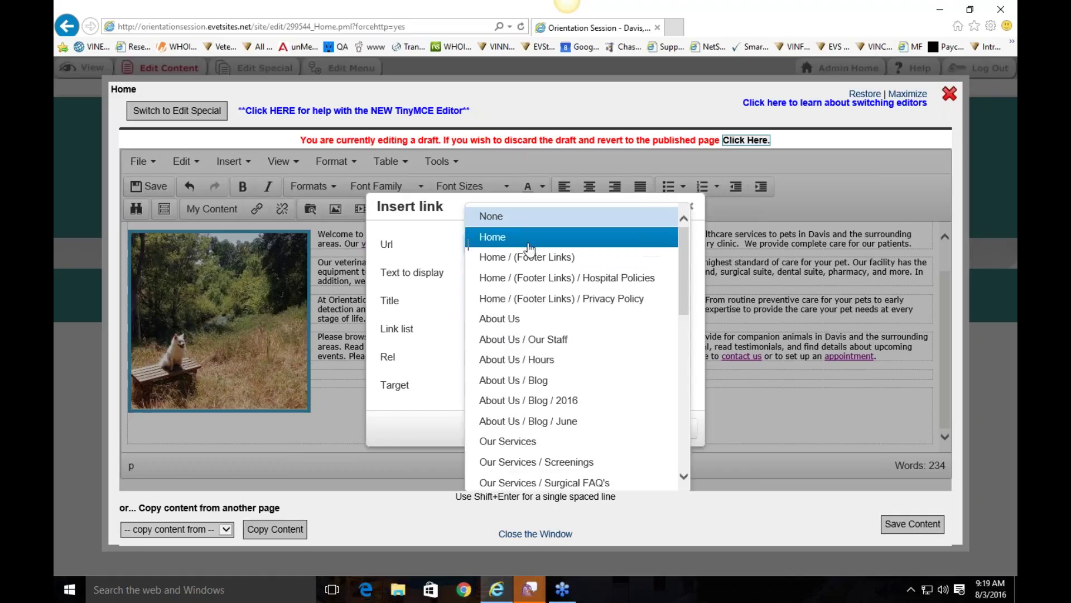
scroll(541, 285, down, 3)
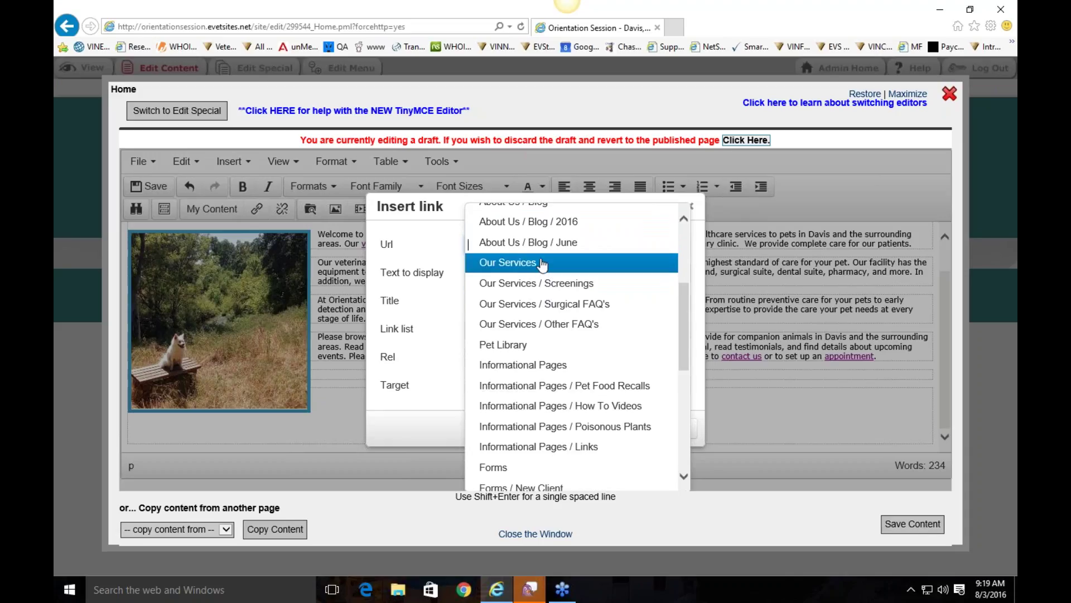
click(542, 263)
click(544, 272)
click(541, 245)
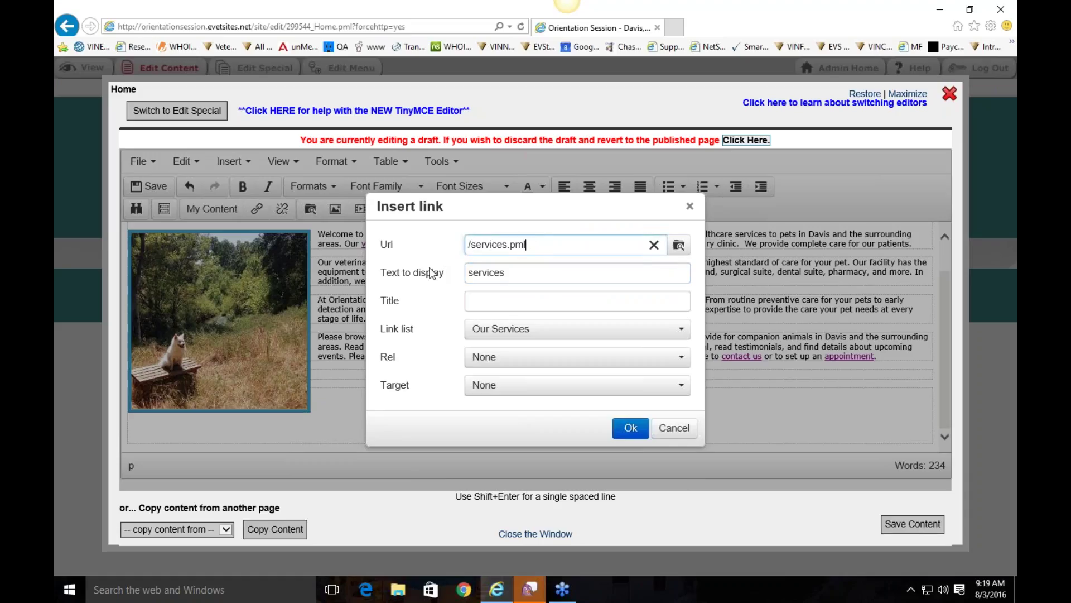
click(453, 271)
click(521, 270)
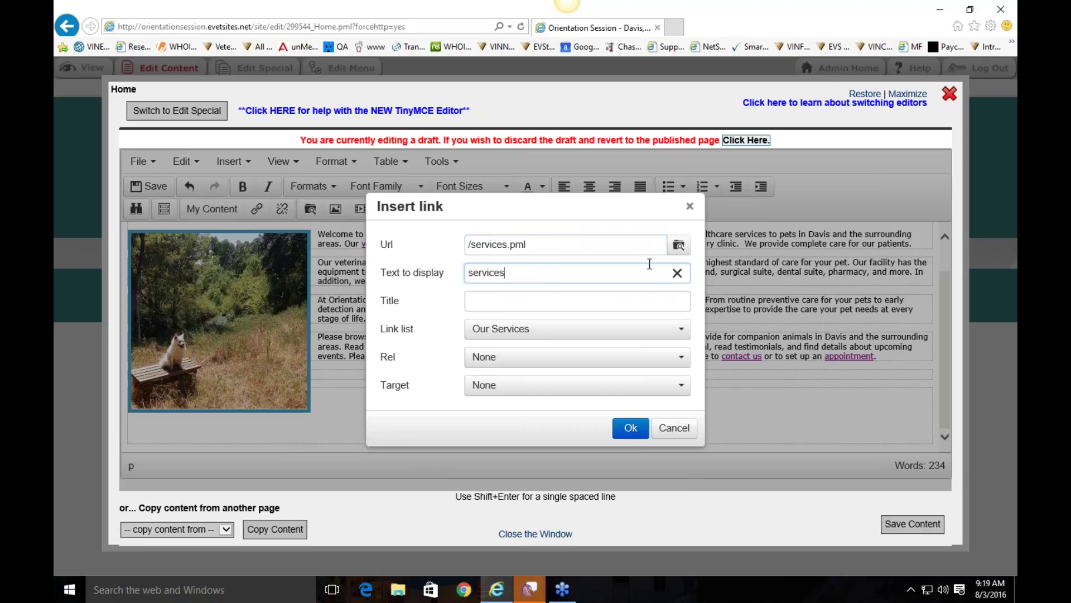
click(631, 428)
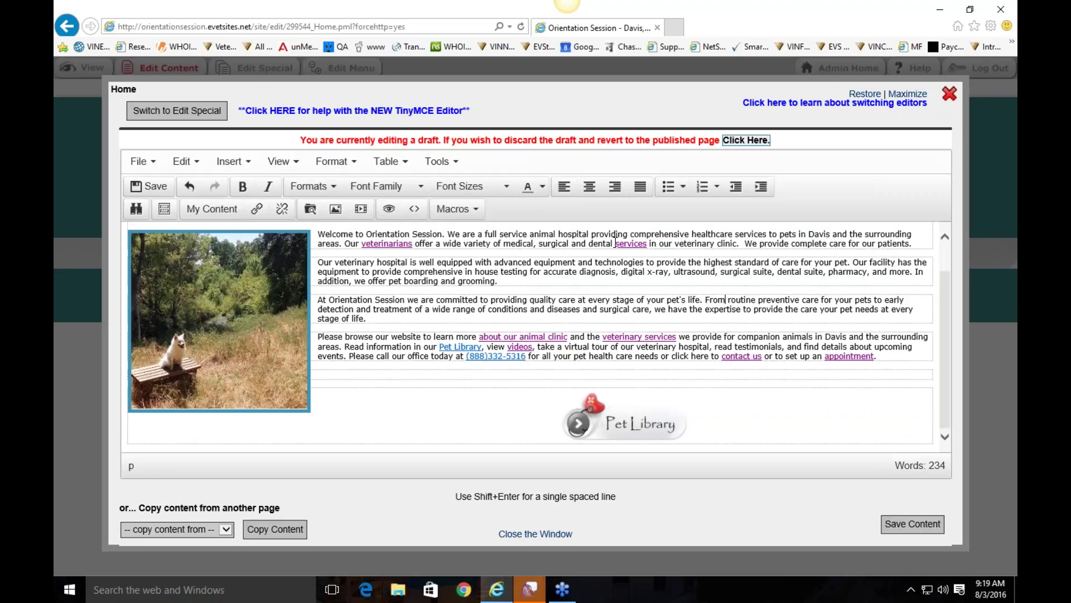
Step: Check the new services link, then start and cancel a link on the dog photo
drag(616, 243, 648, 244)
click(642, 244)
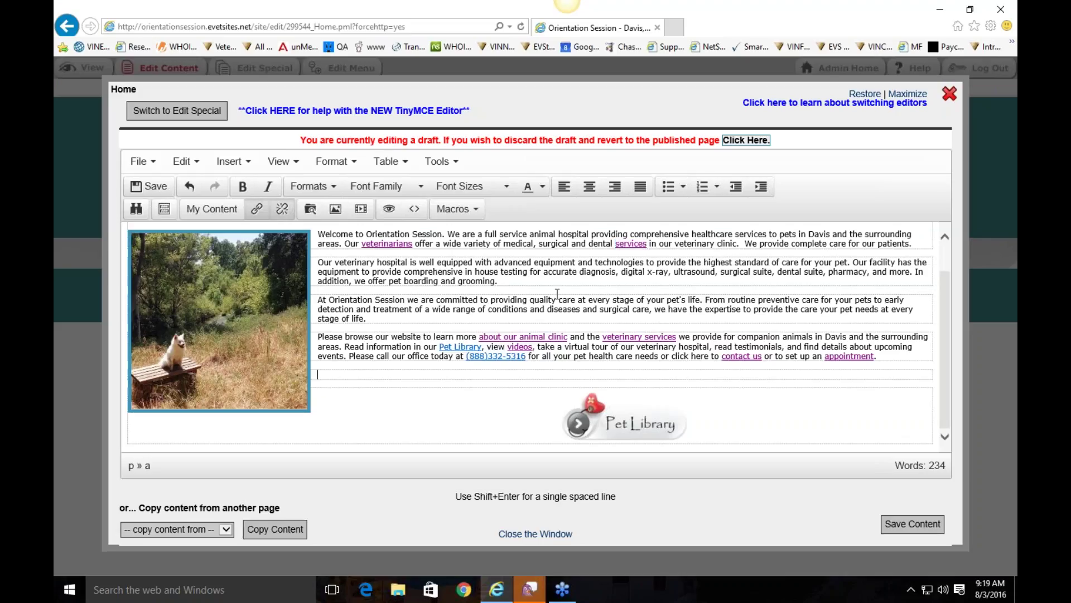
click(219, 301)
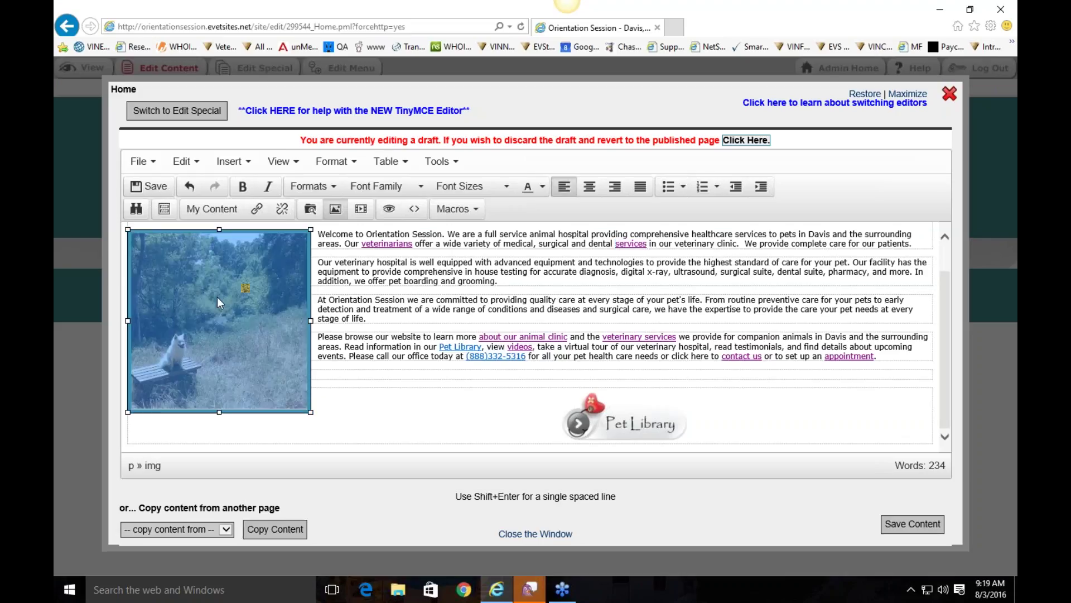
right_click(207, 253)
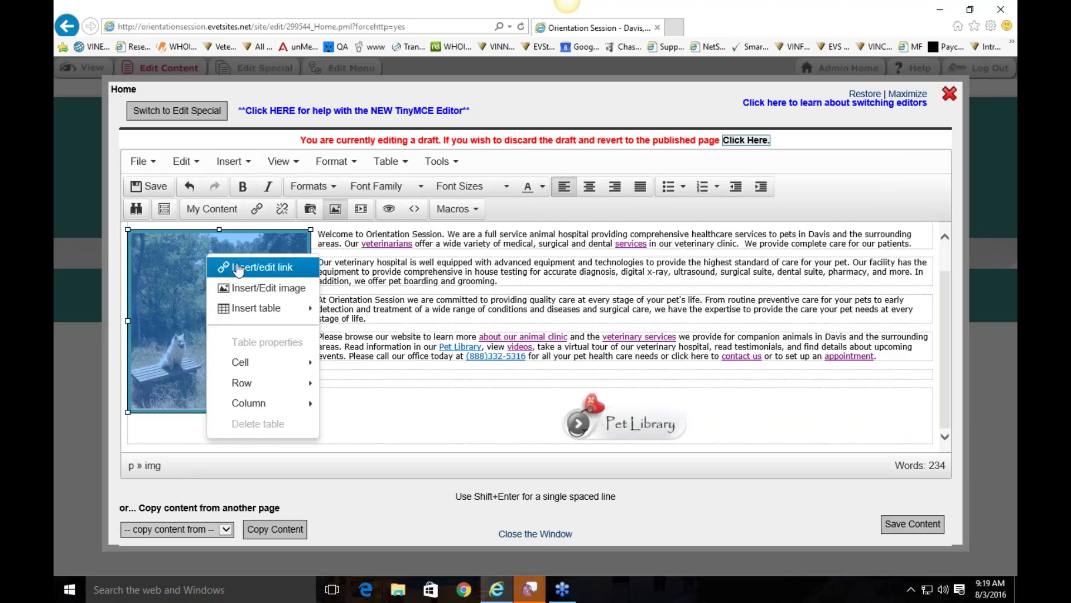
click(240, 265)
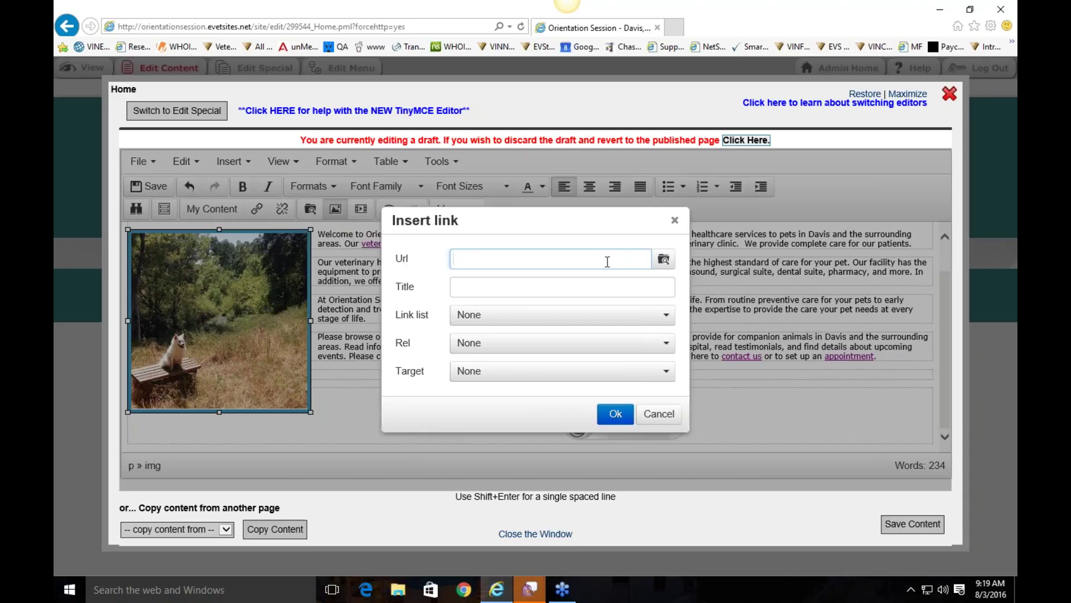
click(674, 221)
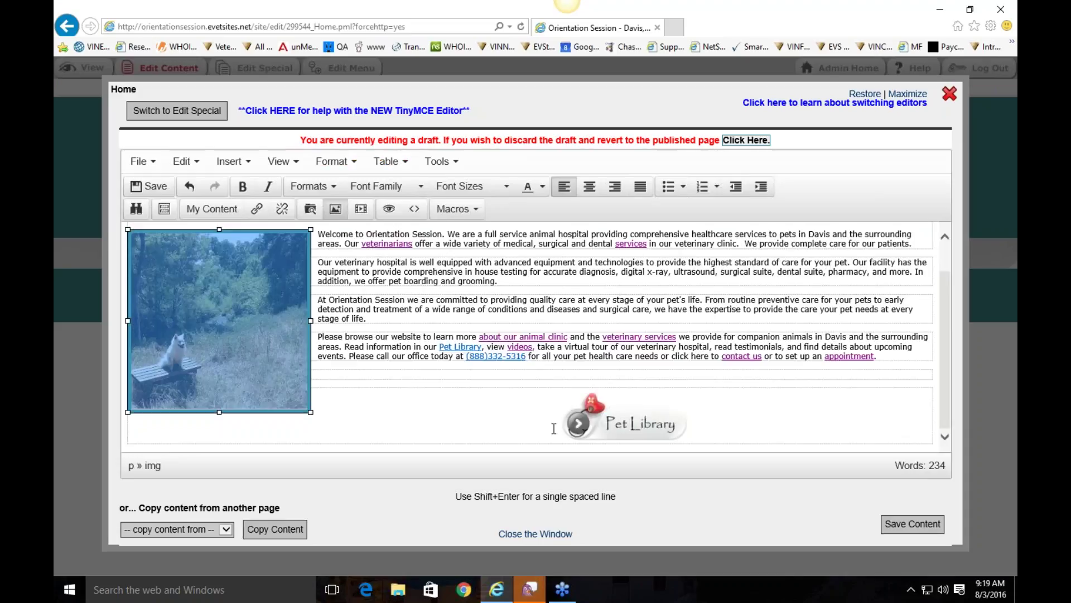
Step: Link the Pet Library graphic to /pet-library.pml and save the Home page content
click(607, 427)
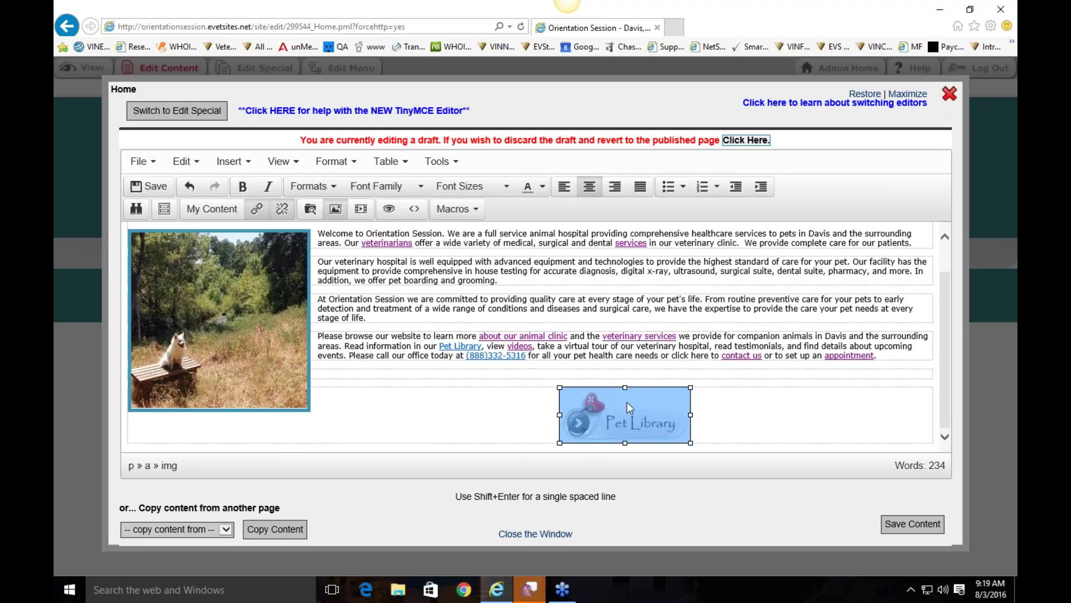
right_click(627, 402)
click(680, 321)
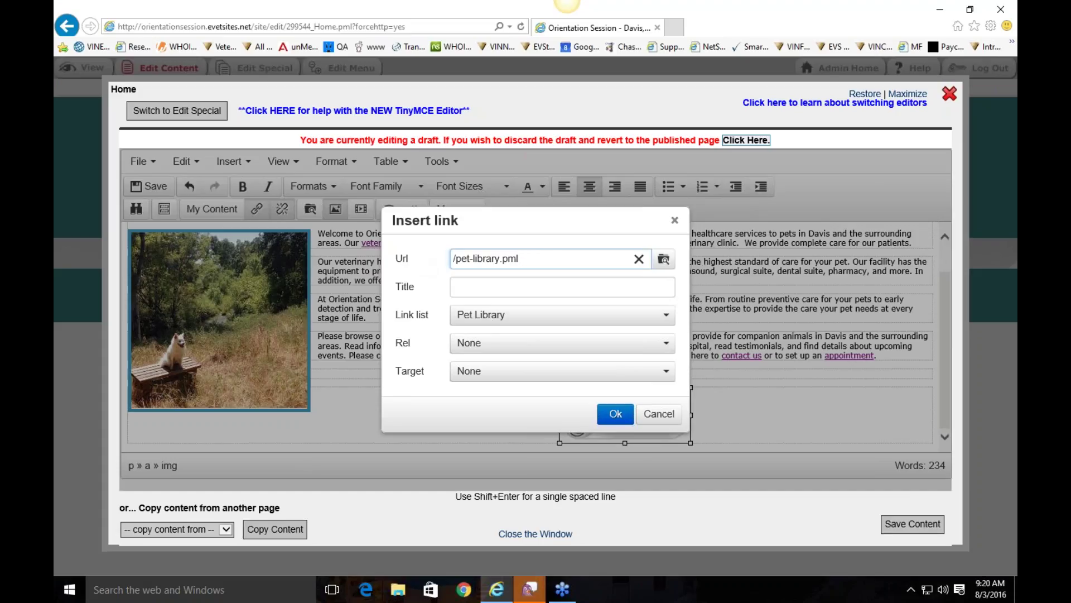
key(Return)
click(915, 525)
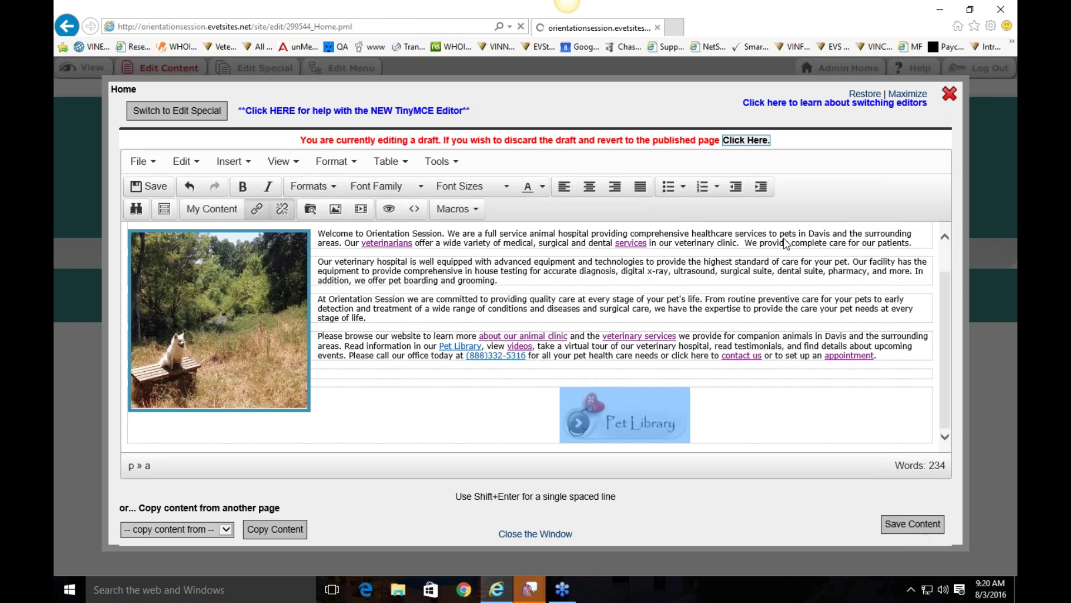
Step: Close the editor and test the services link on the live homepage
click(950, 96)
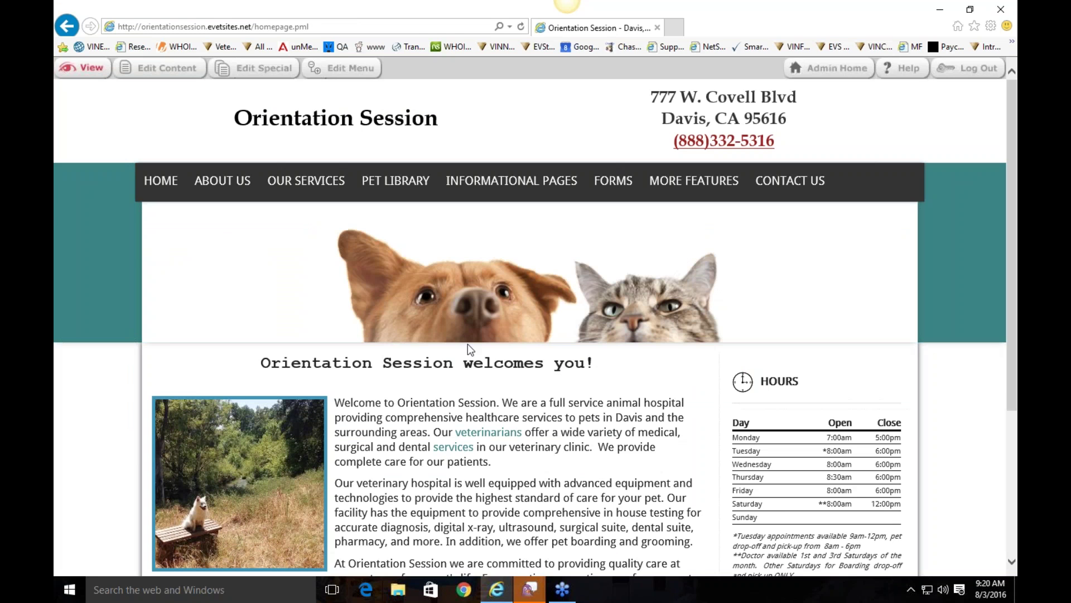
scroll(254, 198, down, 3)
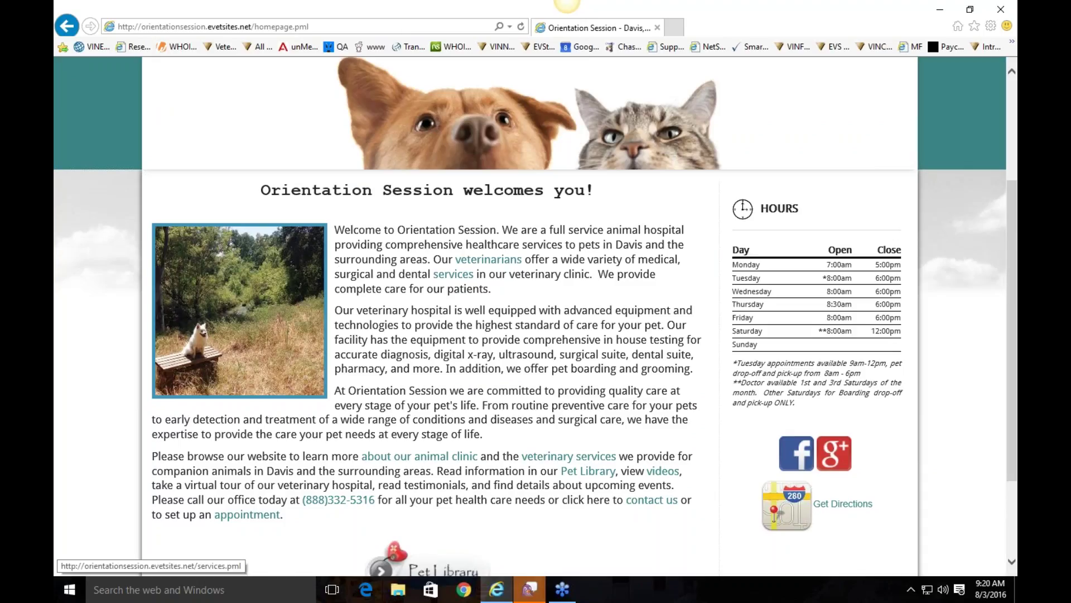
click(462, 275)
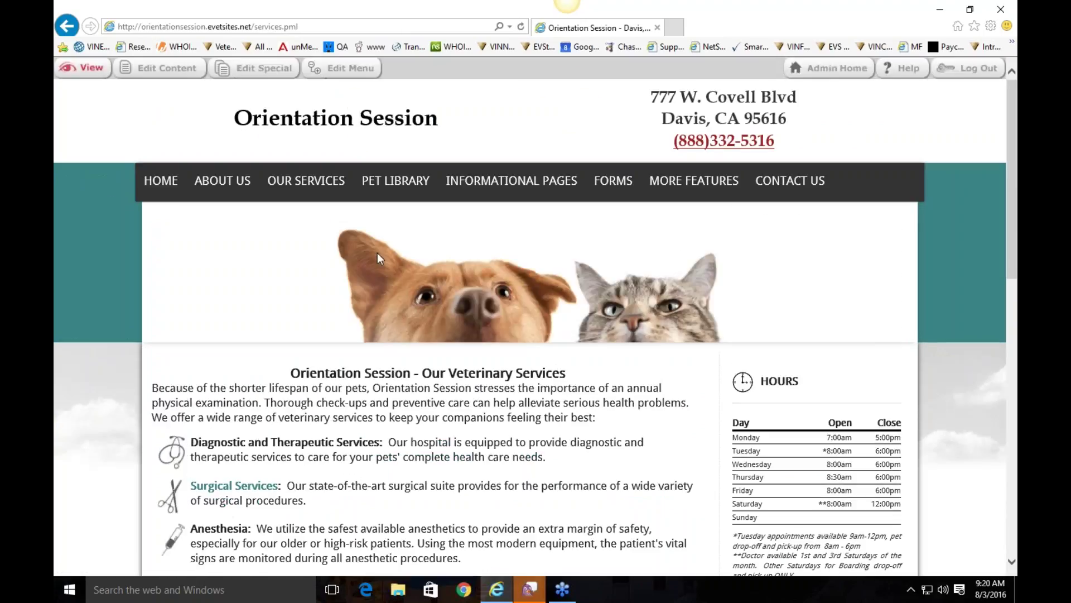
Step: Return to HOME and open ABOUT US > Our Staff
mouse_move(223, 181)
click(162, 182)
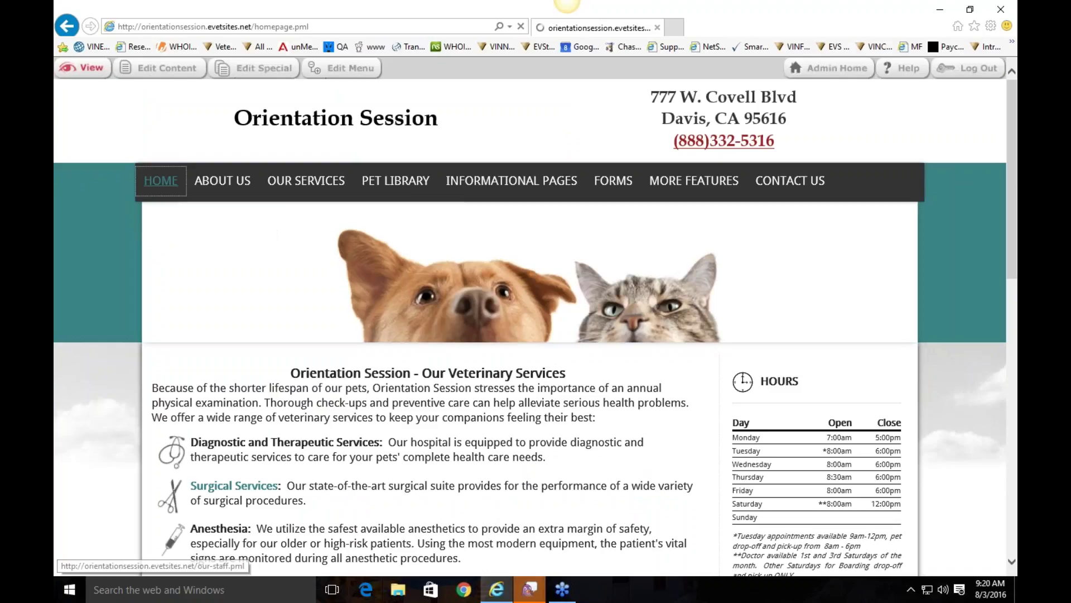
scroll(343, 391, down, 1)
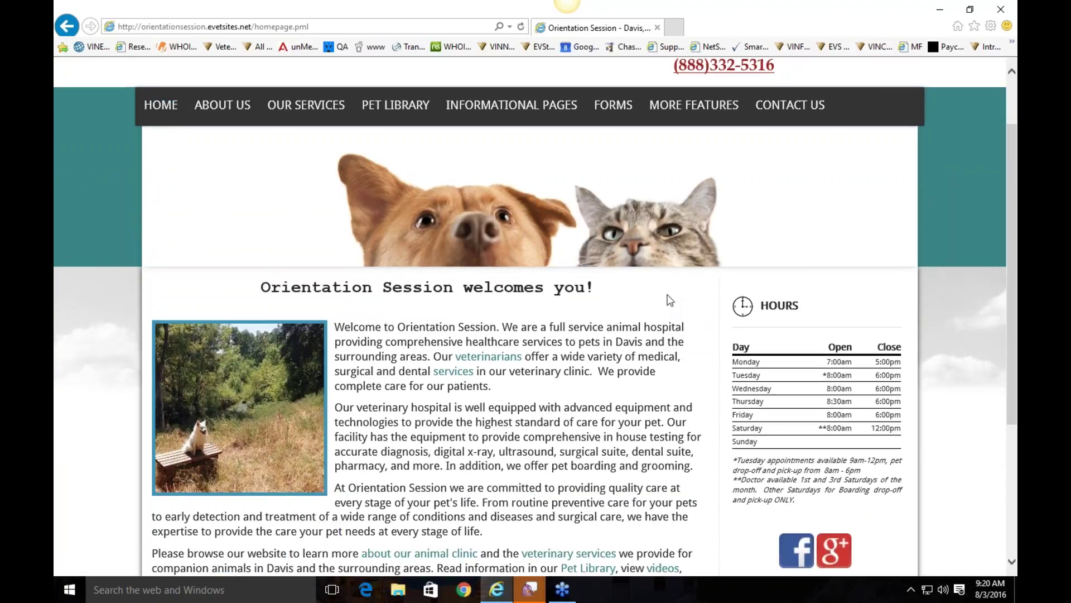
scroll(451, 303, down, 4)
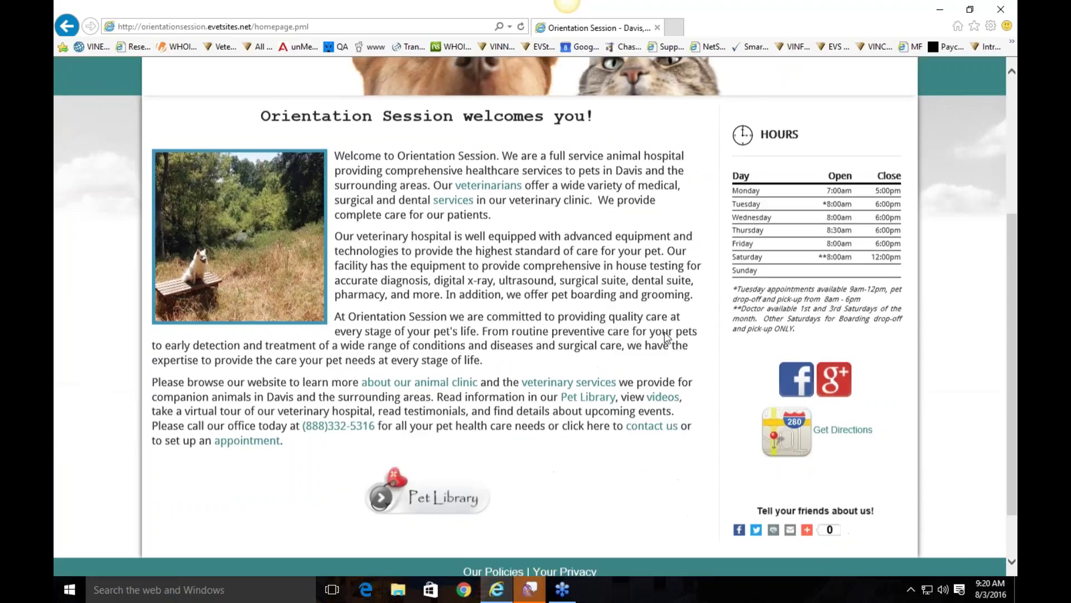
scroll(664, 333, up, 5)
mouse_move(222, 184)
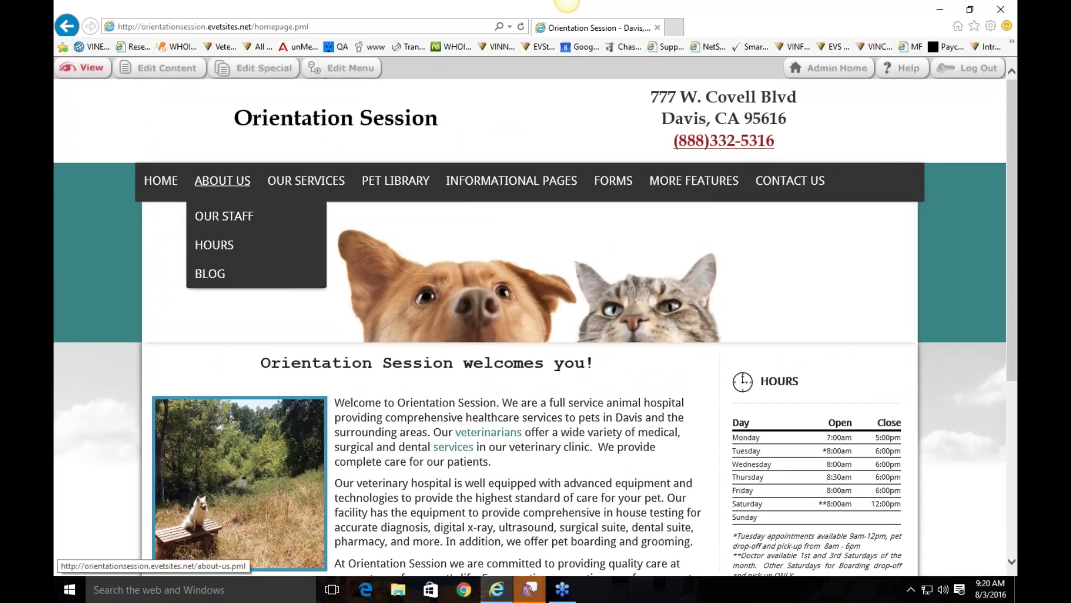
click(224, 215)
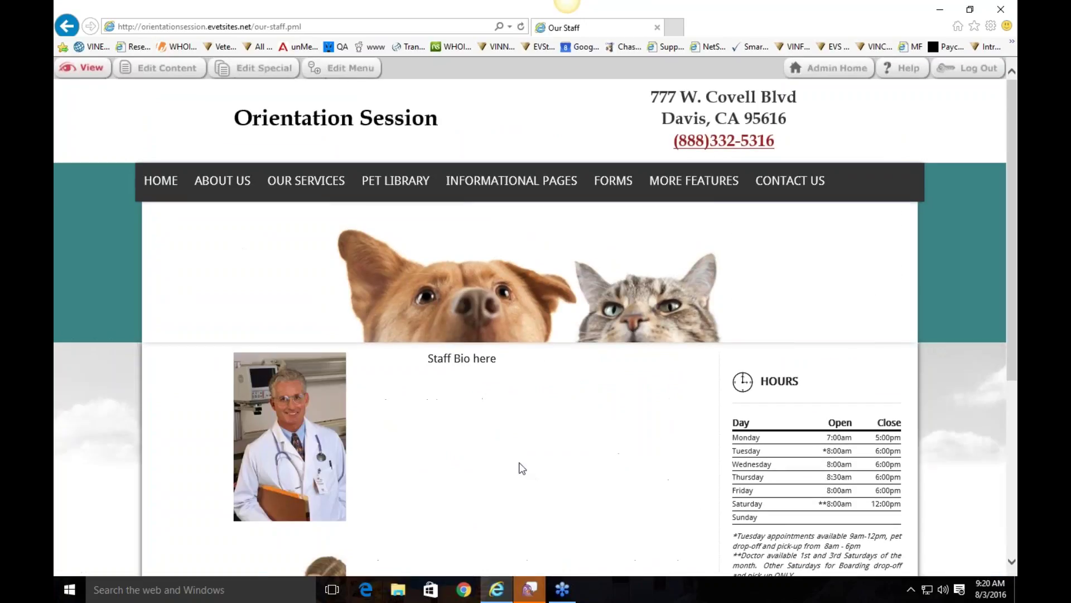
scroll(497, 396, down, 3)
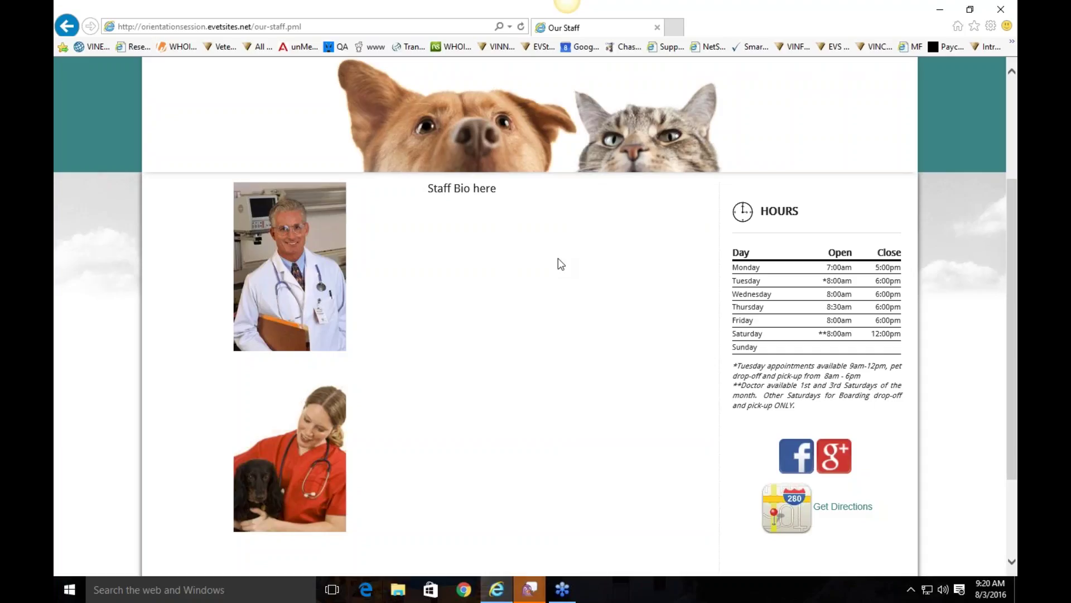
scroll(558, 258, up, 3)
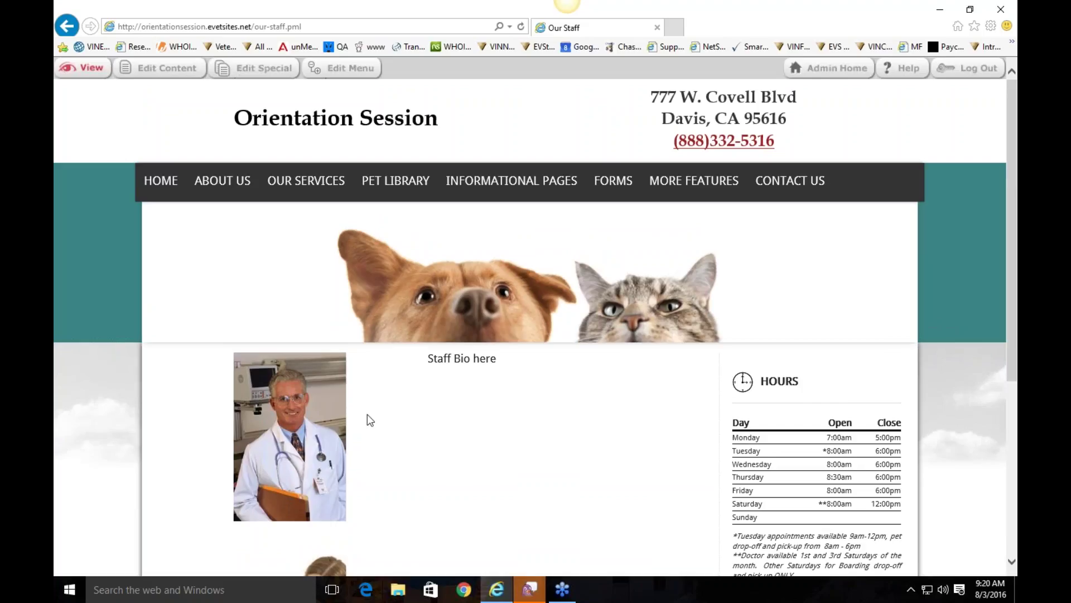
scroll(367, 414, down, 3)
scroll(335, 491, down, 2)
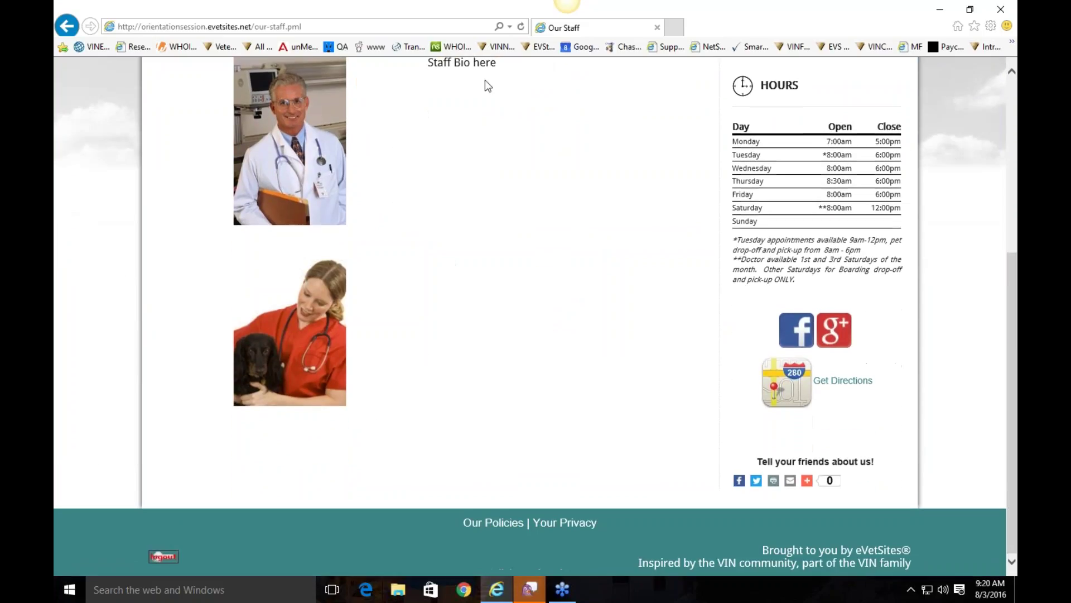
scroll(500, 258, up, 5)
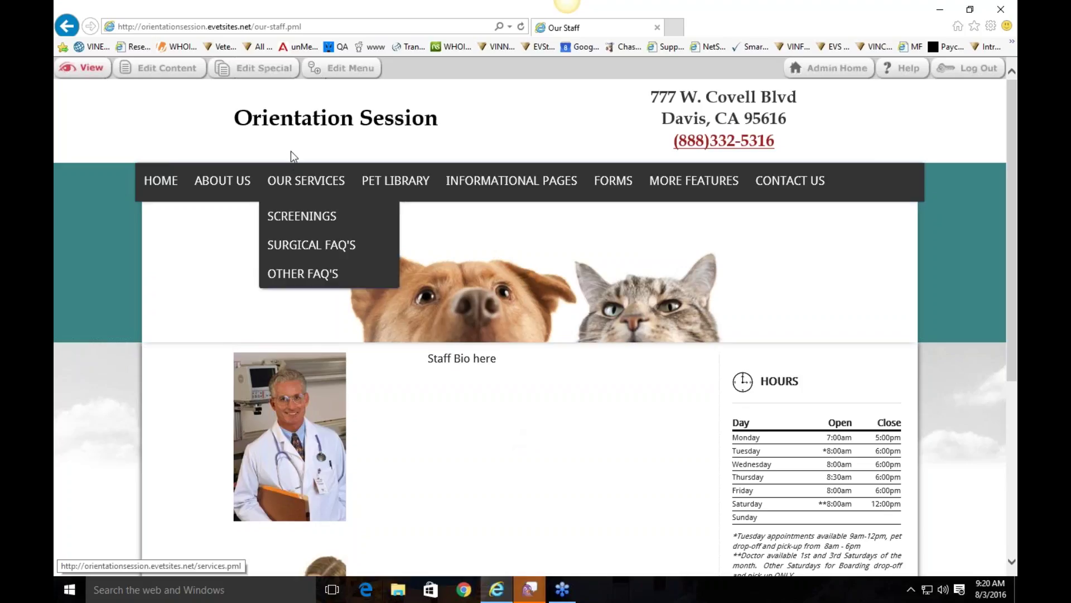
Step: Open the Our Staff page content for editing in the bio cell
click(173, 75)
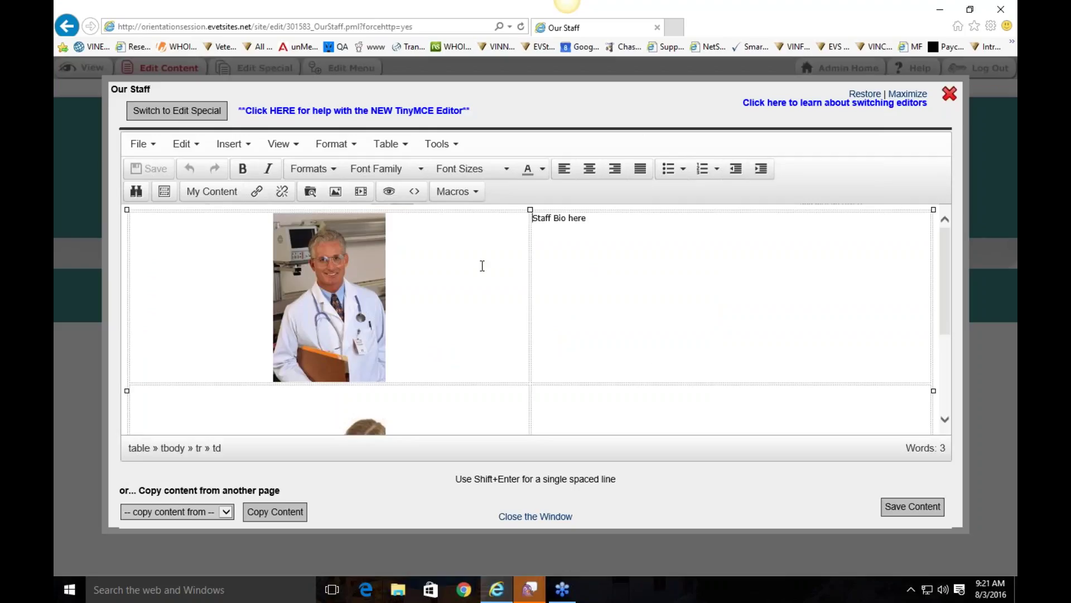
click(646, 248)
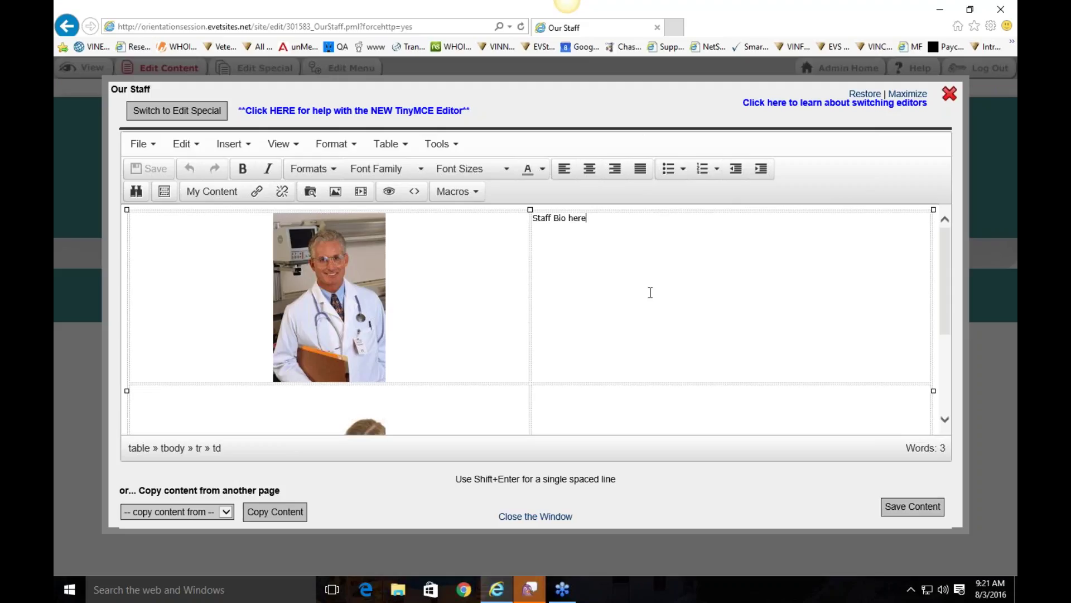
scroll(373, 213, down, 2)
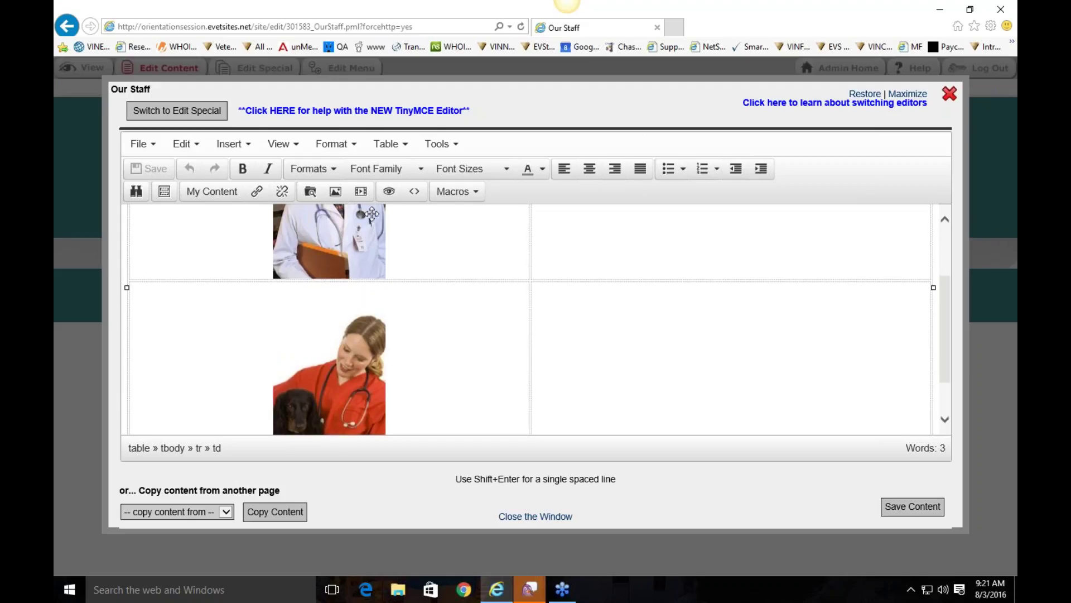
scroll(652, 246, up, 2)
scroll(655, 258, down, 3)
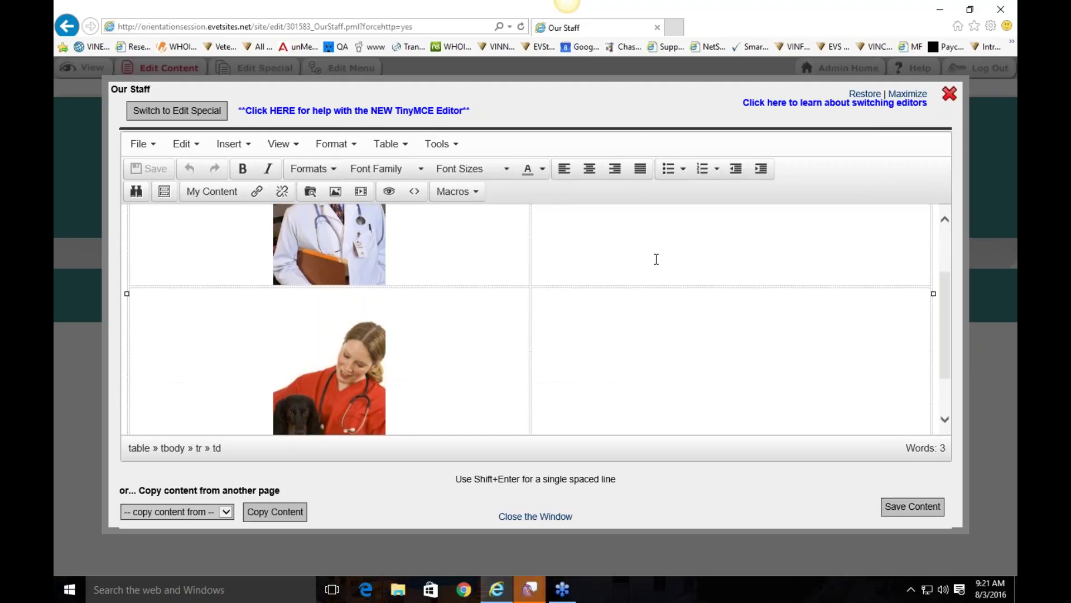
scroll(681, 376, up, 3)
scroll(490, 309, up, 1)
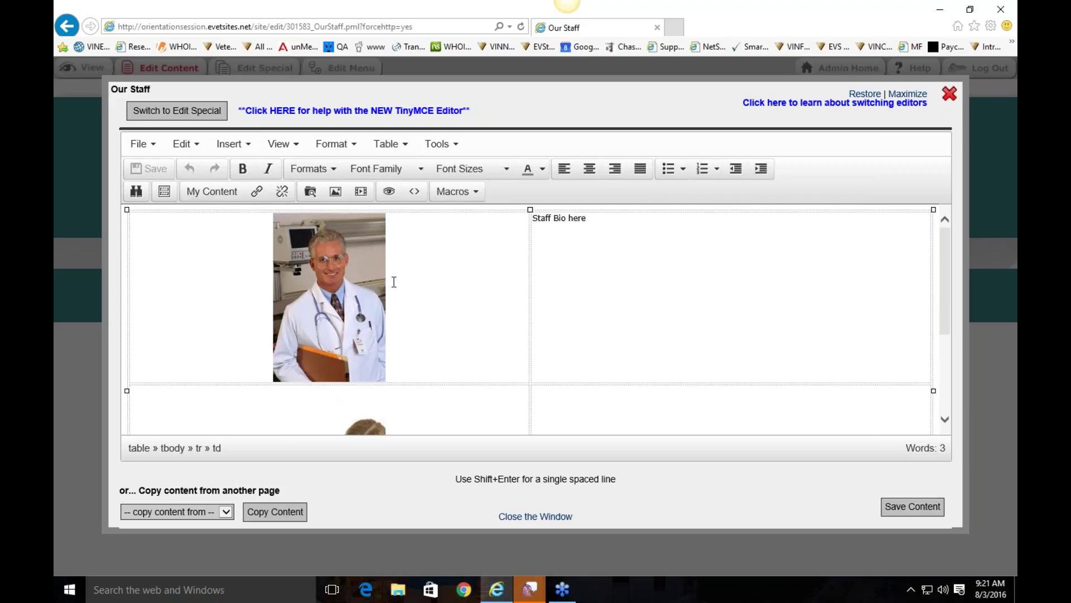
Step: Replace the 'Staff Bio here' placeholder with the doctor's name and start a new line
drag(531, 218, 585, 218)
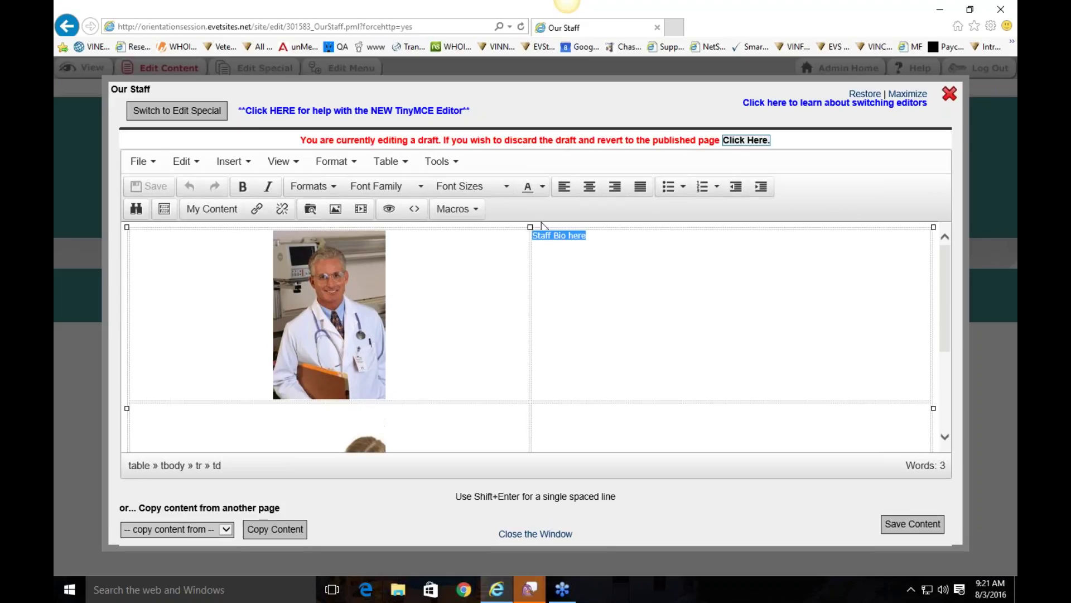
text(dr)
key(BackSpace)
key(BackSpace)
text(Dr/ Sm)
key(BackSpace)
key(BackSpace)
key(BackSpace)
key(BackSpace)
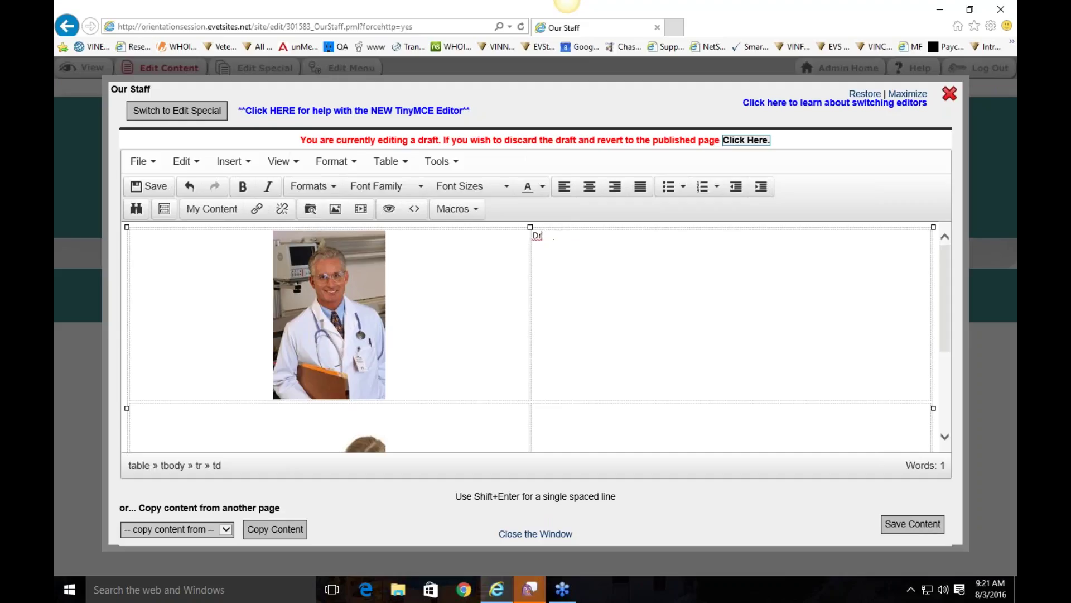
text(. Smith)
key(Return)
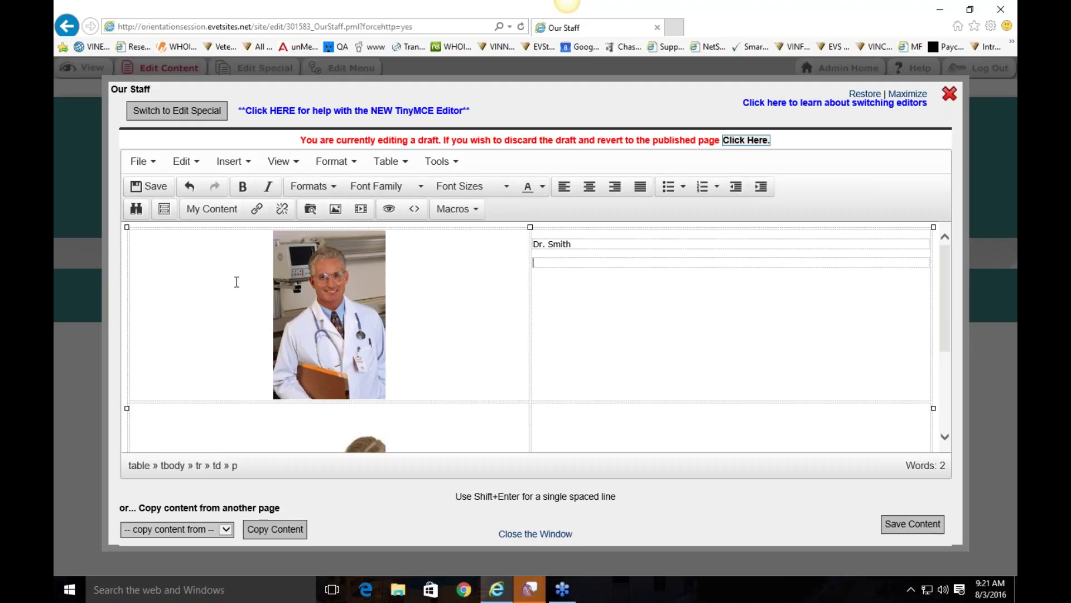
click(367, 299)
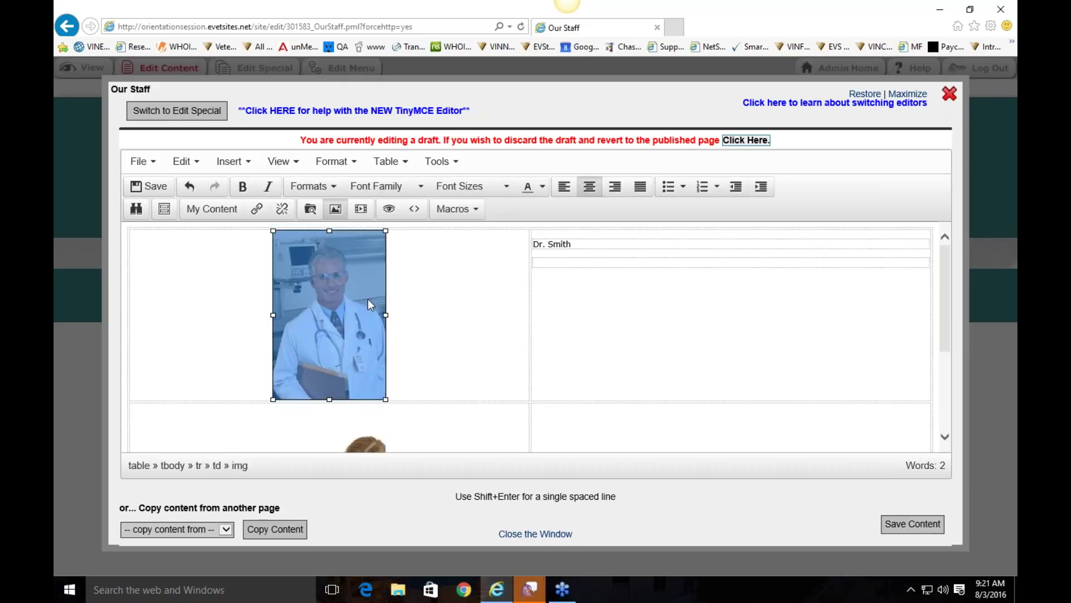
right_click(349, 272)
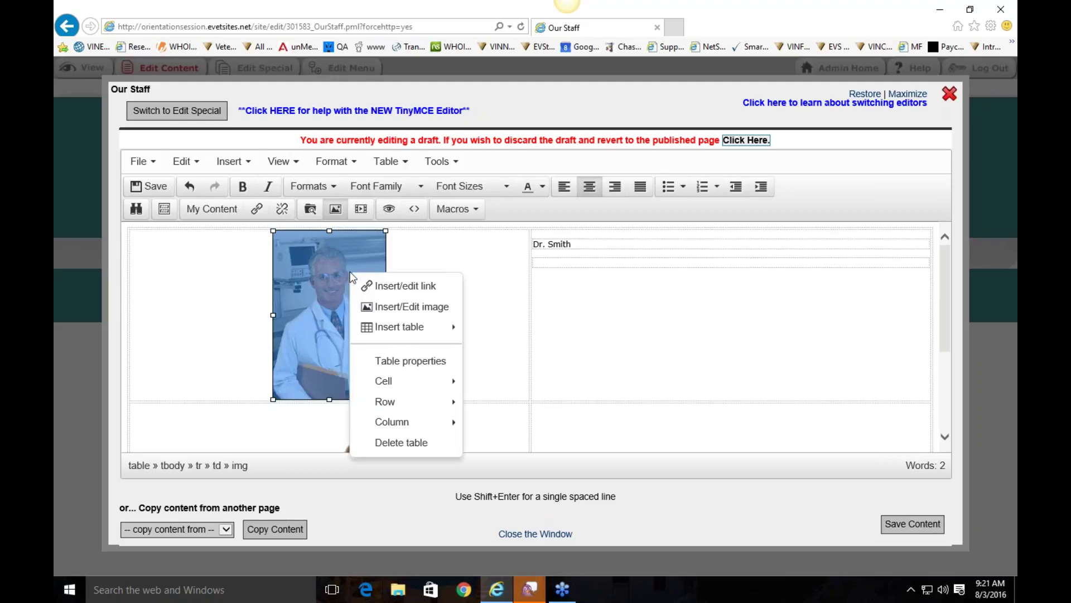
click(424, 308)
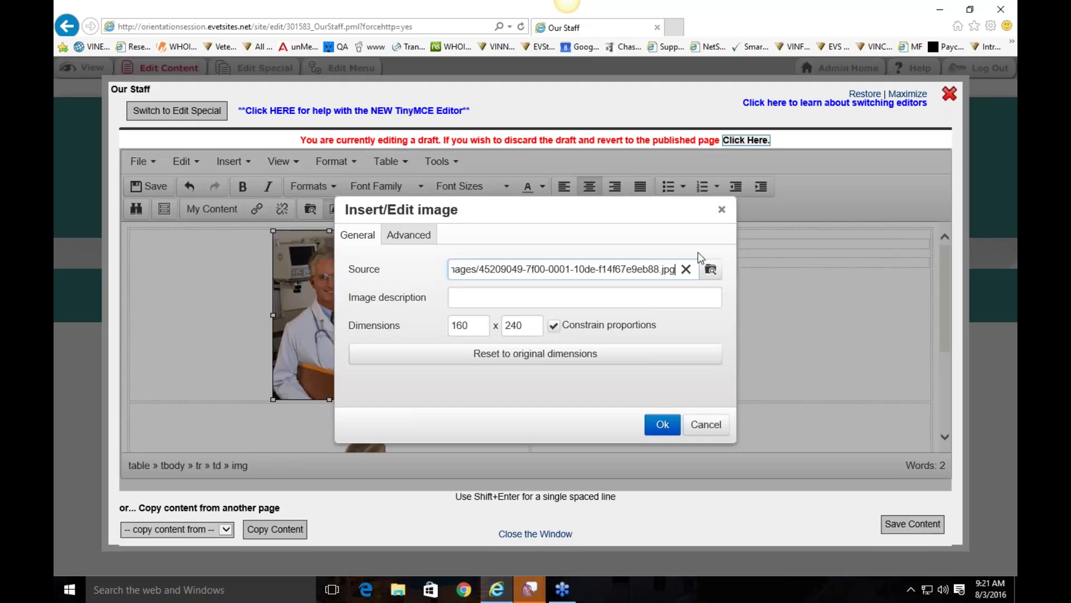
click(710, 268)
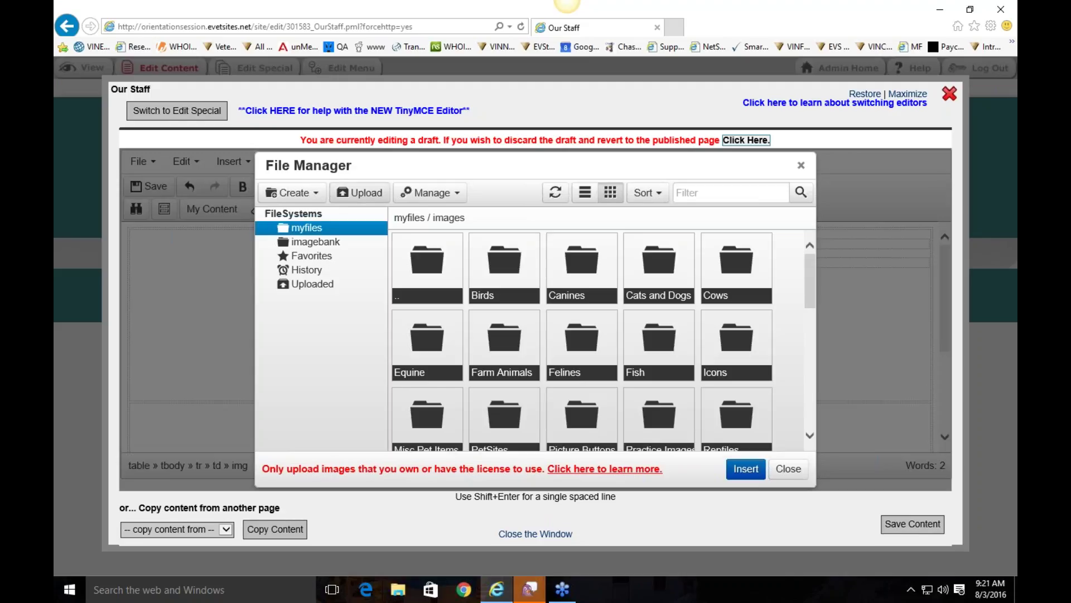
click(801, 165)
click(707, 425)
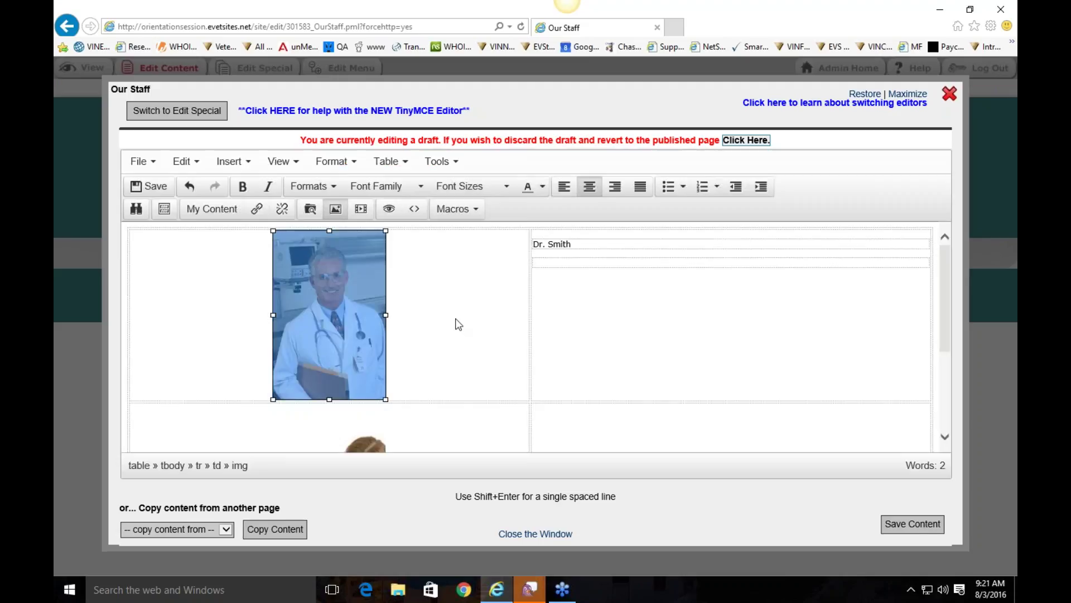
click(463, 296)
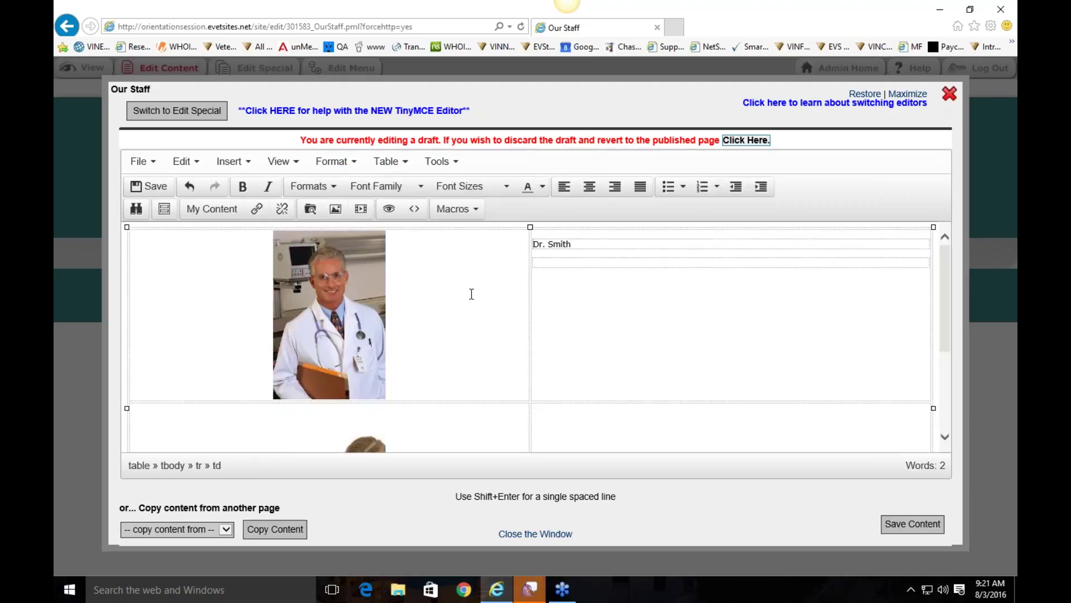
Step: Add a new row after the nurse photo row with Row > Paste row after
scroll(471, 294, down, 3)
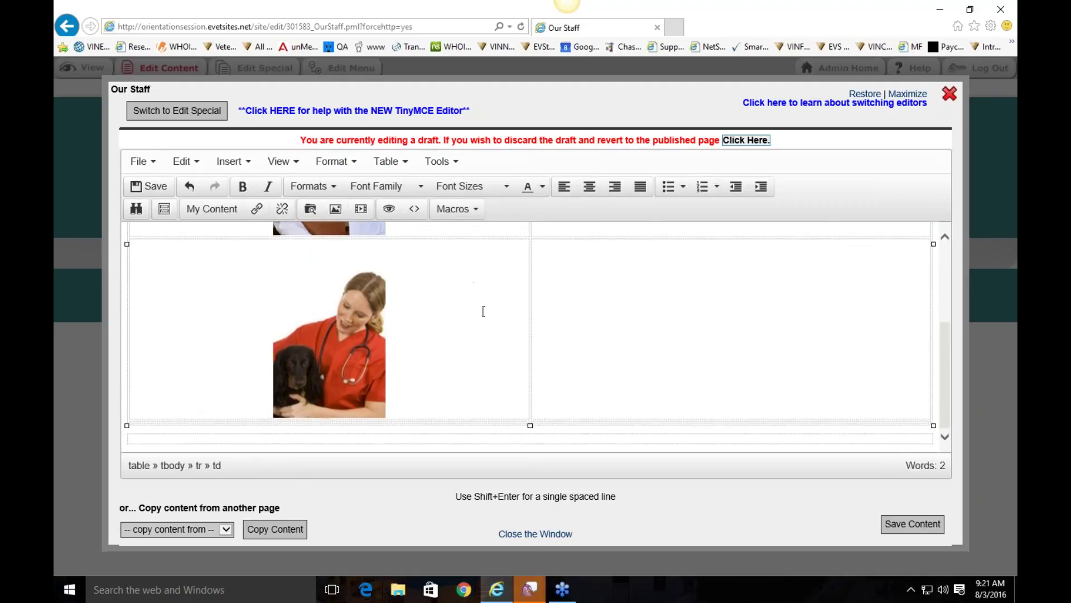
scroll(660, 294, up, 2)
scroll(660, 294, down, 2)
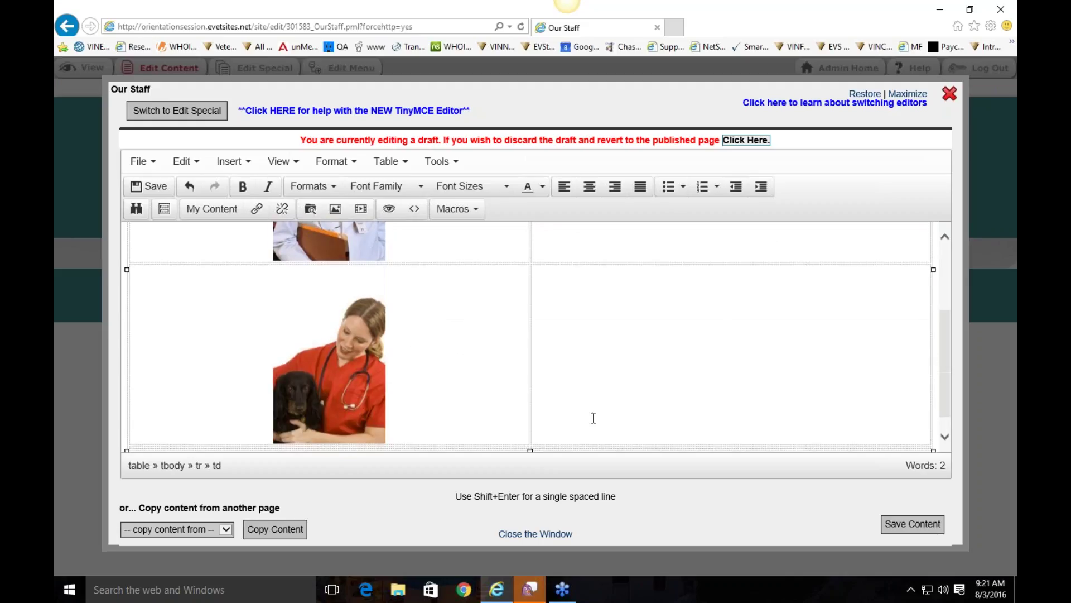
scroll(600, 354, down, 1)
scroll(743, 319, up, 1)
scroll(743, 318, up, 1)
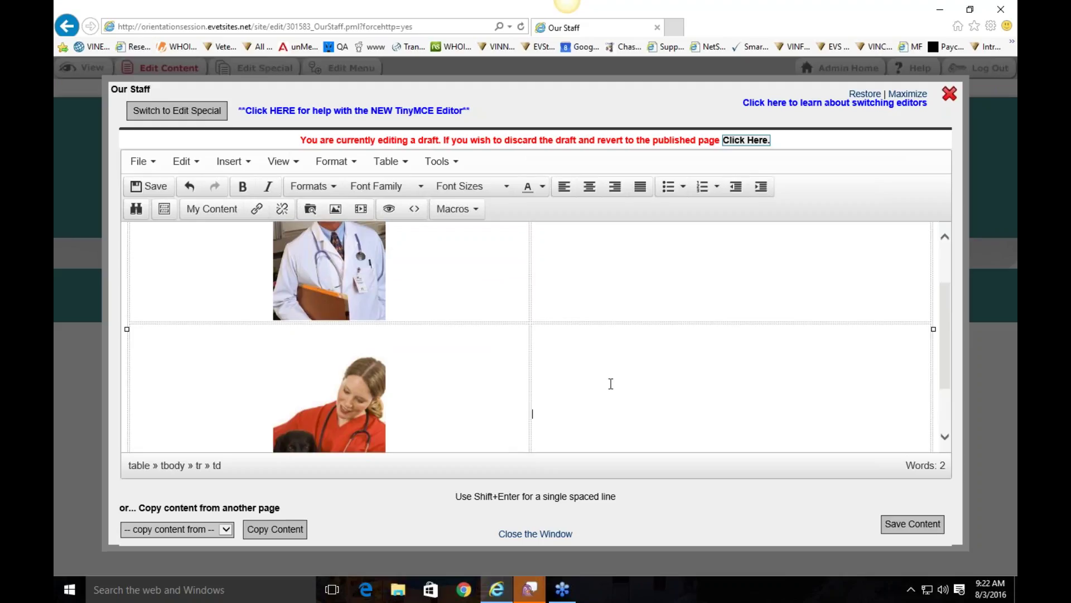
scroll(595, 343, down, 2)
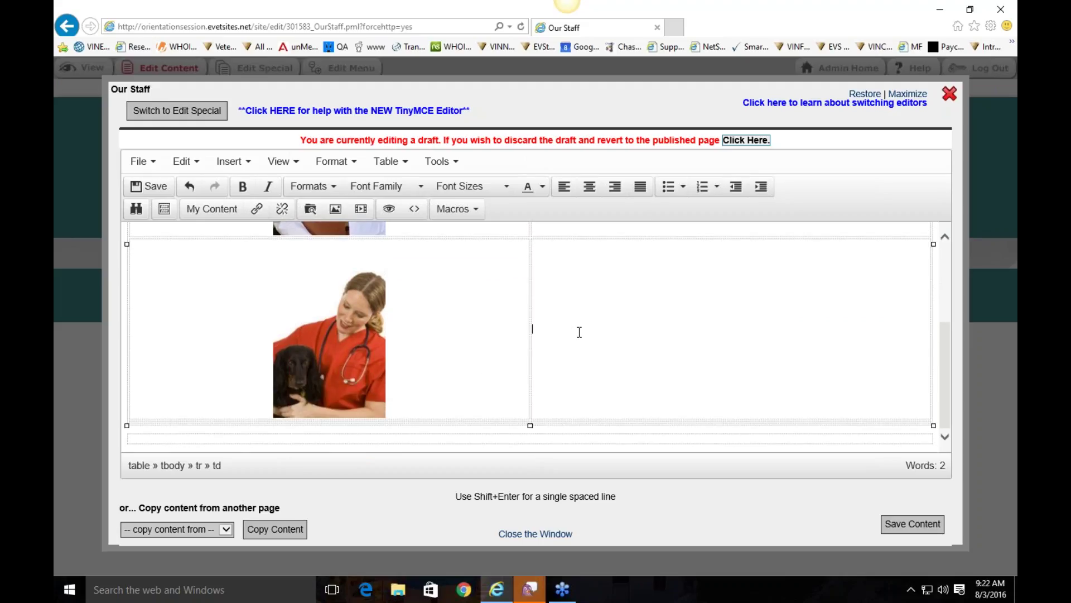
right_click(581, 329)
mouse_move(633, 440)
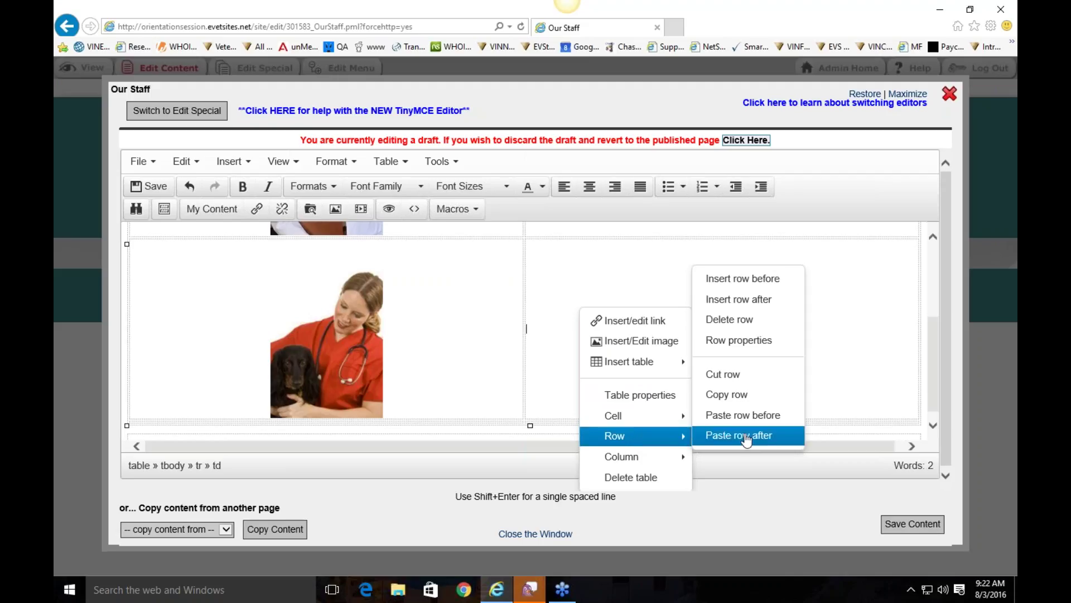
click(707, 438)
Step: Type 'Bio picture' into the new row's cells
click(337, 423)
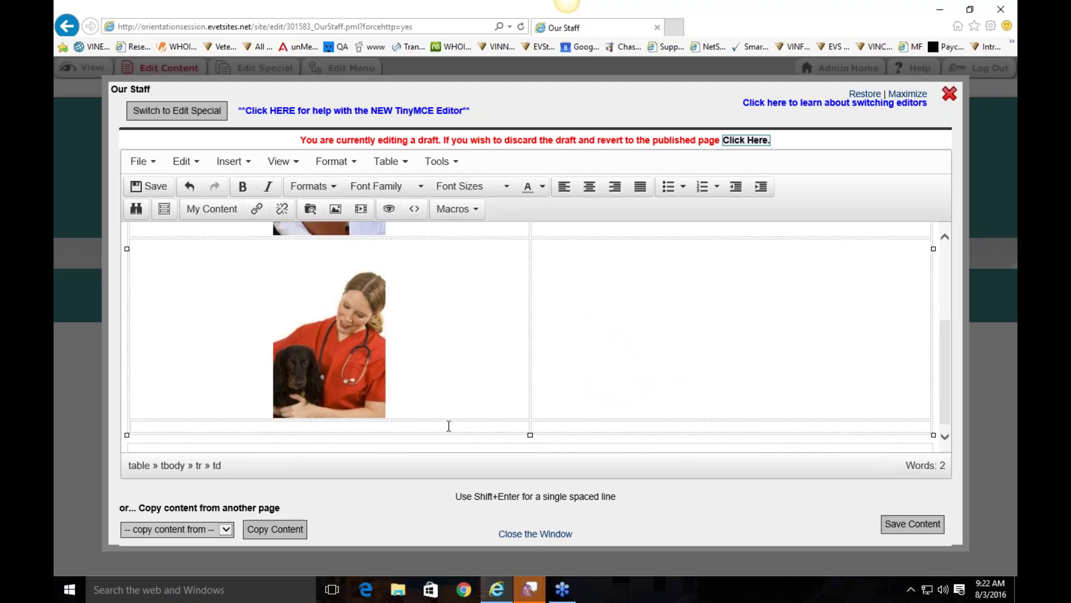
click(554, 424)
text(Bio )
text(picture)
scroll(675, 225, up, 3)
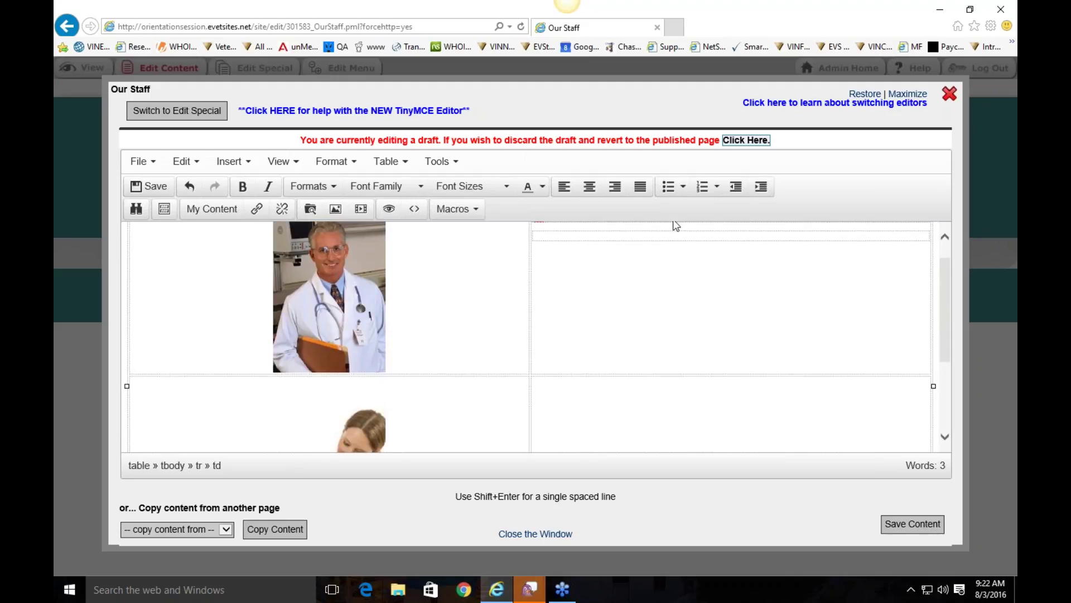
click(628, 245)
Step: Add a column right of the bio cell containing 'School Information'
right_click(628, 245)
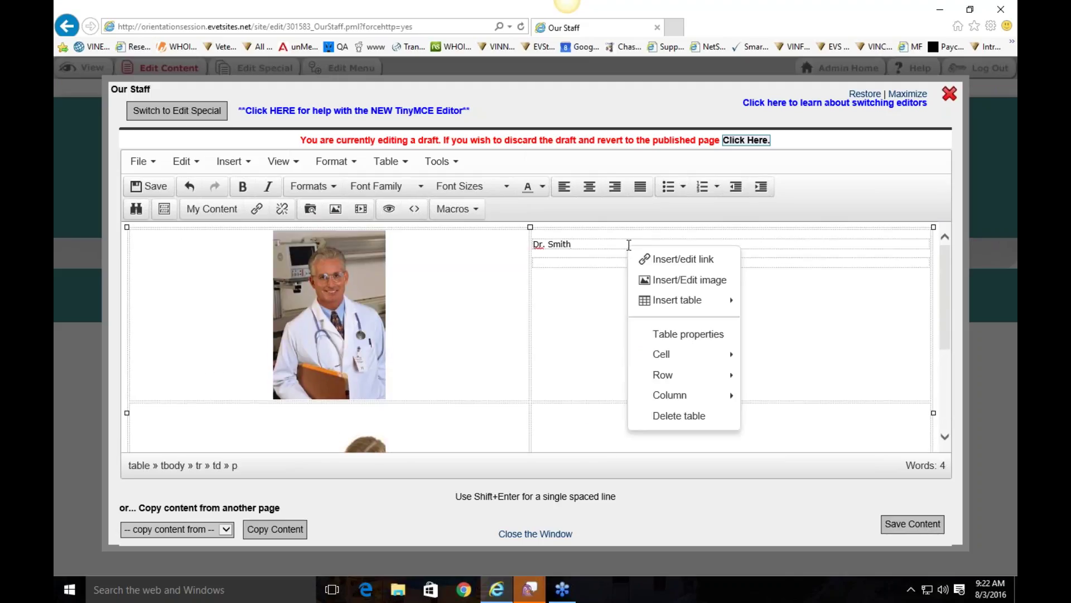
mouse_move(694, 395)
click(780, 416)
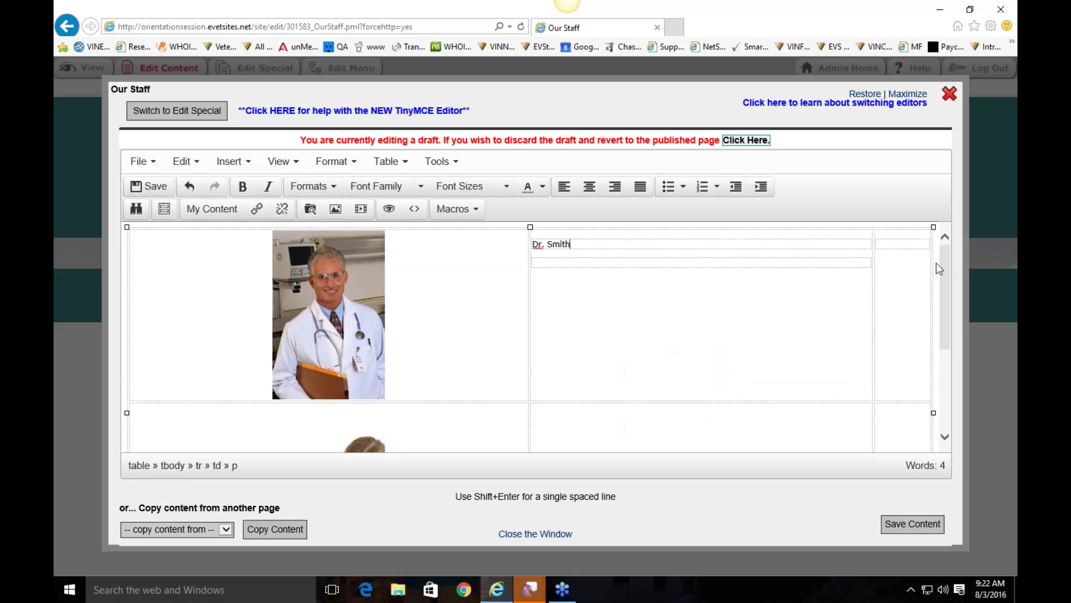
text(School )
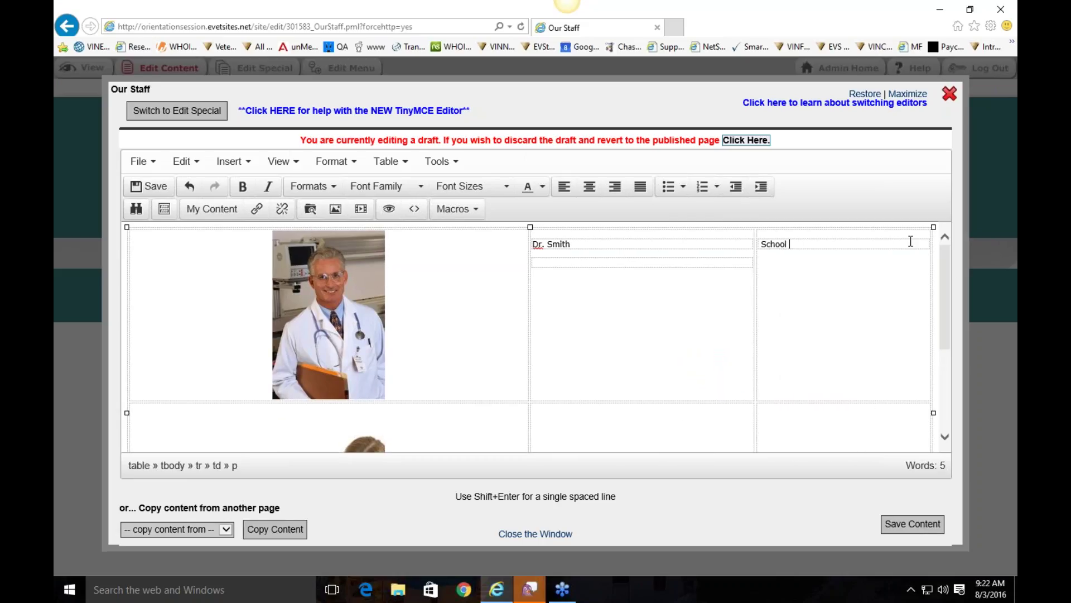
text(Information)
key(Return)
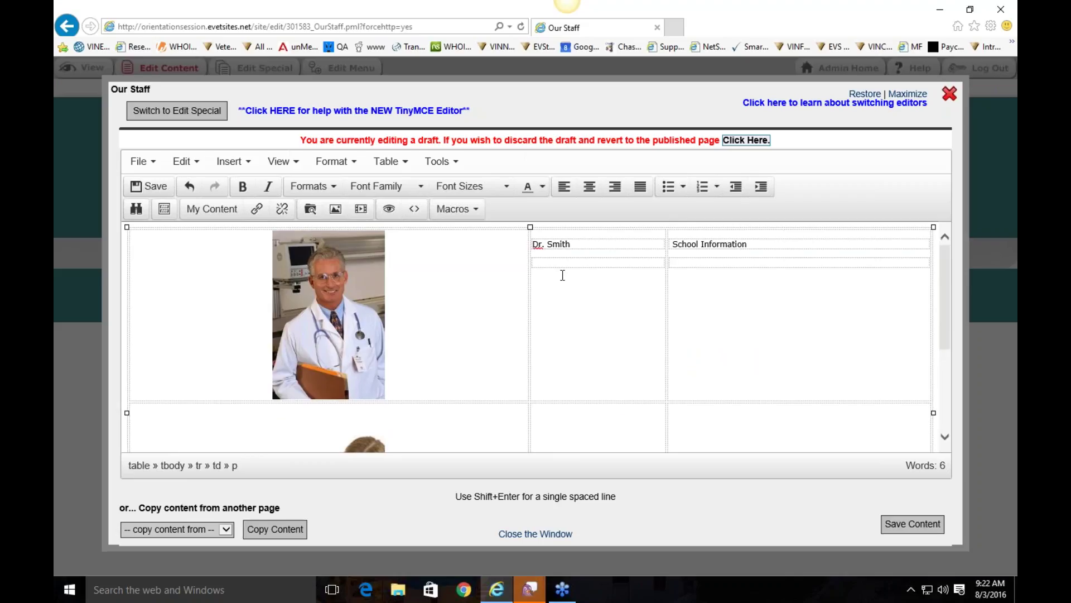
scroll(672, 275, down, 3)
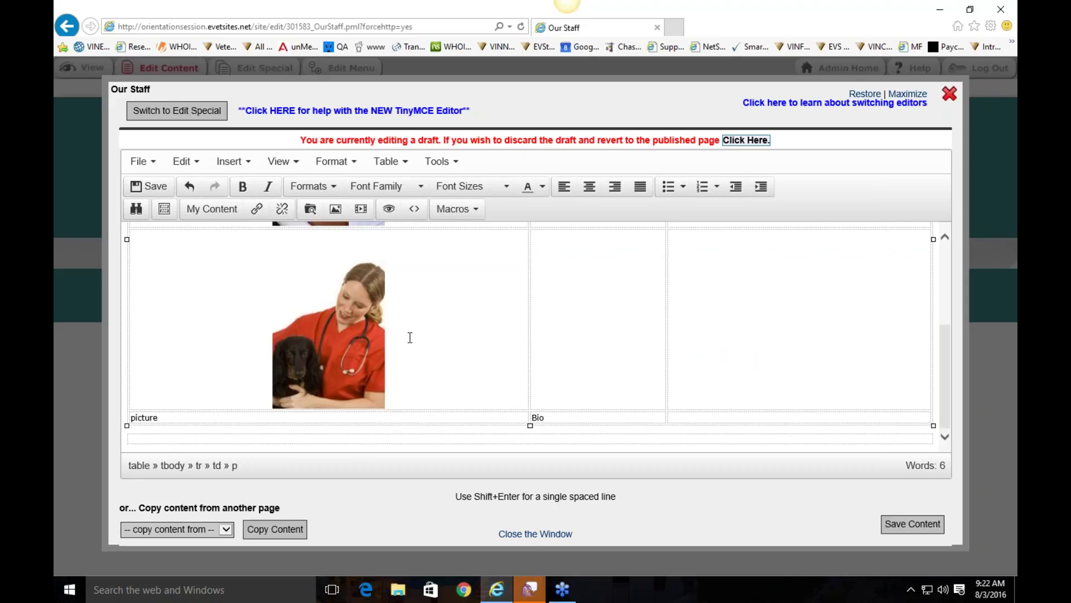
Step: Insert an empty 2x2 table below the staff table and add blank lines in it
click(376, 437)
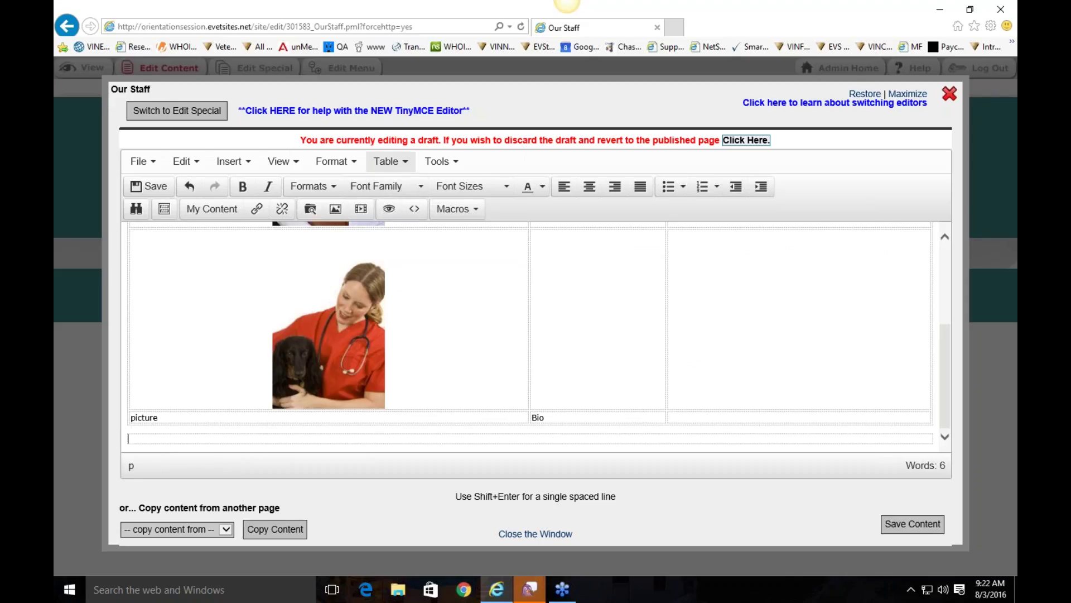
click(389, 163)
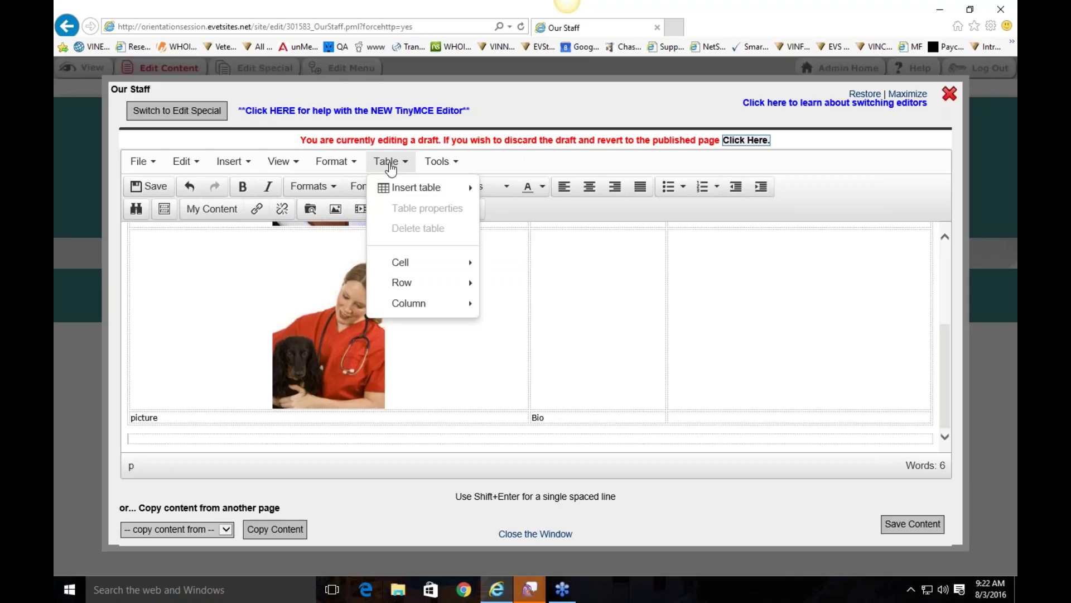
mouse_move(410, 189)
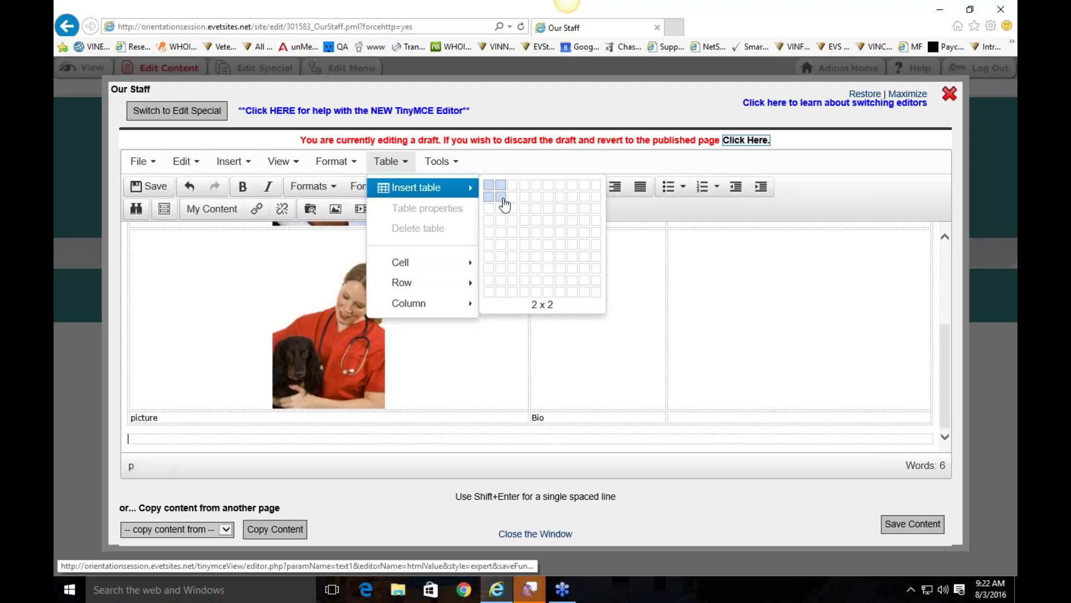
click(501, 197)
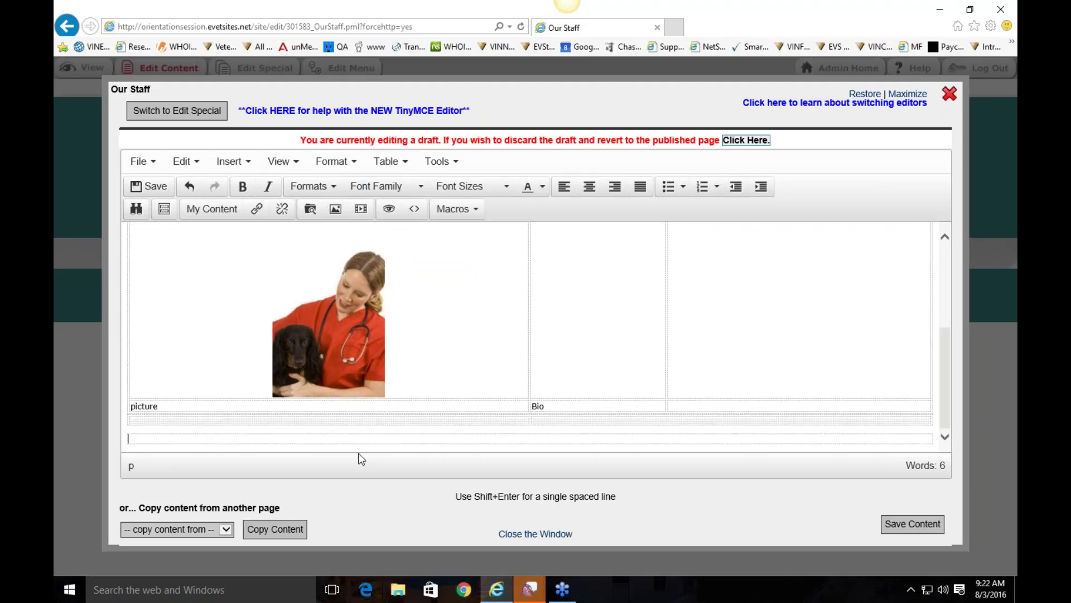
click(352, 420)
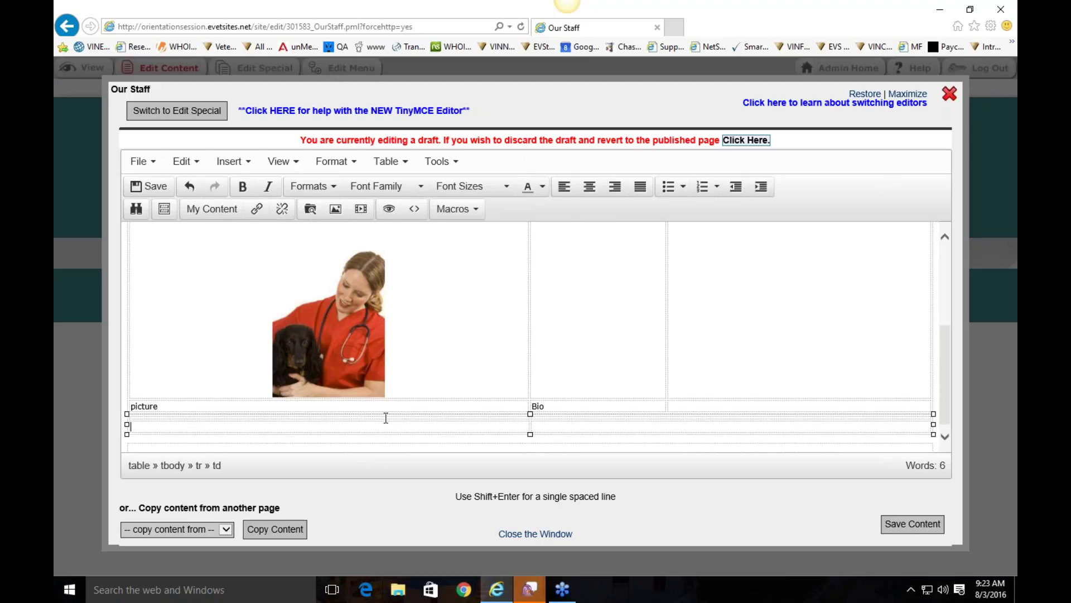
key(Return)
key(Return)
scroll(391, 425, down, 1)
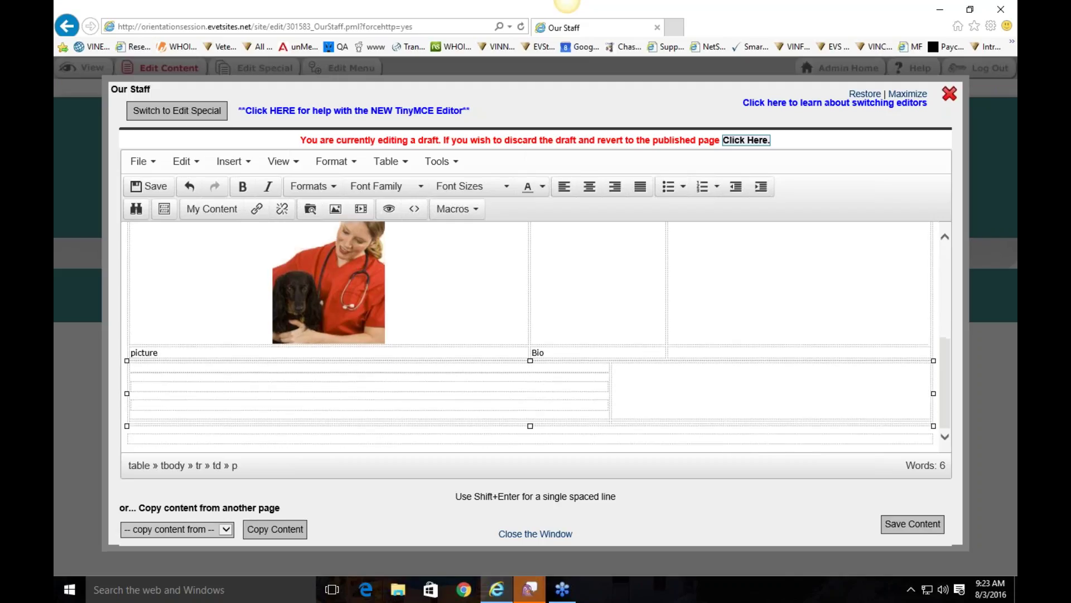
click(785, 383)
scroll(537, 380, up, 5)
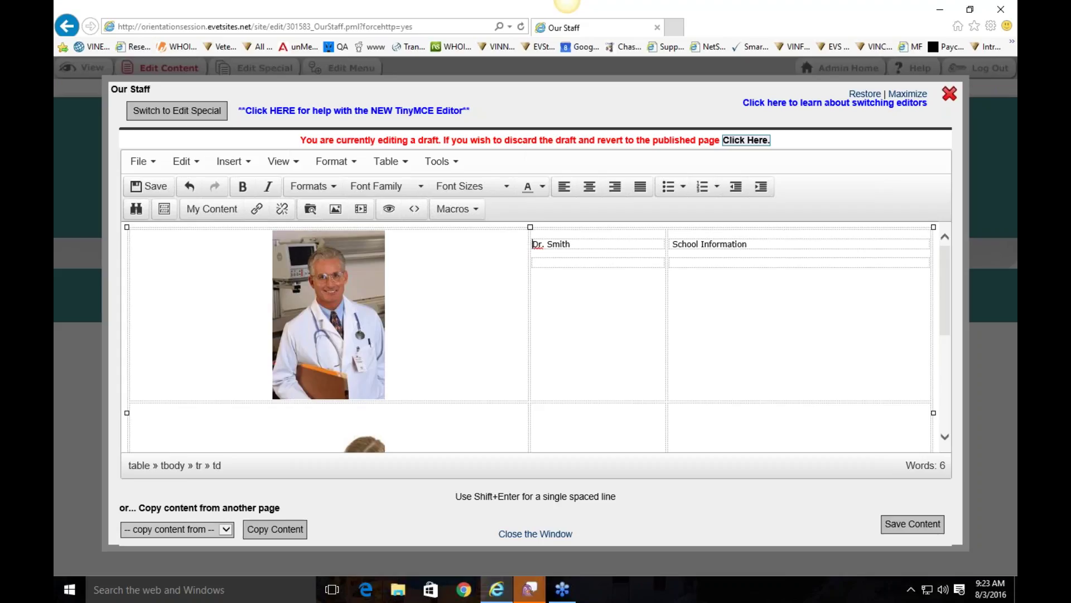
Step: Close the Our Staff editor and go to About Us > Hours
click(950, 94)
mouse_move(214, 186)
click(233, 244)
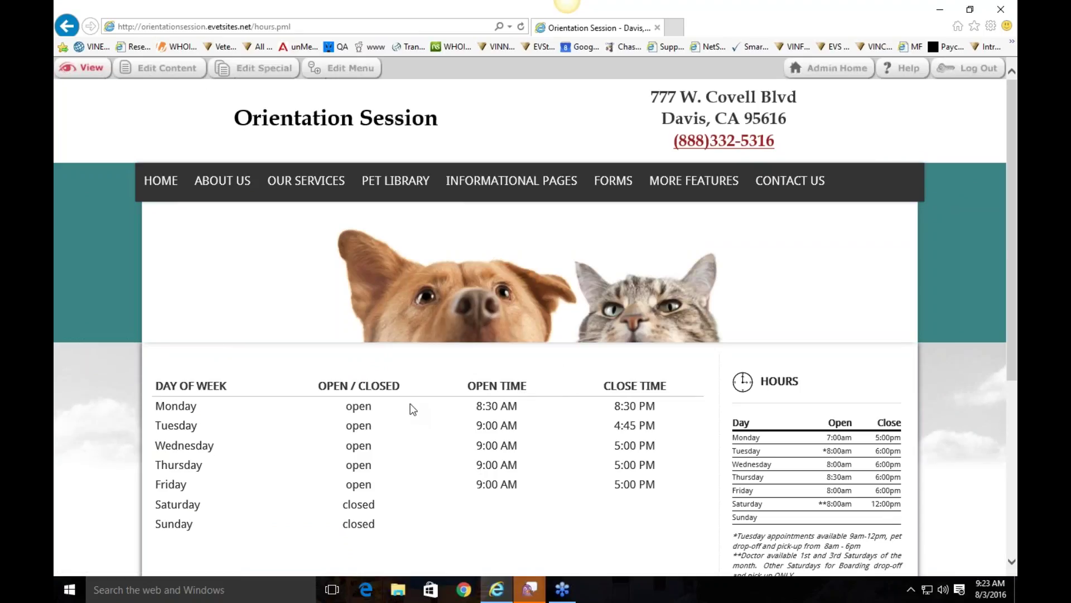
Step: Open the Hours page's empty content editor from the admin toolbar
click(162, 67)
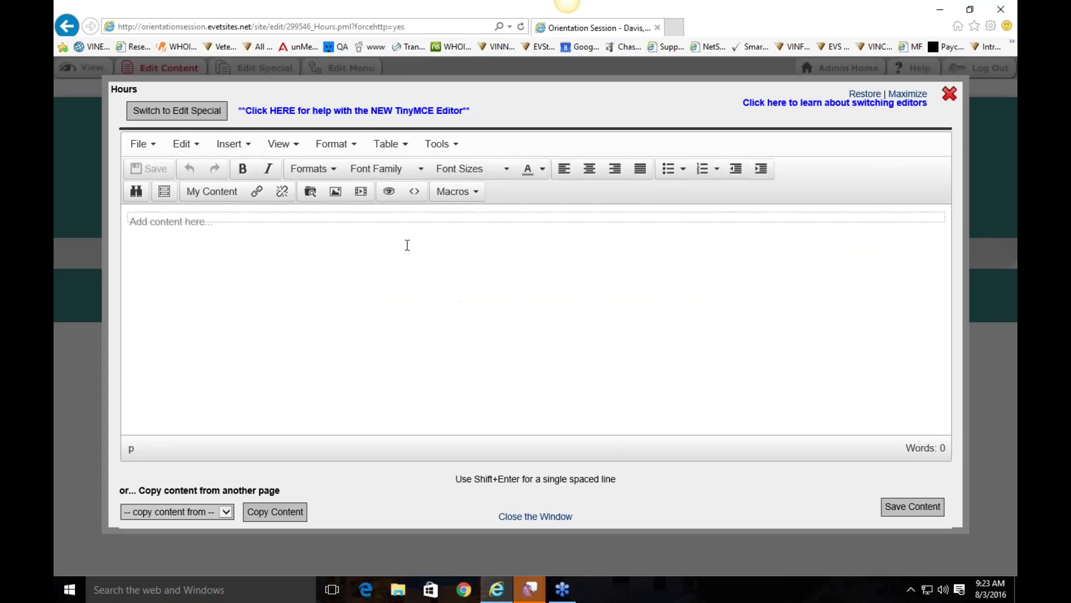
Step: Type 'Closed for the holidays!' in the Hours content and make it bold Book Antiqua
click(428, 222)
text(Close)
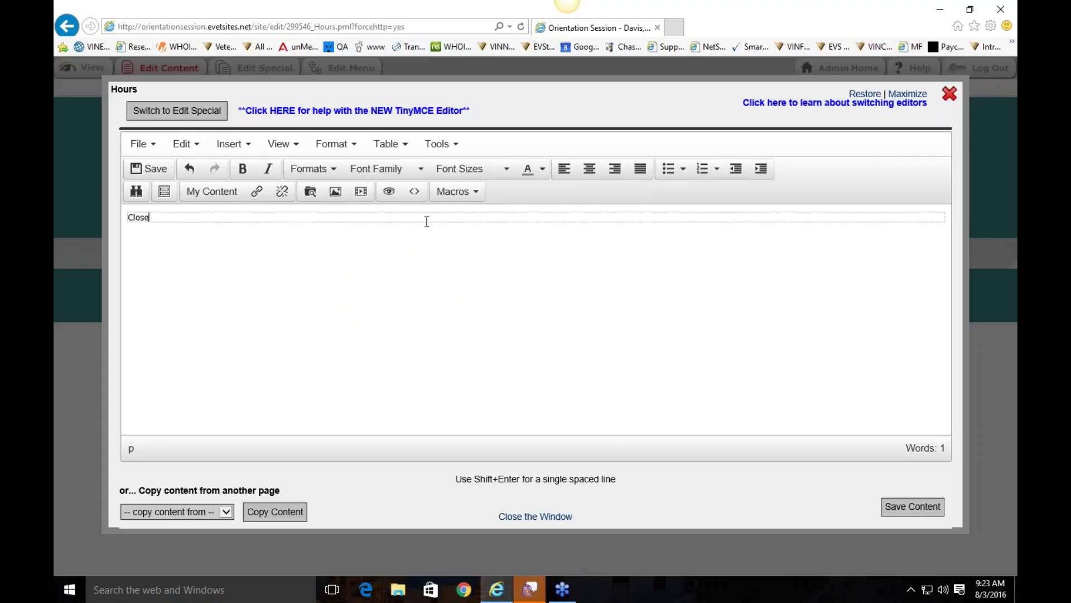
text(d for the holidays!)
key(ctrl+a)
click(242, 168)
click(397, 169)
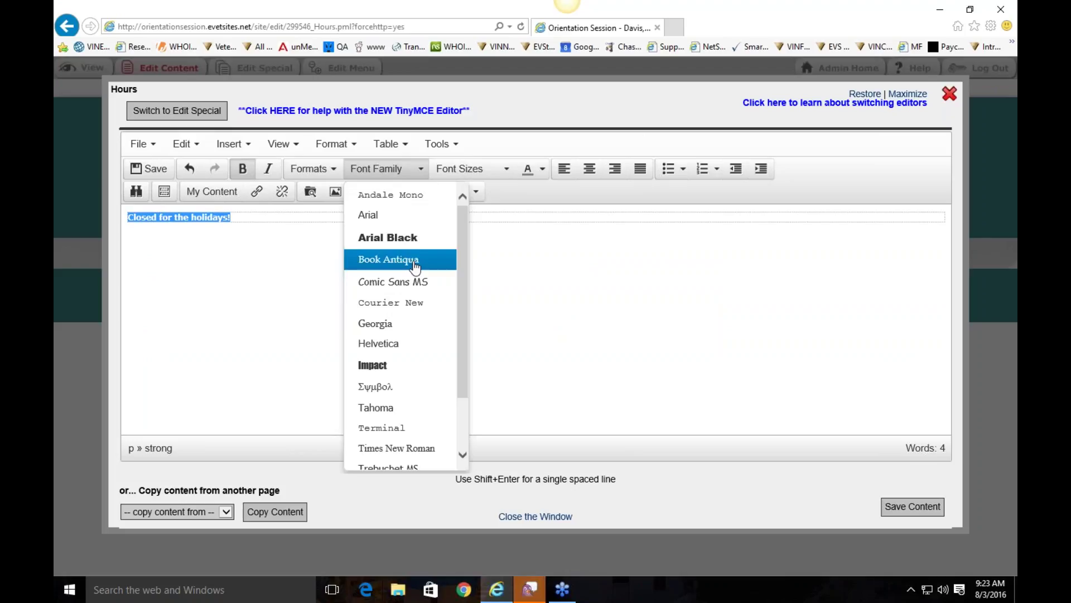
click(413, 260)
Step: Make the holiday notice 18pt and red, then save the Hours page content
click(471, 168)
click(481, 277)
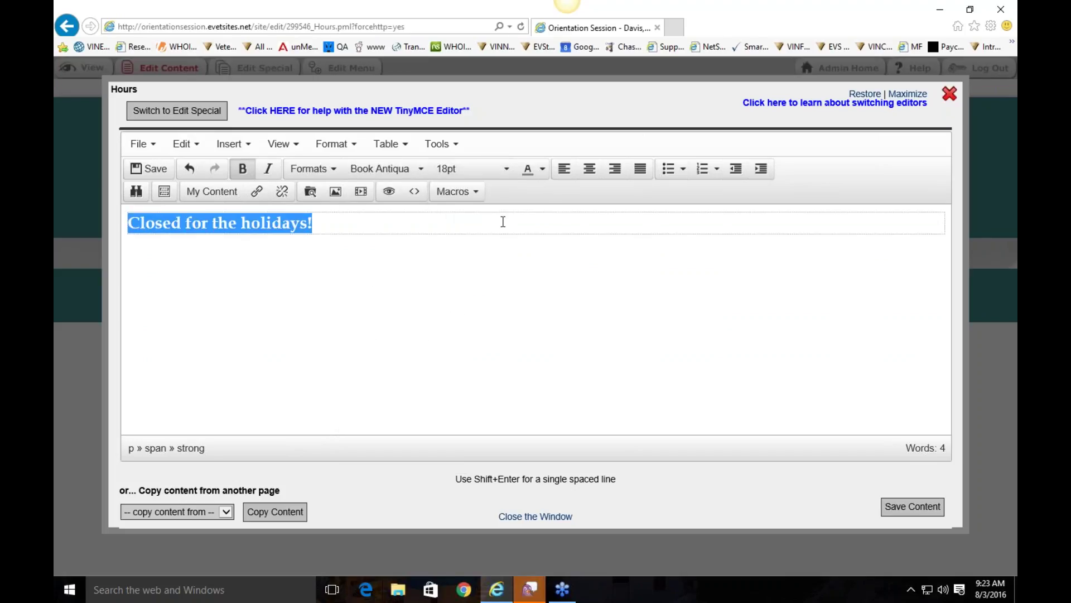
click(543, 169)
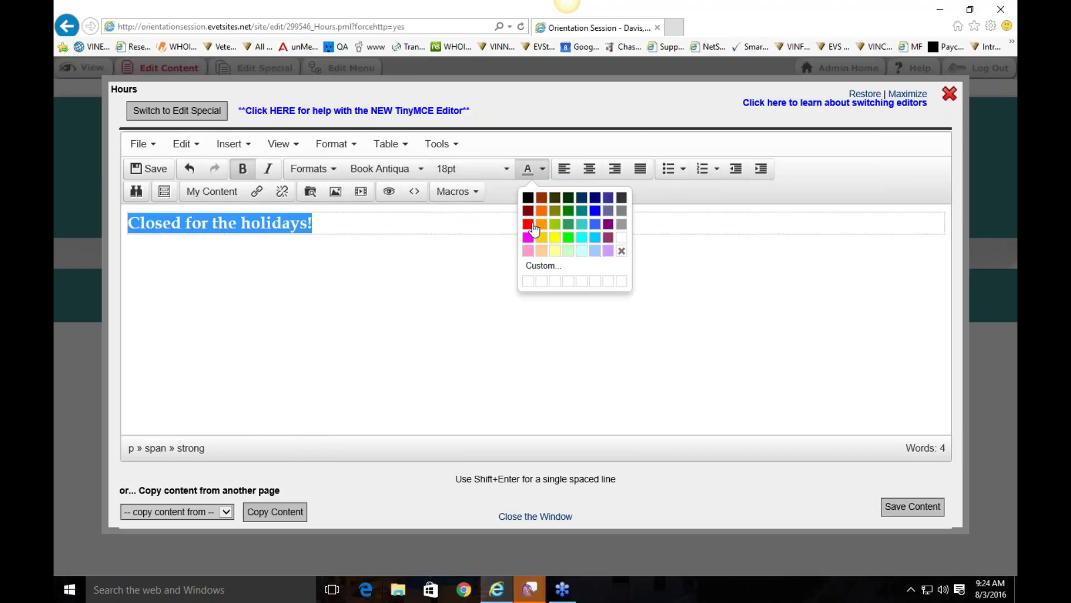
click(527, 223)
click(892, 502)
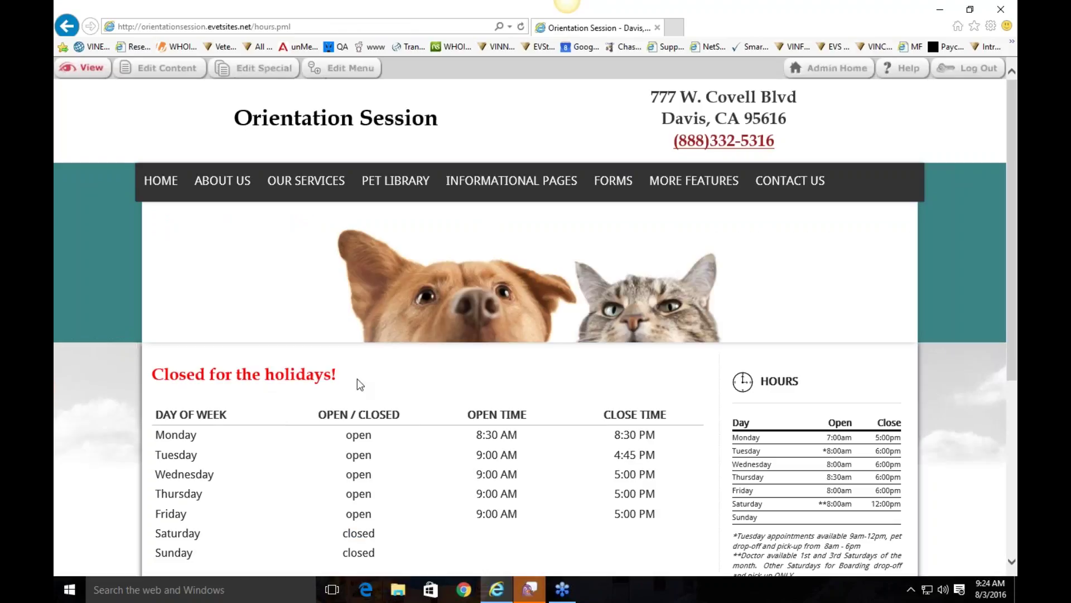
scroll(406, 376, down, 3)
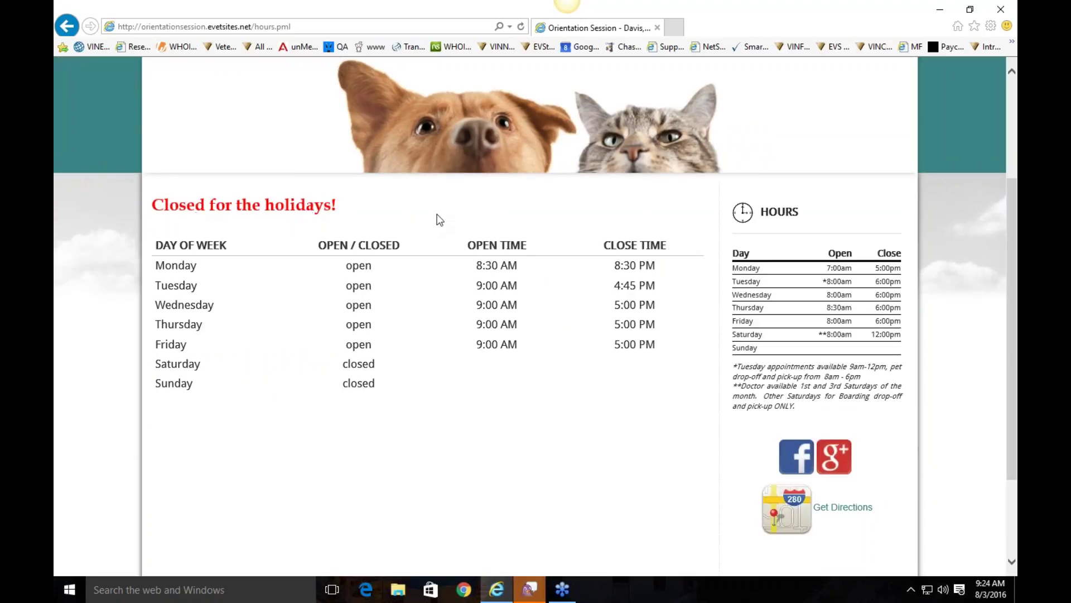
scroll(437, 218, up, 3)
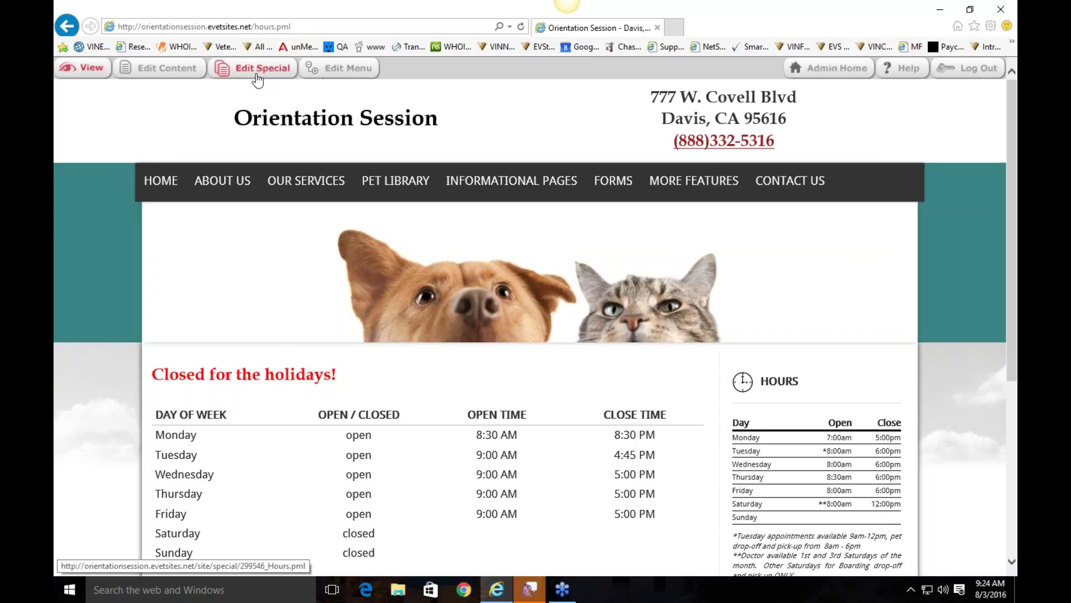
Step: Set Monday's hours to open 8:00 AM and close 5:00 PM, and save
click(160, 68)
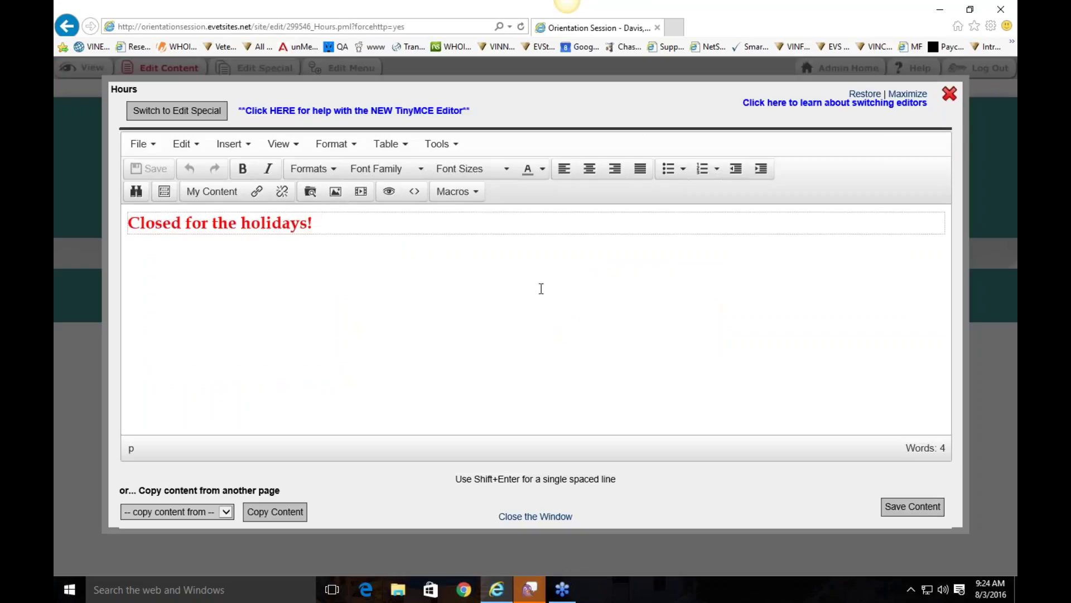
click(184, 114)
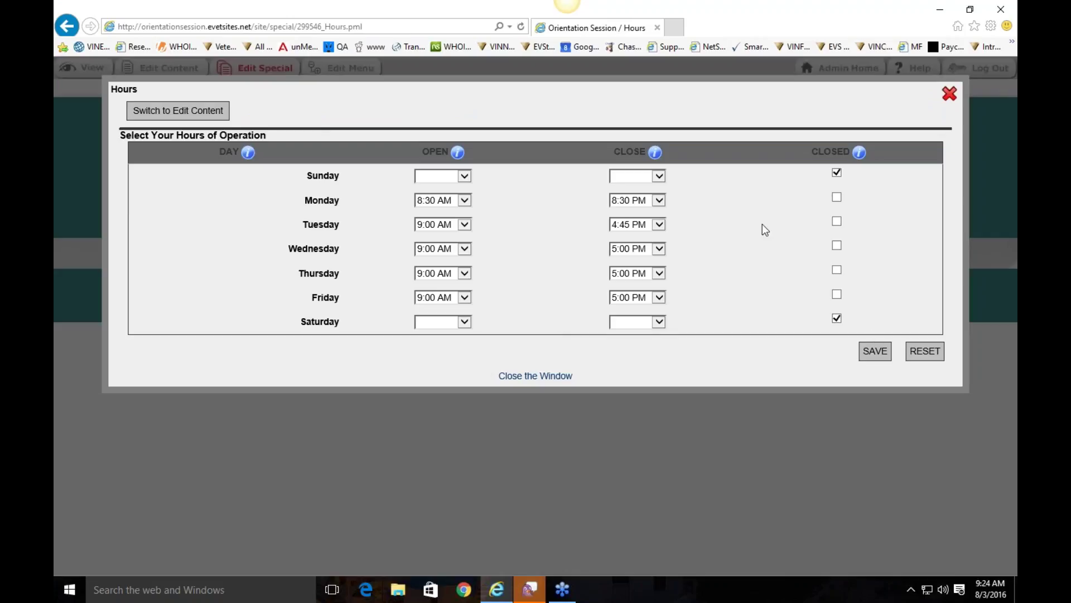
click(448, 202)
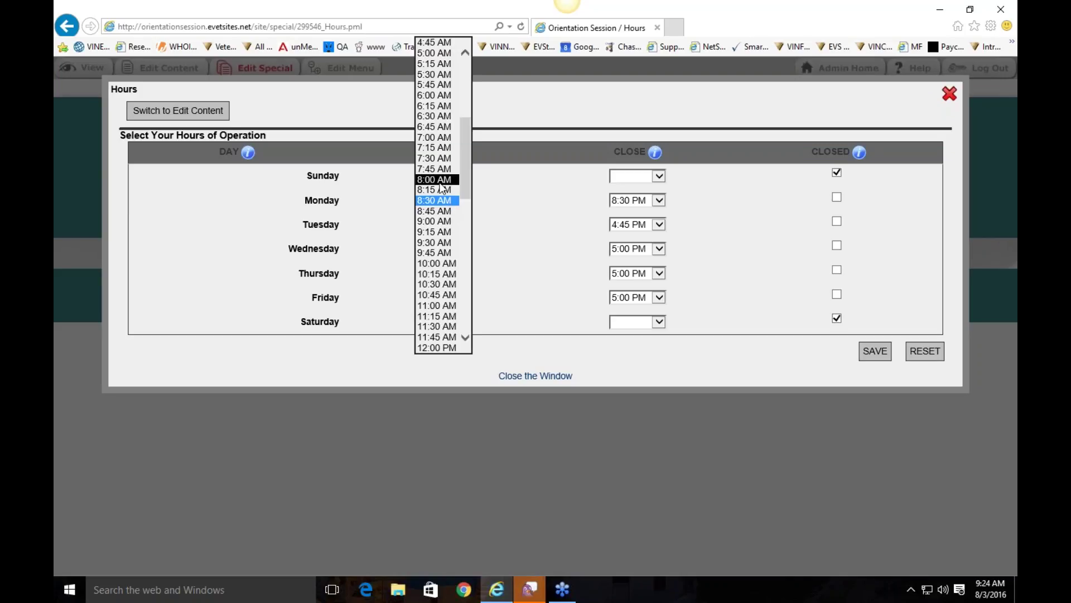
click(438, 179)
click(644, 201)
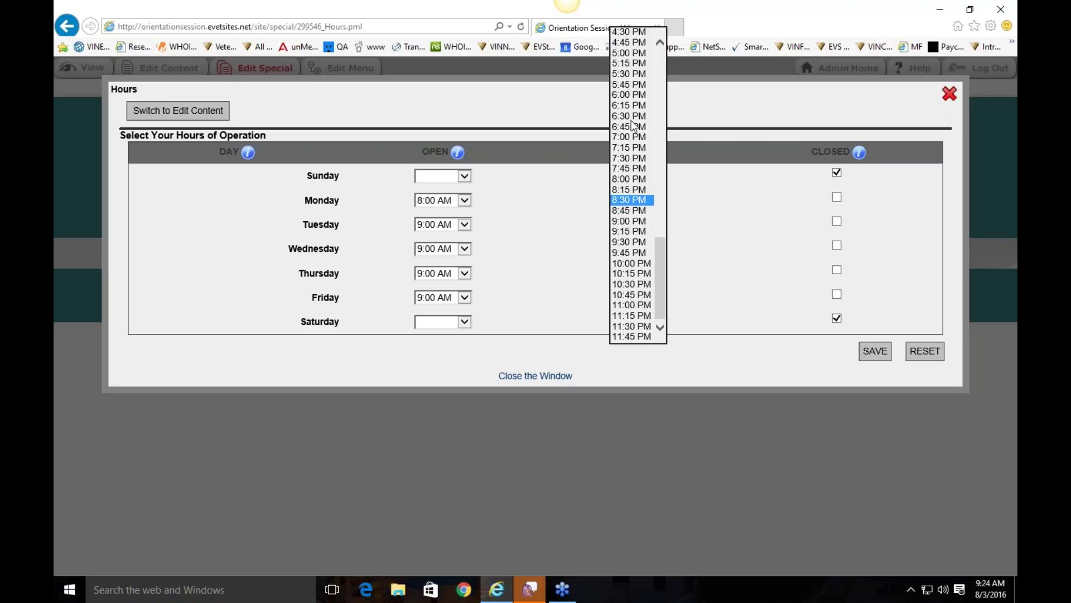
click(629, 53)
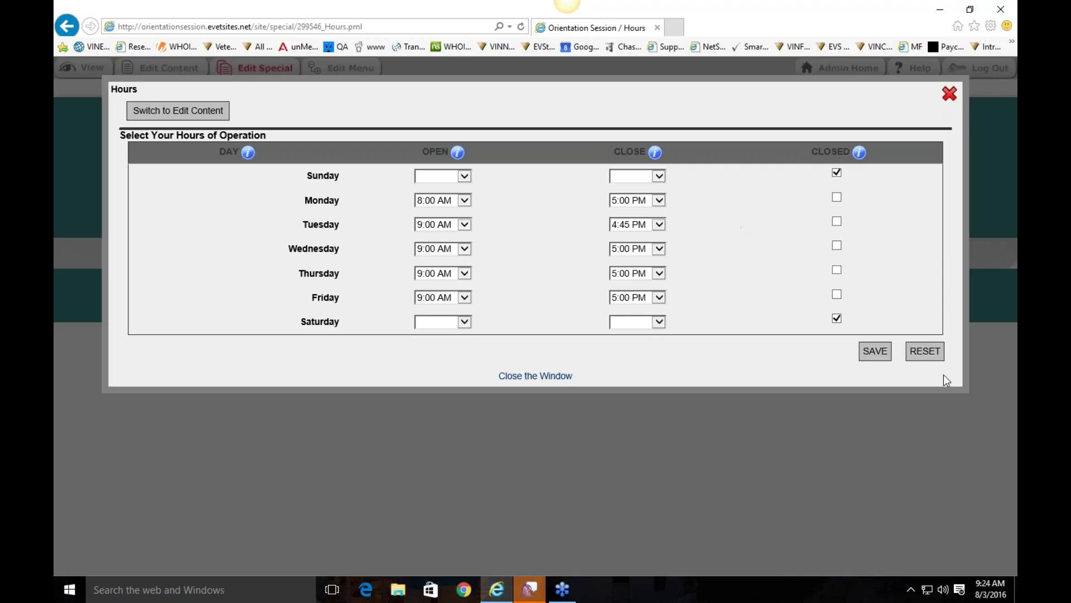
click(875, 352)
Step: Return to the Hours page, reopen the hours settings to confirm Monday, then close them
click(950, 95)
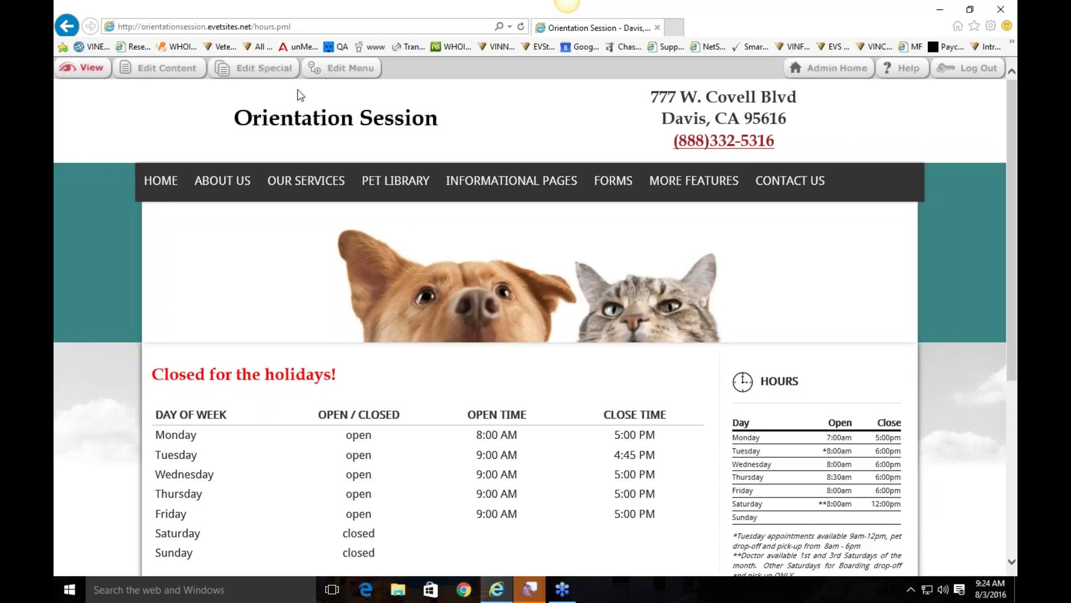
click(277, 72)
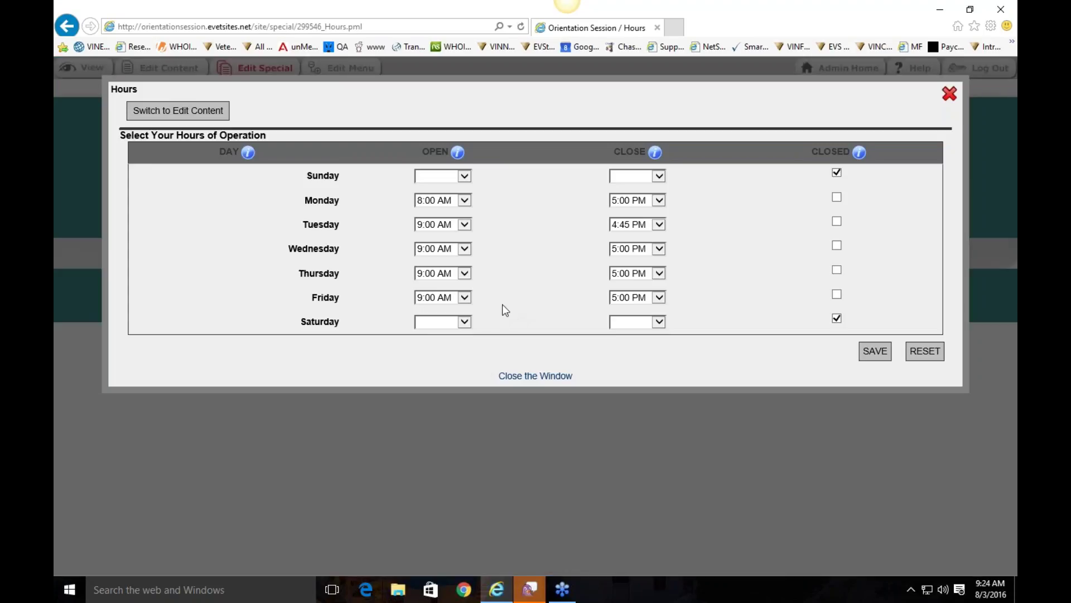
click(949, 94)
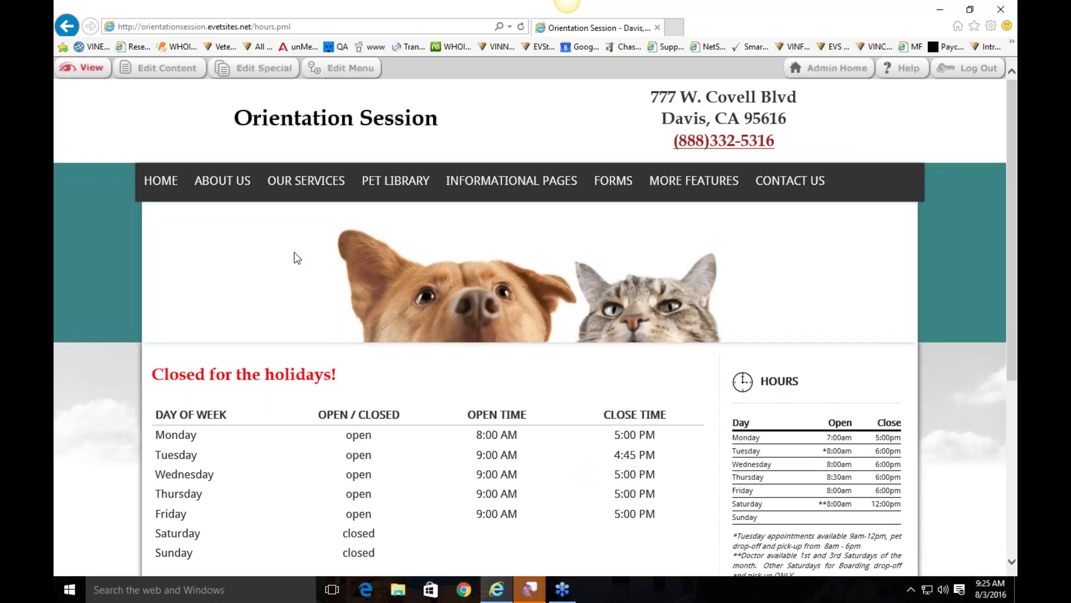
Step: Open Our Services and scroll through its diagnostic, surgical, anesthesia and radiology listings
mouse_move(217, 192)
mouse_move(209, 282)
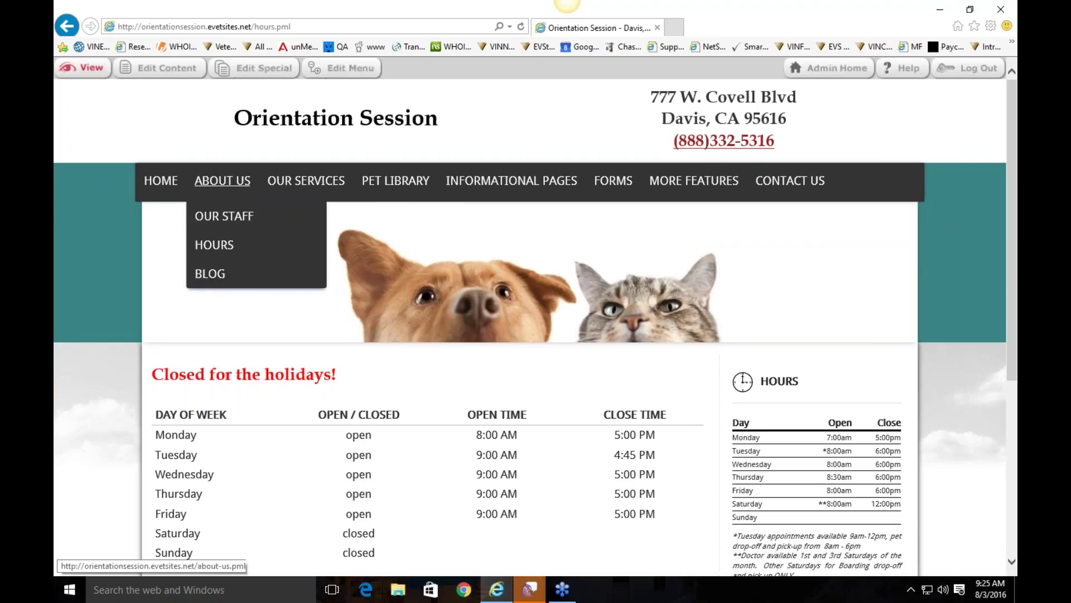
click(303, 180)
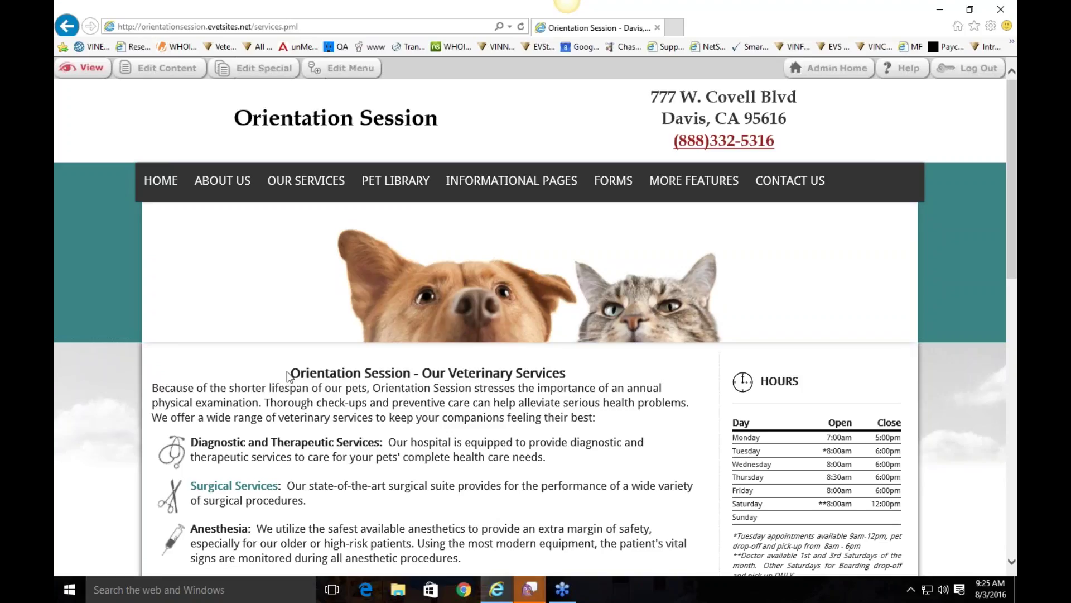
scroll(389, 318, down, 4)
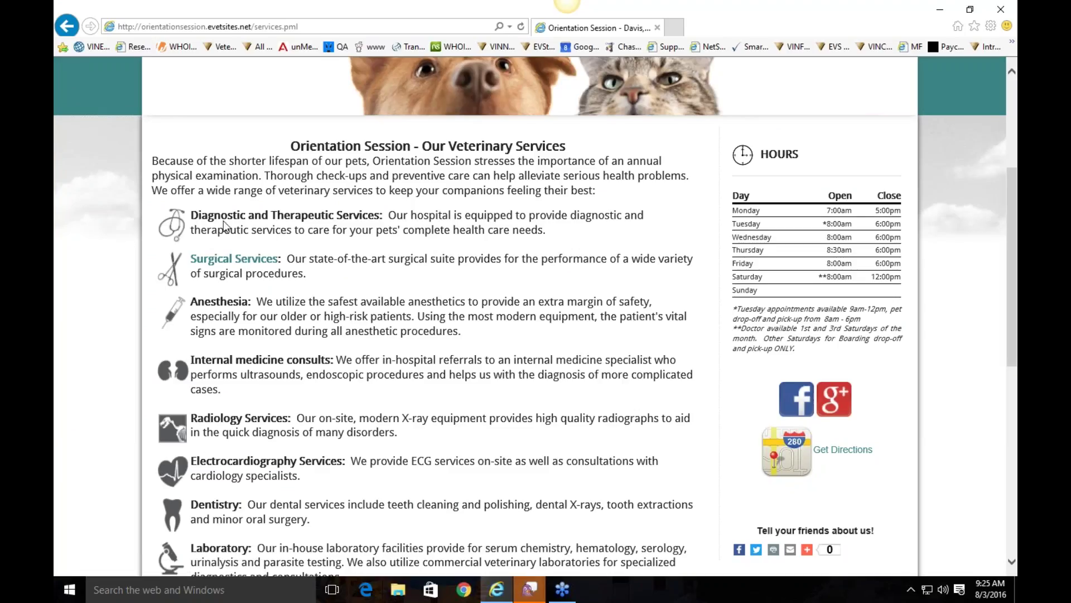
drag(191, 216, 360, 223)
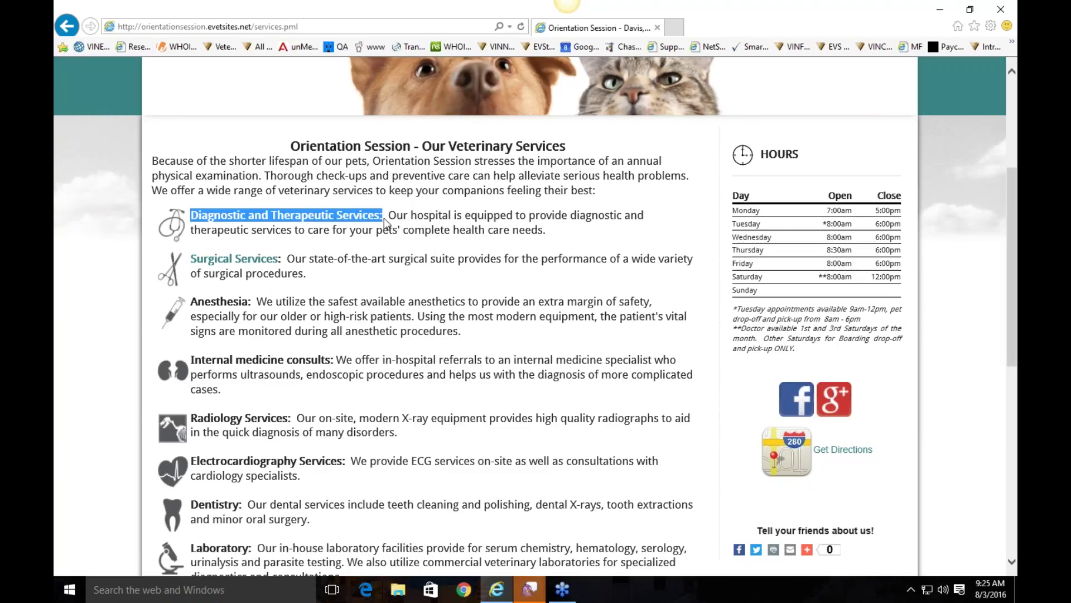
click(384, 219)
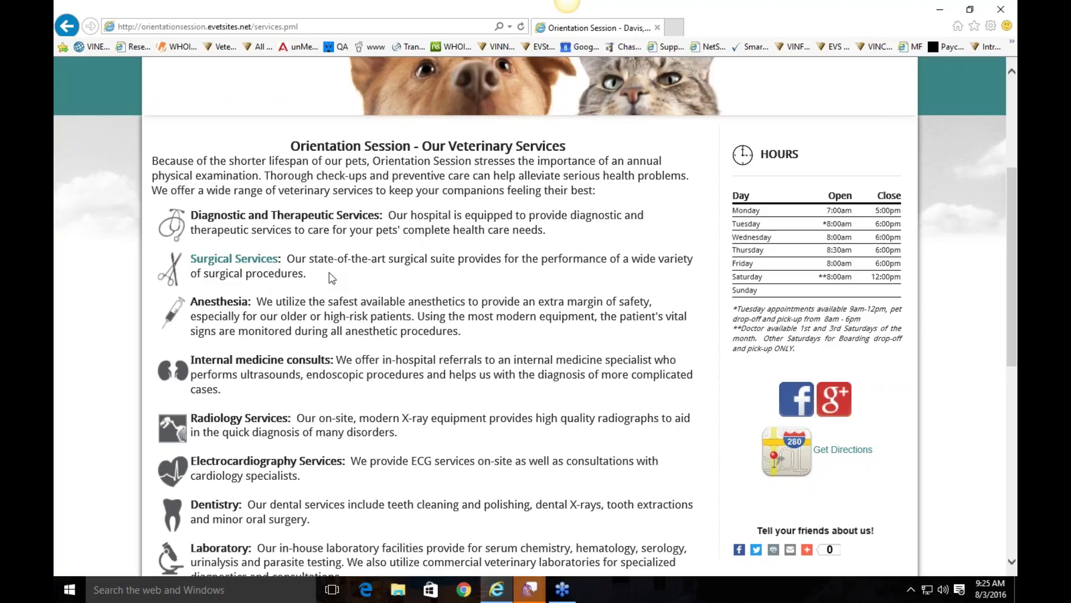
scroll(333, 268, down, 2)
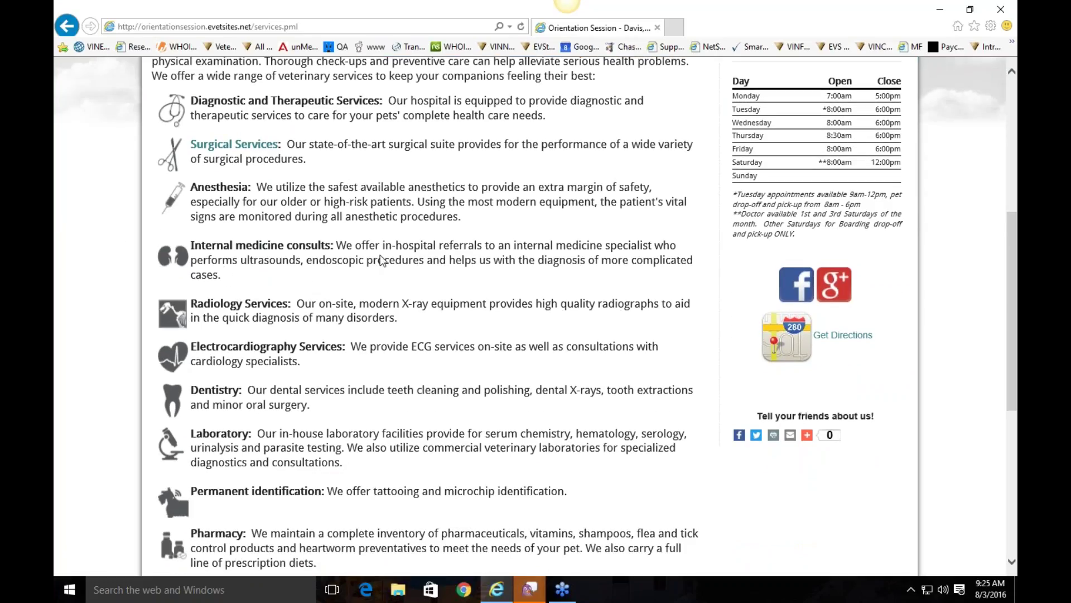
scroll(379, 265, down, 4)
scroll(379, 266, down, 3)
scroll(384, 263, up, 12)
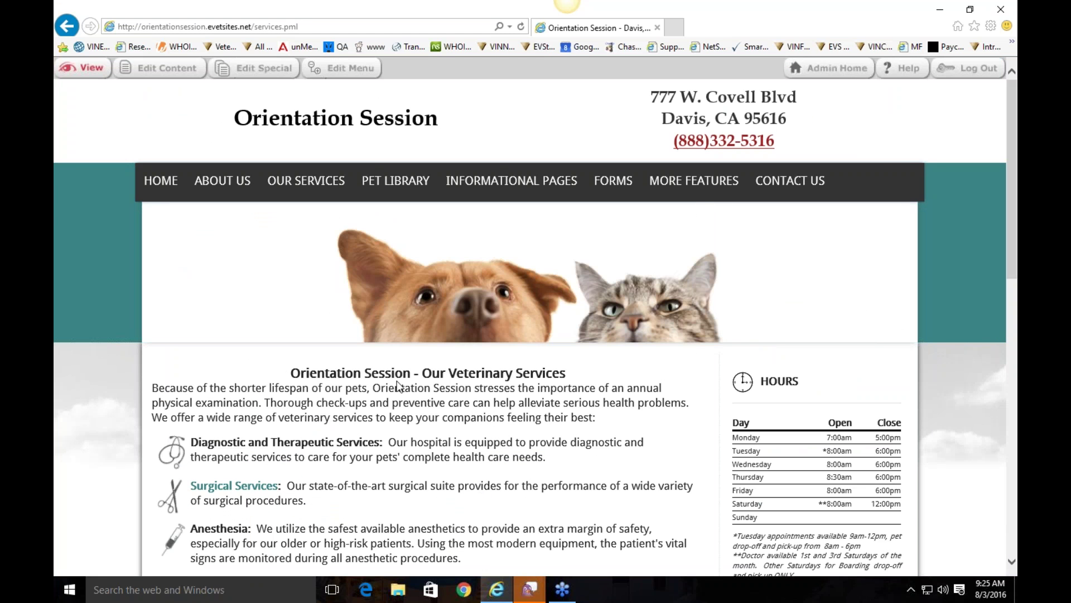
mouse_move(290, 187)
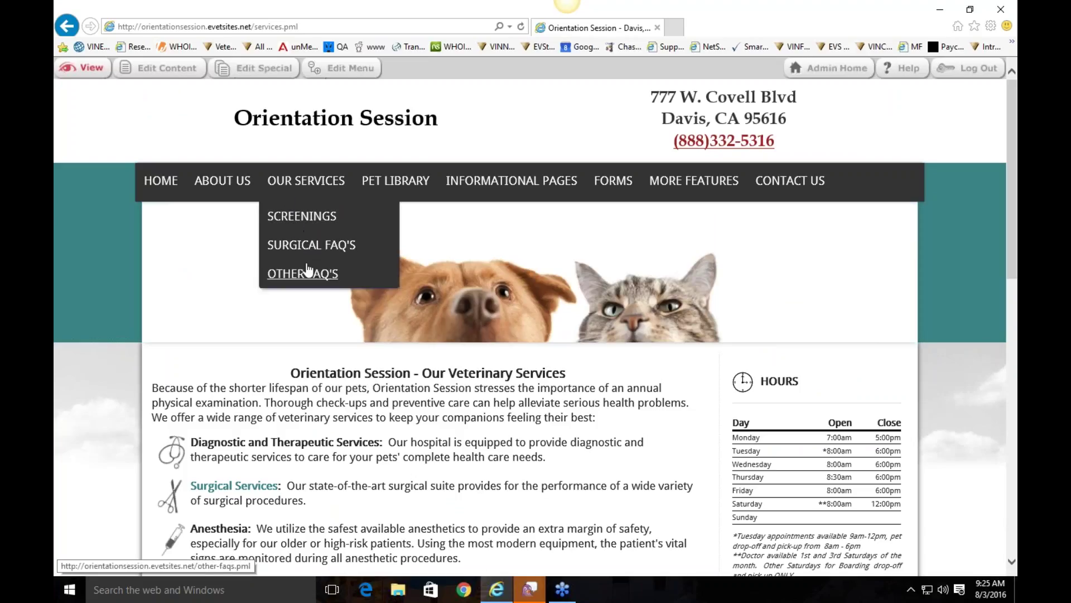
Step: Scroll through the Surgical FAQ's page under Our Services, then go to Pet Library
click(310, 245)
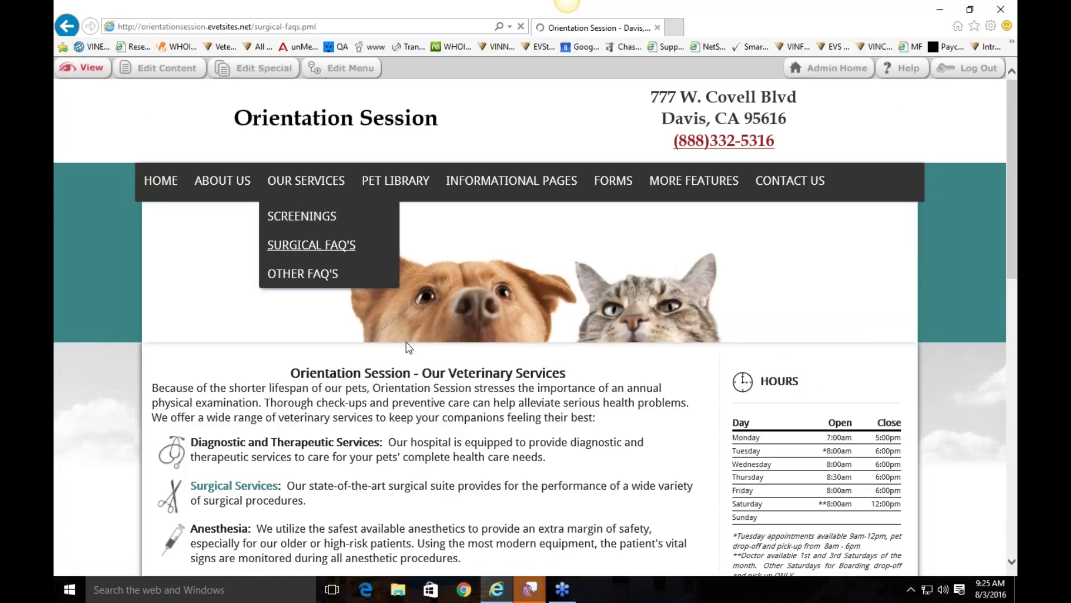
scroll(297, 365, down, 3)
scroll(297, 363, down, 3)
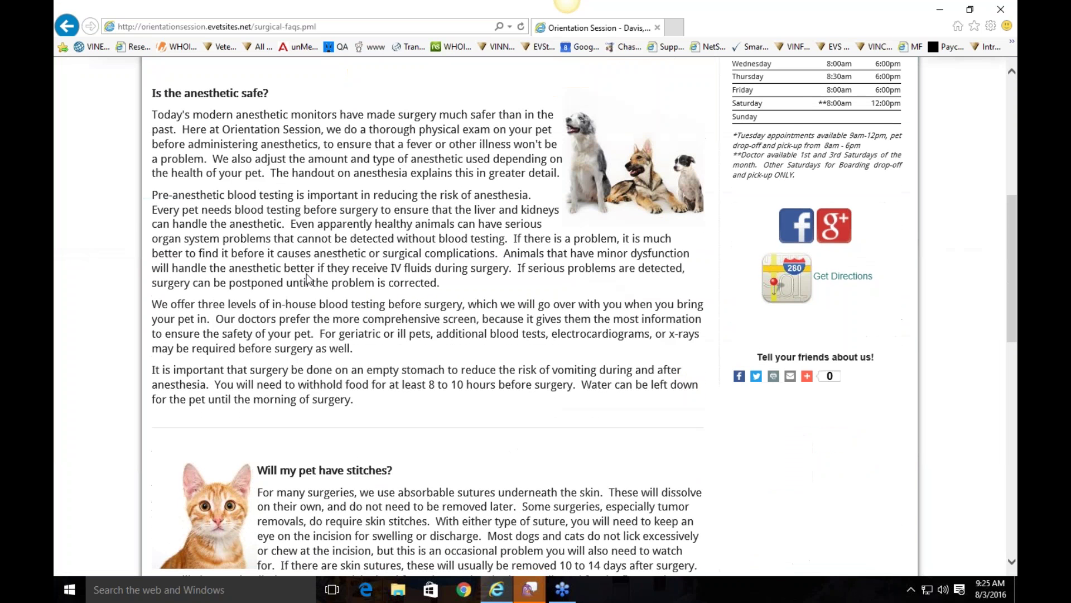
scroll(246, 329, down, 3)
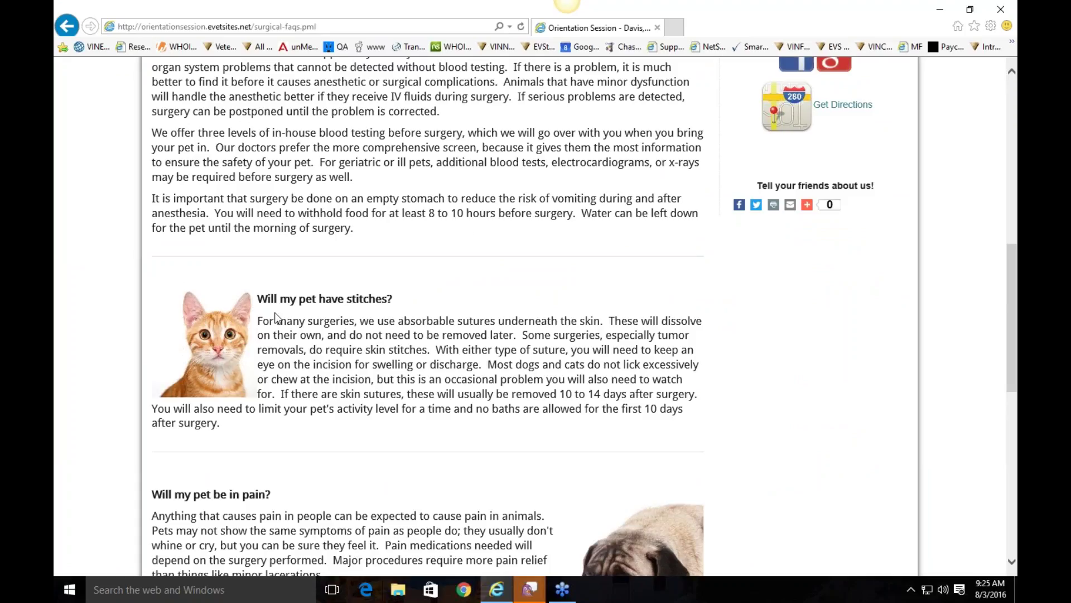
scroll(556, 391, down, 1)
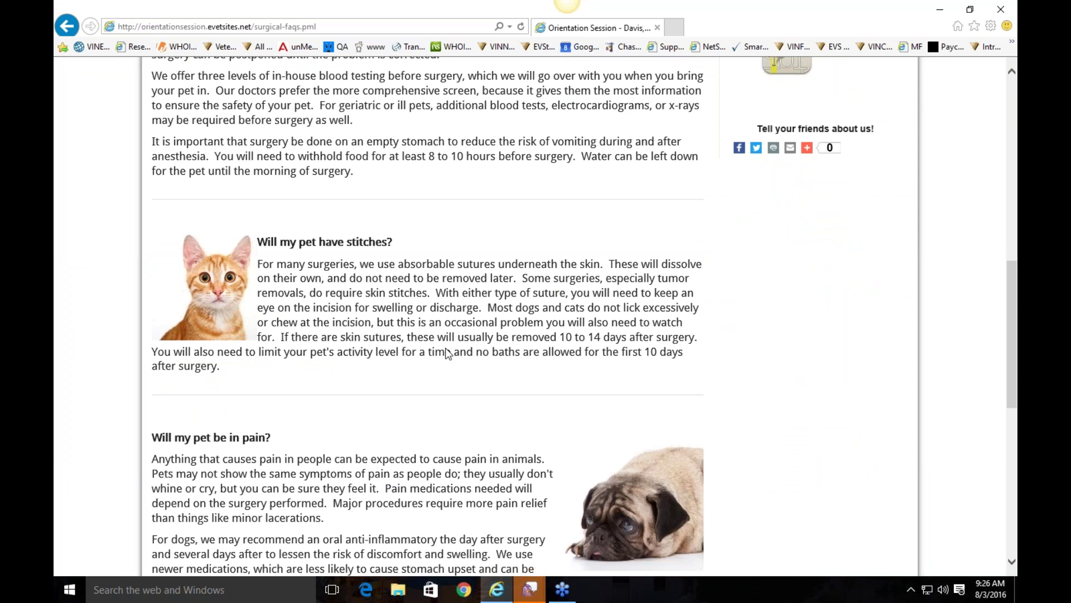
scroll(451, 366, down, 3)
scroll(364, 247, down, 7)
scroll(375, 292, up, 20)
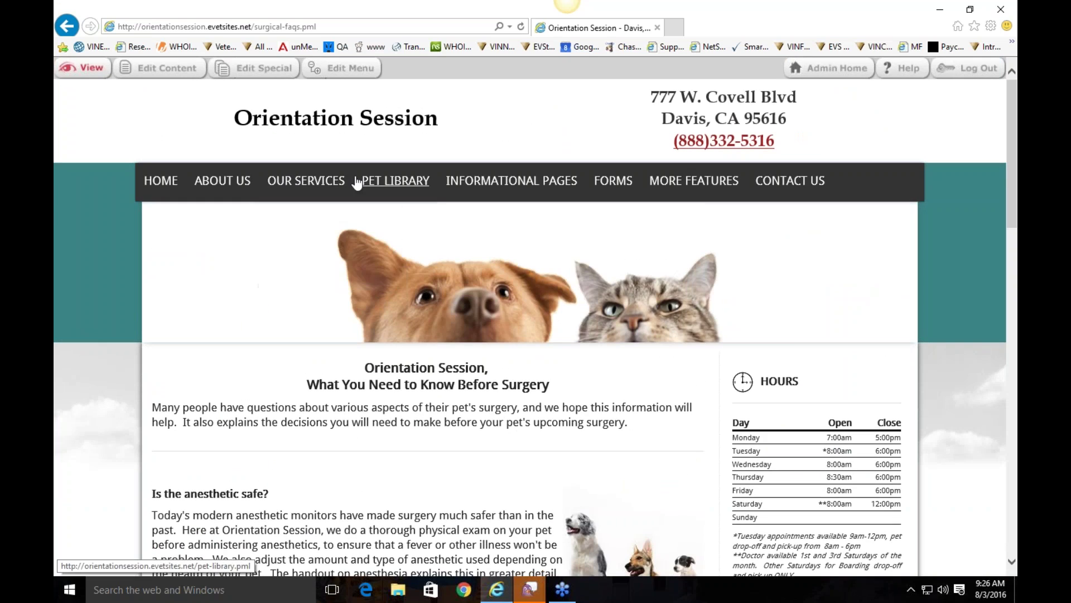
mouse_move(326, 184)
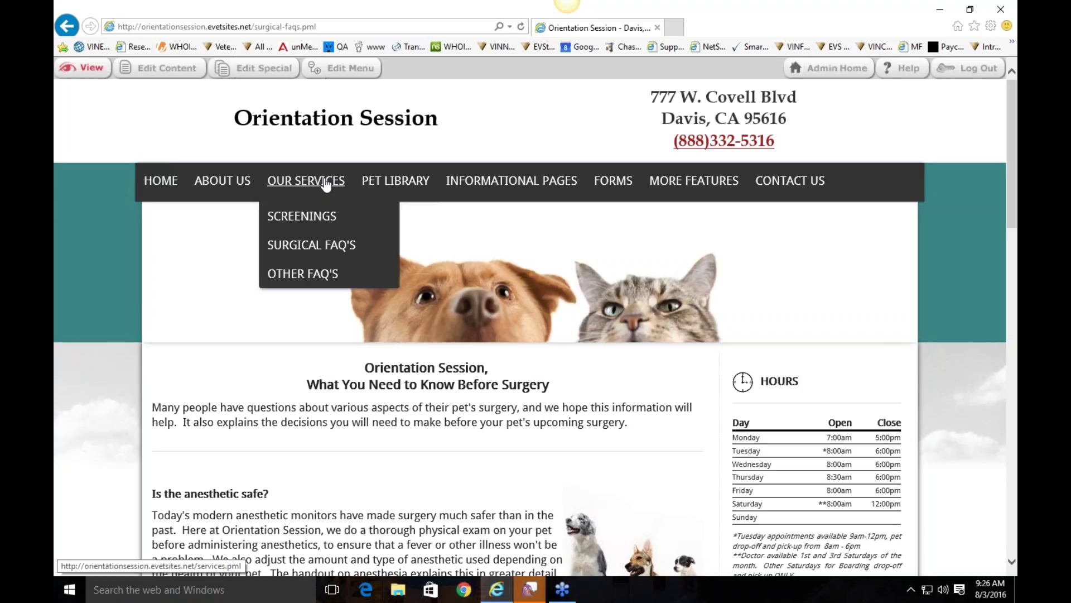
click(390, 187)
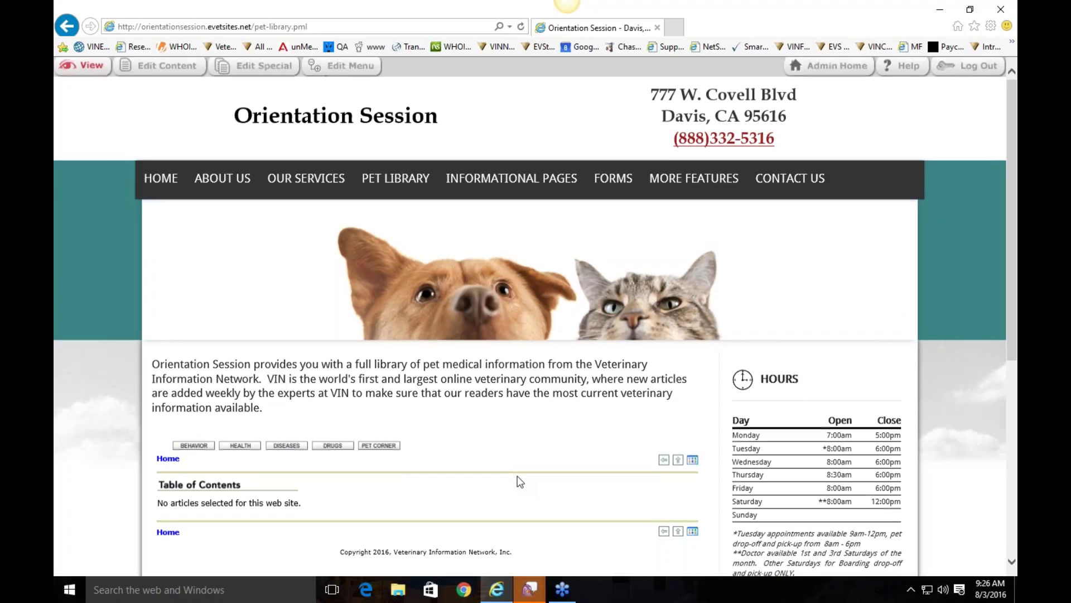
Step: Check the Pet Library's 'No articles selected' notice and open its Library Administration panel
scroll(519, 481, down, 2)
drag(260, 412, 159, 411)
click(414, 405)
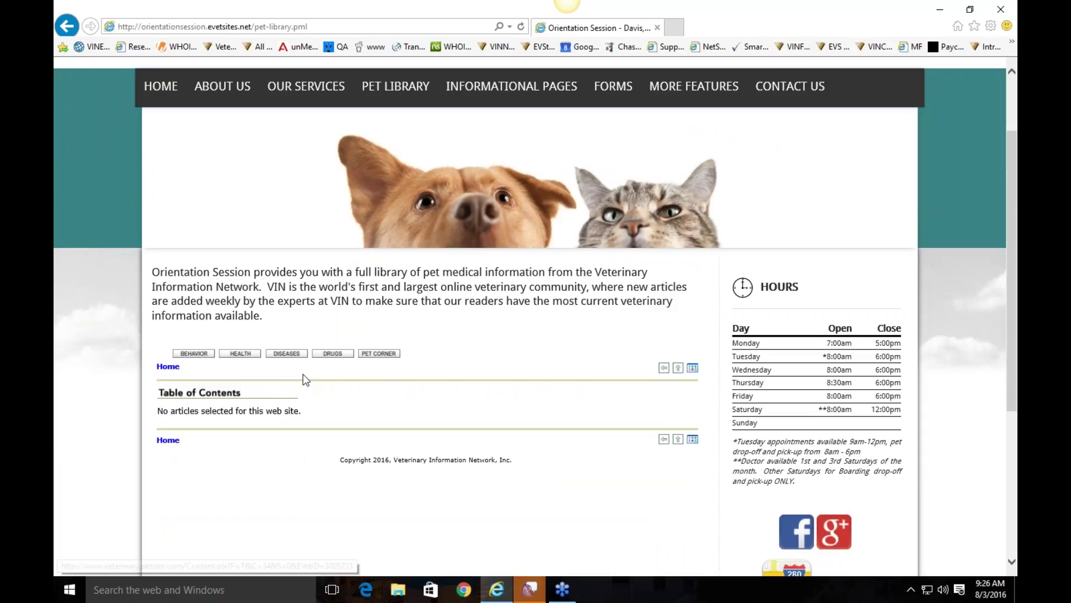
scroll(353, 426, up, 2)
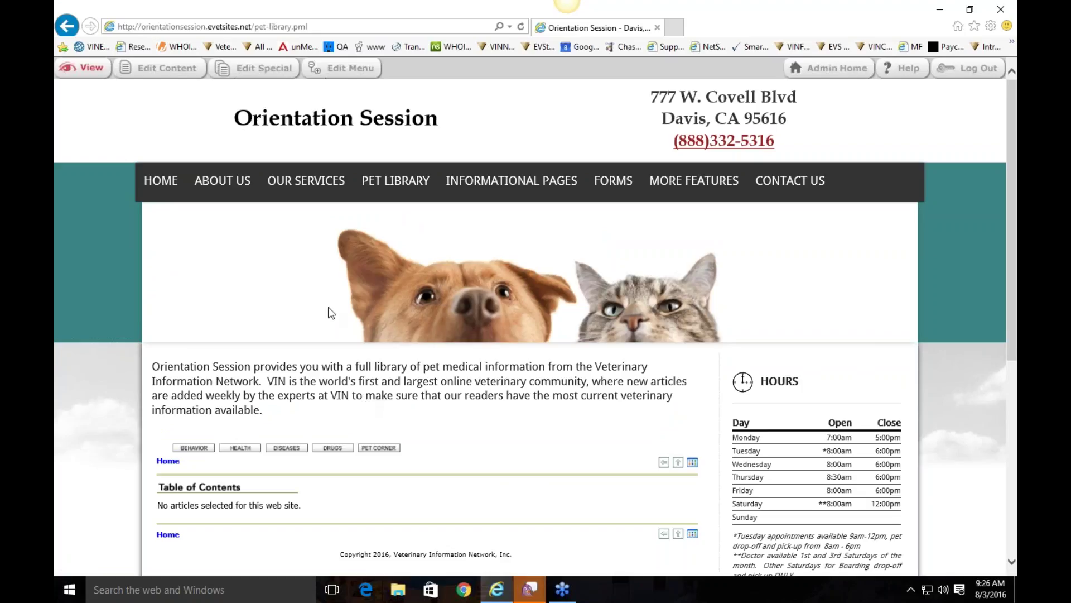
click(161, 68)
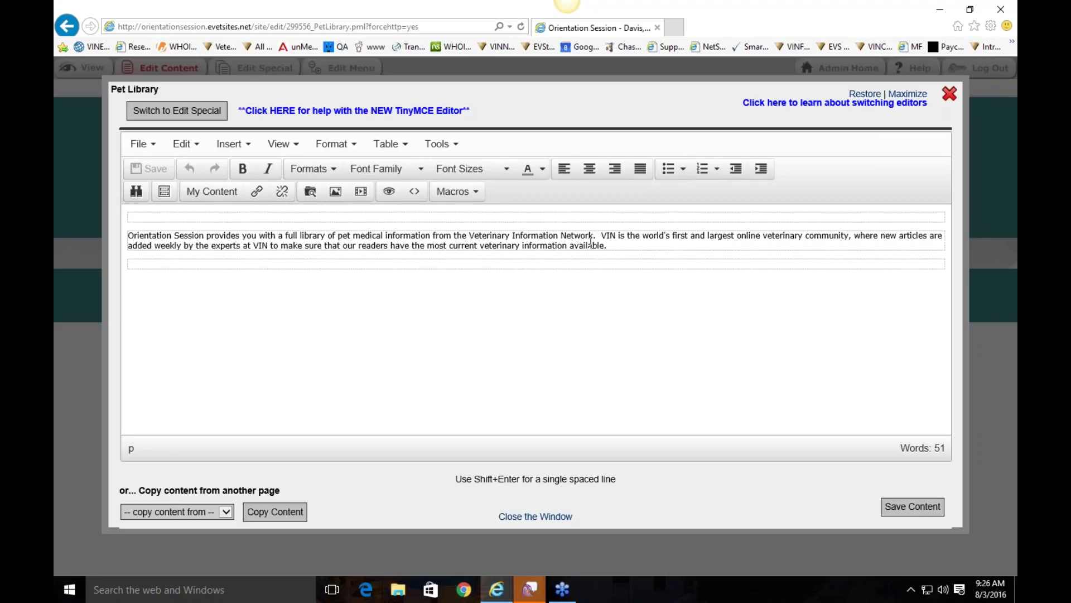
click(189, 111)
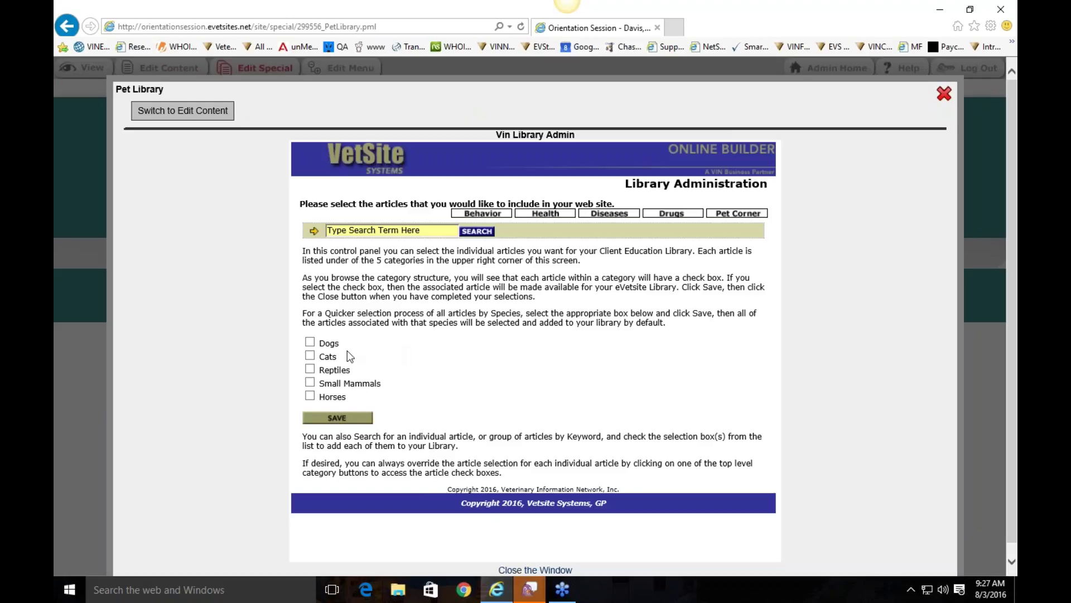
Step: Tick Dogs and Cats in Library Administration and close it to view the library
click(310, 341)
click(310, 355)
click(943, 94)
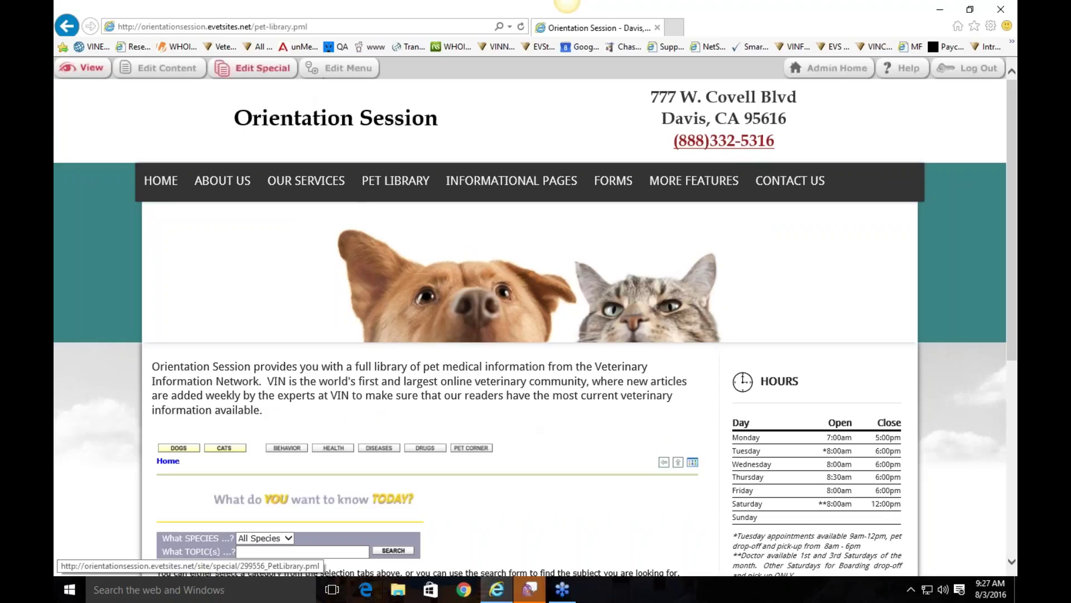
Step: Reopen the library settings to verify the species selection, then close and browse the page
click(280, 69)
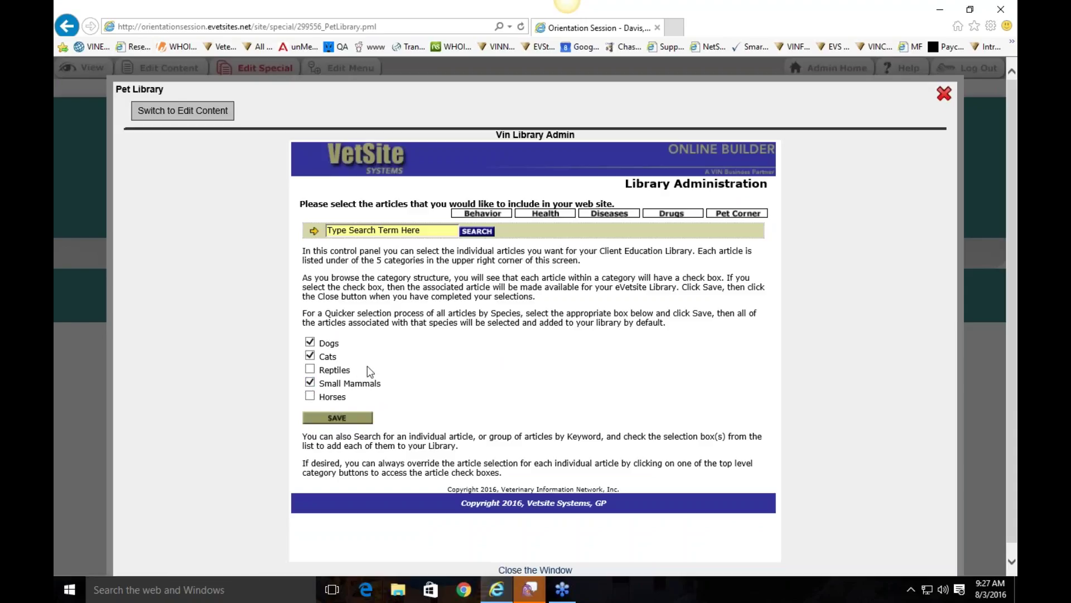
click(309, 342)
click(310, 342)
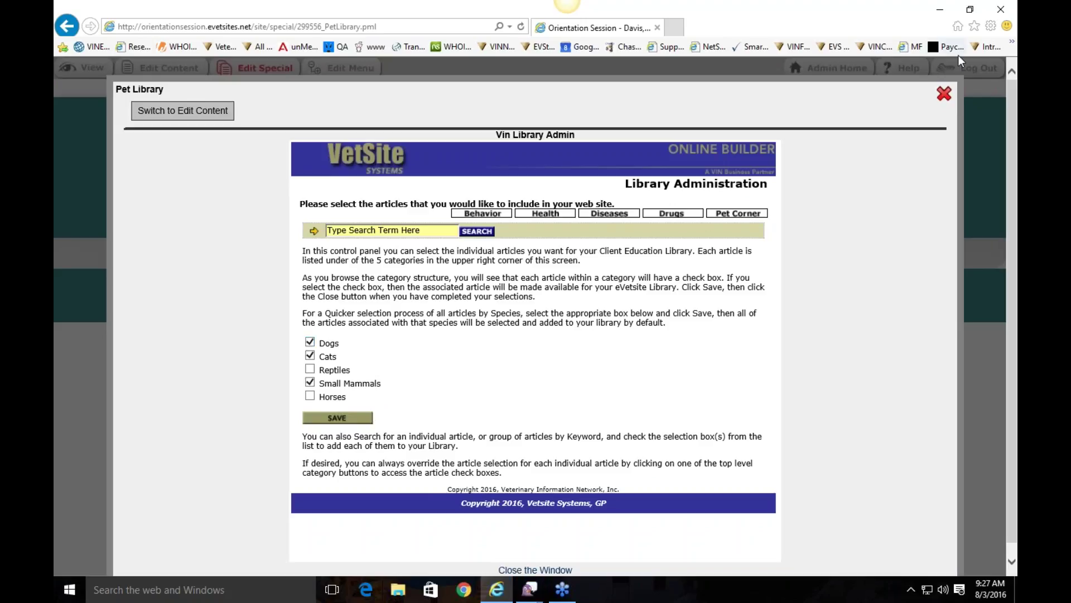
click(945, 95)
scroll(478, 369, down, 3)
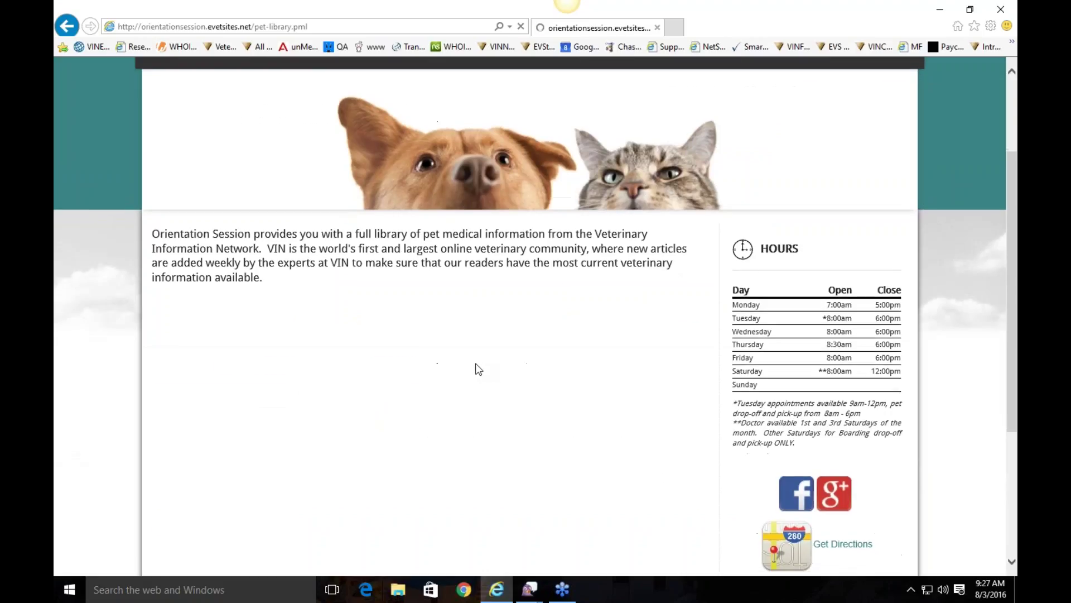
scroll(554, 279, down, 3)
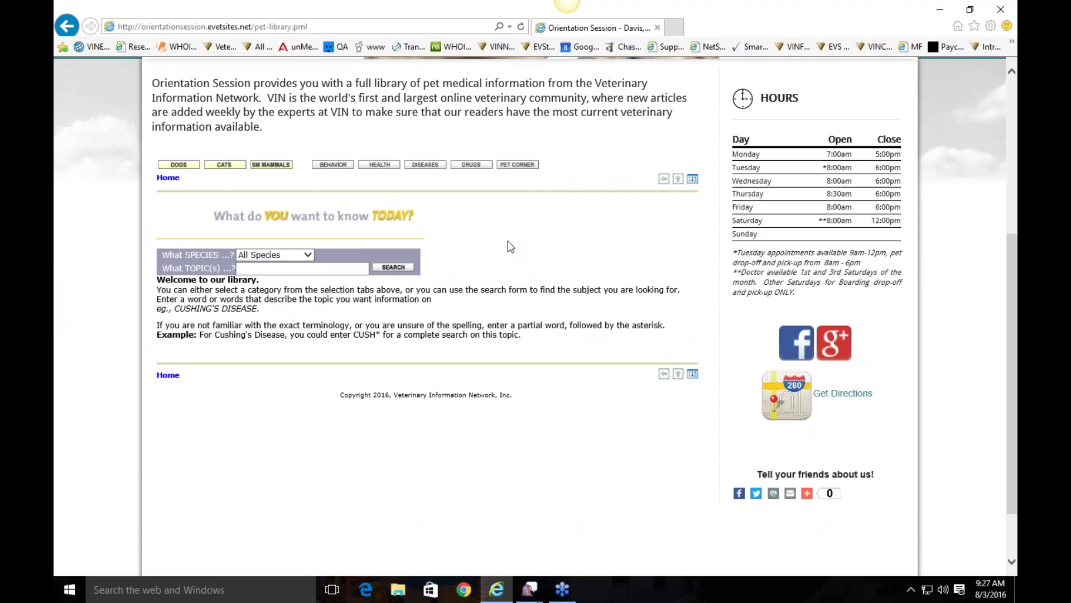
Step: Search the Pet Library for the topic 'fleas' with All Species selected
click(281, 268)
text(fleas)
click(306, 255)
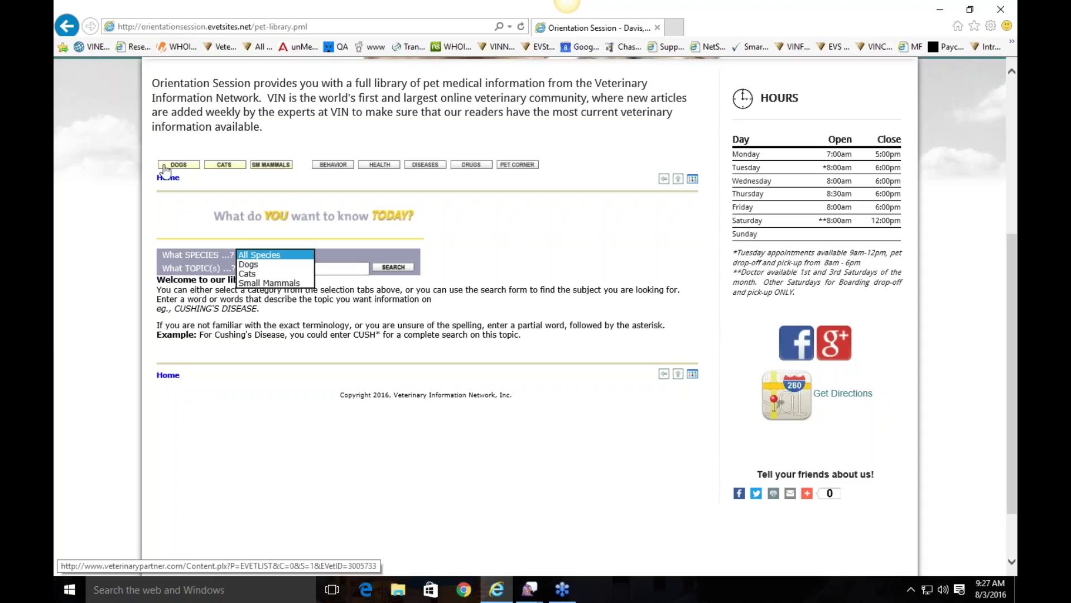
click(286, 266)
text(fleas)
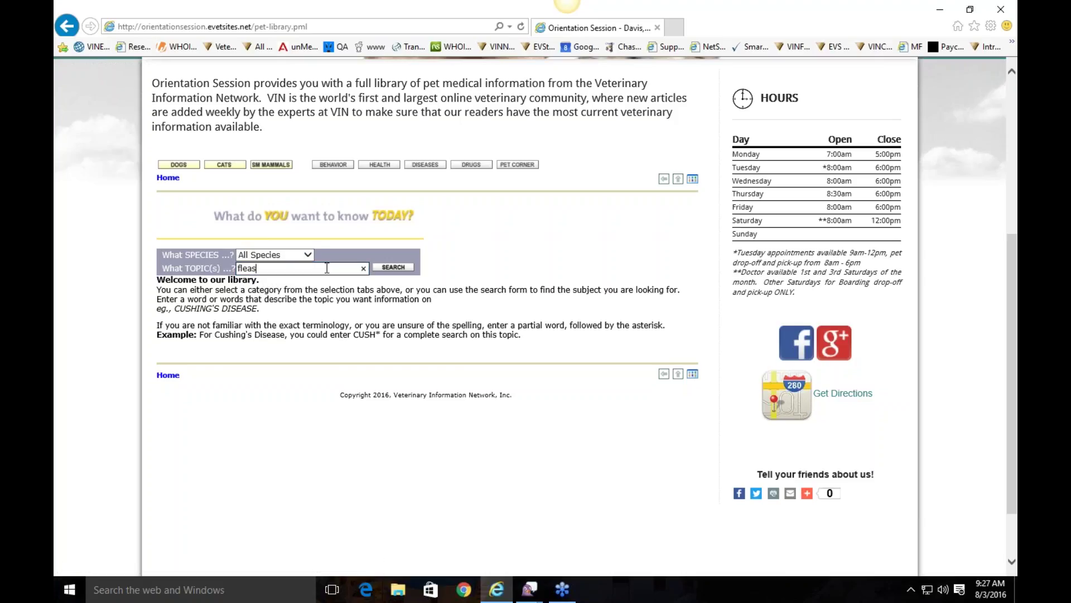
key(Return)
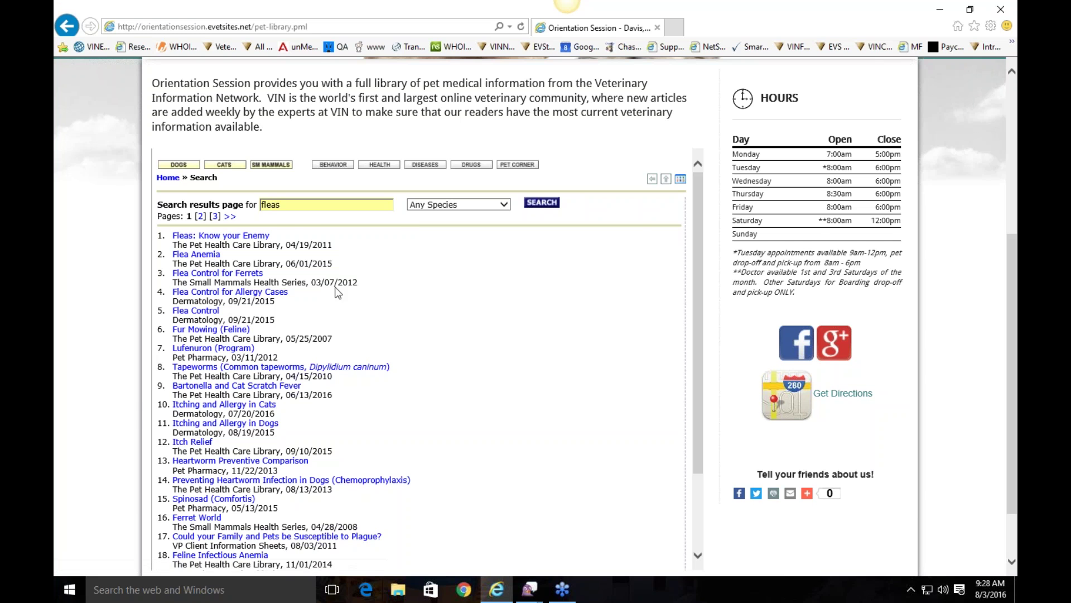
scroll(450, 269, down, 5)
Step: Scroll through the 'Fleas: Know your Enemy' article's list of flea-caused conditions
scroll(635, 354, up, 10)
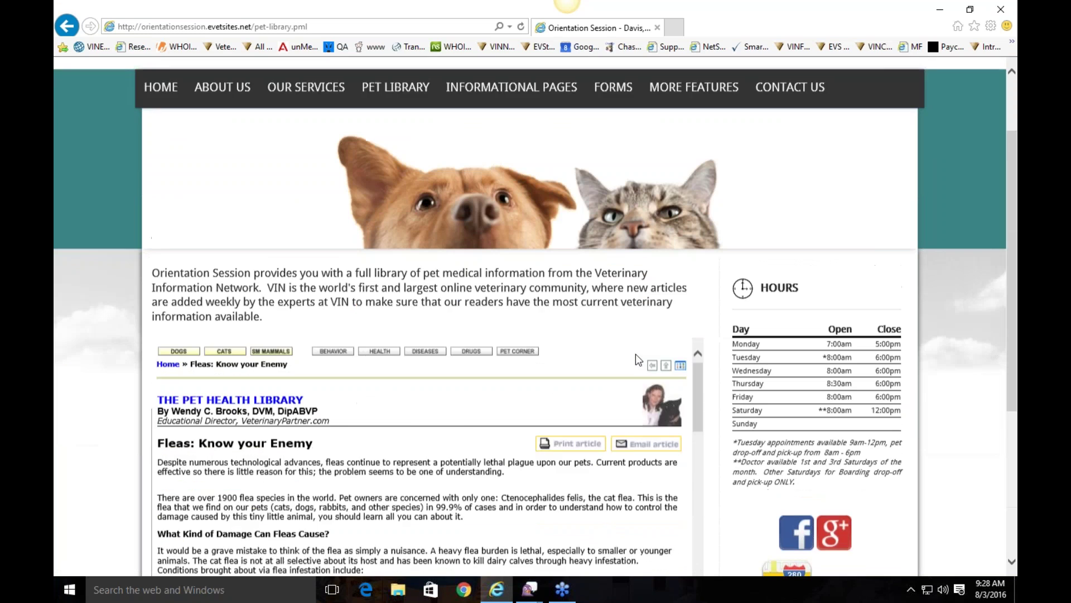
scroll(635, 354, down, 3)
scroll(698, 354, up, 3)
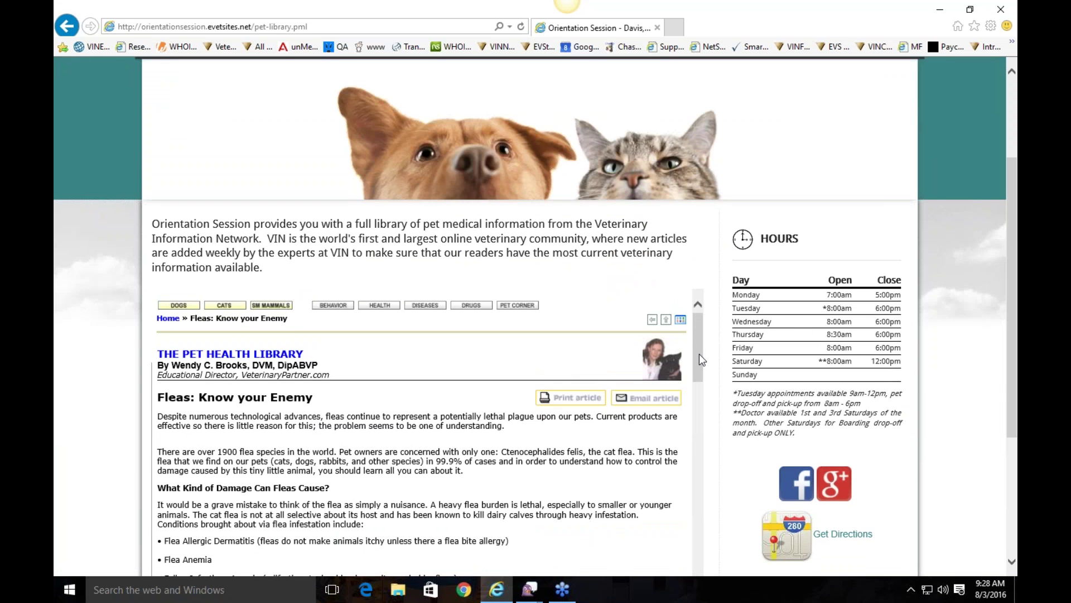
scroll(727, 364, down, 2)
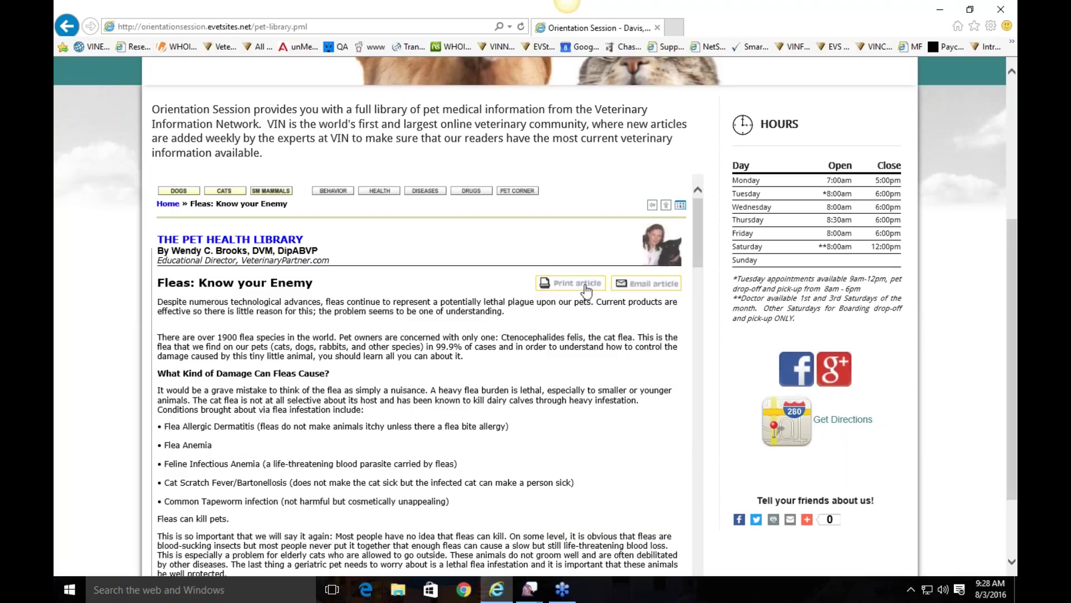
Step: Write 'More about what we were discussing' in the email-article form, then close it unsent
click(635, 284)
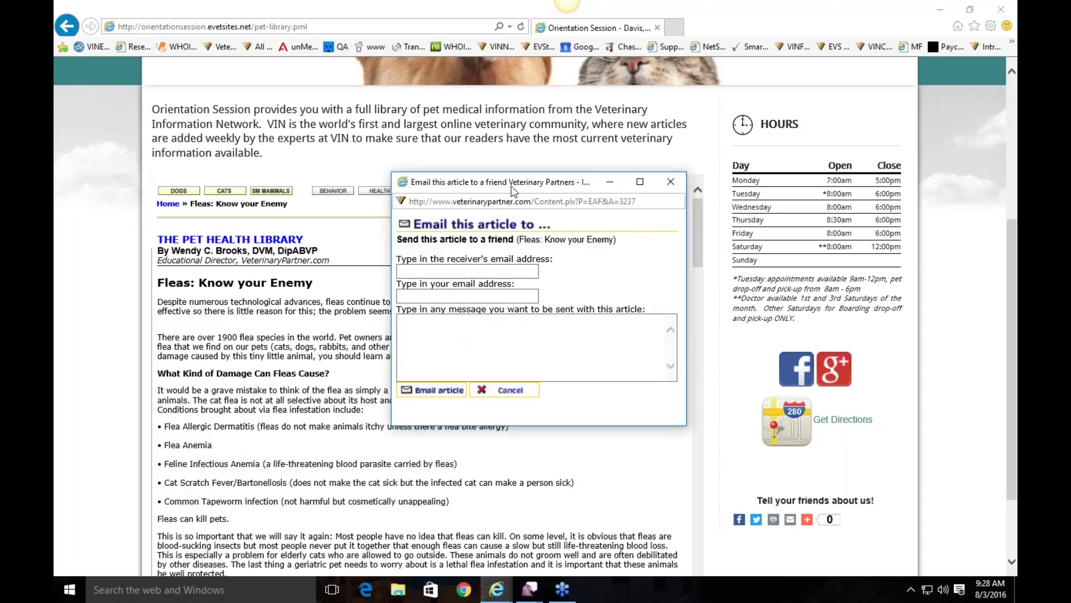
drag(463, 180, 383, 169)
click(370, 255)
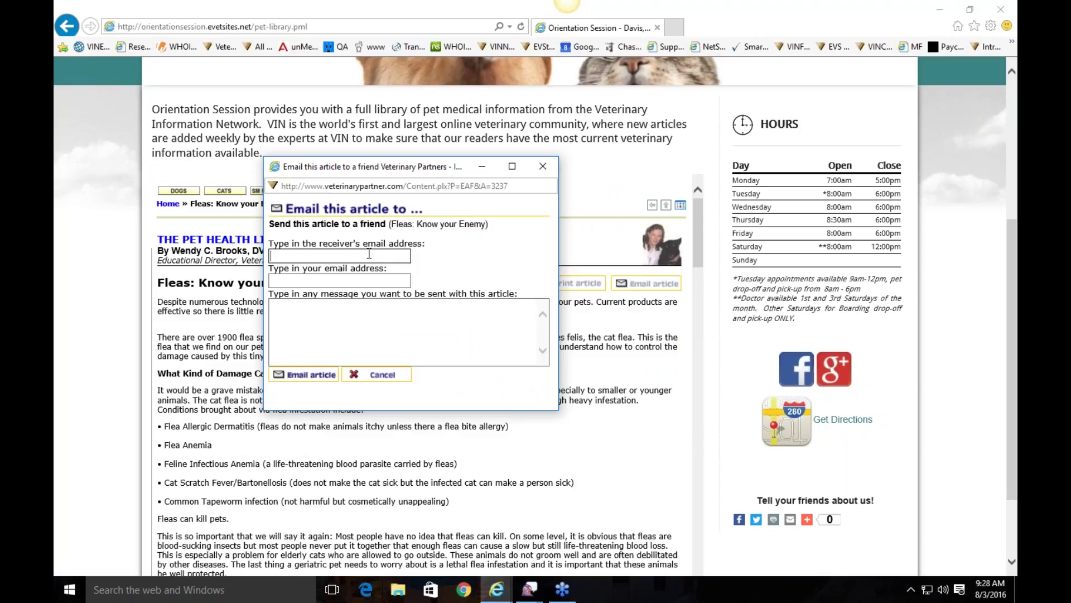
click(377, 315)
text(Mor)
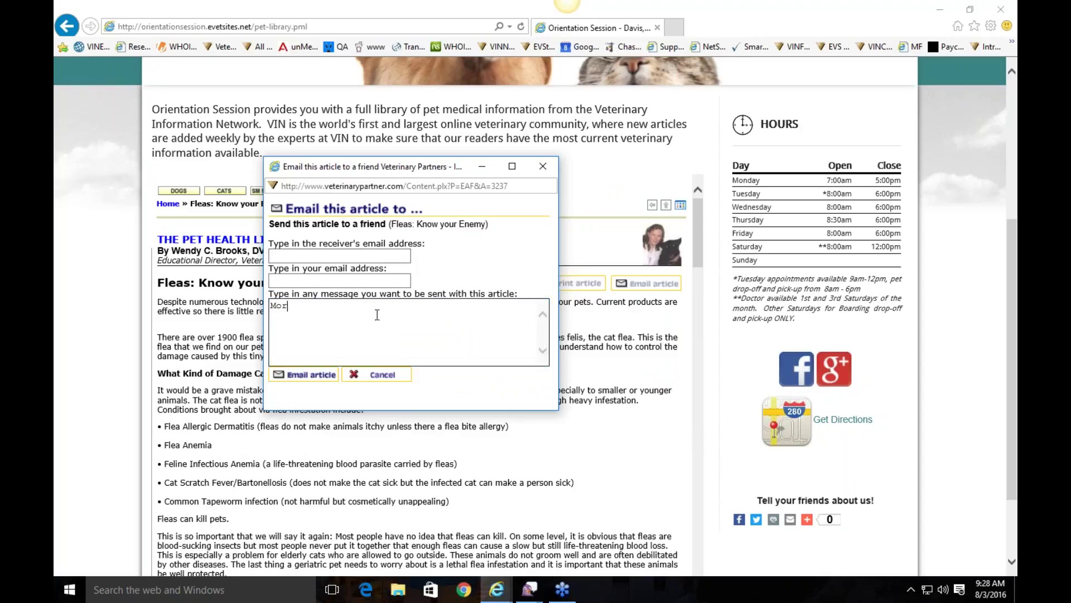
text(e about what we were discussing)
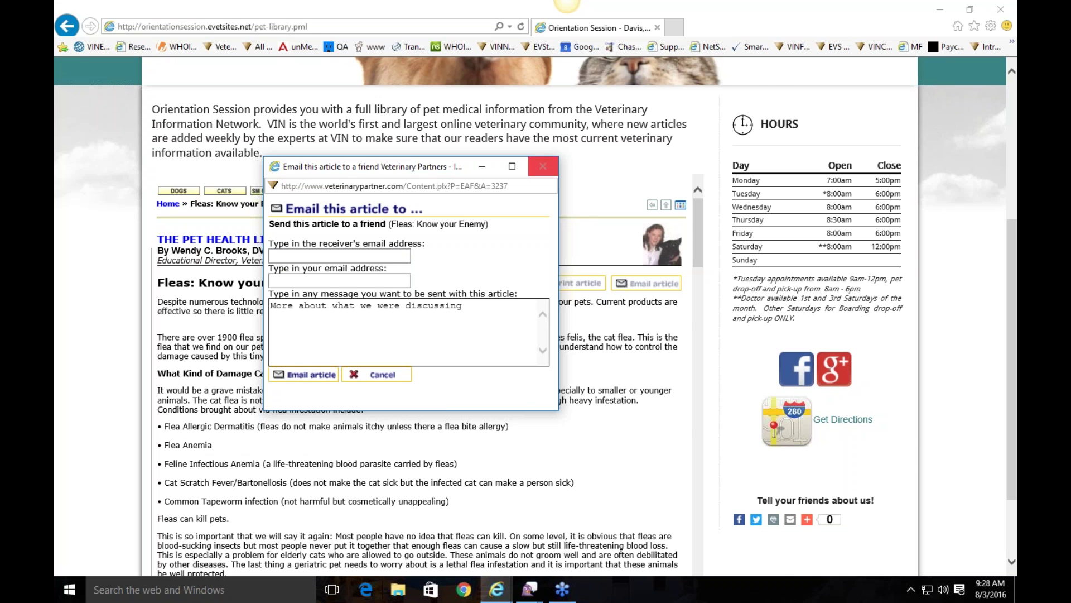
click(541, 167)
scroll(524, 355, up, 5)
scroll(525, 354, down, 2)
scroll(525, 355, down, 5)
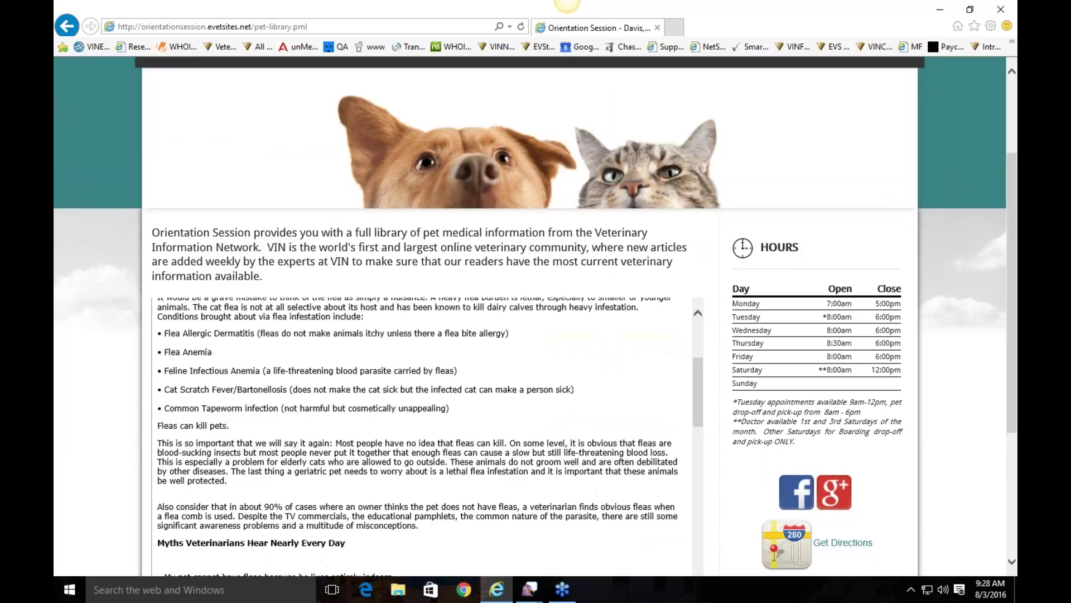
scroll(569, 373, up, 4)
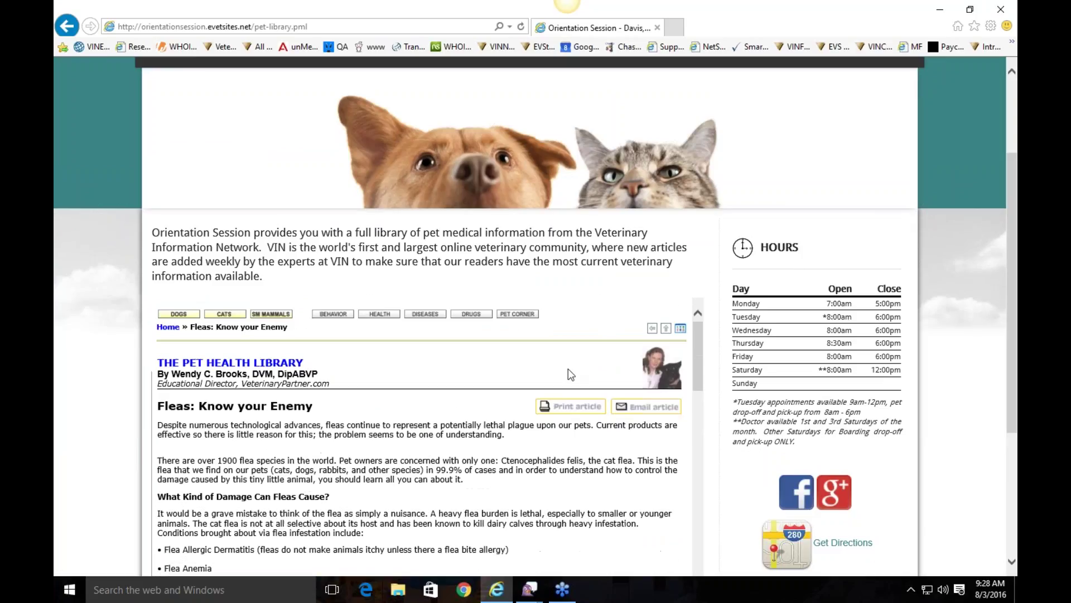
Step: Return the Pet Library to its search home and go to the Pet Food Recalls page
click(168, 326)
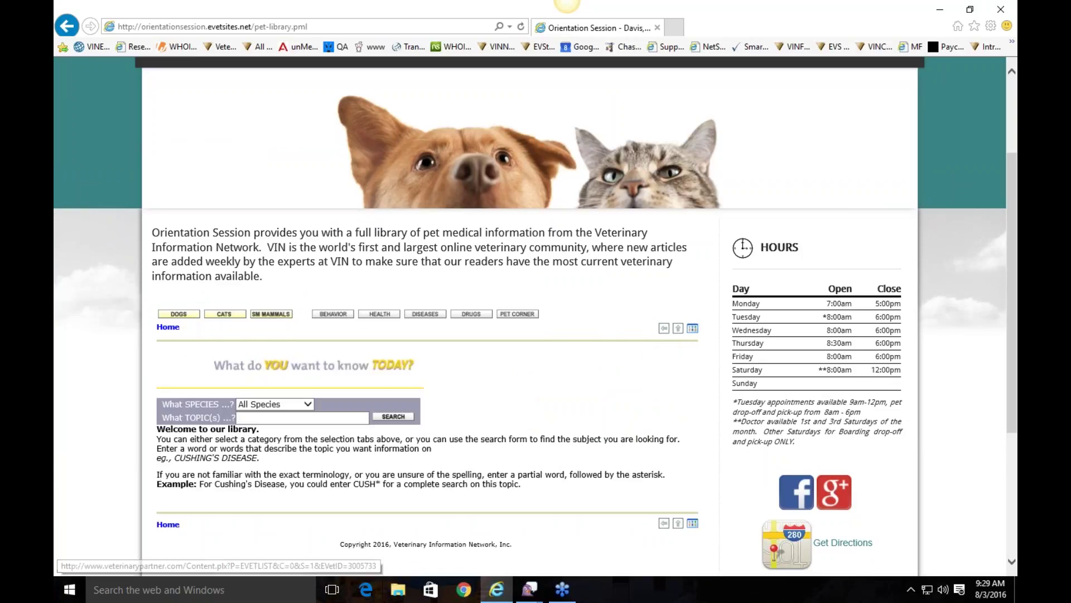
click(333, 419)
scroll(572, 354, up, 3)
mouse_move(514, 194)
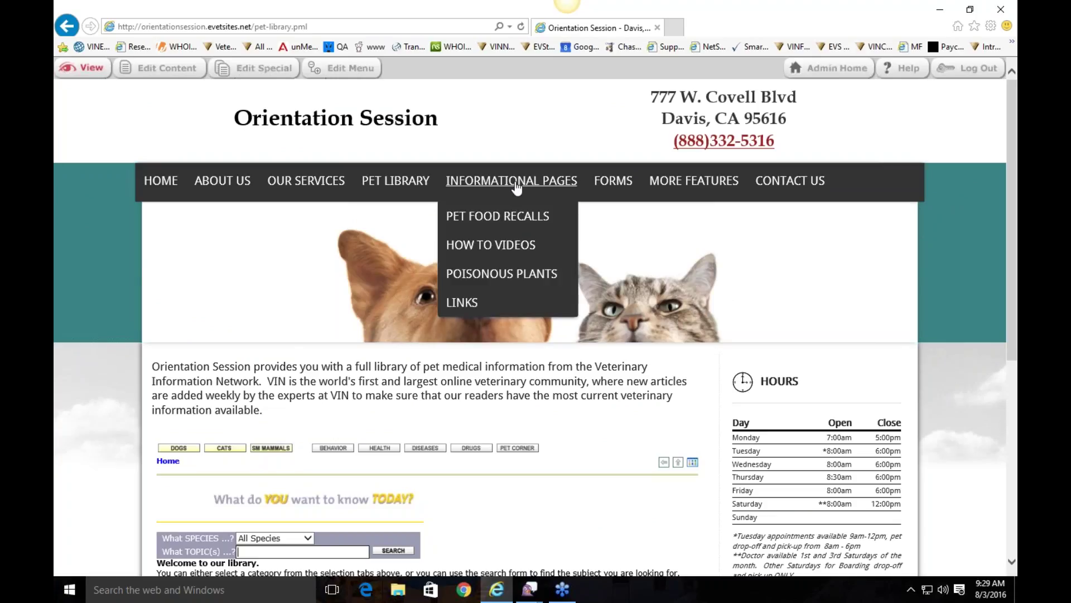
click(508, 216)
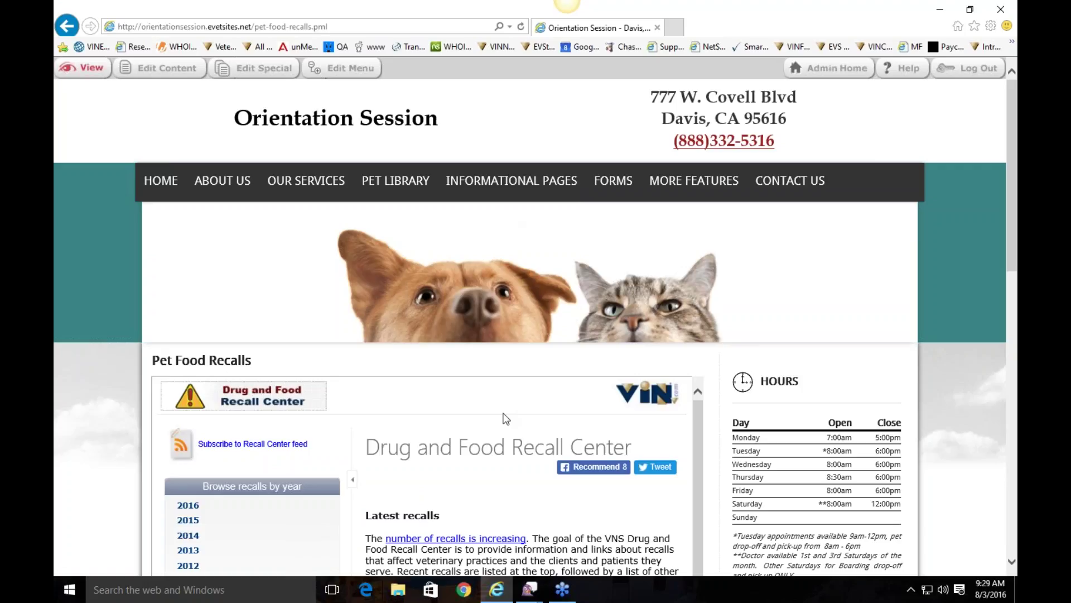
Step: Read through the Pet Food Recalls page, then go to Informational Pages > How To Videos
scroll(506, 419, down, 1)
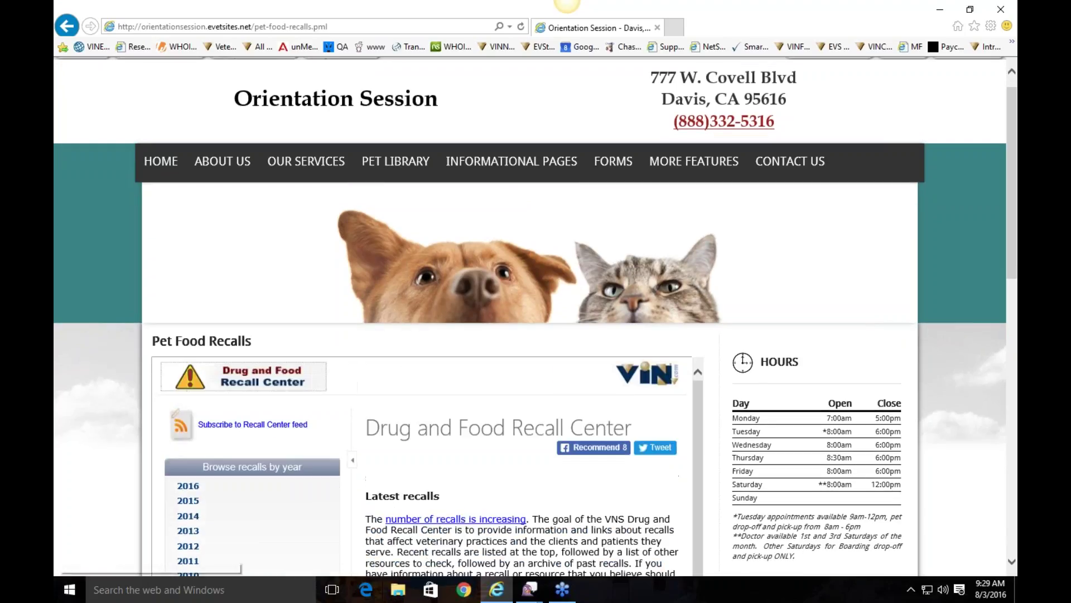
scroll(698, 404, down, 4)
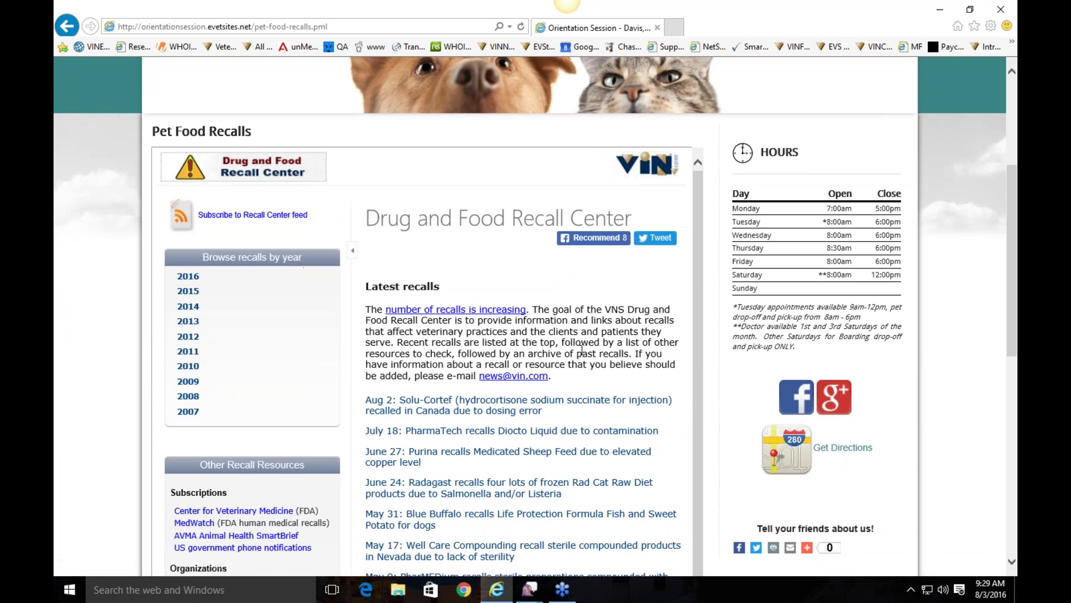
scroll(581, 335, down, 1)
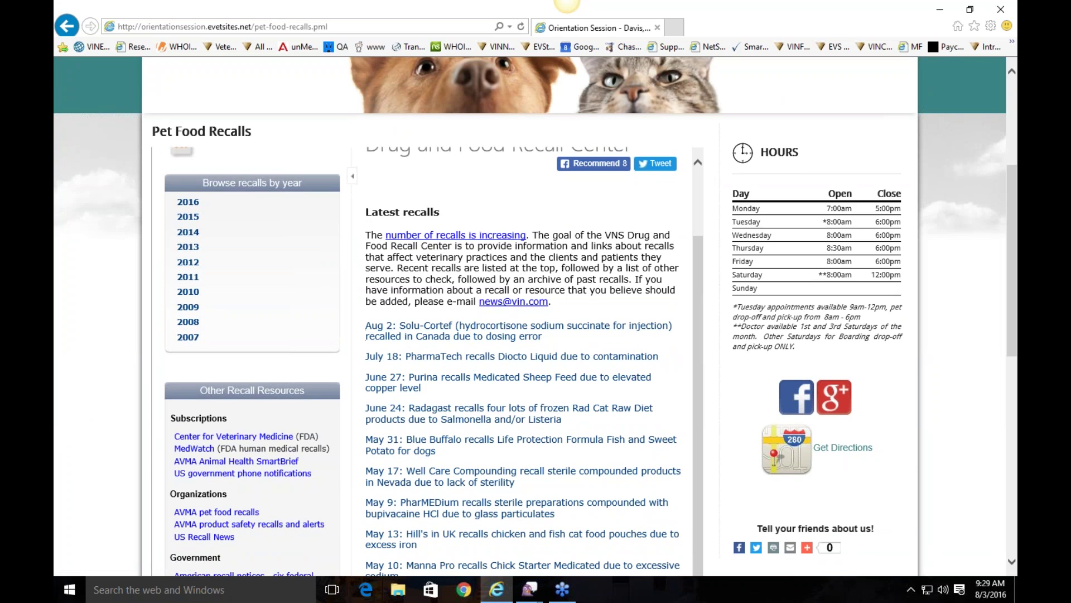
scroll(429, 334, down, 6)
scroll(618, 337, up, 7)
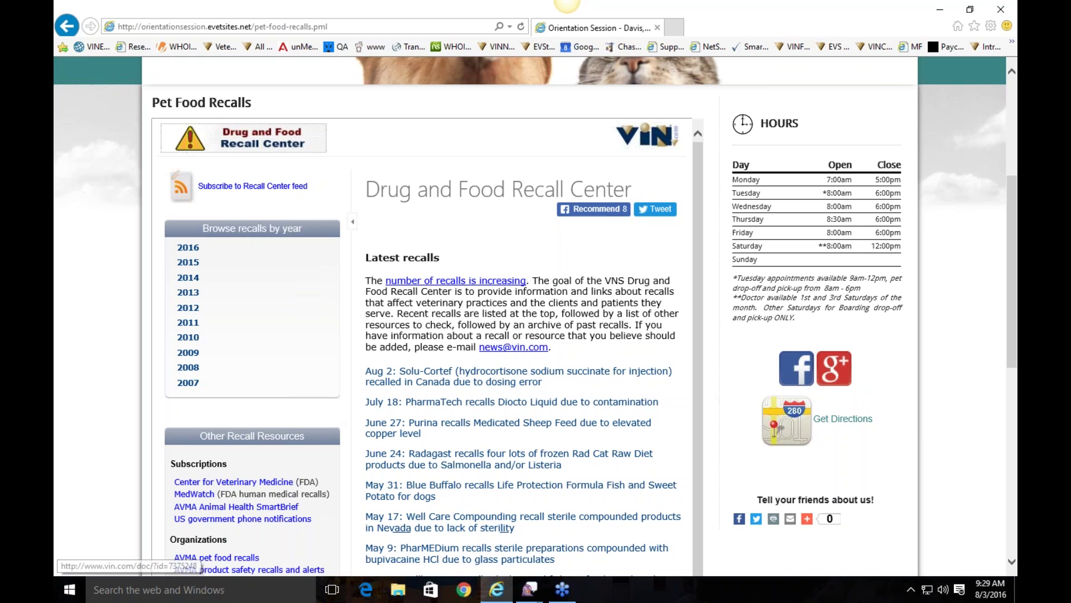
scroll(459, 260, up, 5)
mouse_move(507, 180)
click(506, 245)
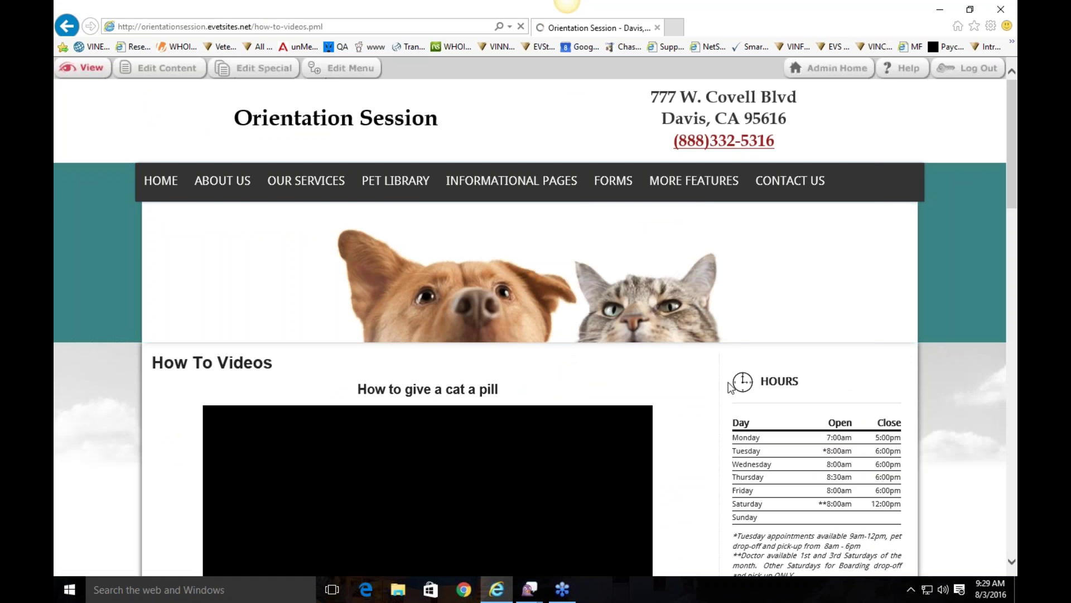
Step: Review the How To Videos page, including the 'How to give a cat a pill' video
scroll(670, 363, down, 4)
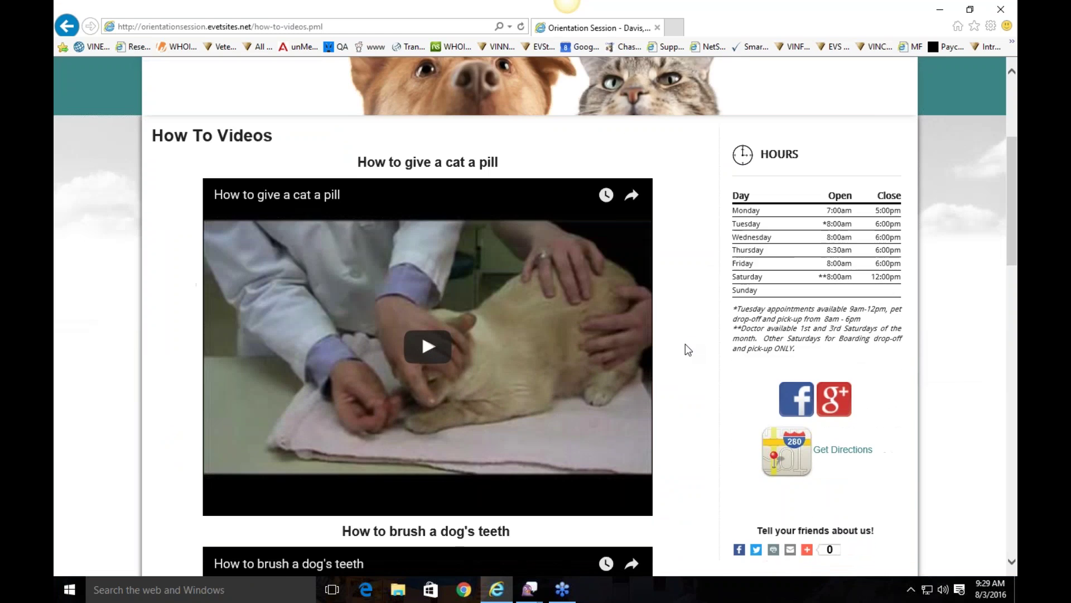
scroll(685, 344, down, 8)
scroll(685, 344, down, 12)
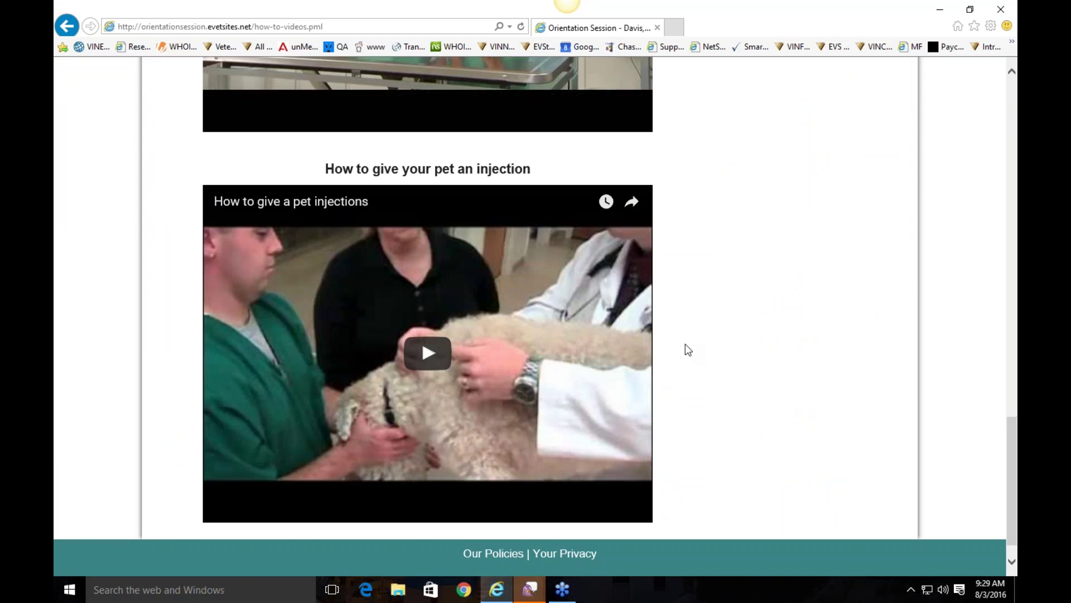
scroll(685, 343, up, 20)
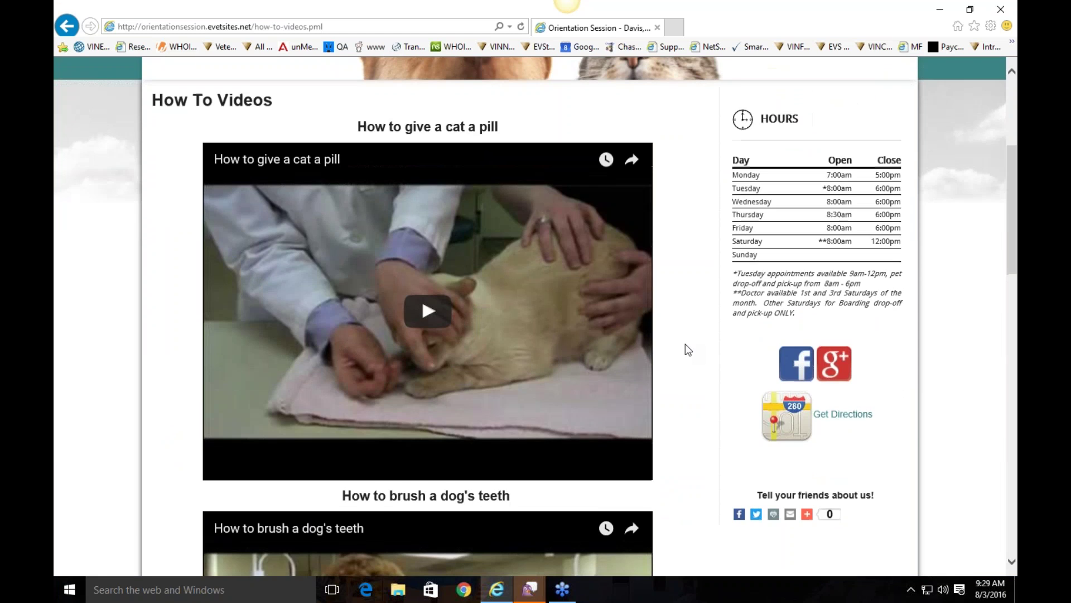
scroll(685, 344, up, 5)
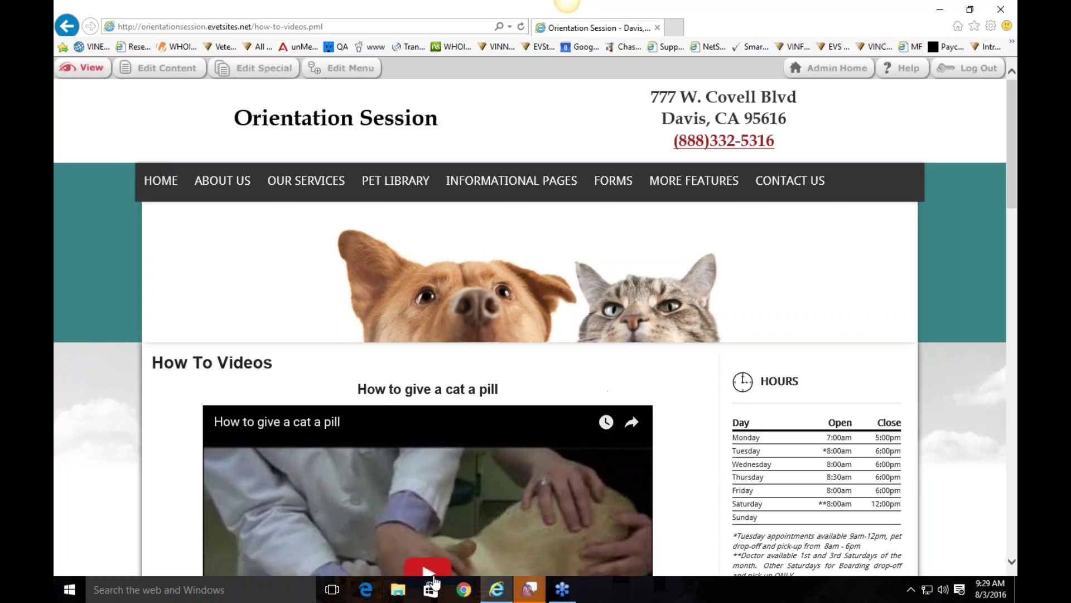
Step: Go to Informational Pages > Poisonous Plants and skim the toxic plant list
mouse_move(512, 180)
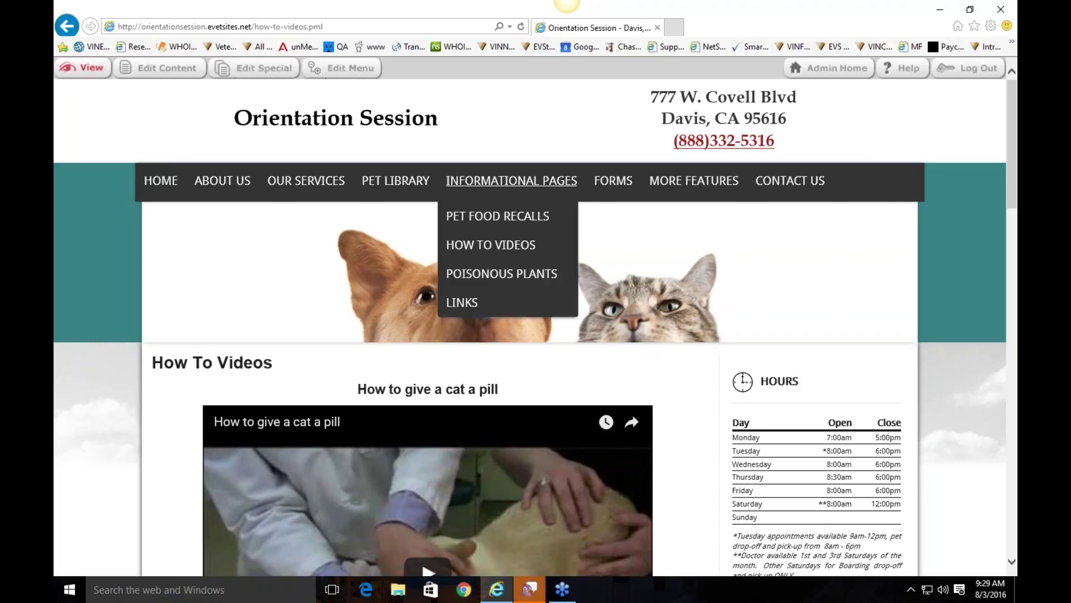
click(514, 276)
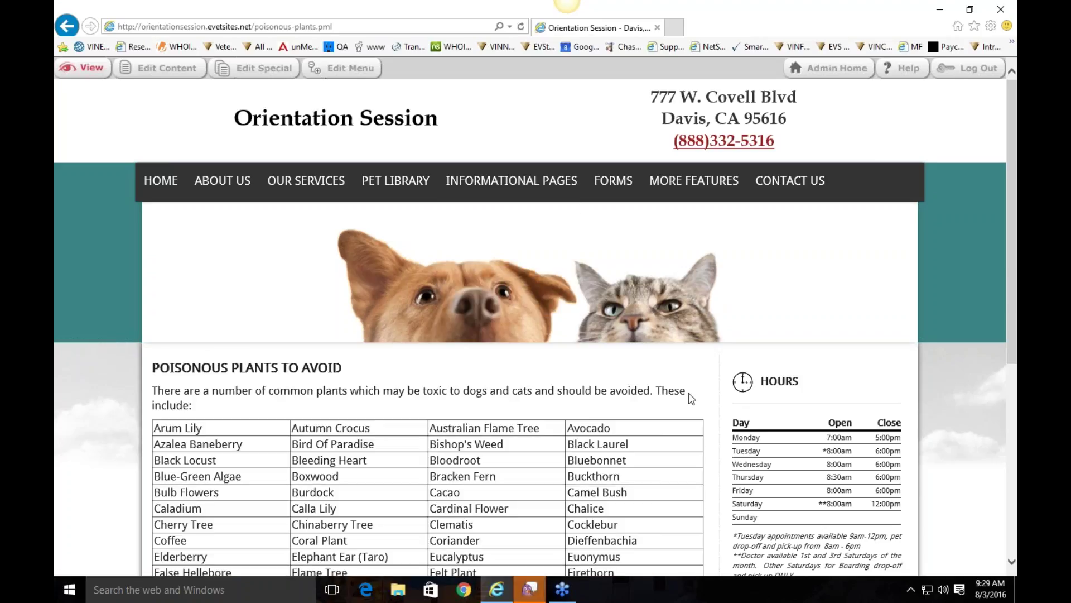
scroll(703, 377, down, 2)
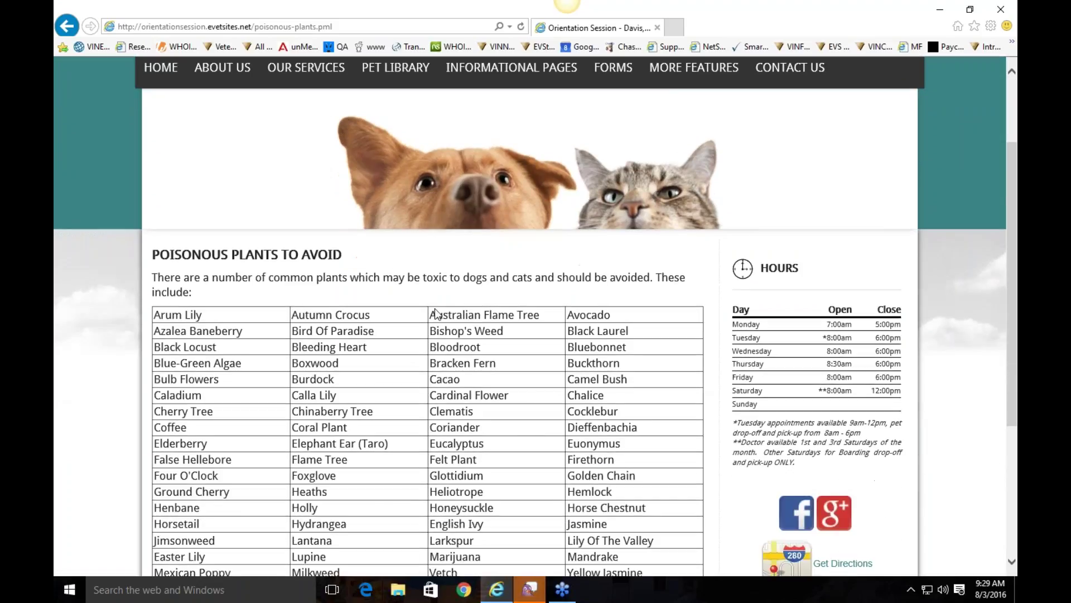
scroll(281, 343, up, 2)
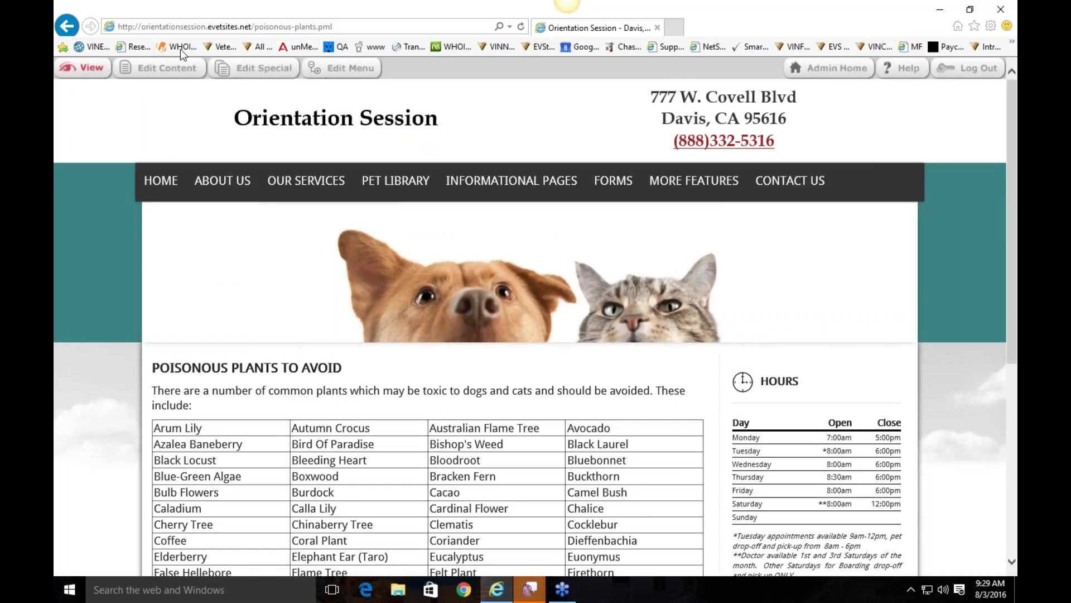
click(167, 68)
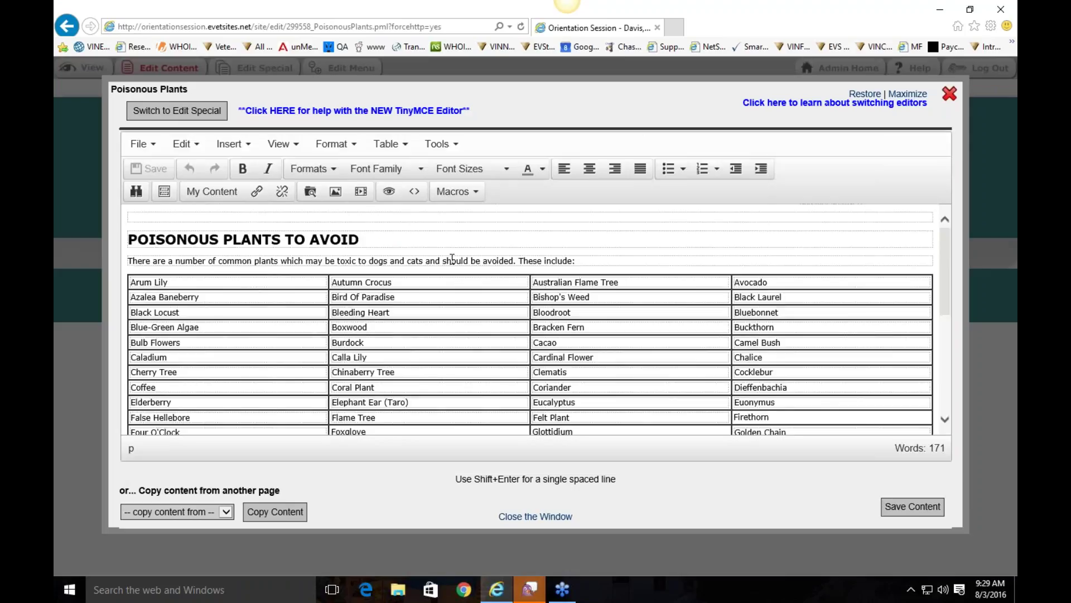
click(246, 300)
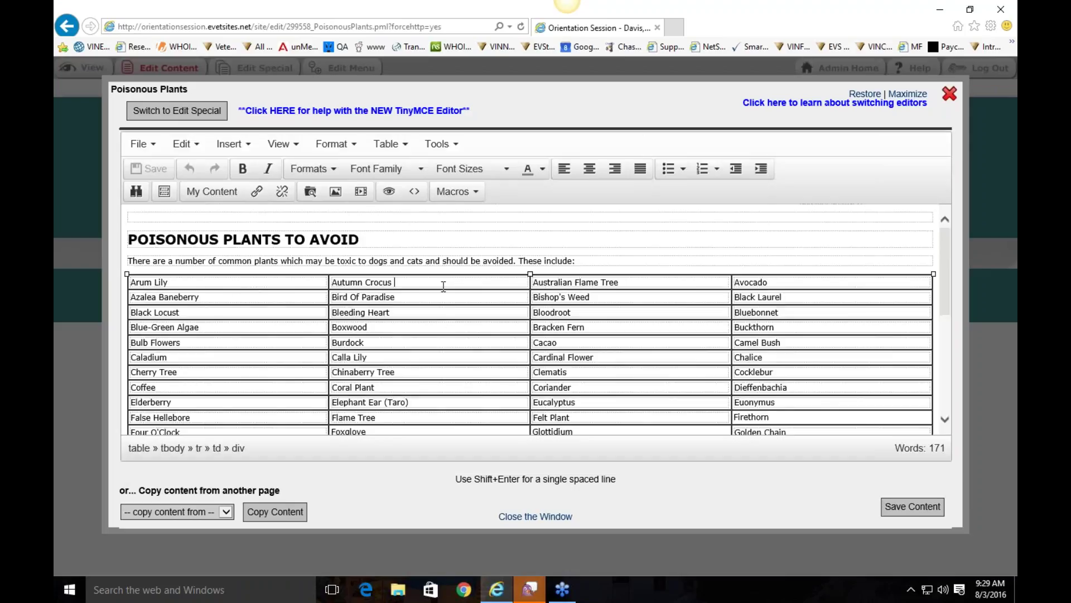
scroll(548, 312, down, 5)
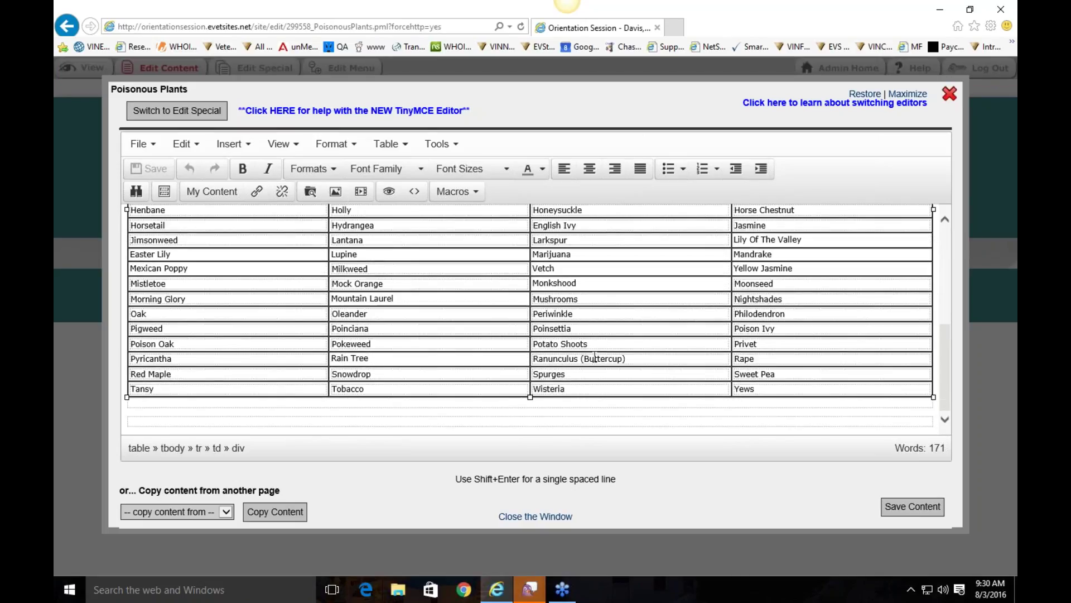
click(579, 388)
right_click(575, 388)
mouse_move(636, 440)
mouse_move(623, 418)
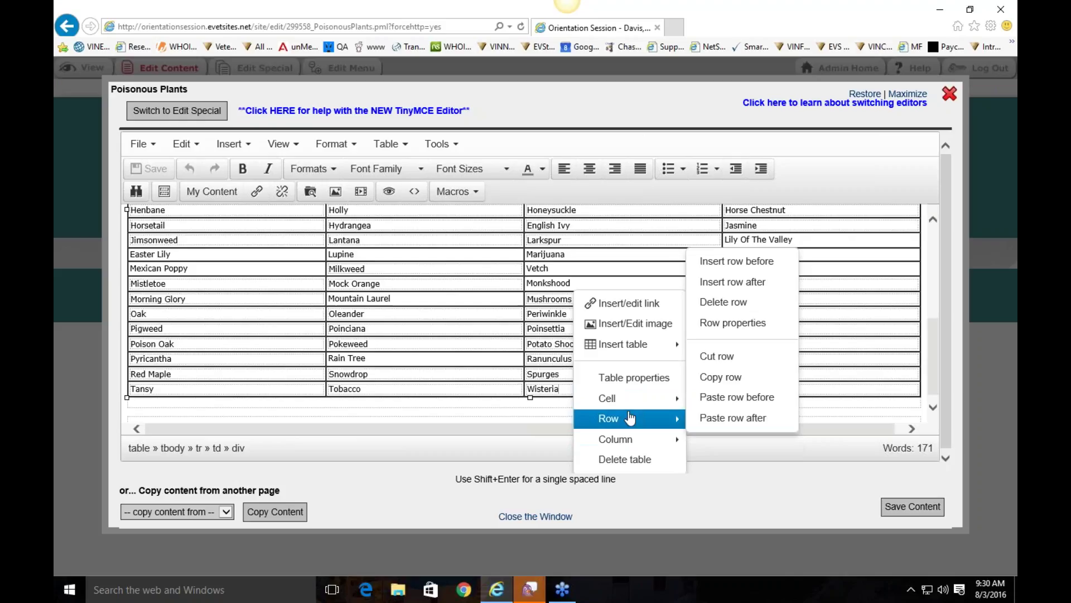
click(725, 419)
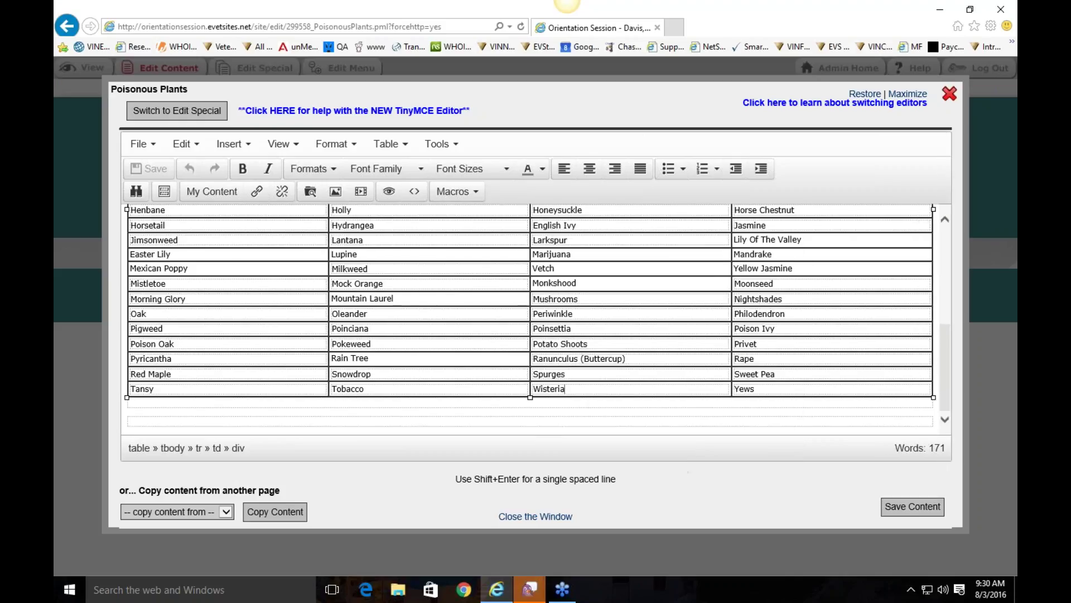
scroll(784, 407, up, 3)
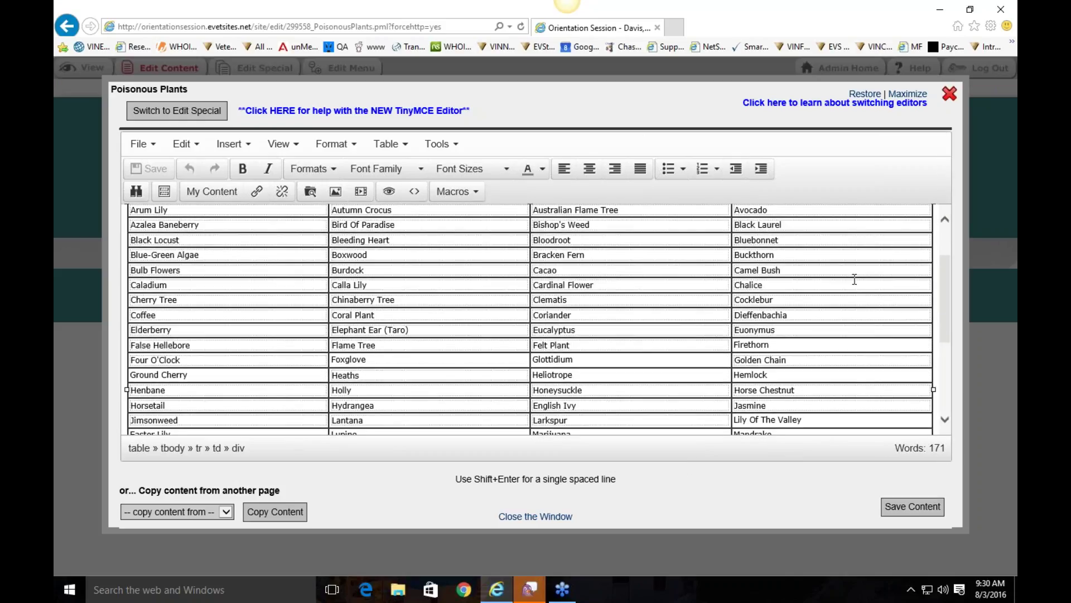
click(949, 94)
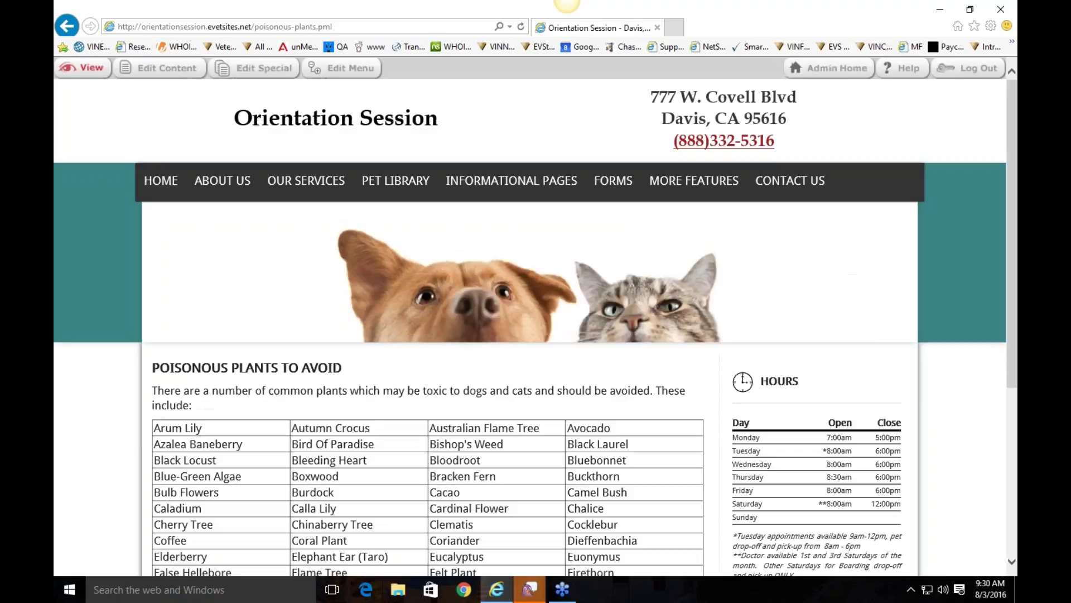
Step: Read through the Informational Pages > Links page, then go to the Forms page from the navigation bar
mouse_move(481, 259)
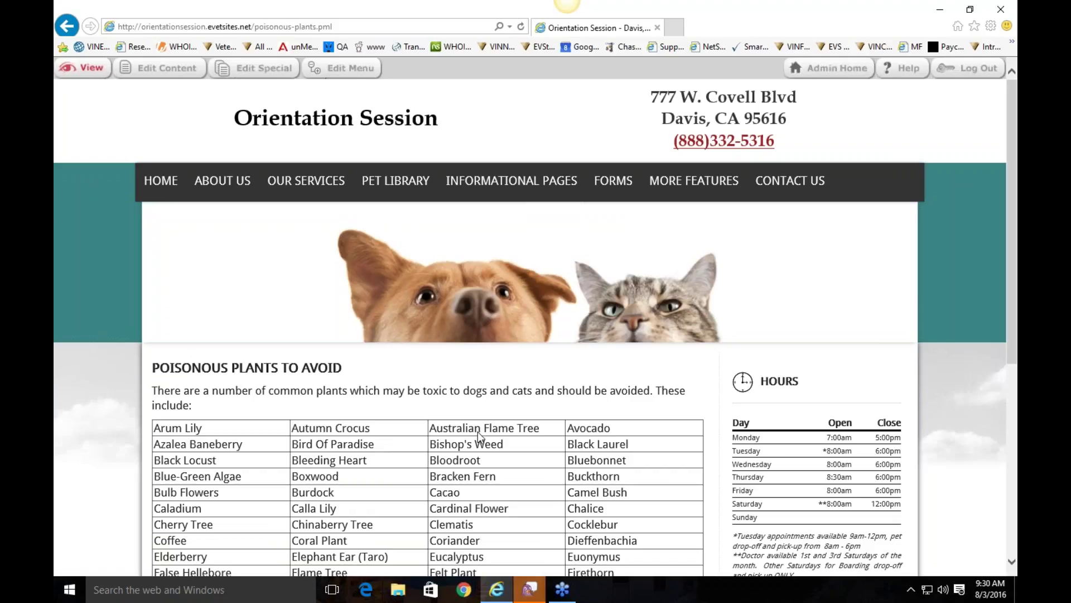
mouse_move(498, 199)
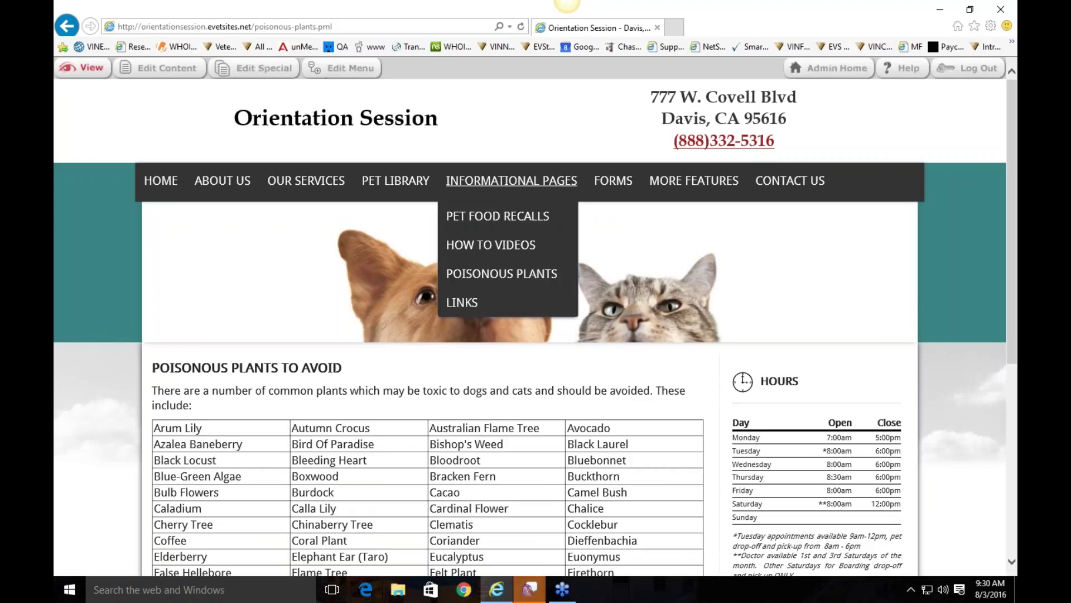
click(468, 303)
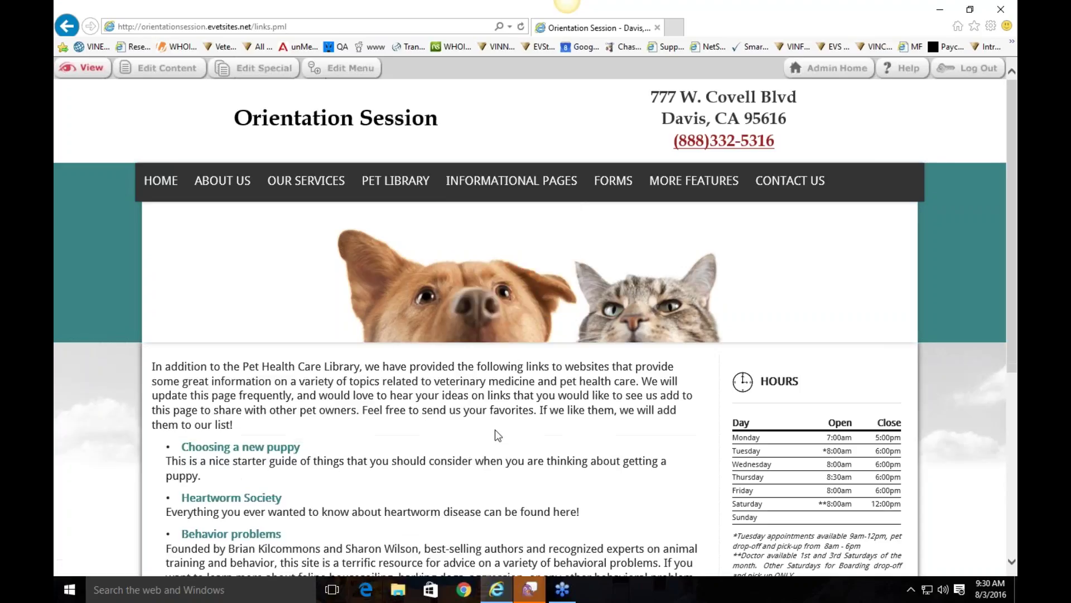
scroll(375, 465, down, 3)
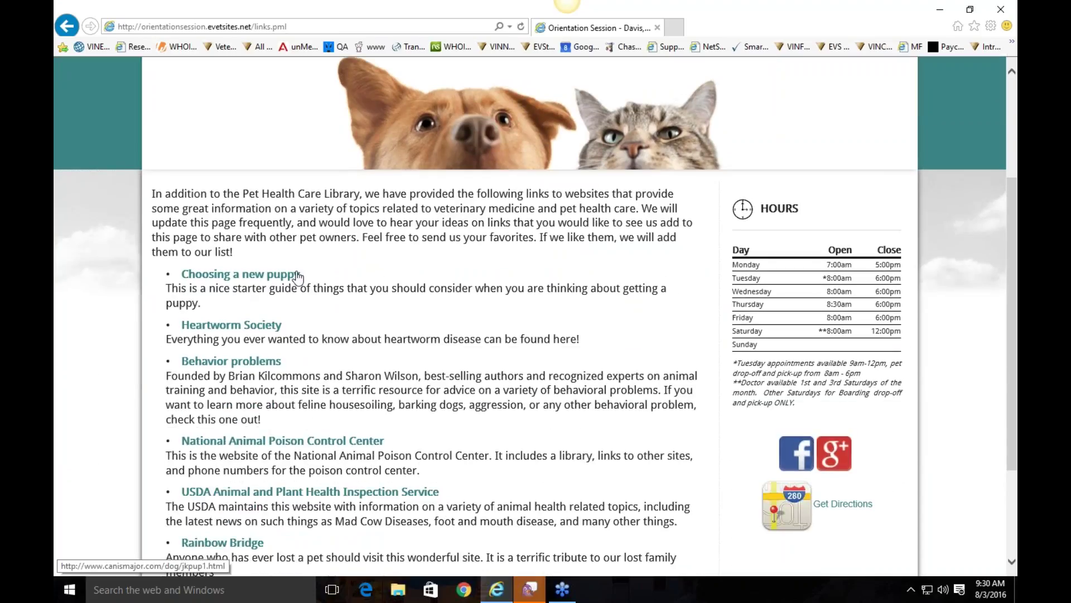
scroll(530, 316, up, 3)
scroll(530, 316, down, 3)
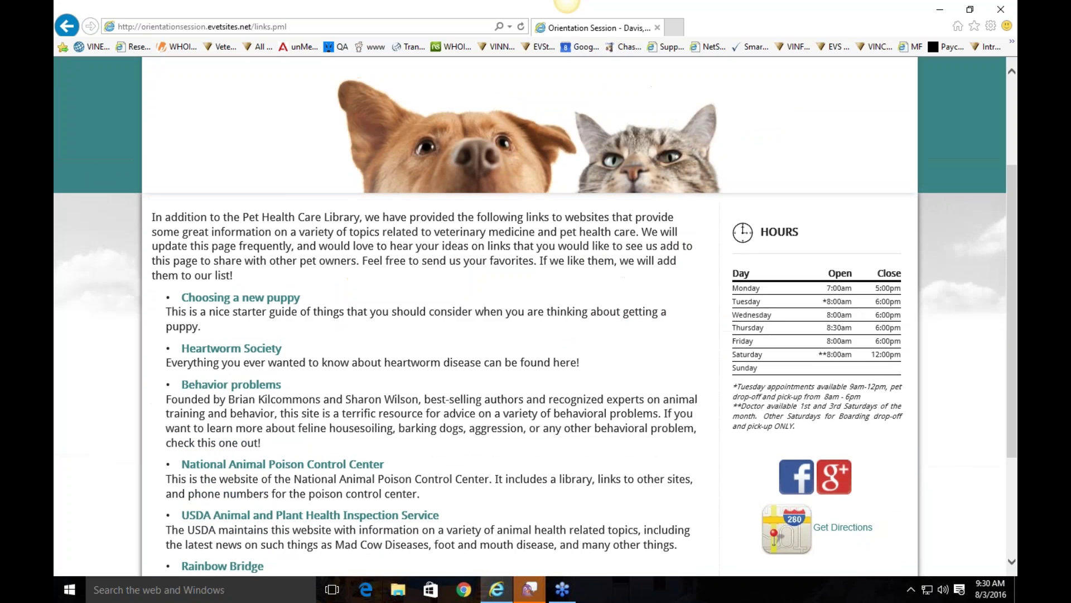
scroll(530, 316, down, 1)
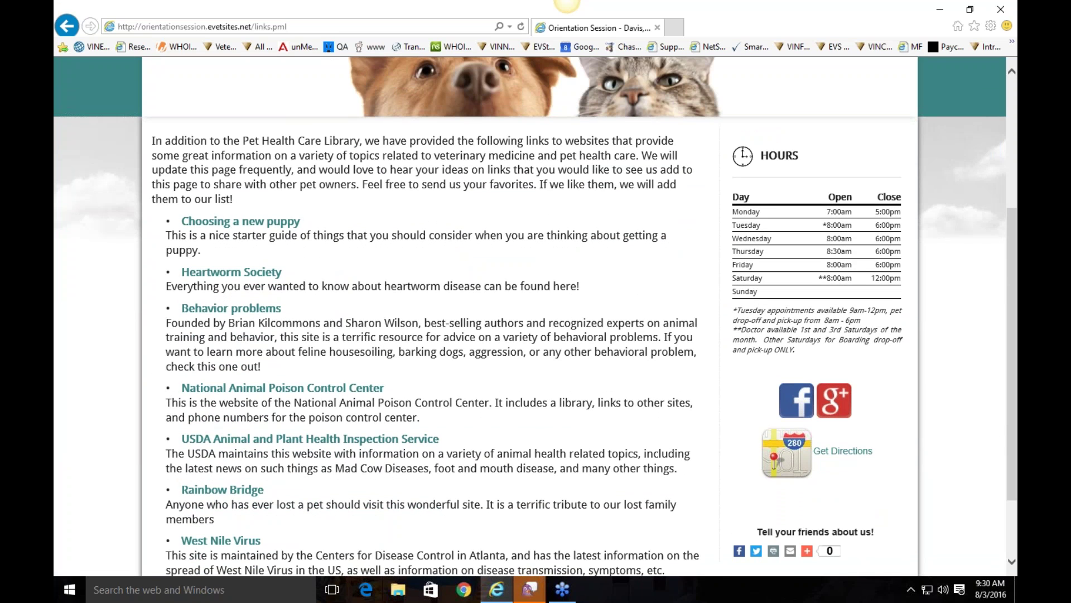
scroll(289, 258, down, 2)
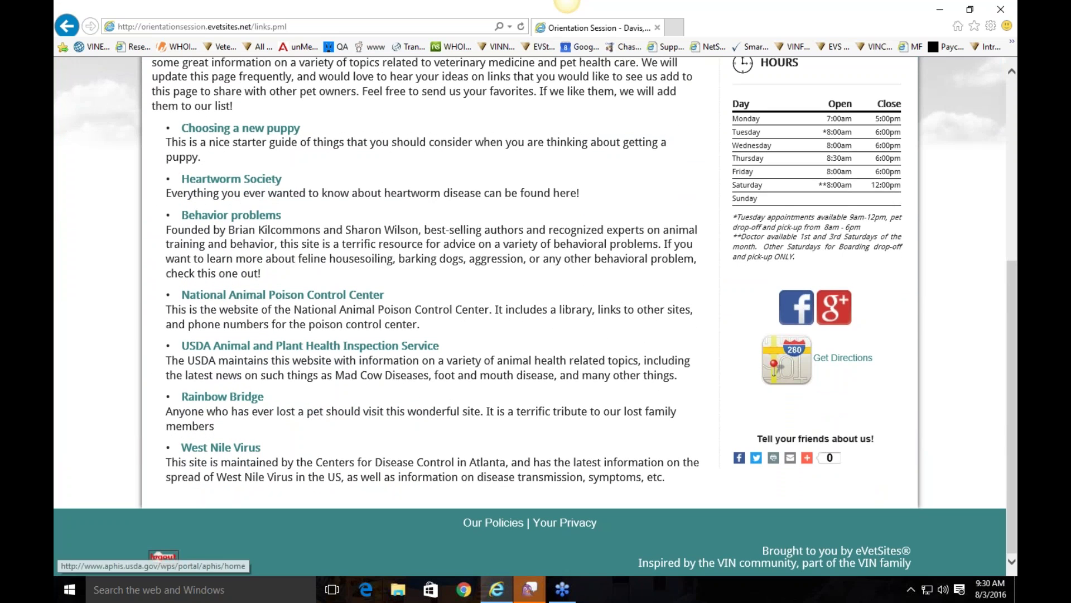
scroll(450, 261, up, 5)
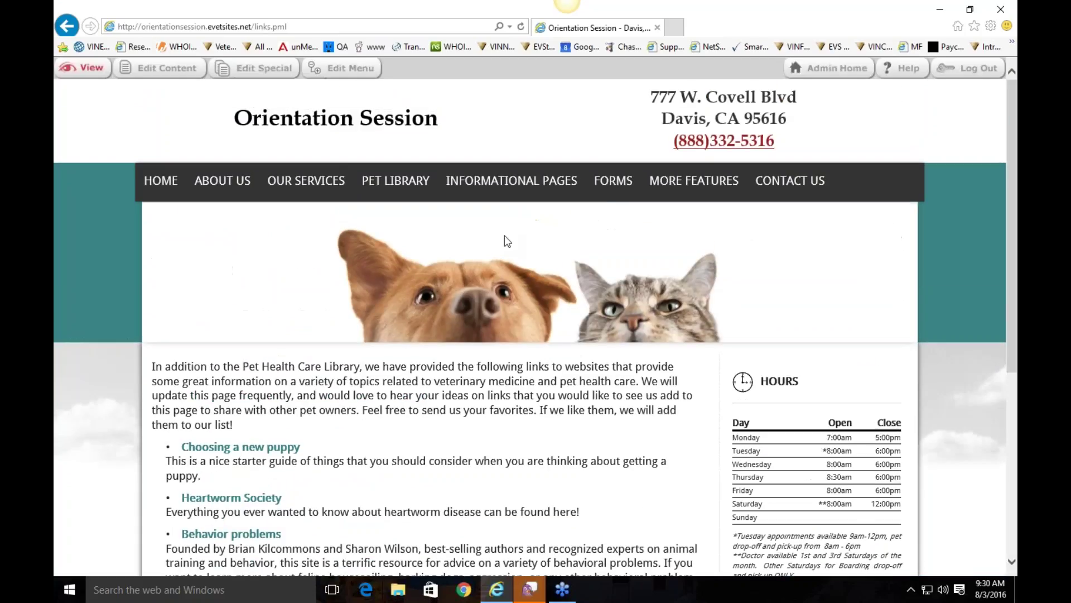
click(612, 189)
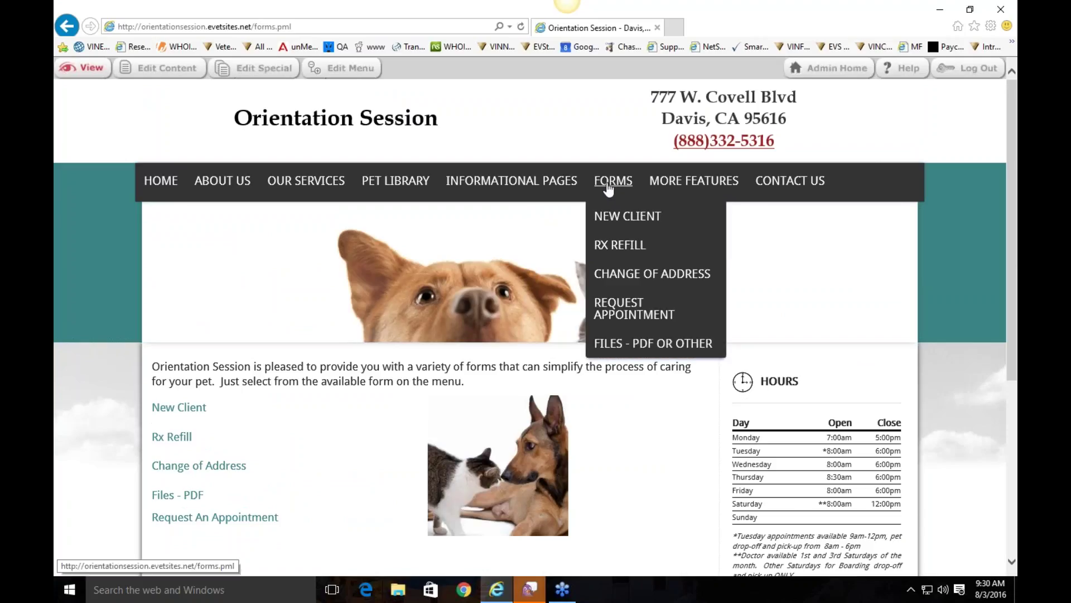
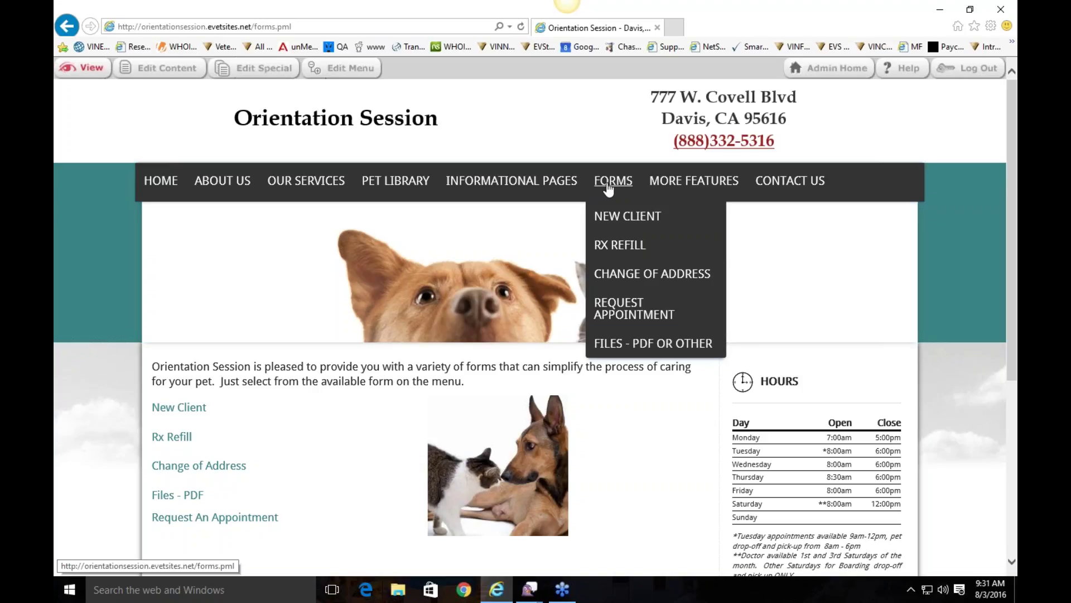
Step: Test the Employment Application link on Files - PDF or Other, cancel the download, and open the admin file list
click(690, 342)
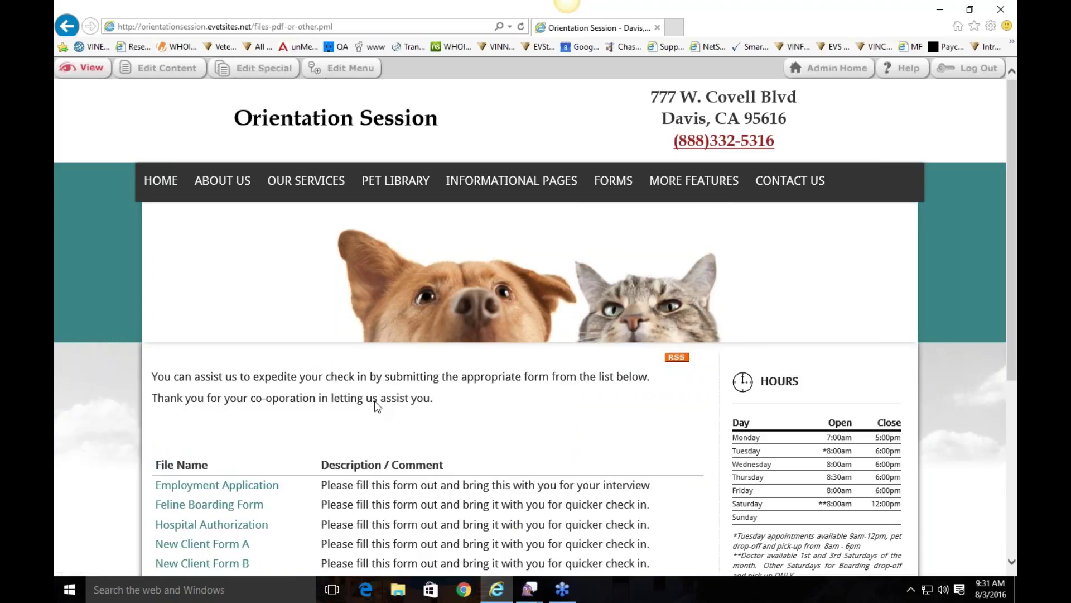
scroll(374, 401, down, 3)
click(228, 274)
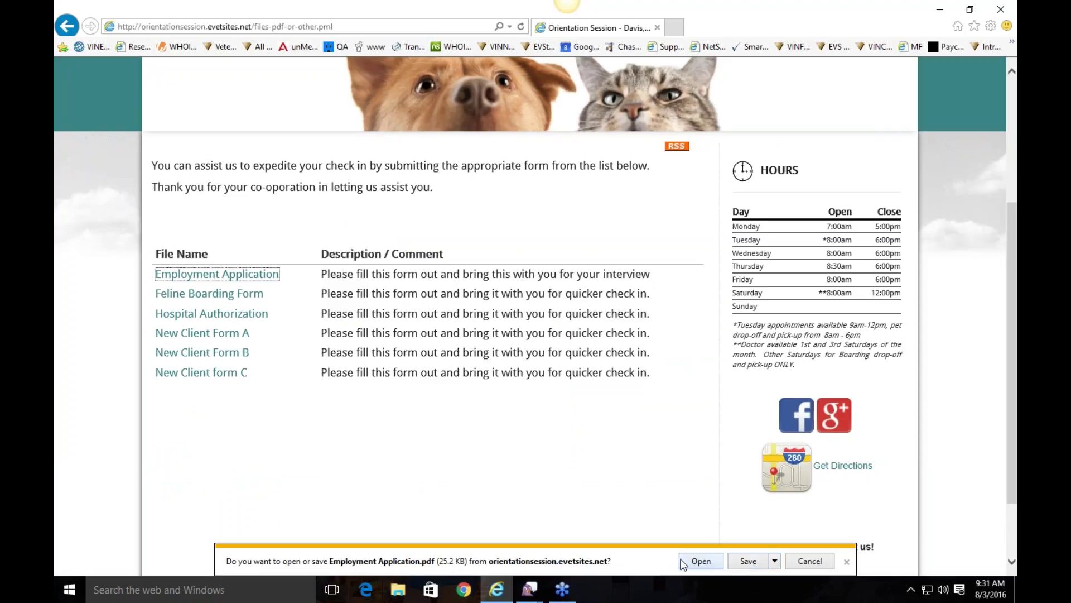
click(494, 381)
click(846, 561)
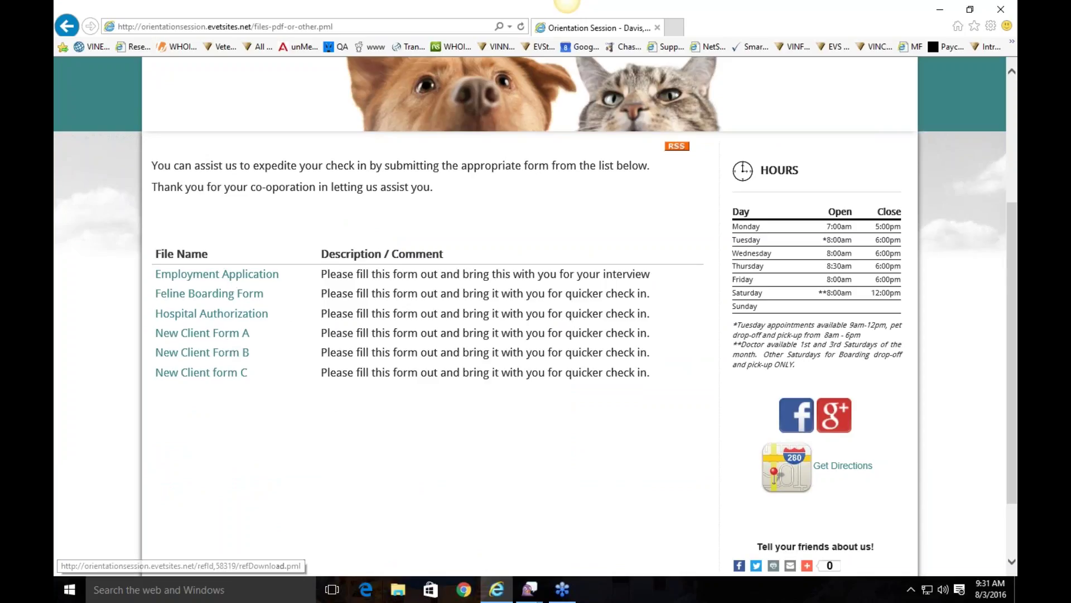
scroll(399, 338, up, 4)
click(263, 74)
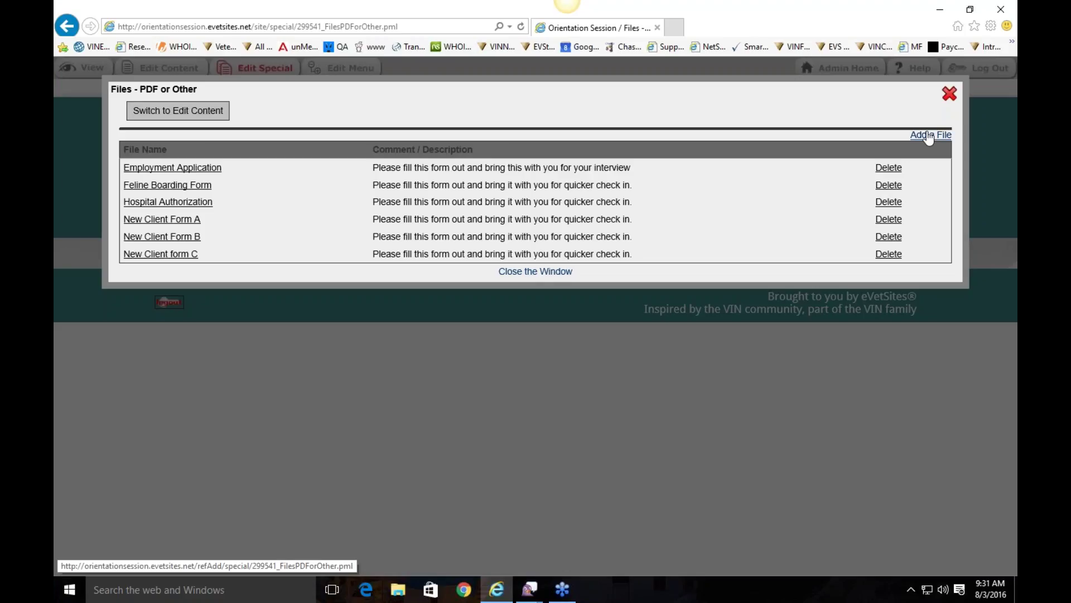
Step: View the Feline Boarding Form's Update a File form, then close the editor without saving
click(168, 185)
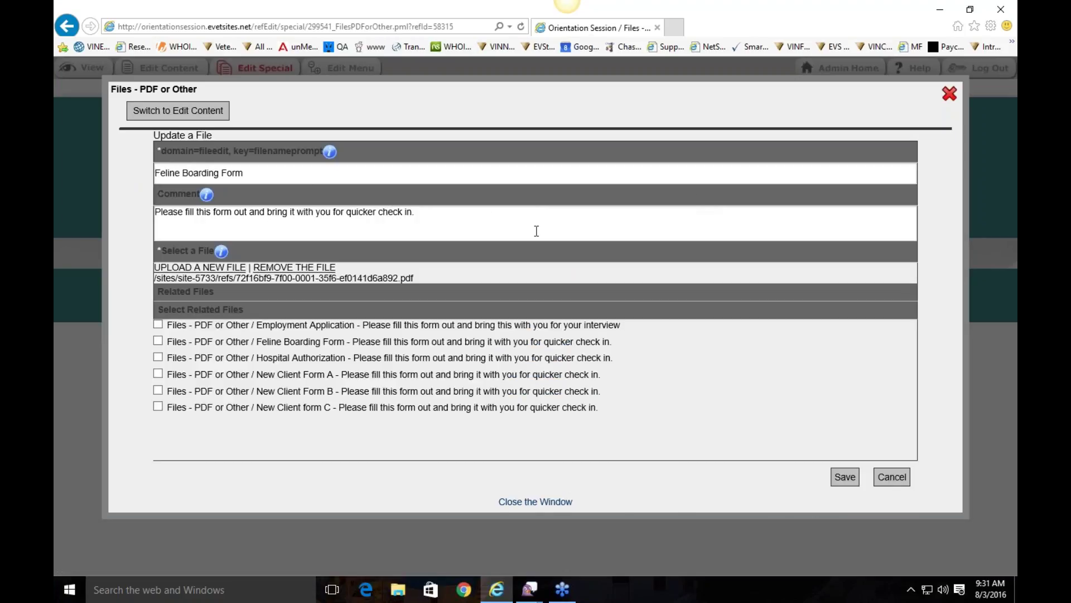
click(950, 100)
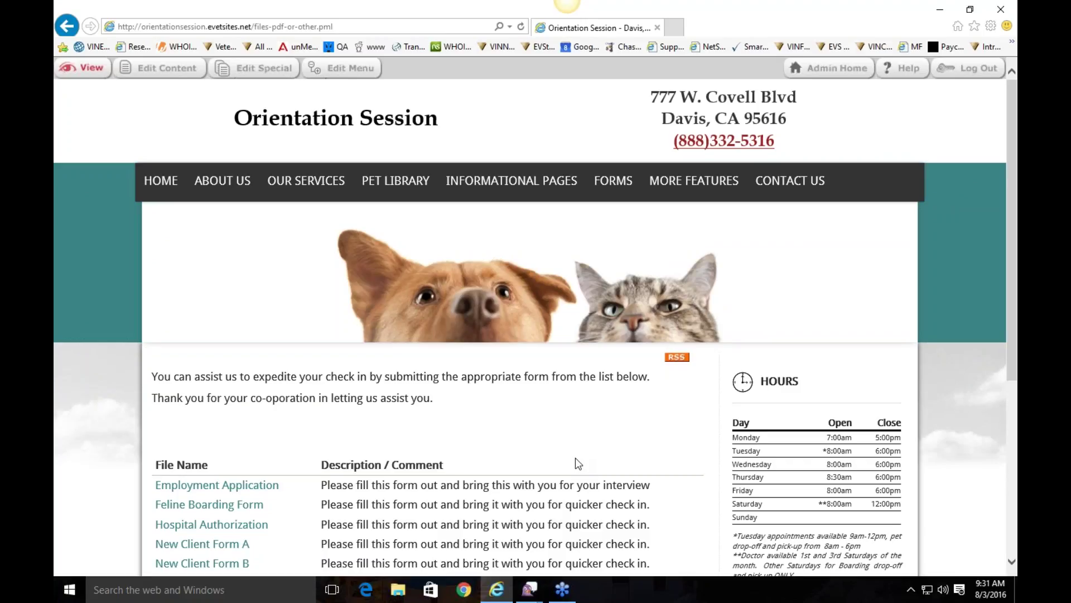
Step: Load Forms > New Client and look over the New Client Check In page
mouse_move(625, 192)
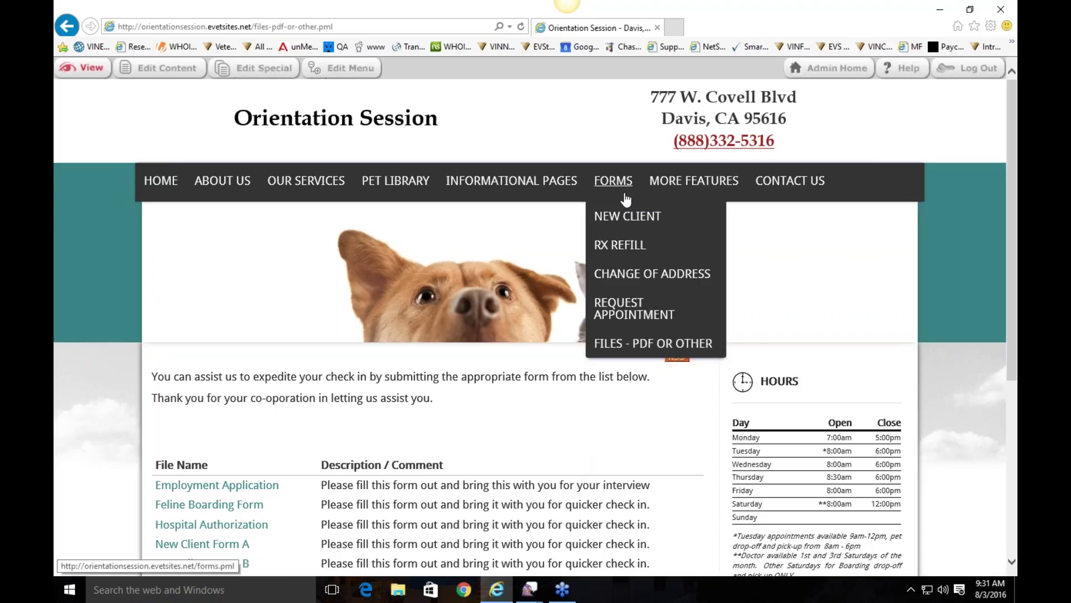
click(628, 219)
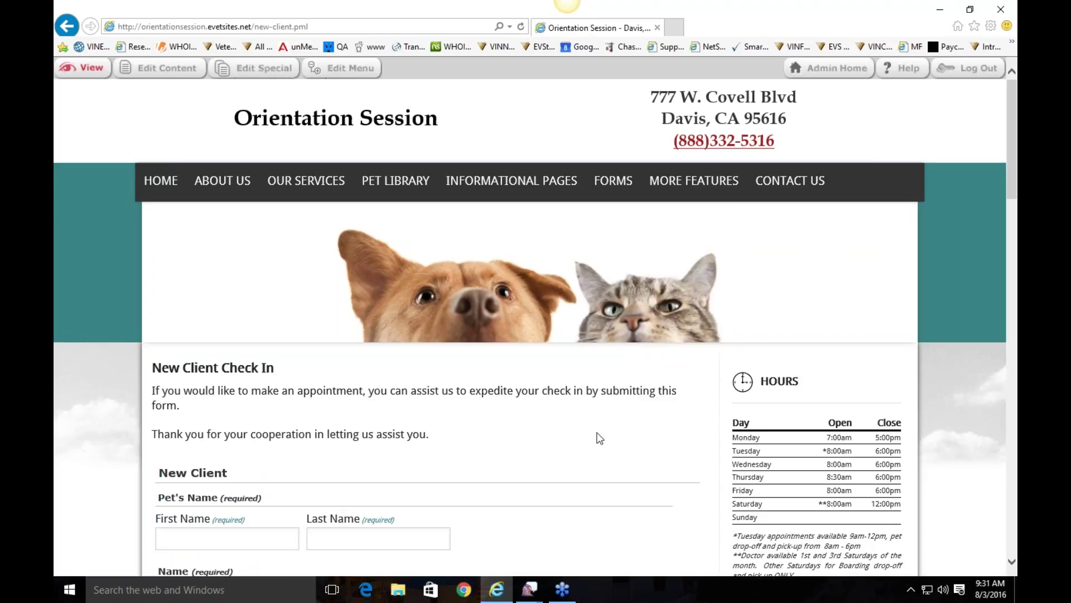
mouse_move(614, 189)
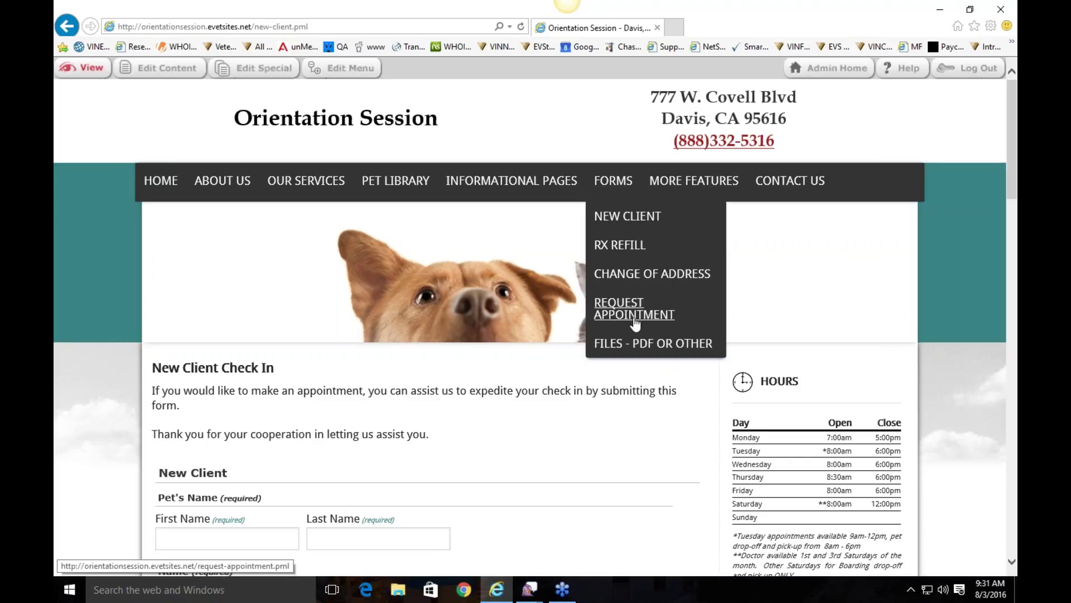
click(633, 218)
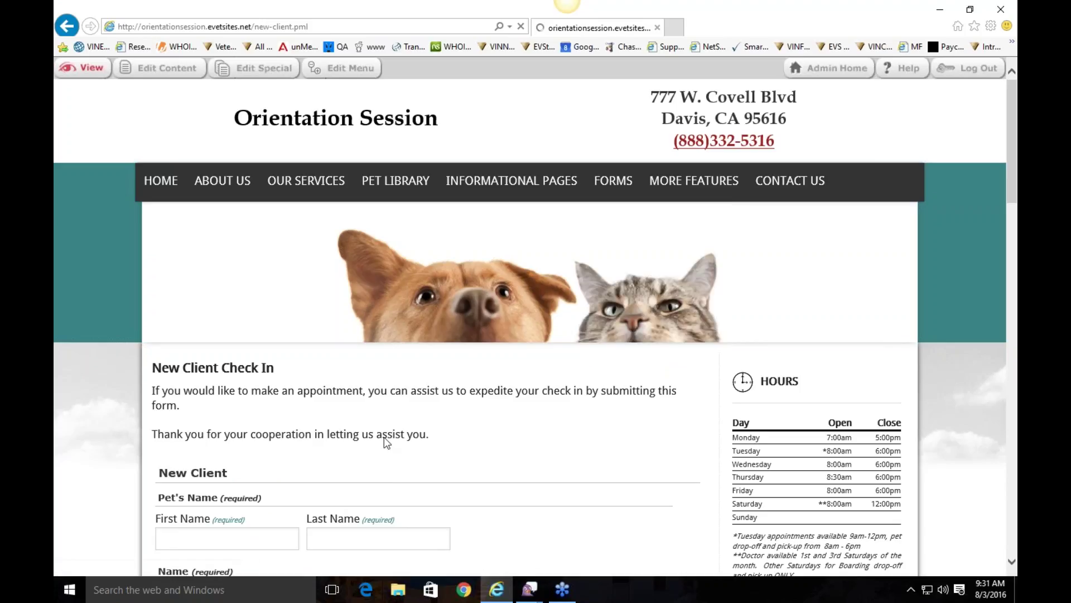
scroll(385, 441, down, 9)
scroll(497, 256, up, 9)
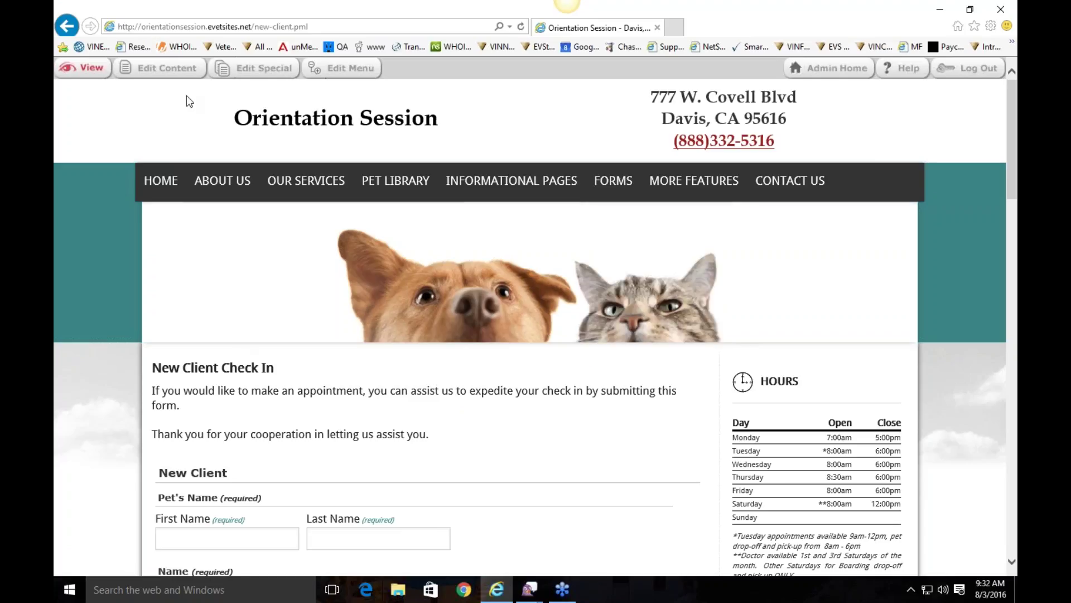
click(161, 68)
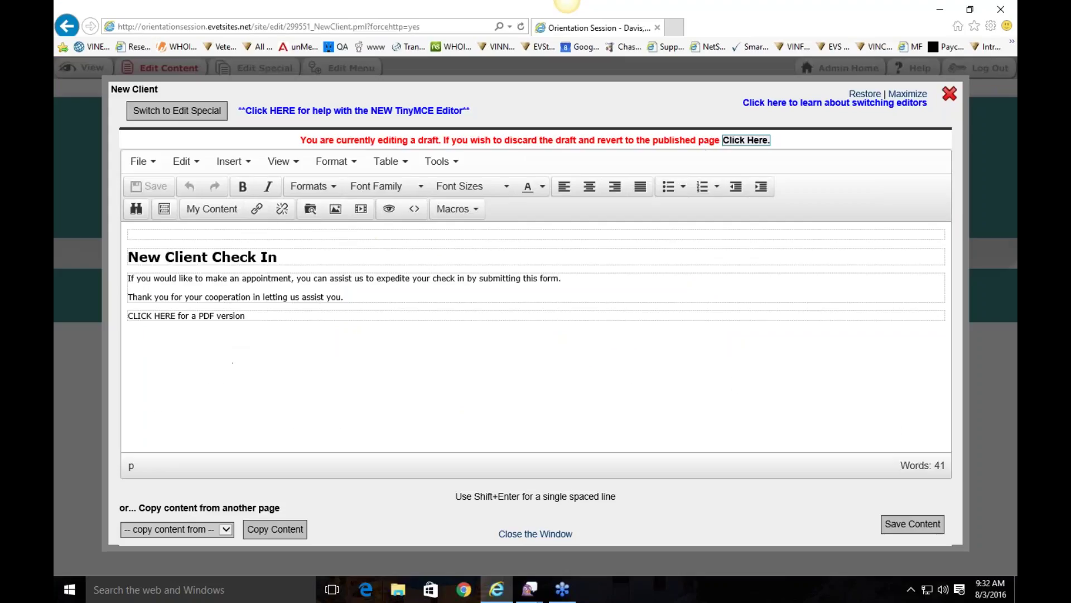
Step: Switch the New Client page to Edit Special and review its form name, recipient and response message
click(272, 317)
click(184, 107)
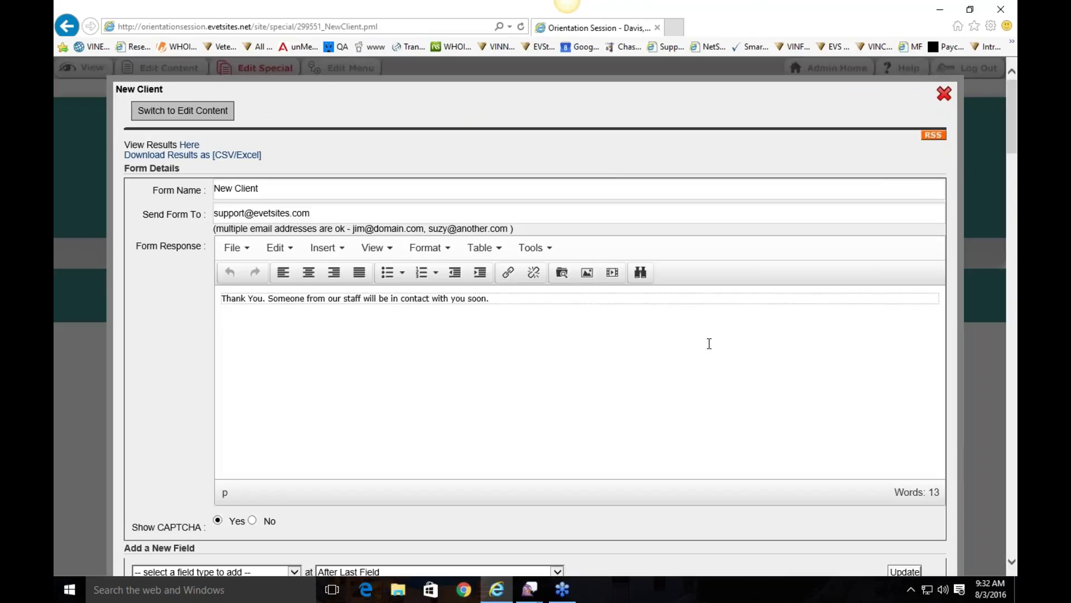
click(293, 187)
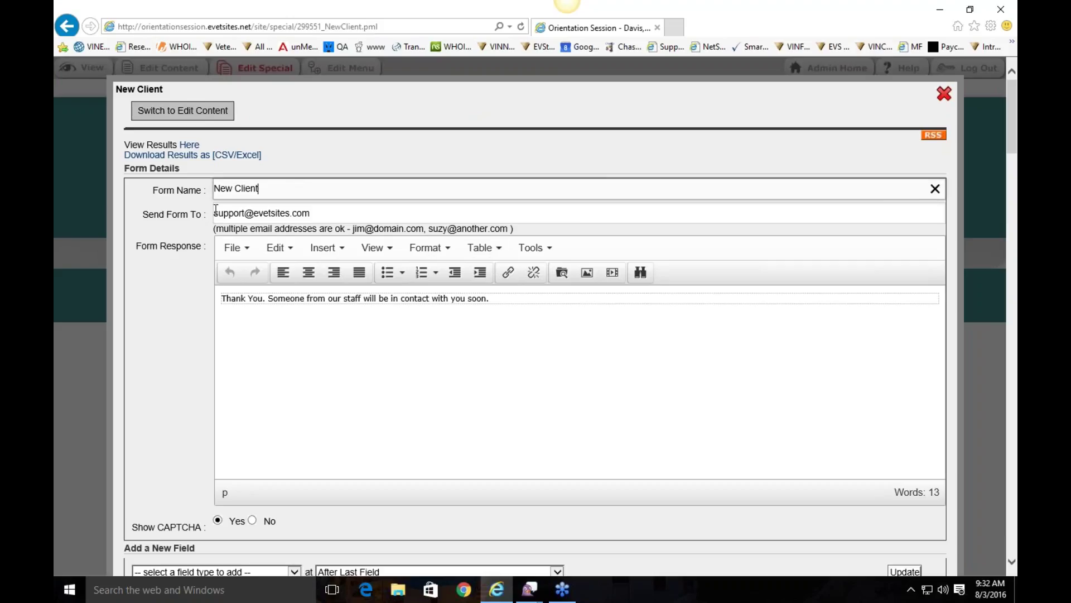
click(314, 211)
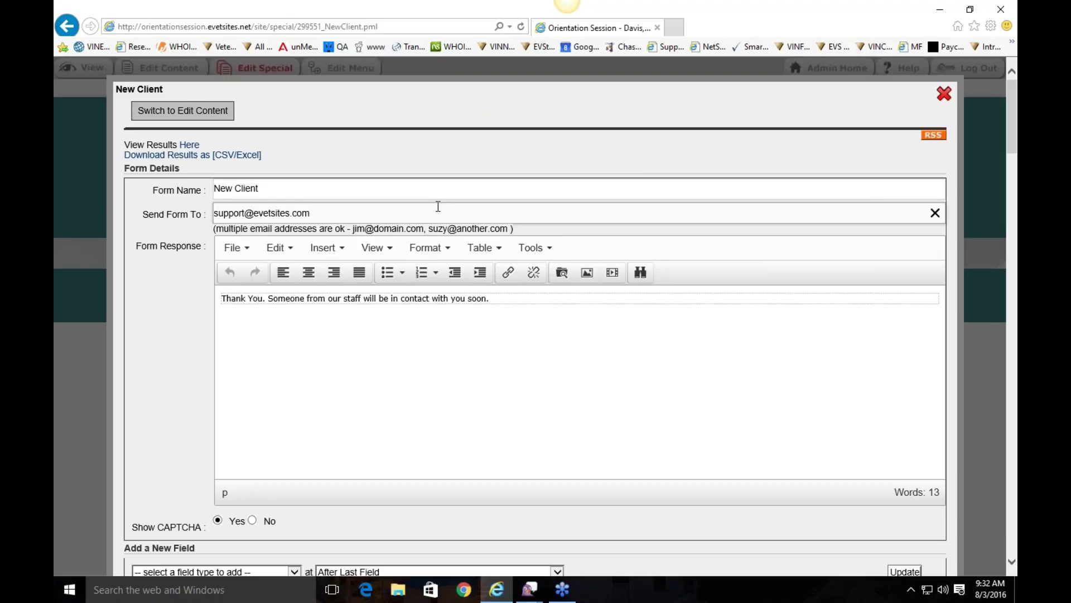
scroll(438, 206, down, 2)
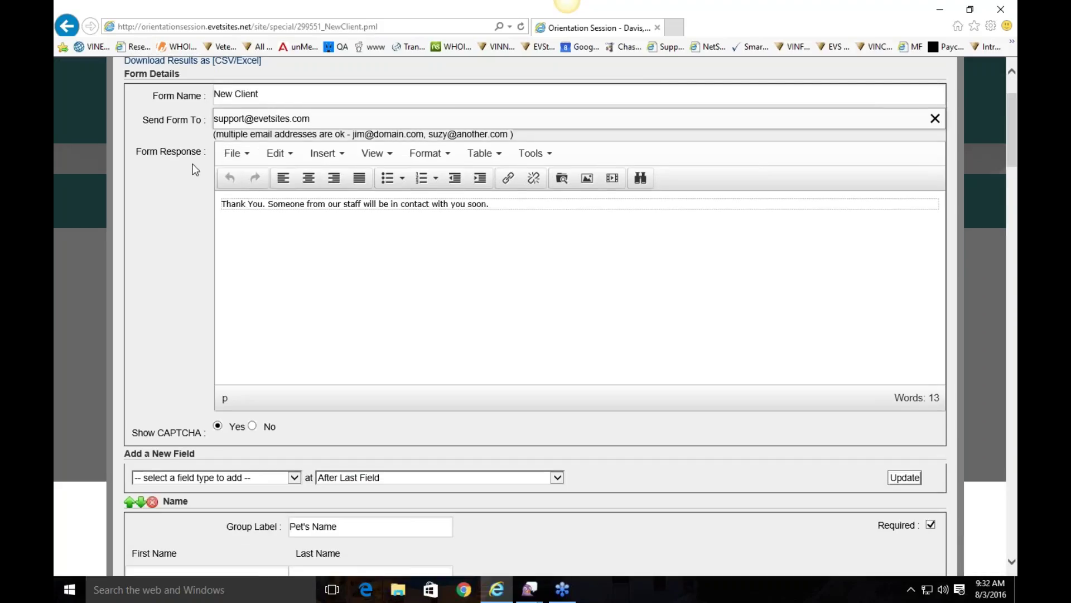
click(548, 201)
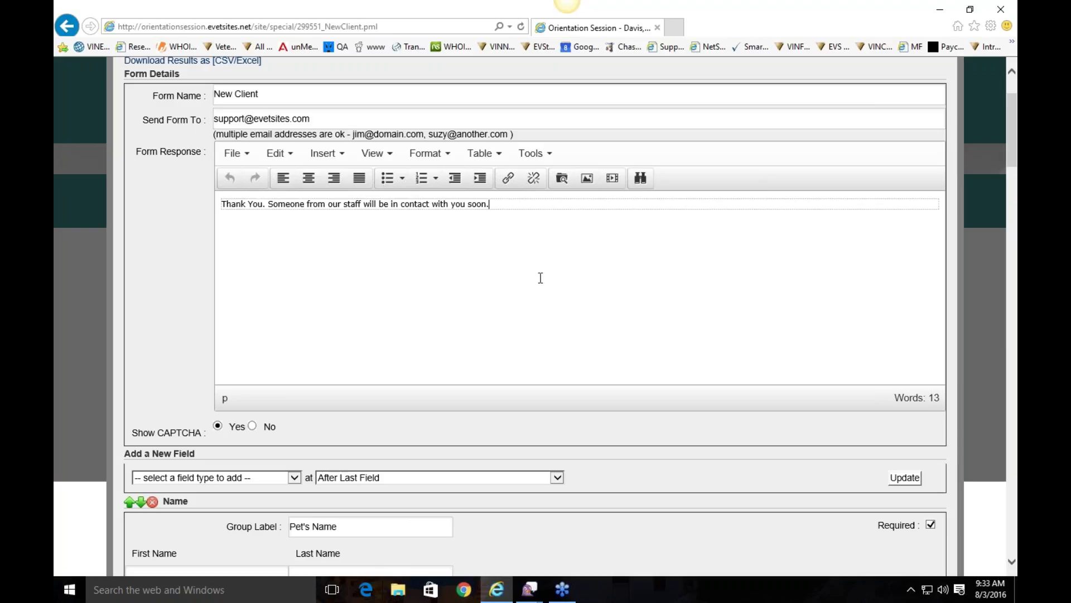
Step: Scroll through the New Client form's field definitions and field groups
scroll(433, 217, down, 3)
scroll(380, 287, down, 3)
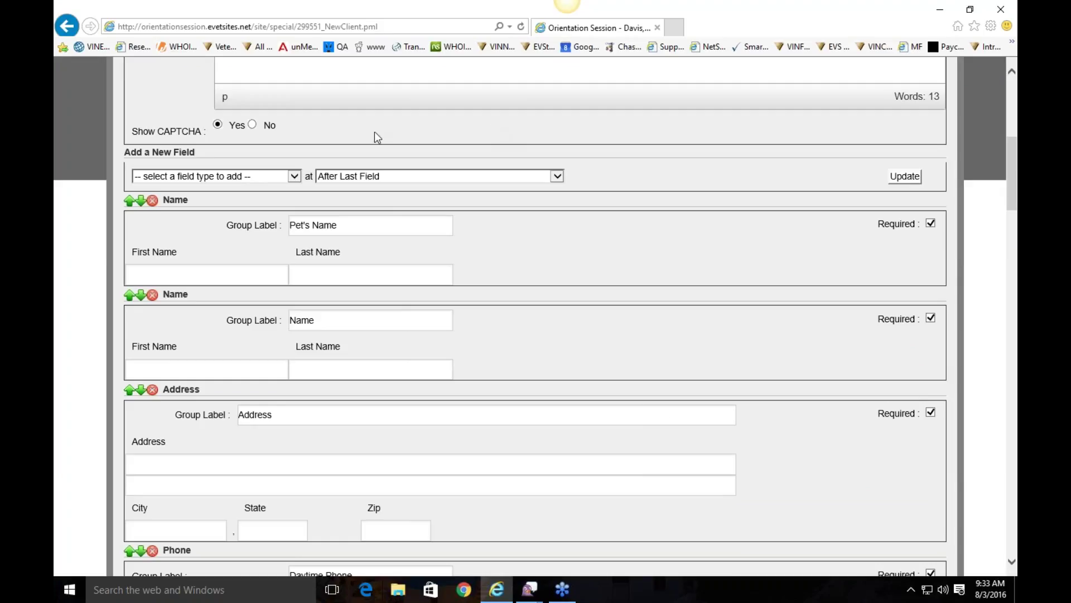
scroll(374, 132, down, 2)
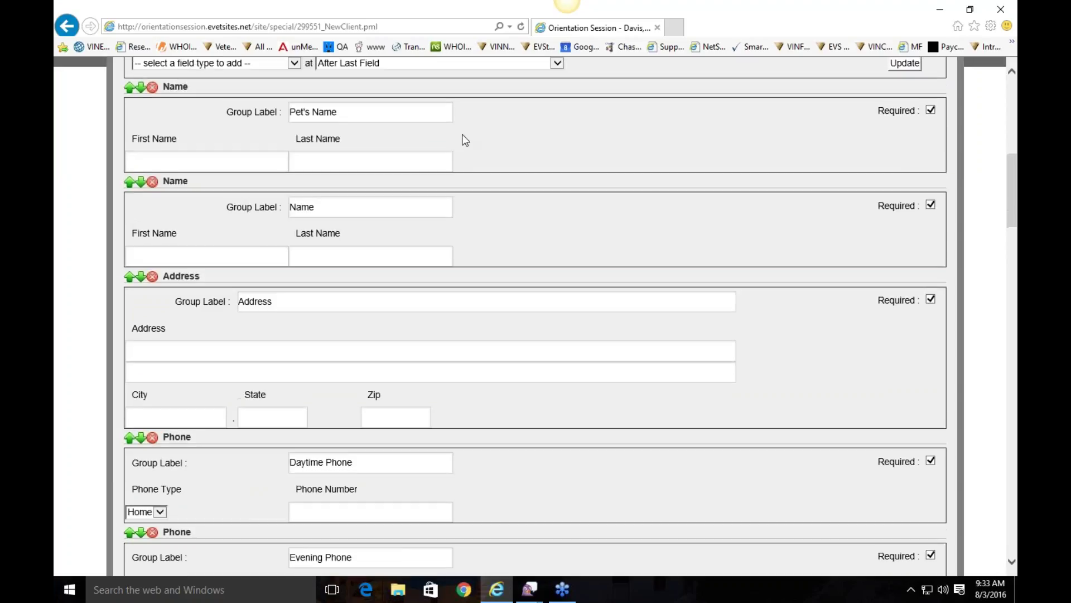
scroll(283, 128, up, 2)
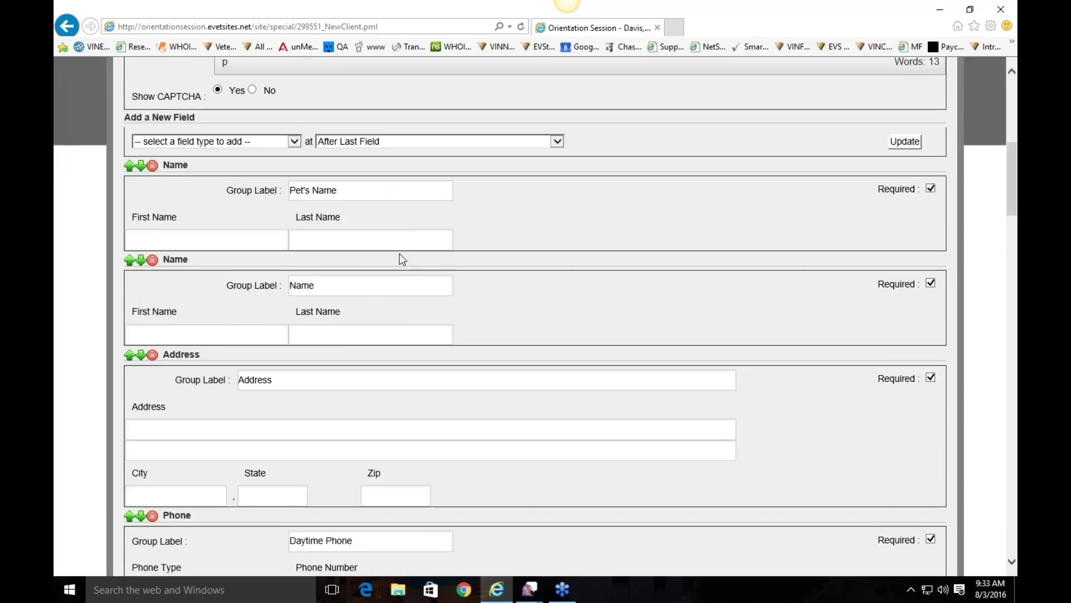
scroll(400, 258, down, 2)
scroll(287, 277, down, 14)
scroll(535, 312, down, 10)
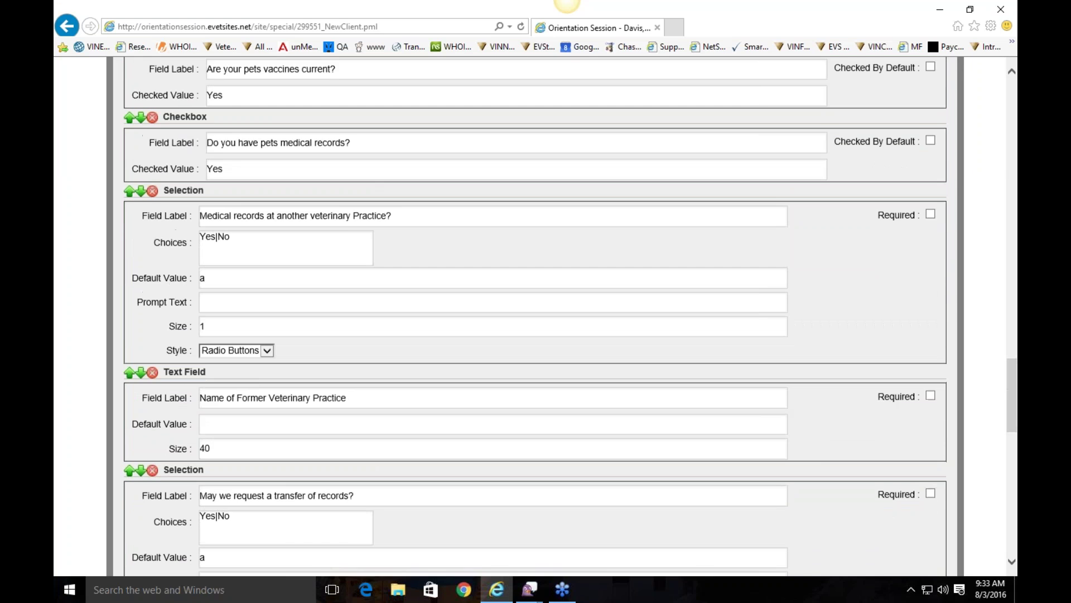
scroll(536, 313, up, 17)
scroll(535, 312, up, 6)
scroll(149, 148, up, 1)
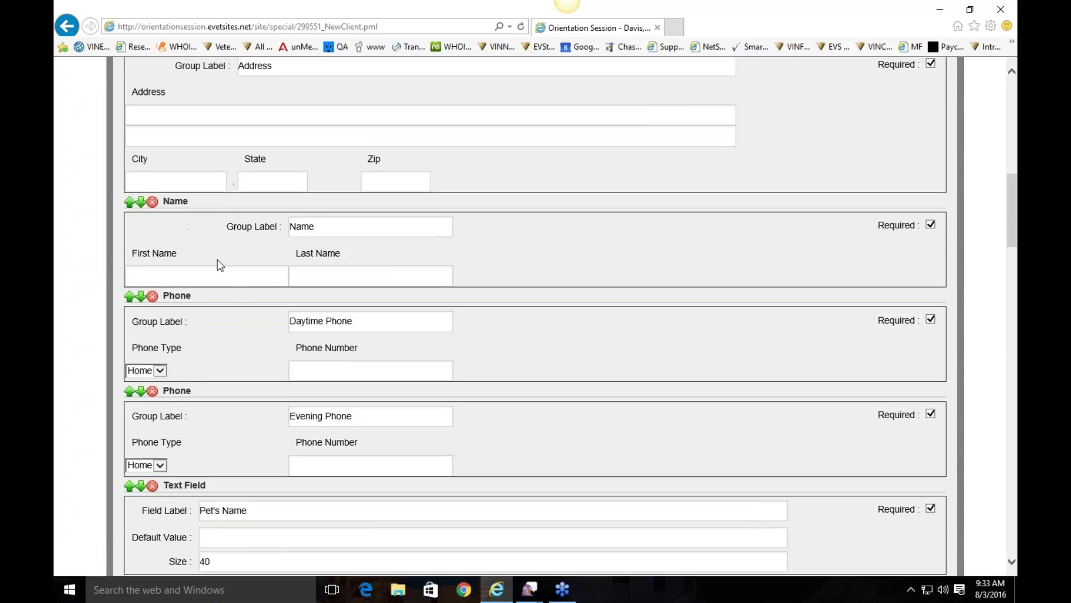
scroll(217, 259, up, 7)
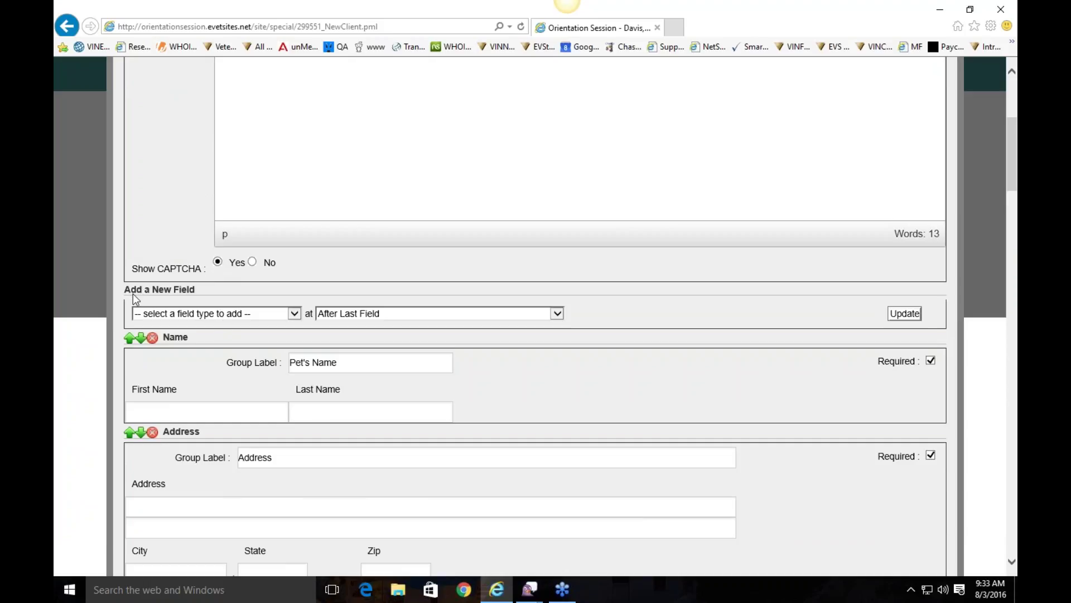
Step: Check the Add a New Field type and position options, keep After Last Field, and save the form
click(231, 313)
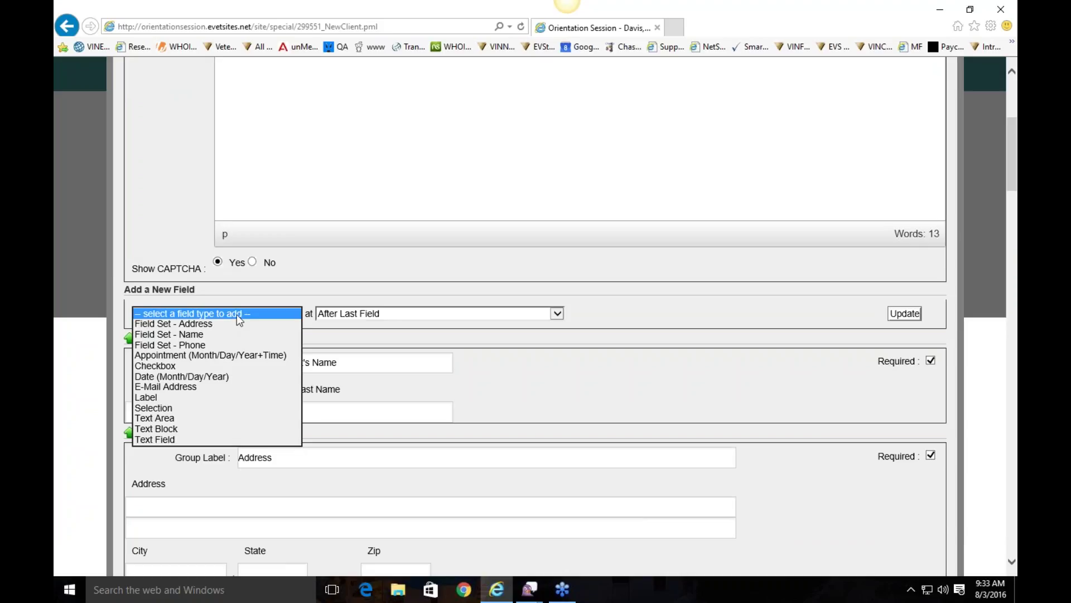
click(341, 314)
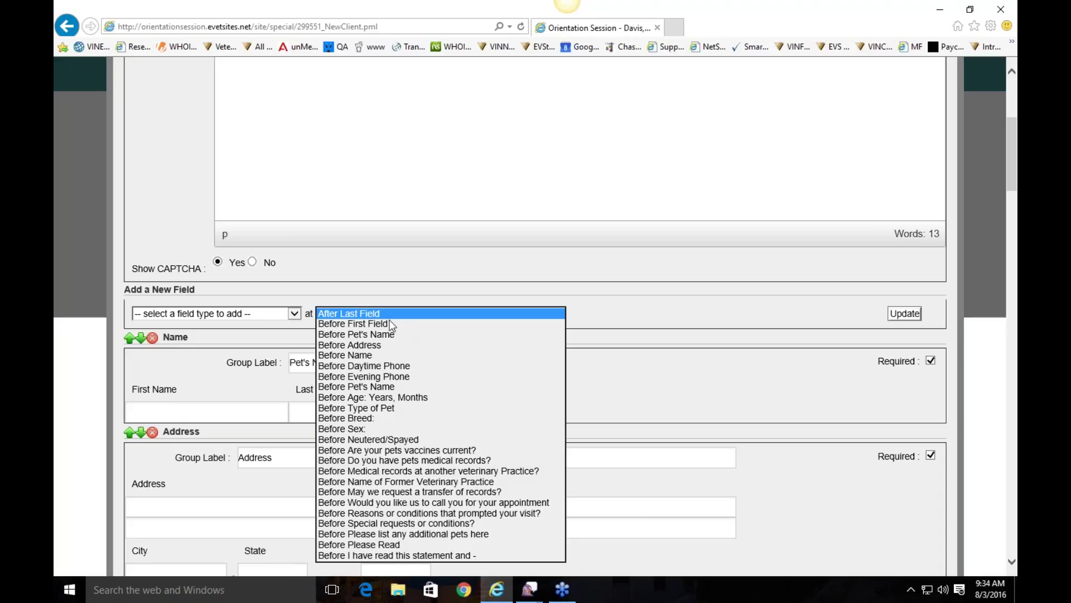
click(732, 343)
scroll(744, 290, down, 3)
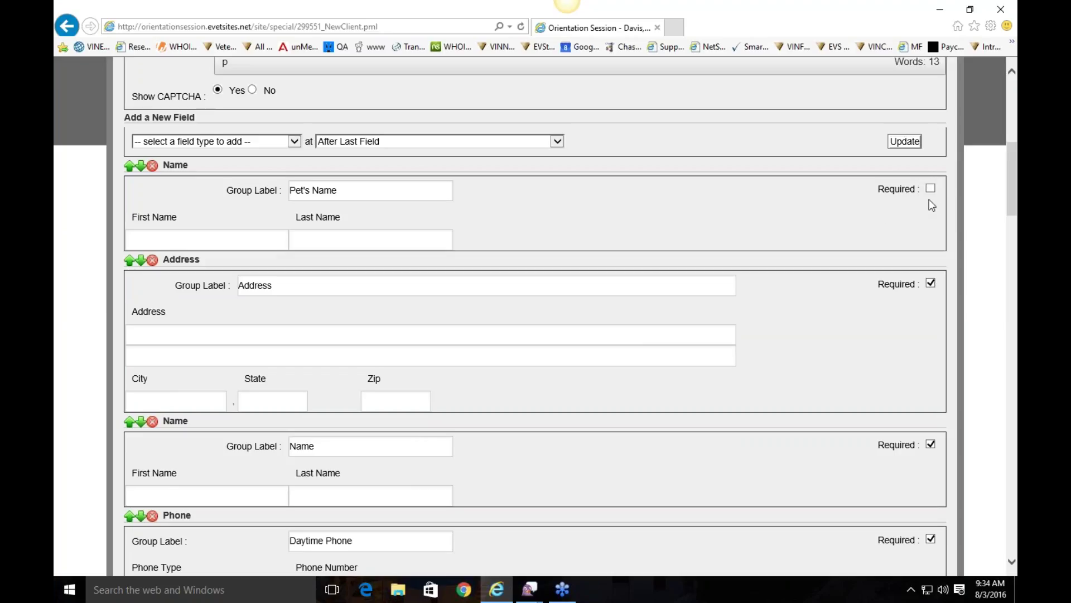
scroll(886, 262, down, 2)
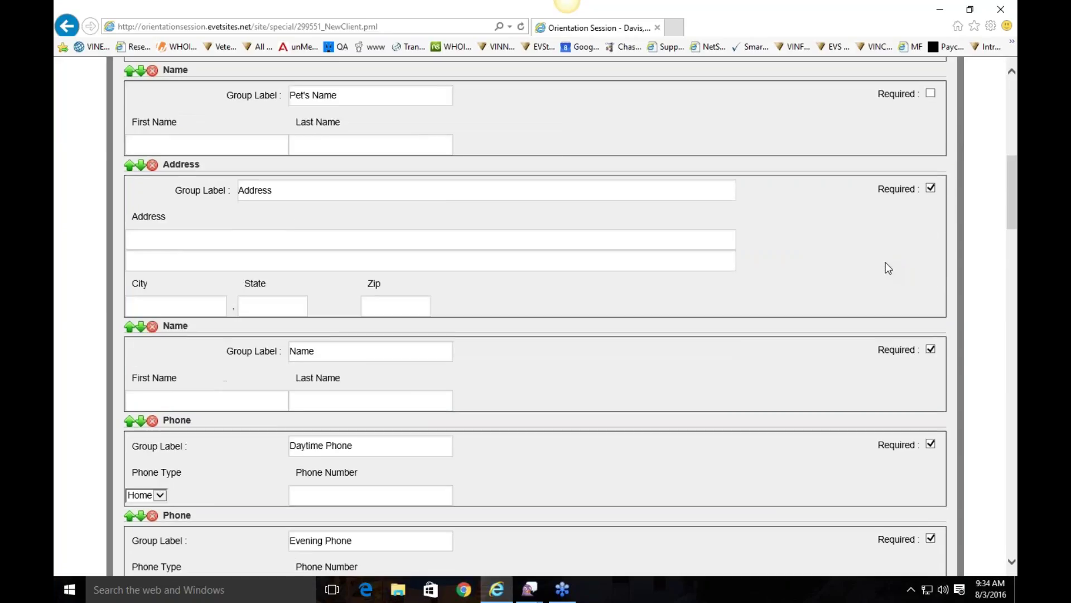
scroll(885, 262, up, 4)
scroll(886, 263, up, 4)
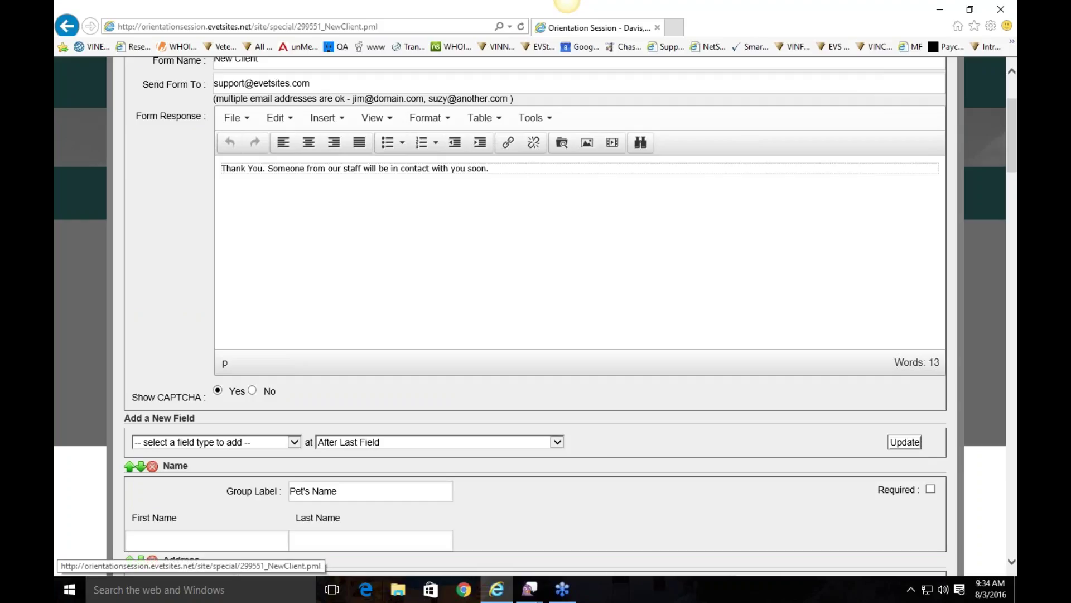
scroll(913, 450, down, 20)
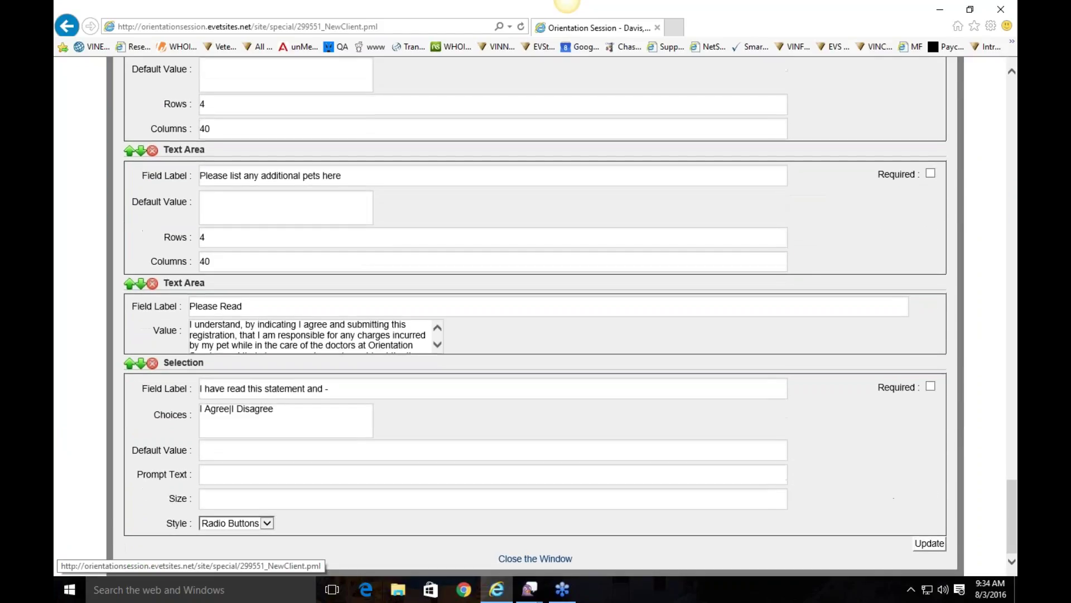
click(928, 542)
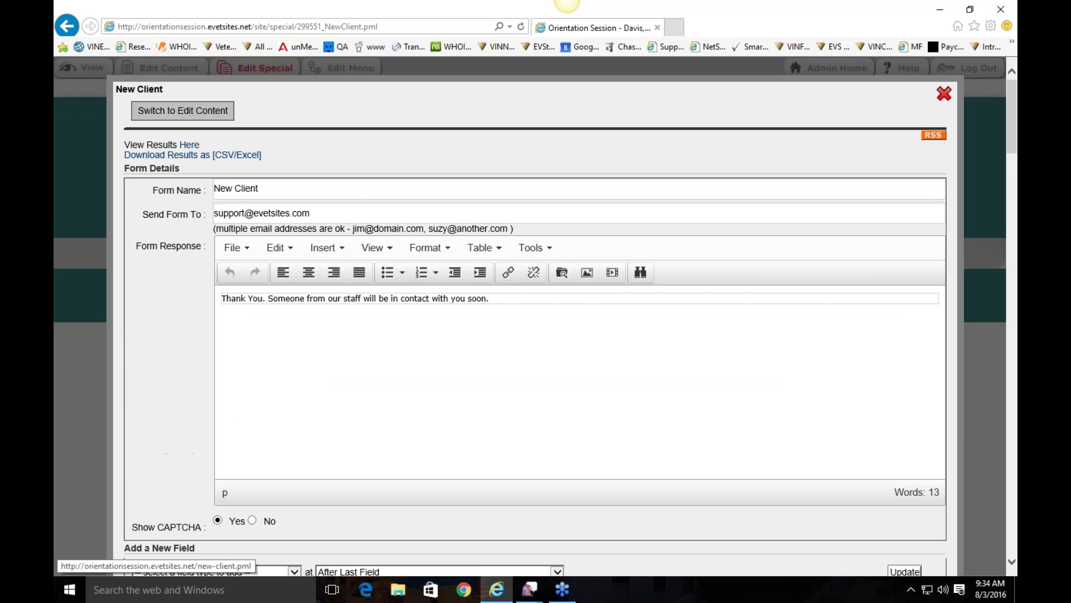
Step: Go from the New Client page to Forms > Rx Refill and open its settings editor
scroll(597, 359, down, 5)
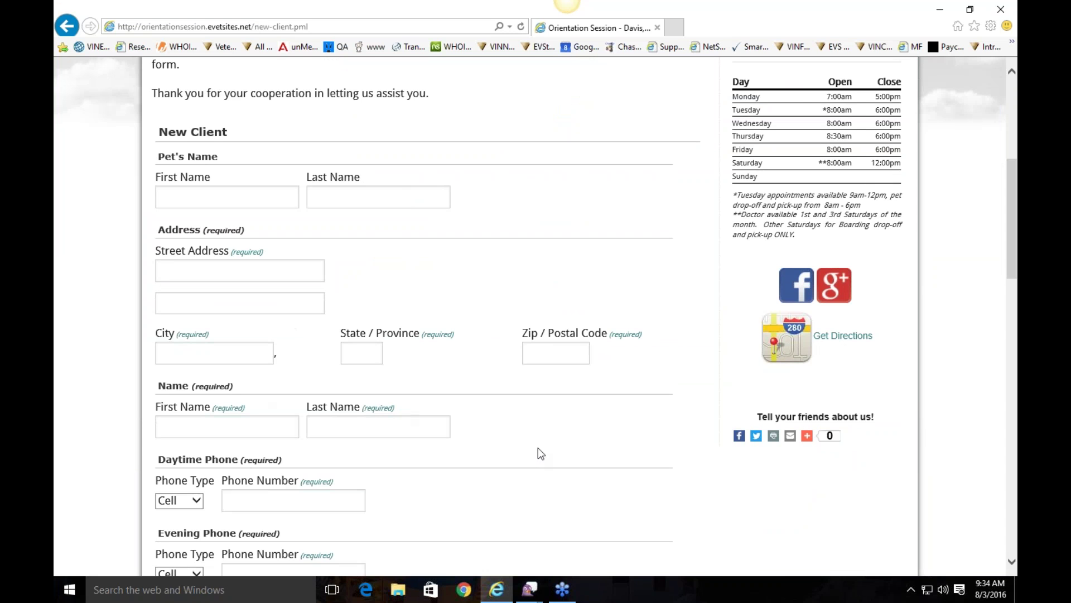
scroll(541, 547, down, 8)
scroll(589, 351, up, 12)
mouse_move(613, 180)
click(618, 249)
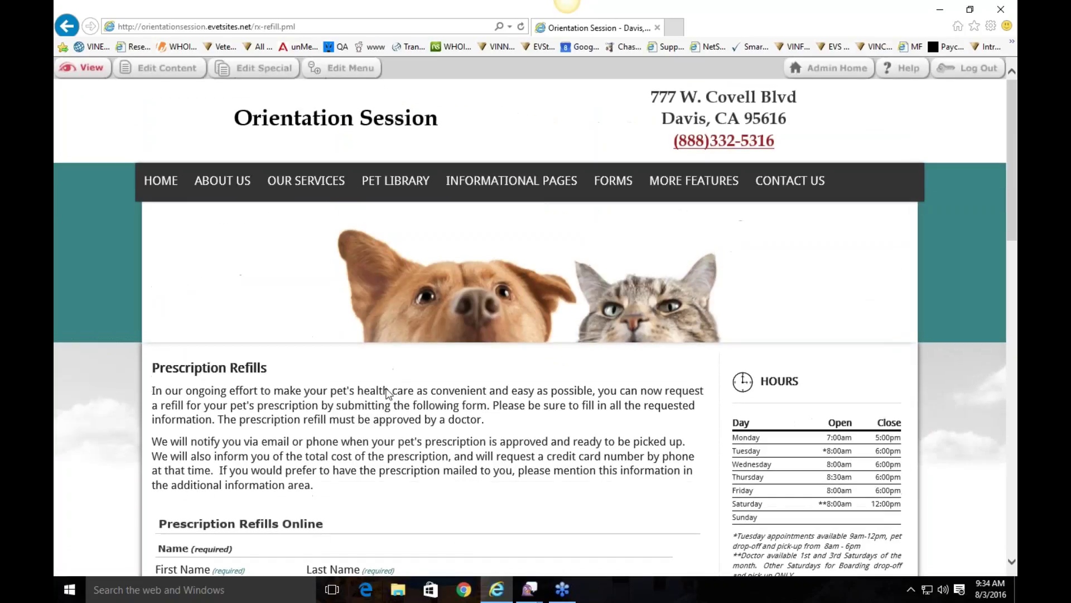
click(273, 70)
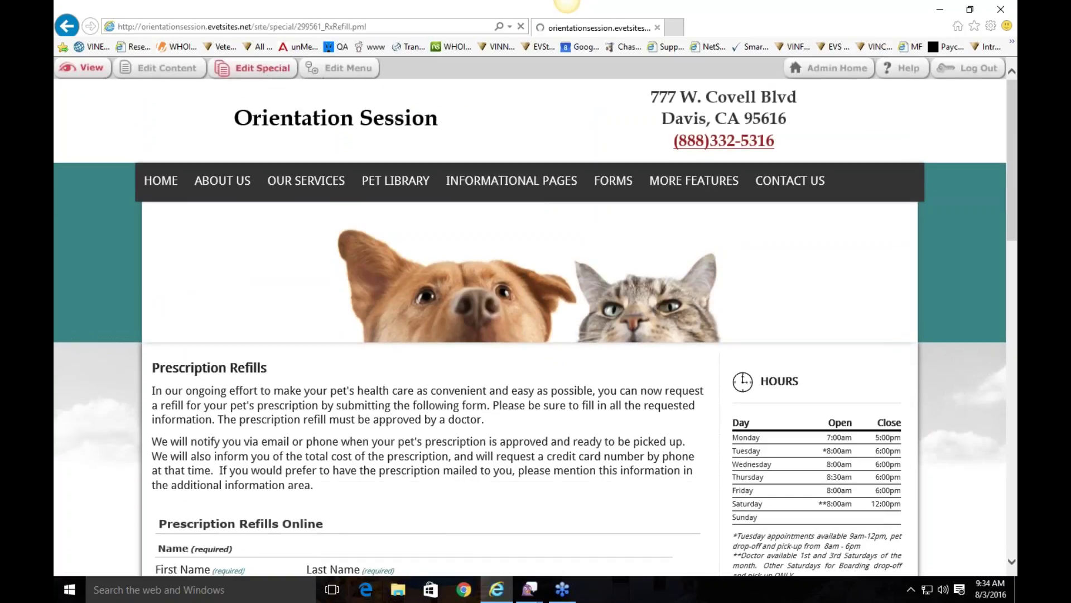
Step: Review the Prescription Refills Online settings, close them, and reopen the editor
scroll(536, 313, down, 10)
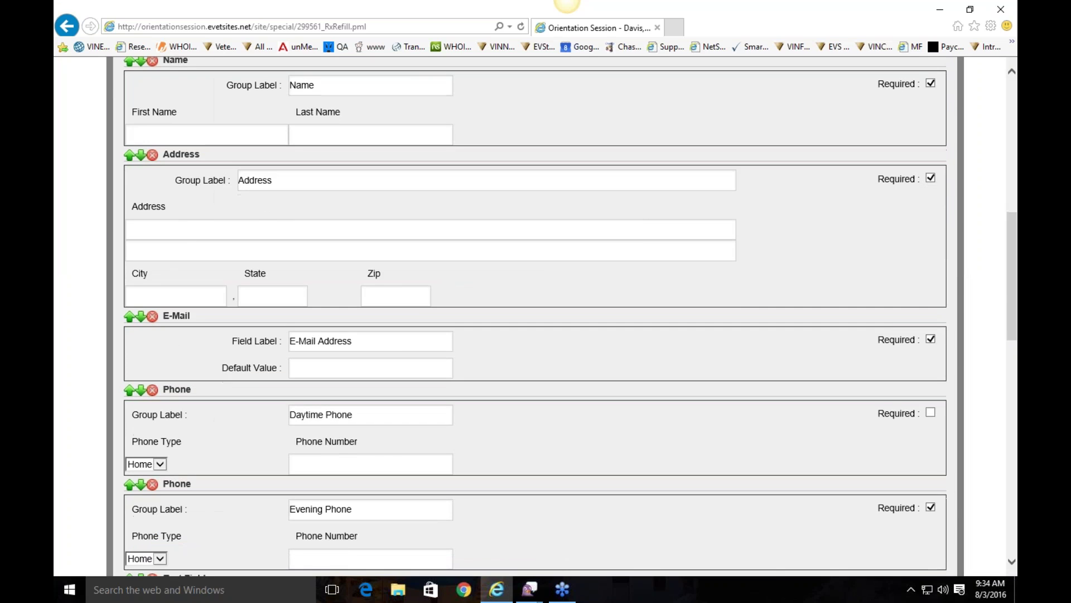
scroll(457, 281, up, 10)
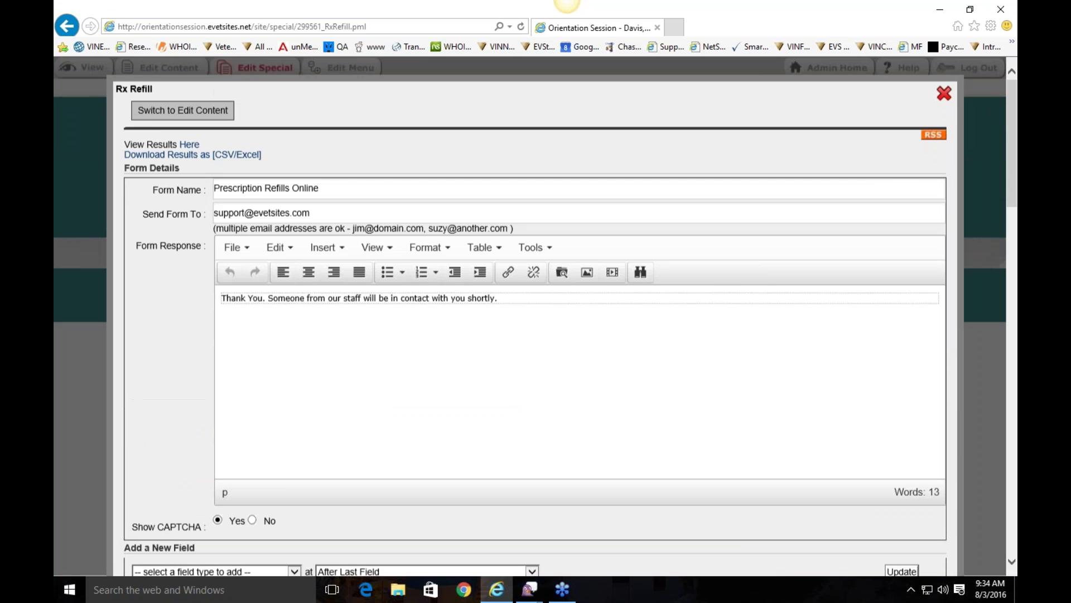
click(944, 94)
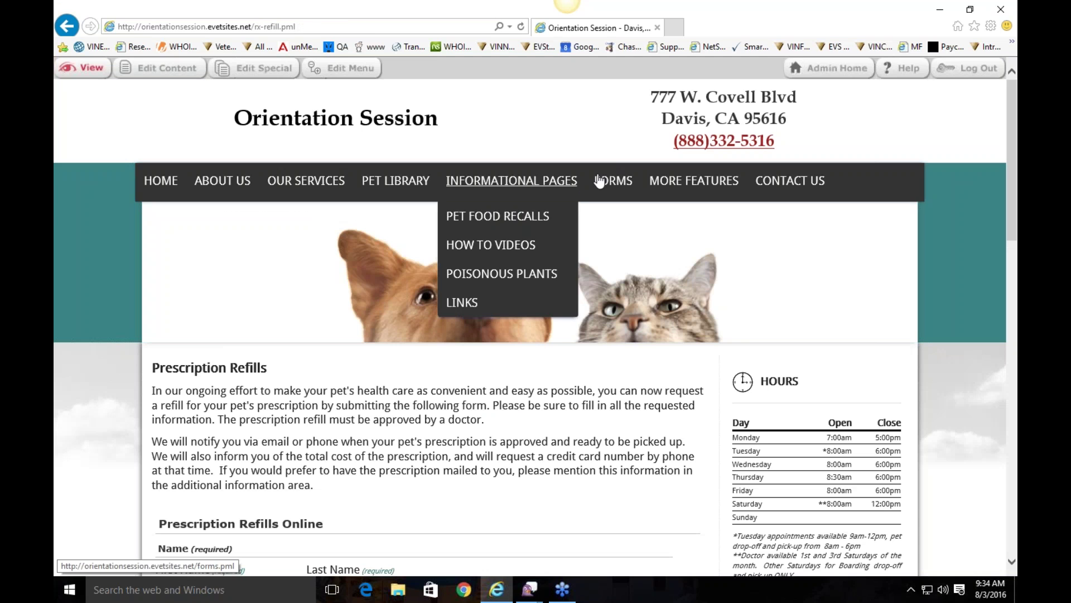
mouse_move(595, 177)
click(257, 69)
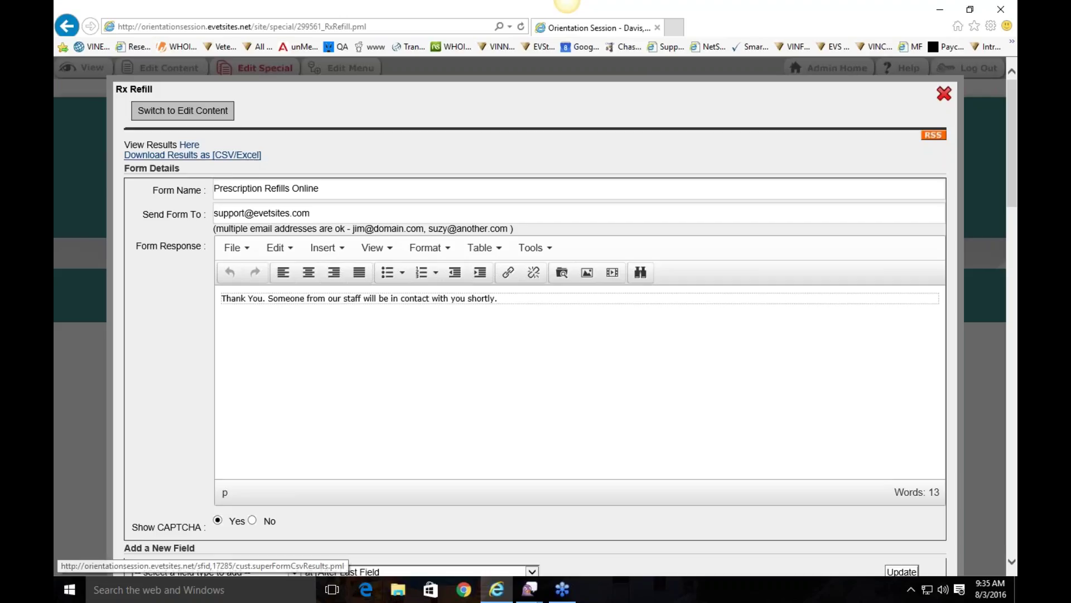
Step: Check the Rx Refill form's submitted results, find them empty, and return to the Prescription Refills page
click(188, 149)
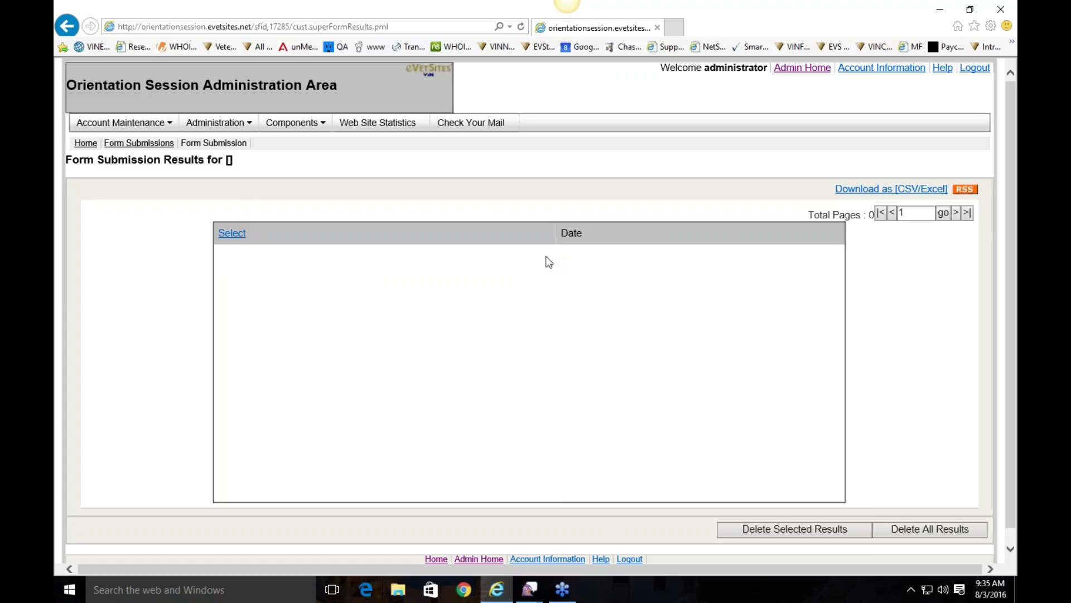
click(133, 47)
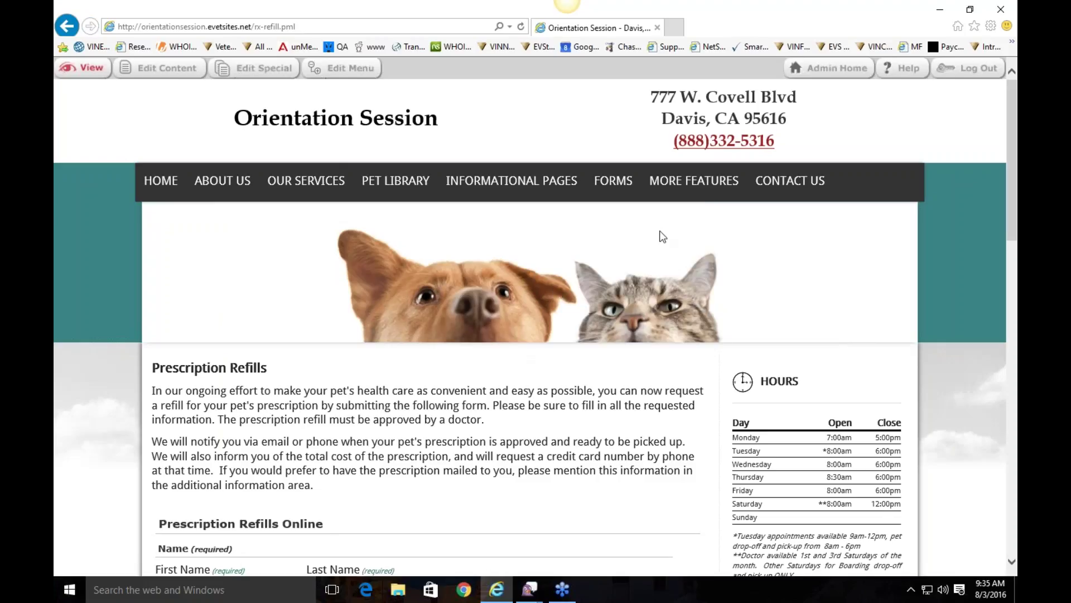
mouse_move(625, 191)
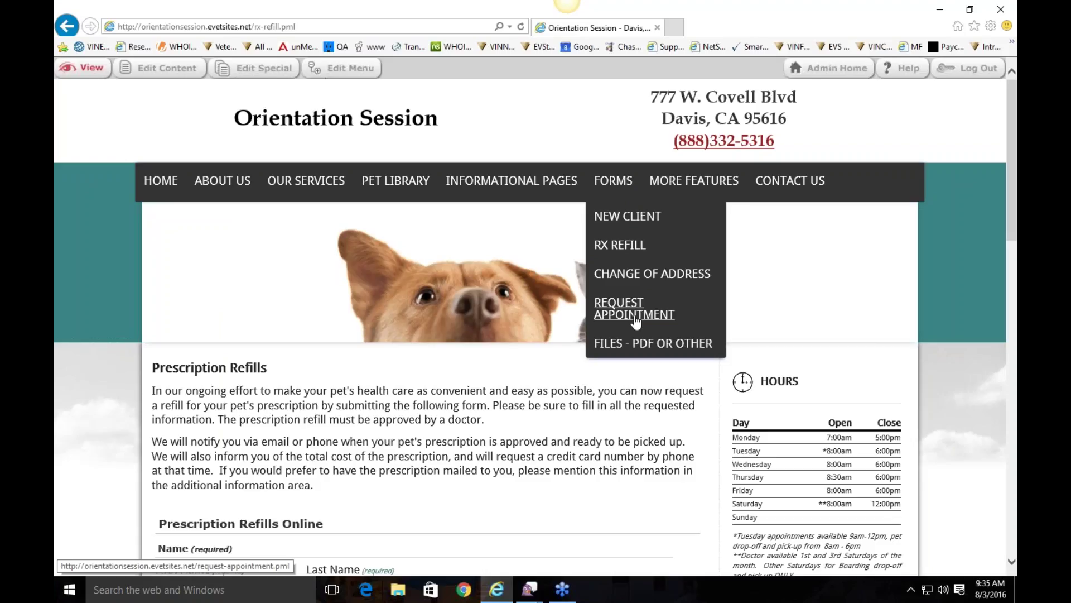
mouse_move(690, 188)
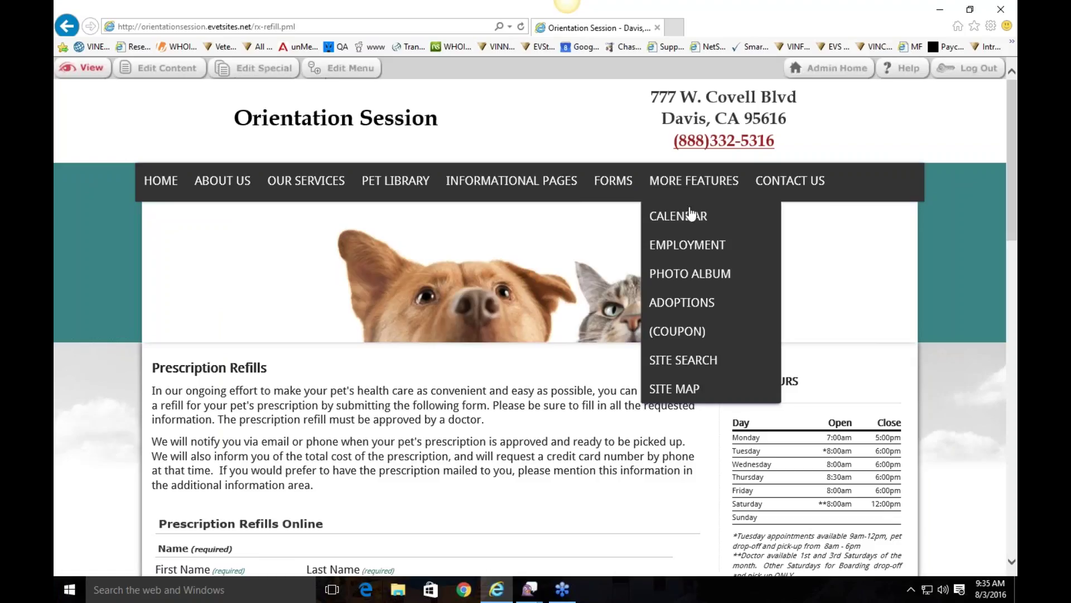
Step: Open More Features > Calendar and scroll through the calendar page
click(691, 217)
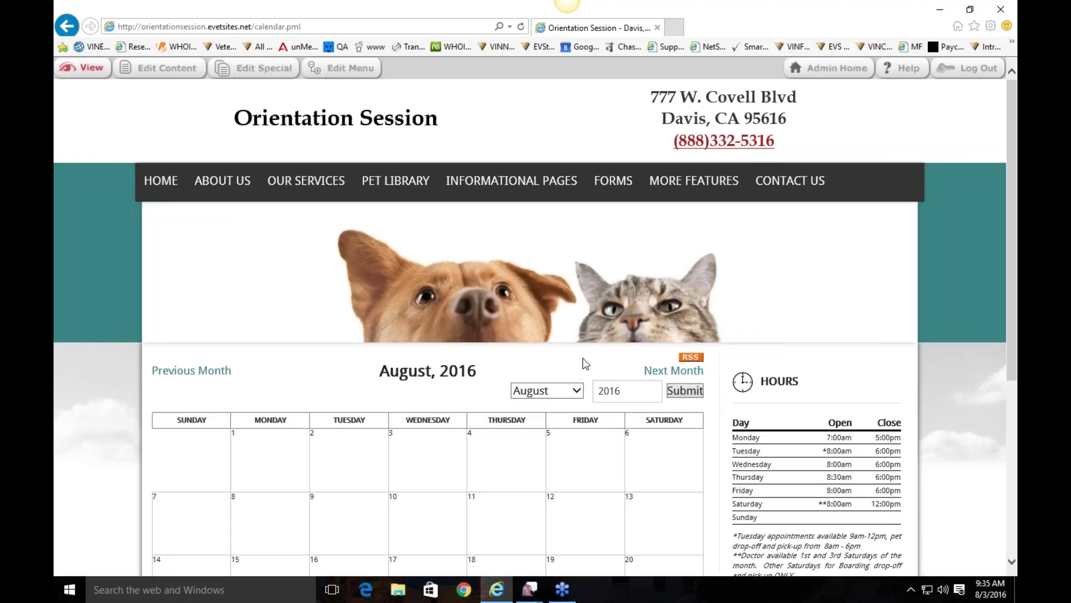
scroll(463, 365, down, 2)
scroll(563, 398, up, 2)
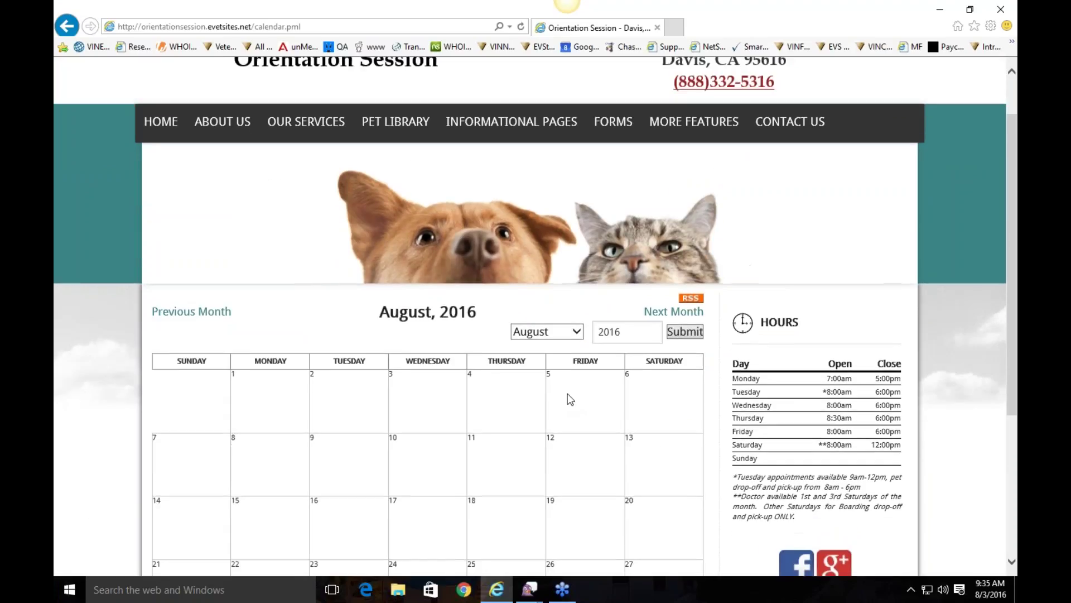
scroll(426, 399, down, 2)
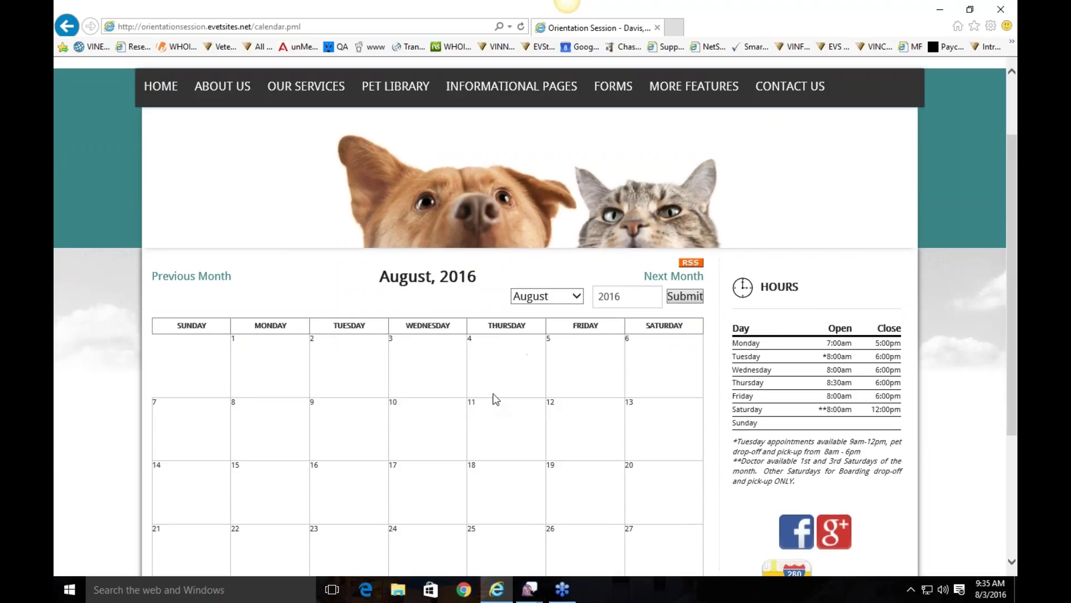
scroll(495, 399, up, 2)
Step: Open More Features > Employment and scroll through the employment page
mouse_move(691, 185)
click(689, 250)
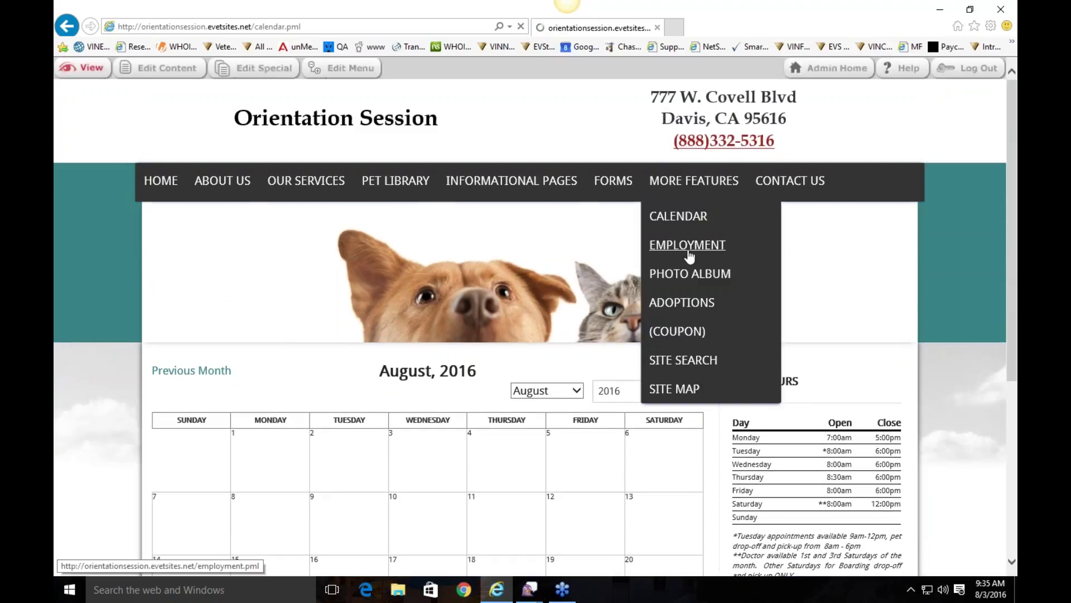
scroll(534, 389, down, 2)
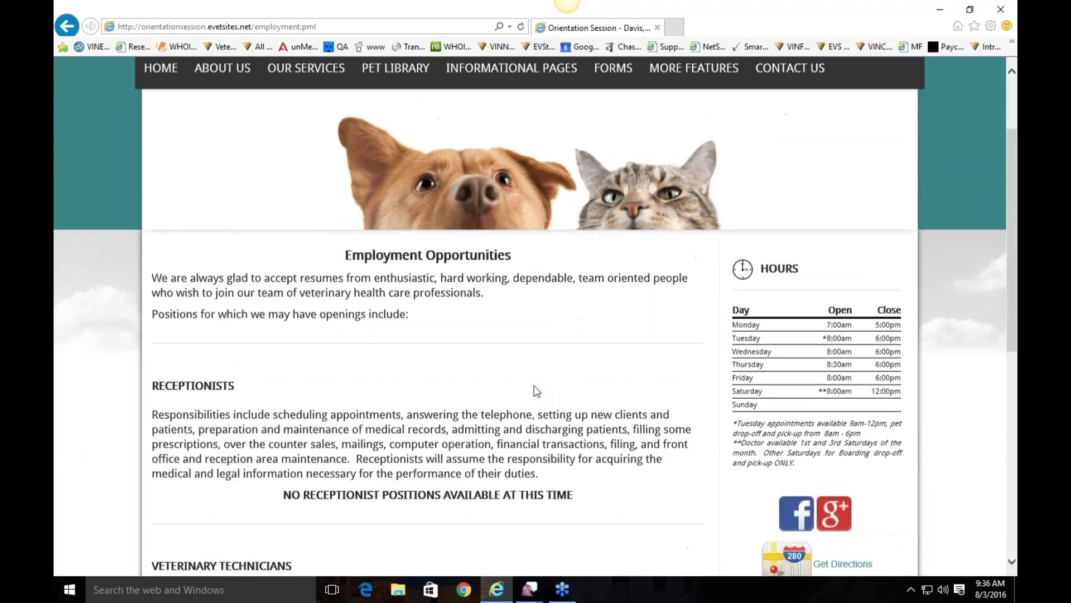
scroll(534, 390, up, 2)
scroll(534, 389, down, 4)
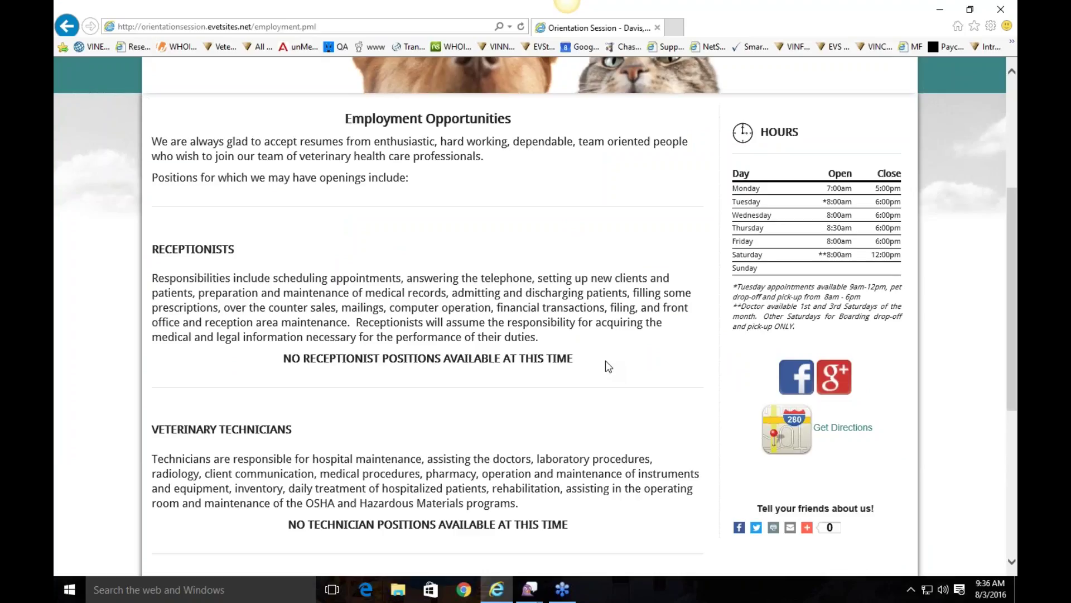
scroll(605, 361, up, 4)
Step: Open More Features > Photo Album and browse the Our Patients pictures
mouse_move(694, 184)
click(700, 279)
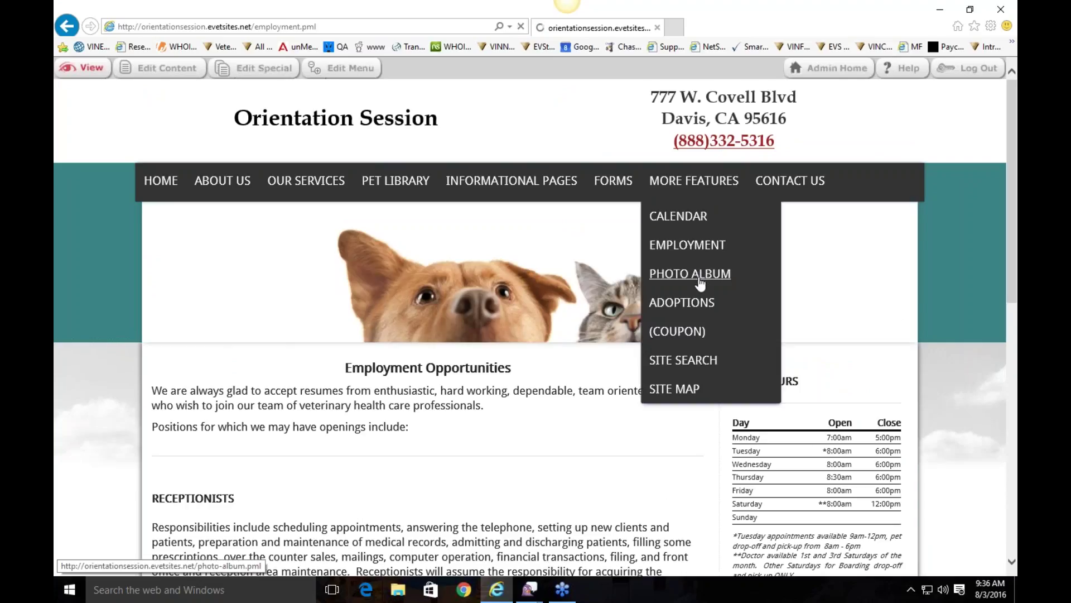
scroll(397, 396, down, 2)
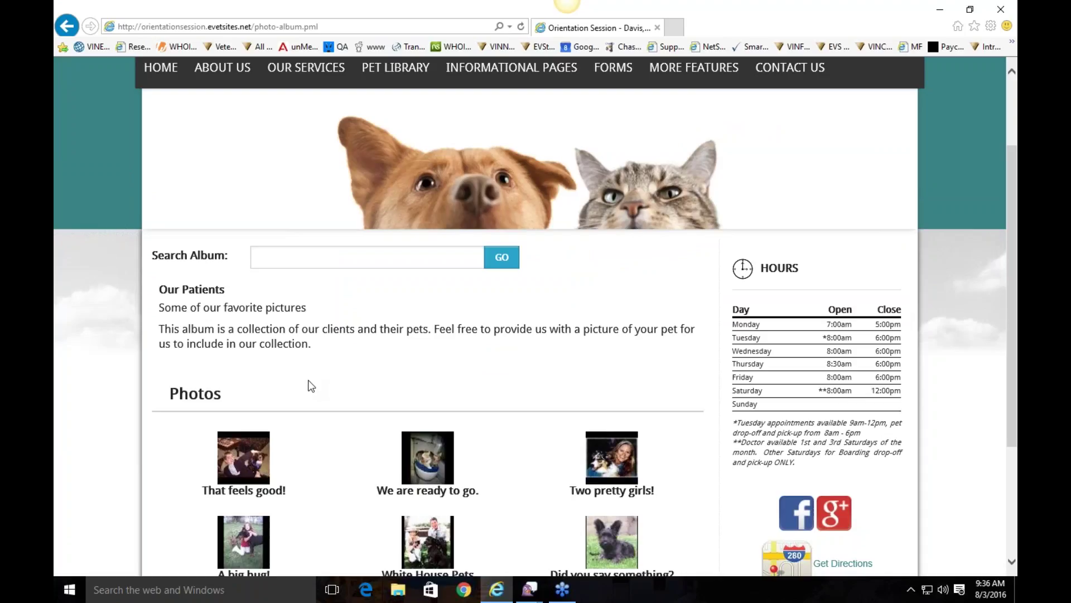
scroll(554, 432, up, 2)
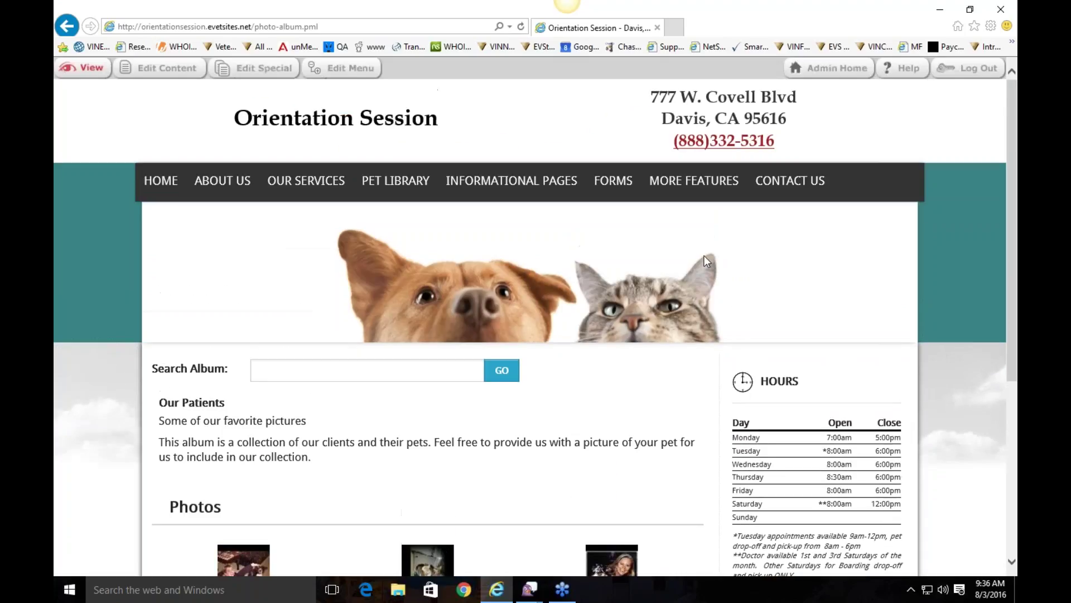
scroll(704, 255, down, 2)
scroll(626, 254, up, 3)
mouse_move(694, 180)
Step: Browse the Adoptions page, then the Coupon page, from More Features
click(697, 304)
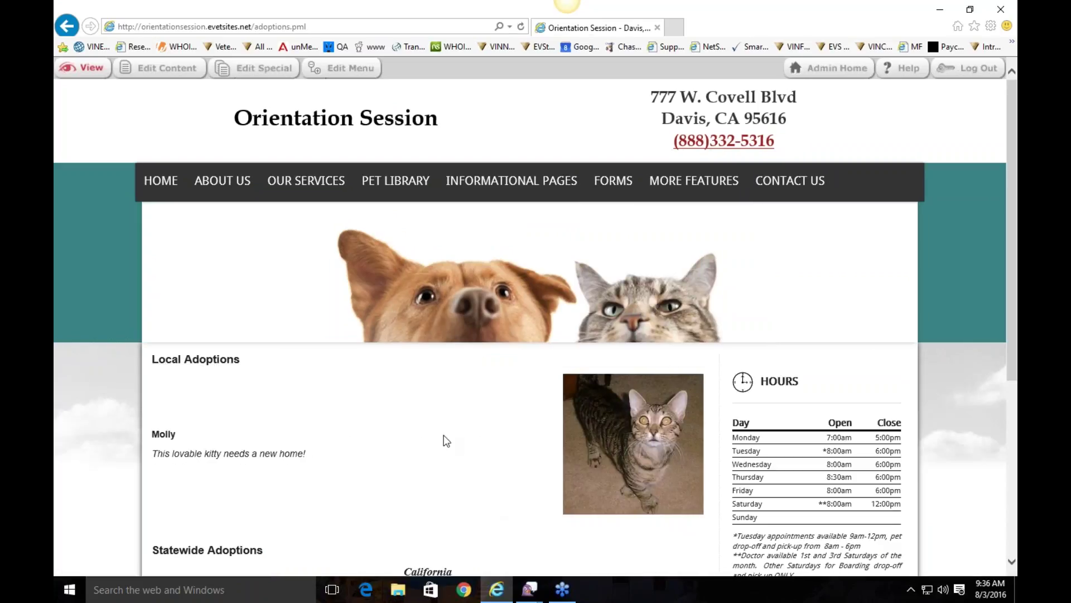
scroll(446, 440, down, 2)
scroll(444, 438, up, 2)
mouse_move(704, 179)
click(685, 332)
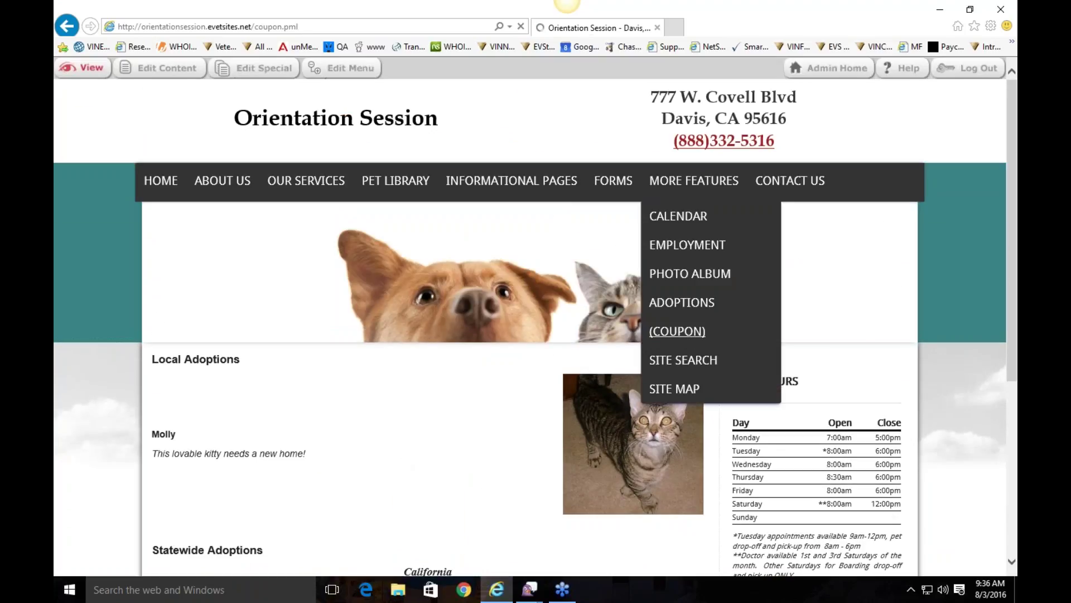
click(692, 334)
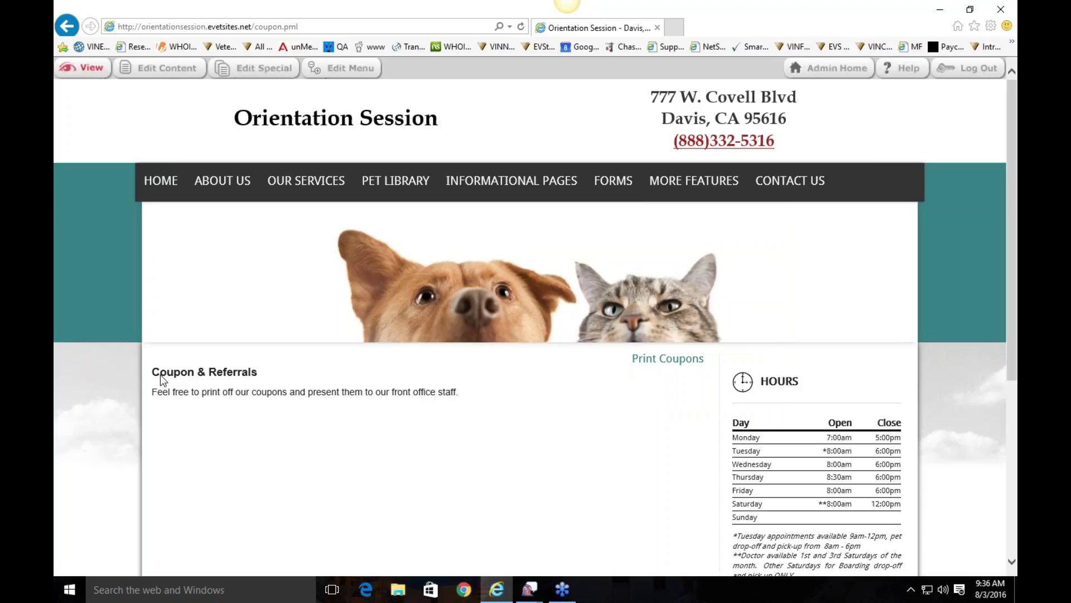
Step: Open the Site Map page from the navigation menu
mouse_move(673, 197)
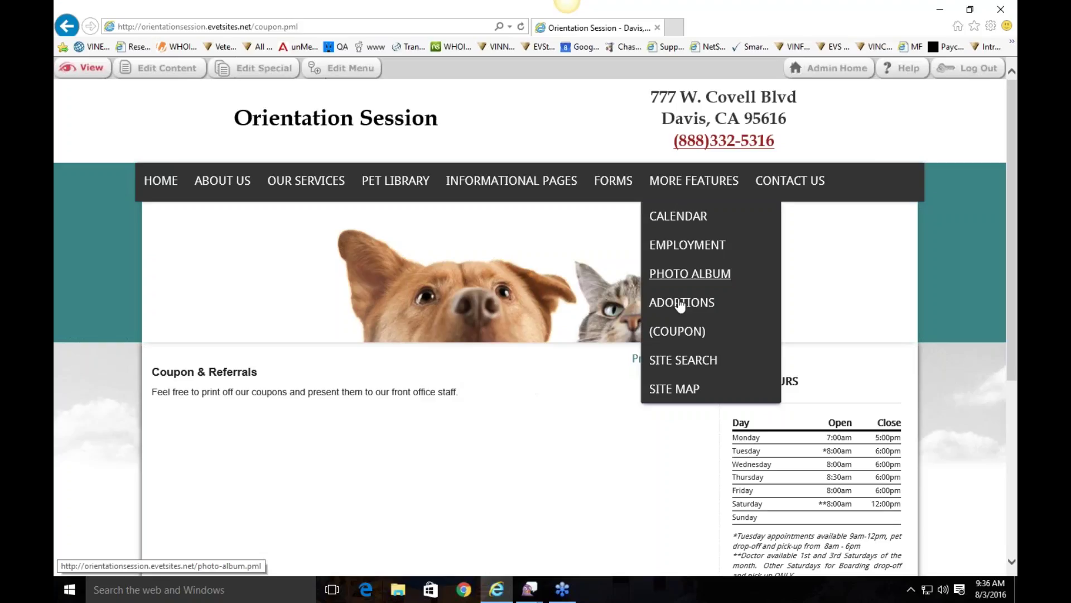
click(674, 388)
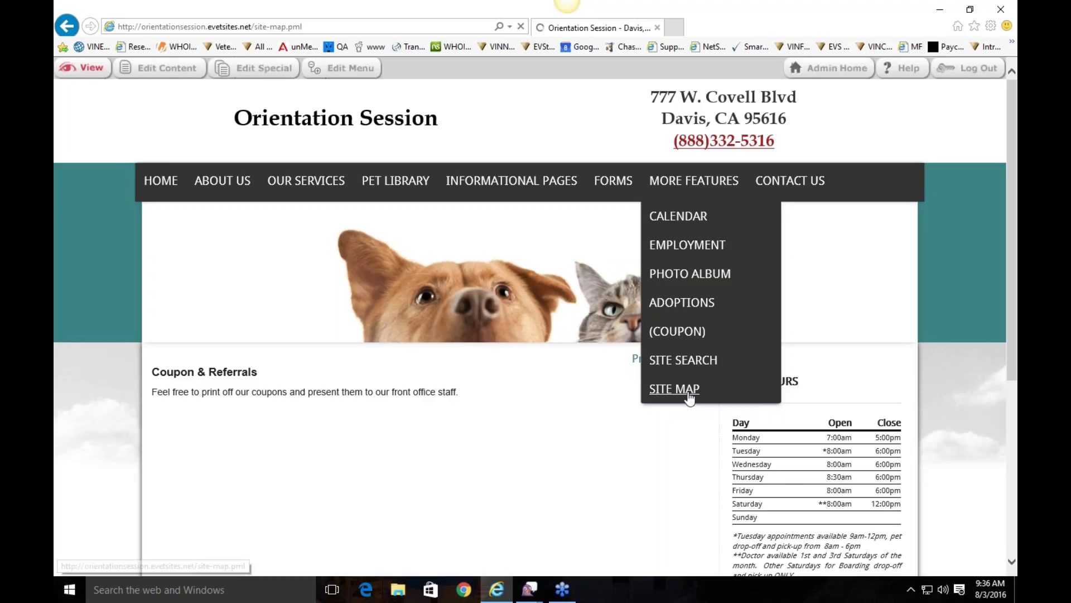
mouse_move(811, 189)
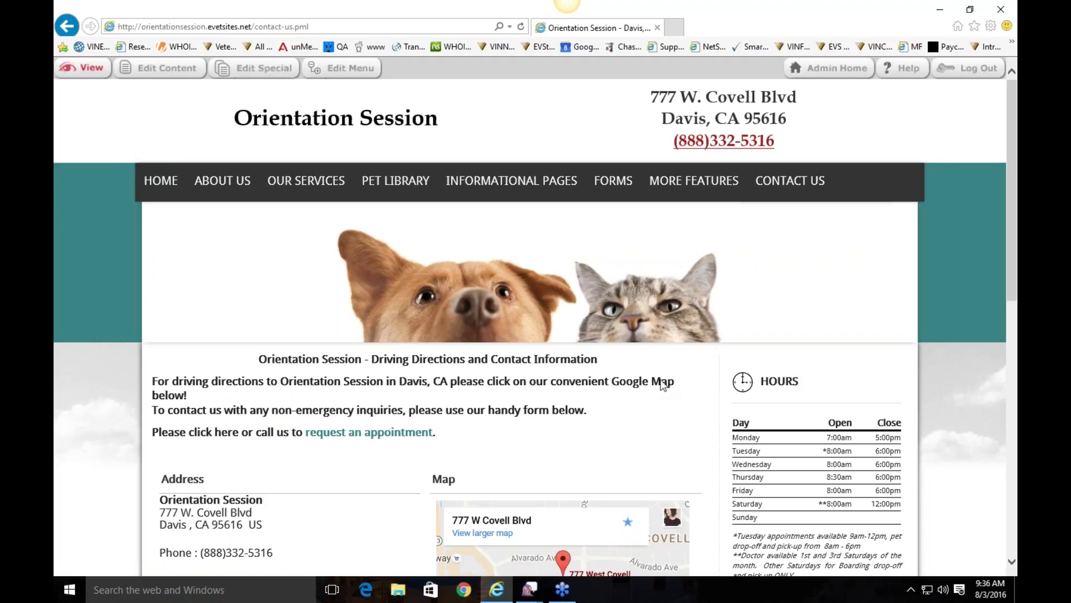
scroll(663, 384, down, 3)
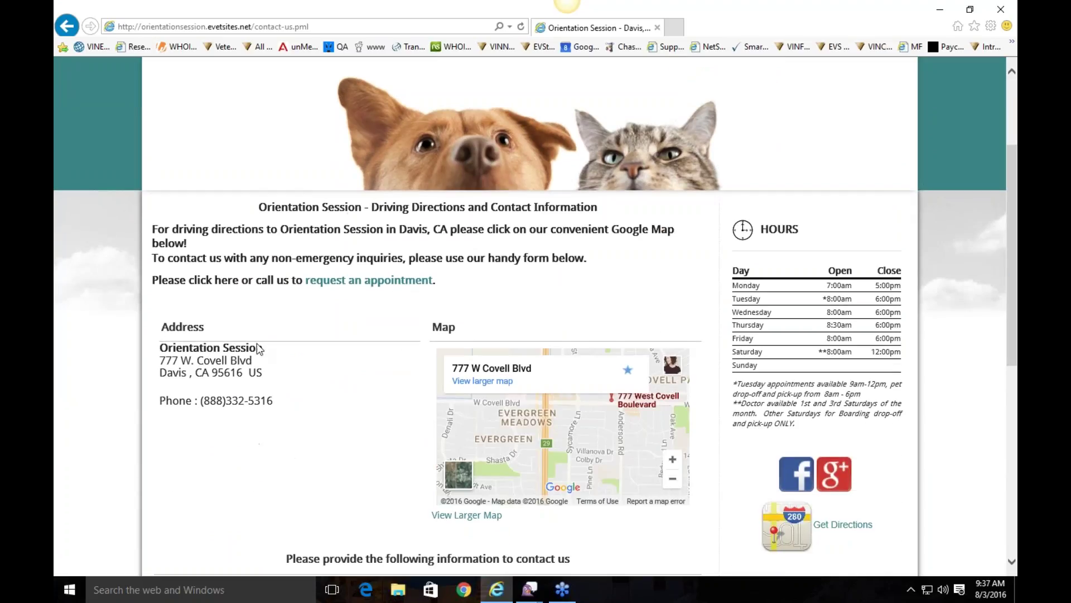
scroll(470, 309, down, 3)
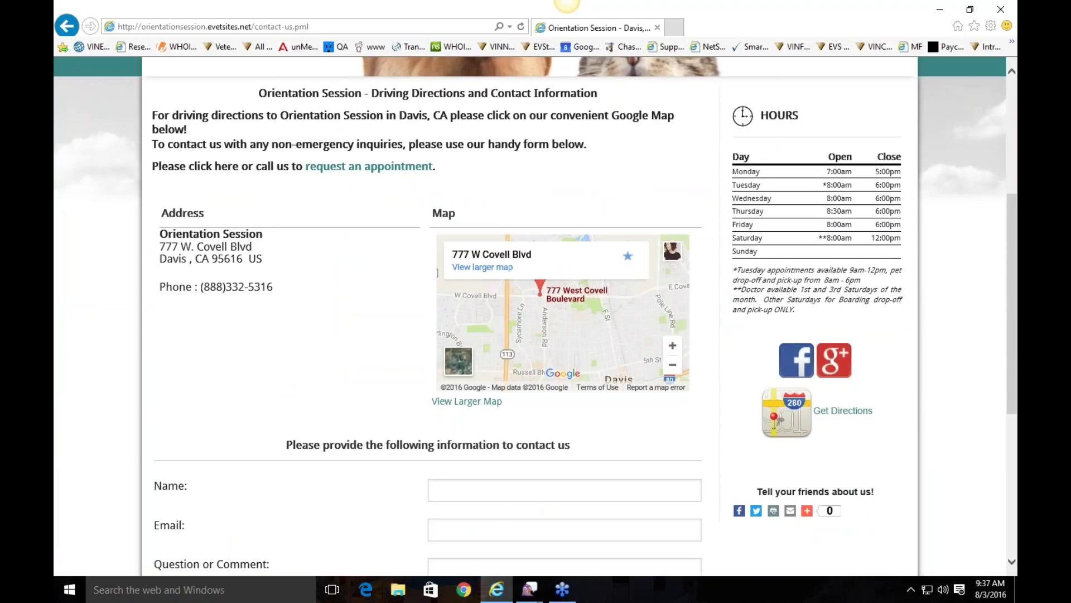
scroll(596, 315, down, 1)
scroll(289, 385, down, 3)
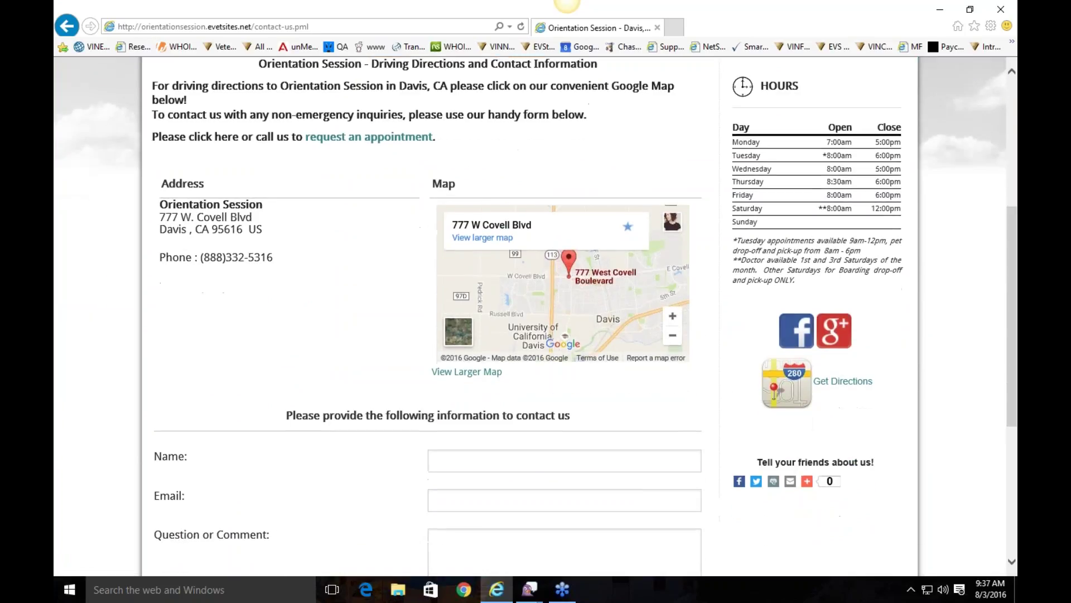
scroll(327, 314, down, 3)
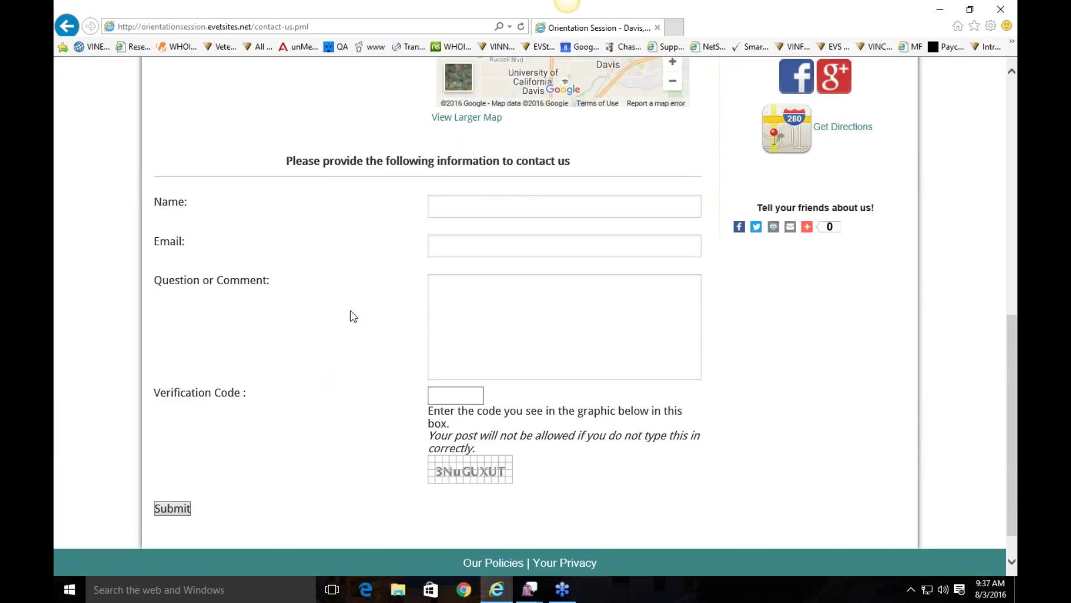
scroll(350, 310, up, 10)
drag(463, 370, 196, 307)
click(200, 304)
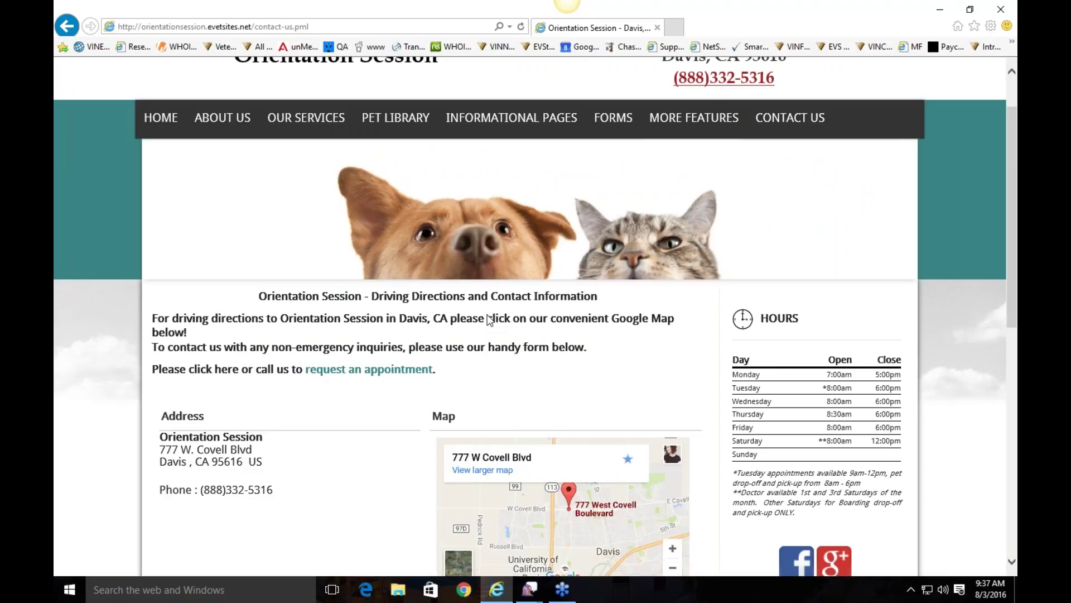
drag(150, 324, 434, 379)
click(434, 378)
scroll(474, 364, up, 1)
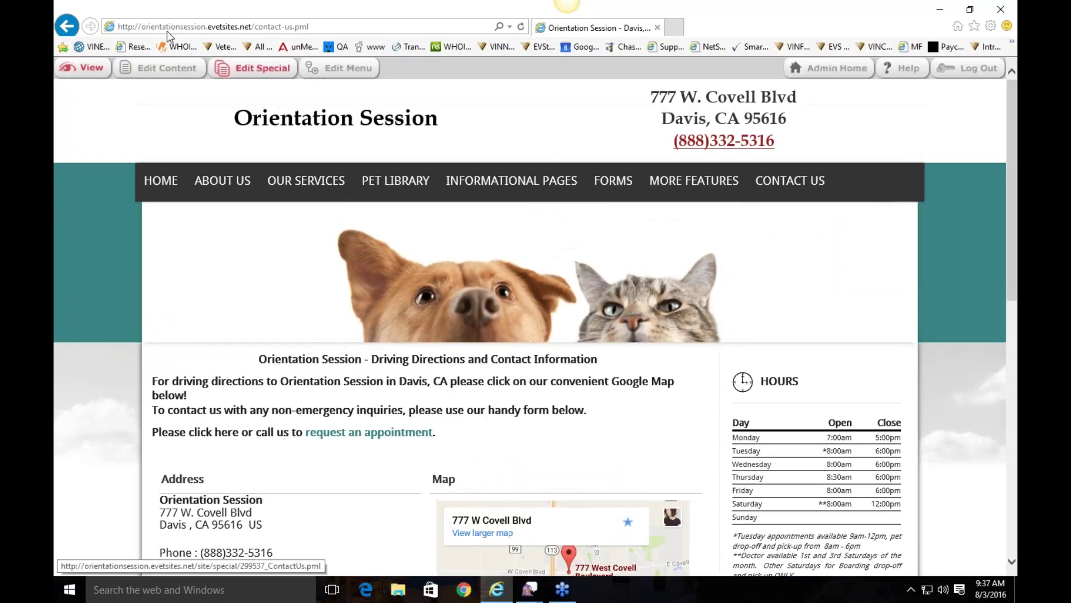
Step: In Contact Us Edit Special, correct the street number in the physical address and save
click(161, 67)
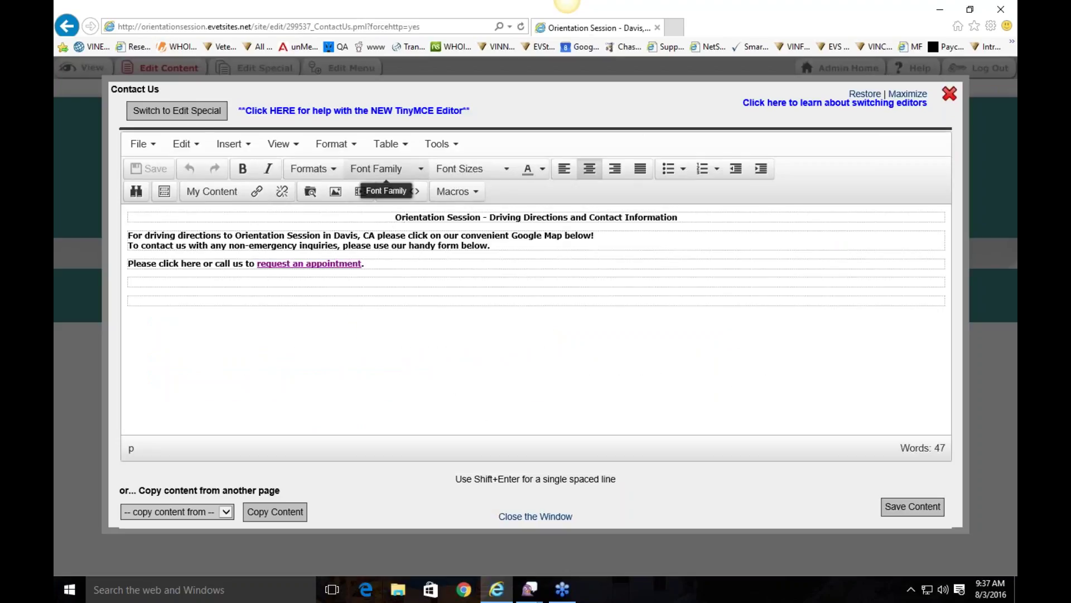
click(199, 118)
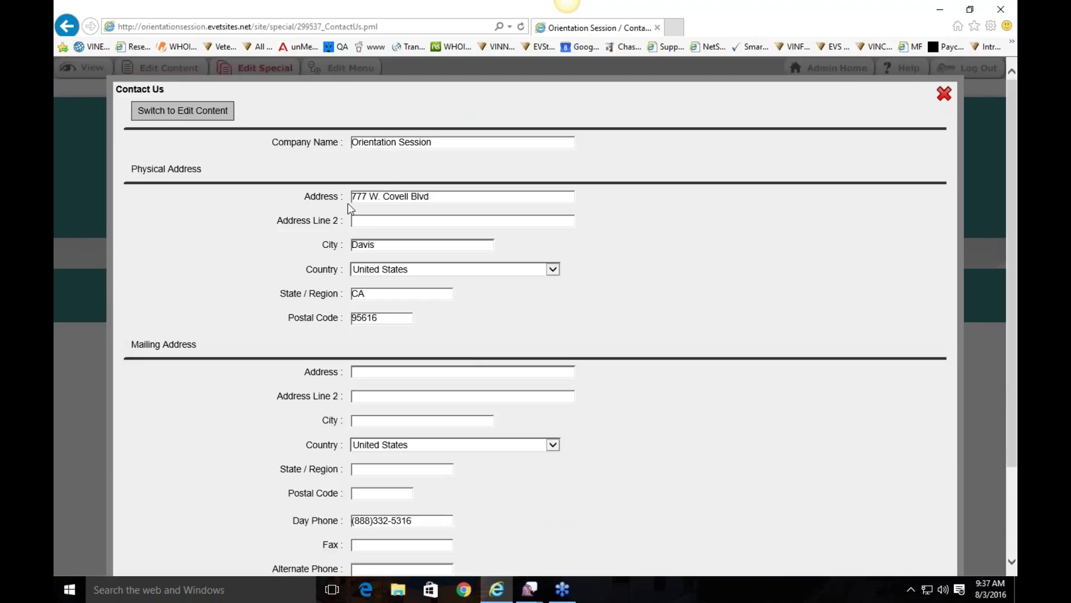
click(364, 195)
key(BackSpace)
text(8)
scroll(470, 198, down, 2)
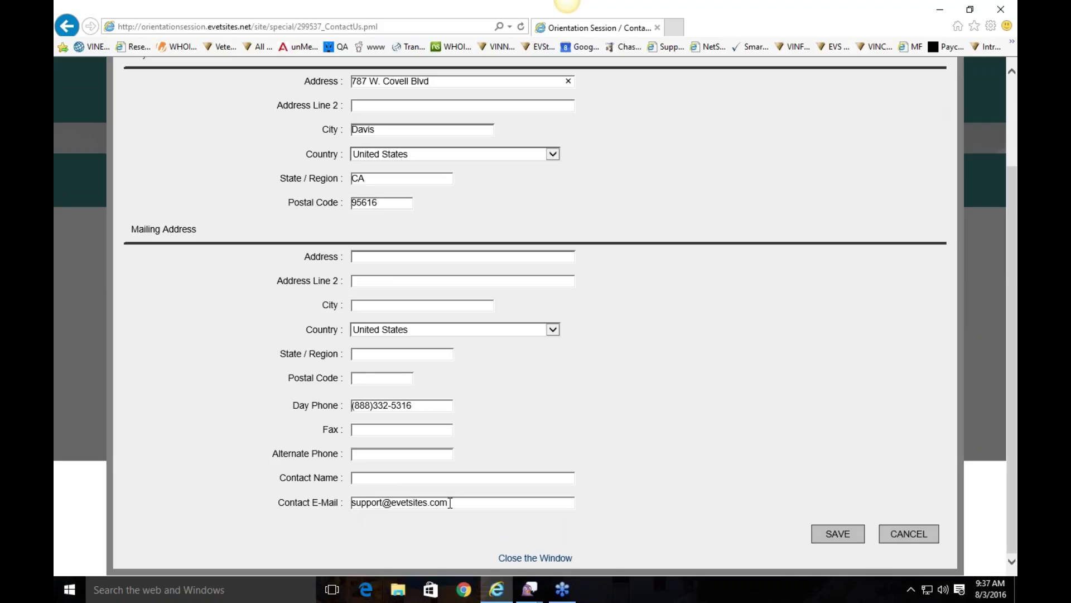
click(838, 534)
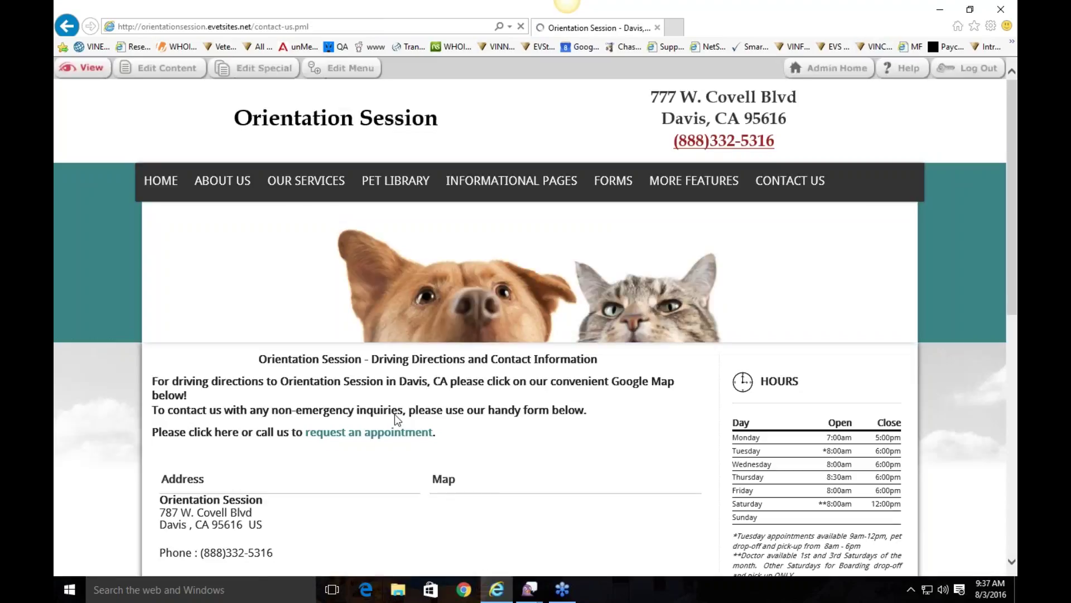
Step: Clear the Contact E-Mail field in the contact details and save
scroll(375, 436, down, 5)
scroll(375, 436, down, 1)
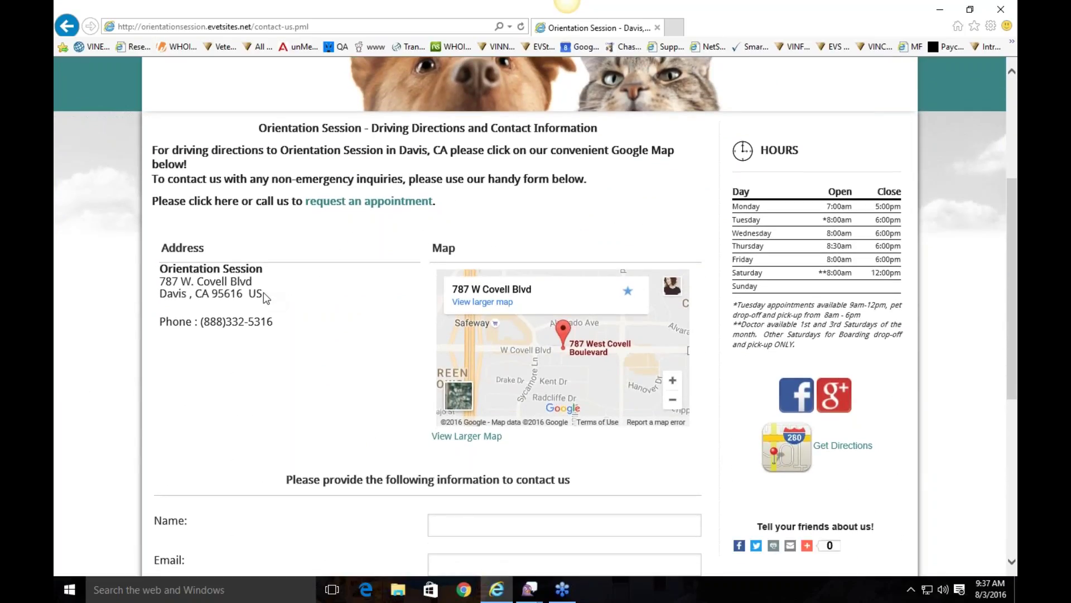
scroll(338, 404, up, 3)
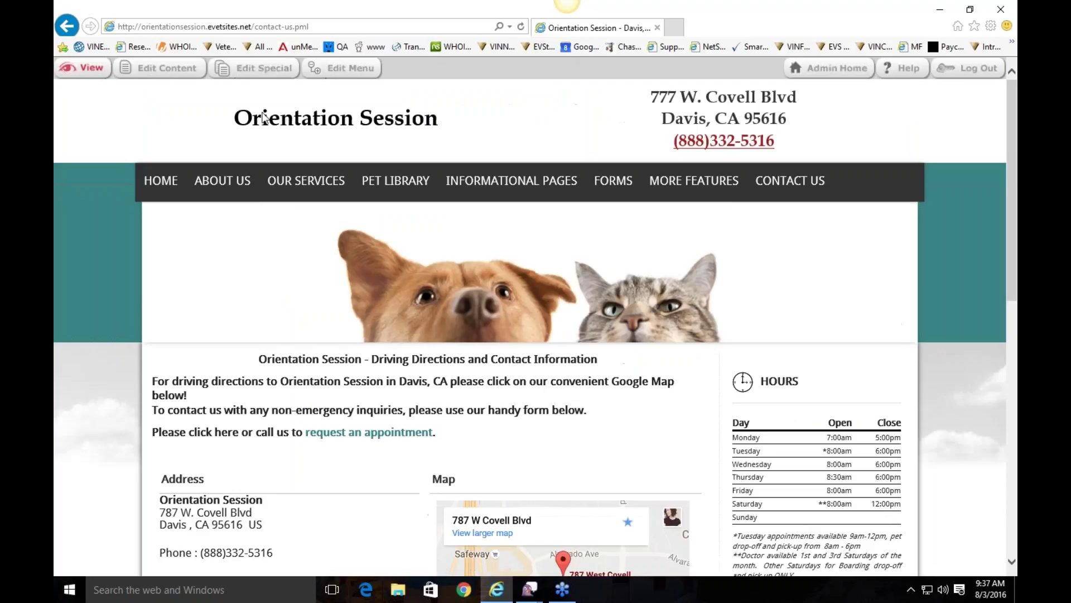
click(223, 69)
scroll(486, 279, down, 2)
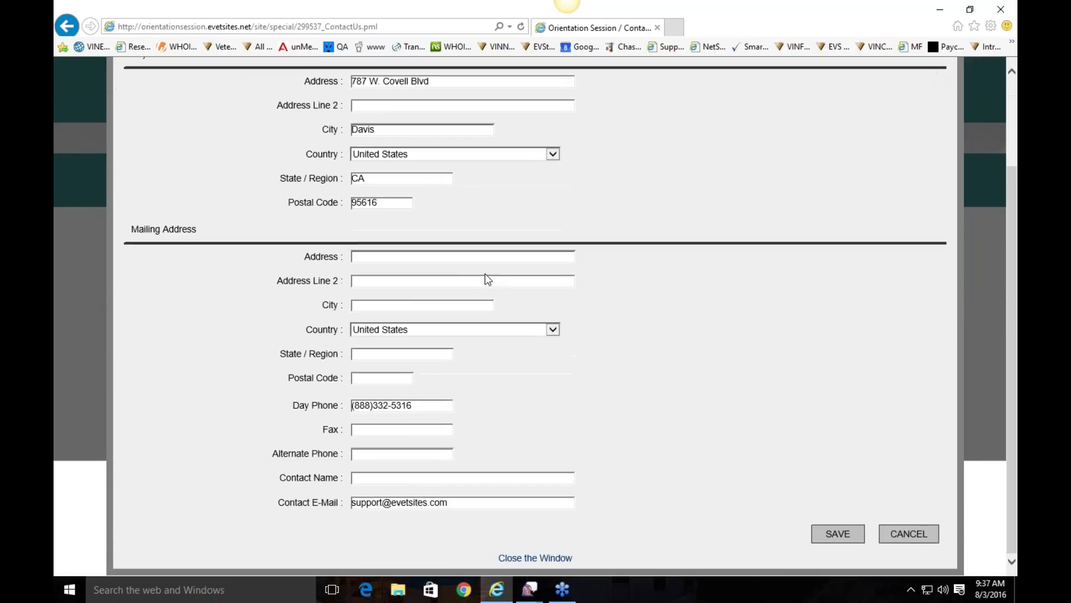
drag(466, 505, 333, 488)
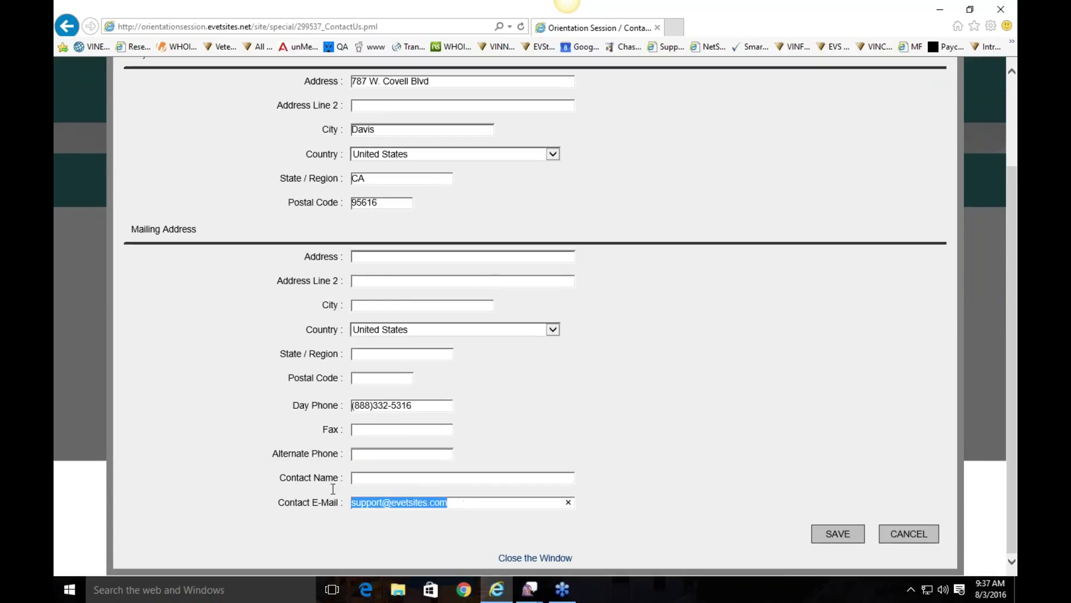
key(BackSpace)
click(822, 539)
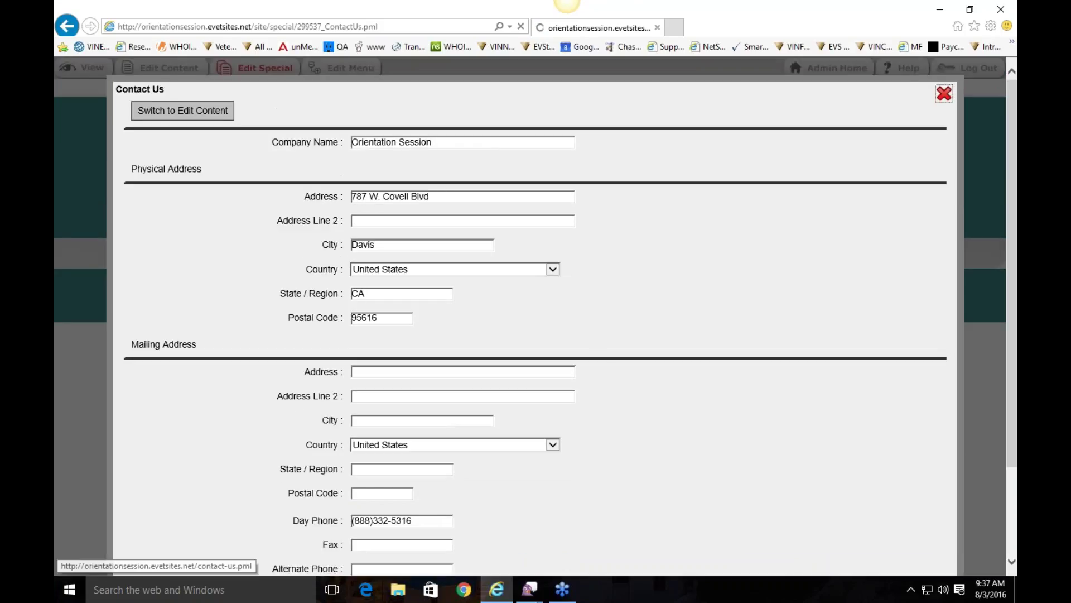
Step: Recheck the contact details, close the editor without changes, and go to Contact Us > Client Feedback
scroll(604, 286, down, 5)
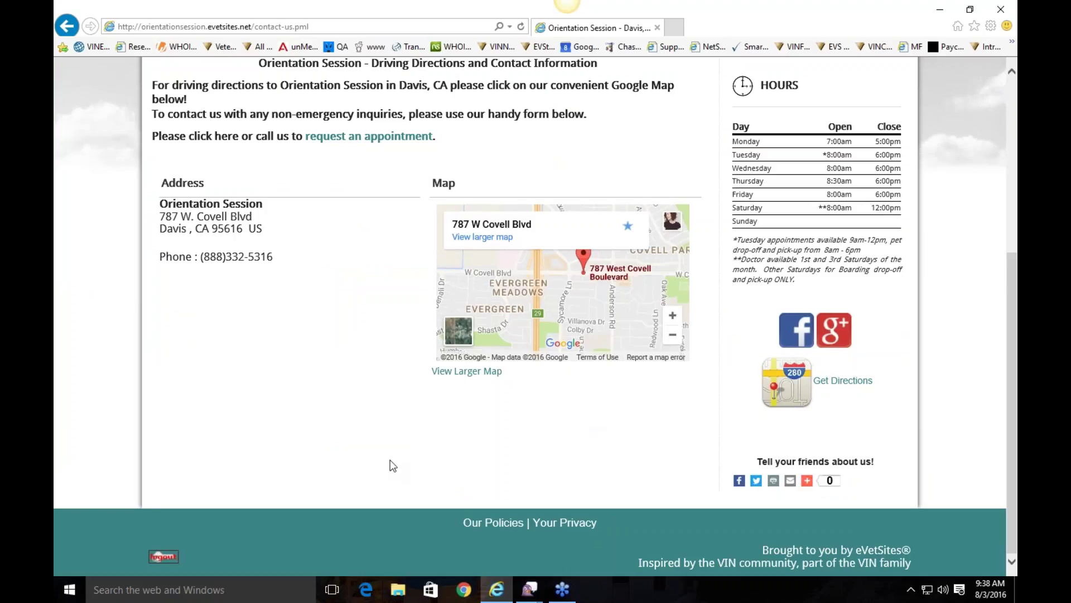
scroll(393, 464, up, 5)
click(265, 67)
scroll(596, 526, down, 3)
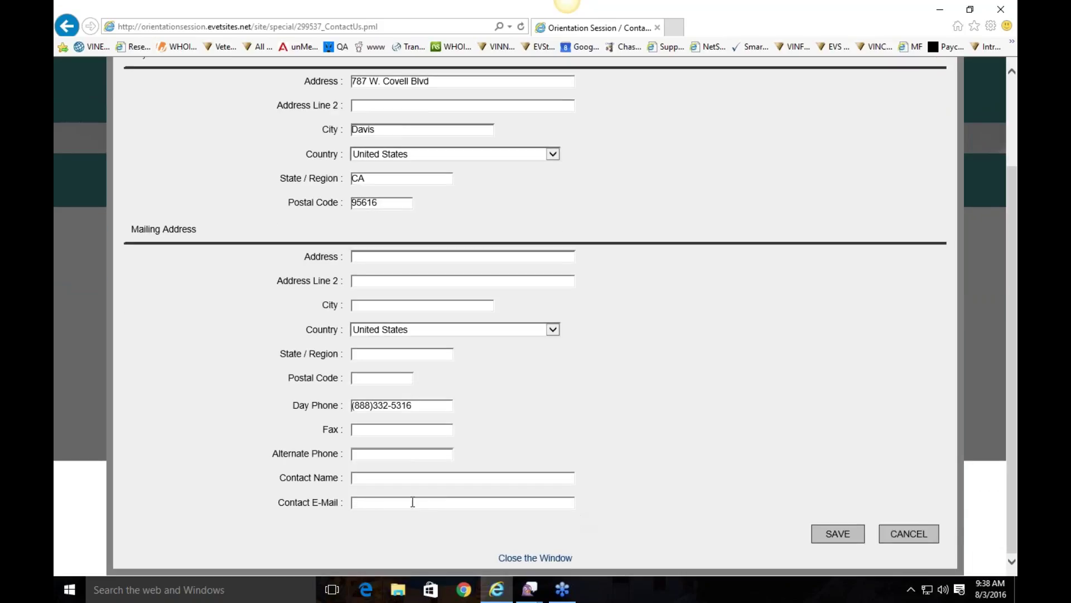
click(916, 536)
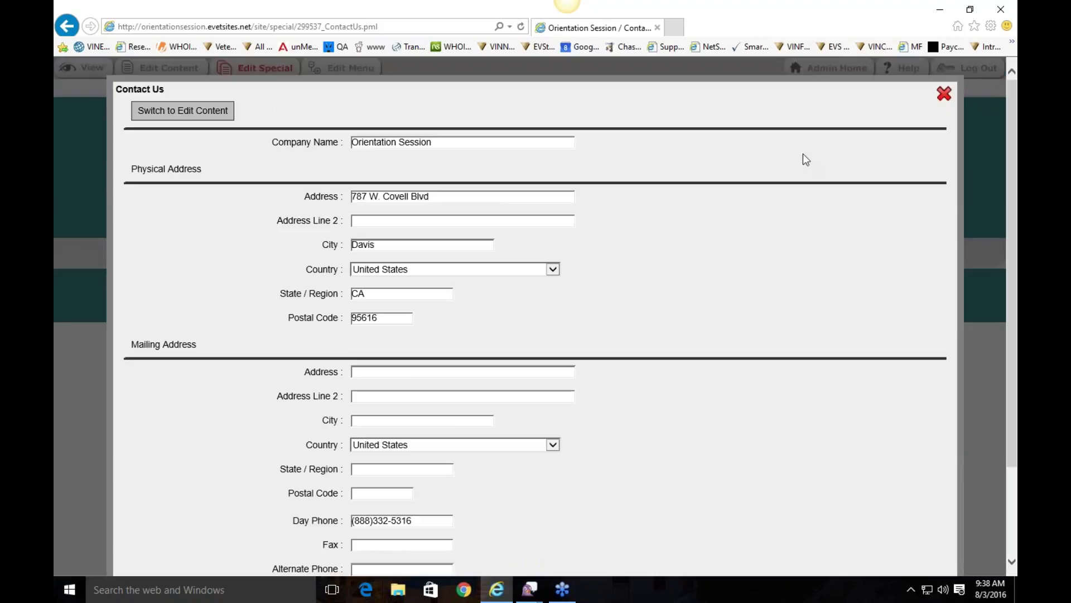
click(944, 94)
mouse_move(790, 181)
click(822, 219)
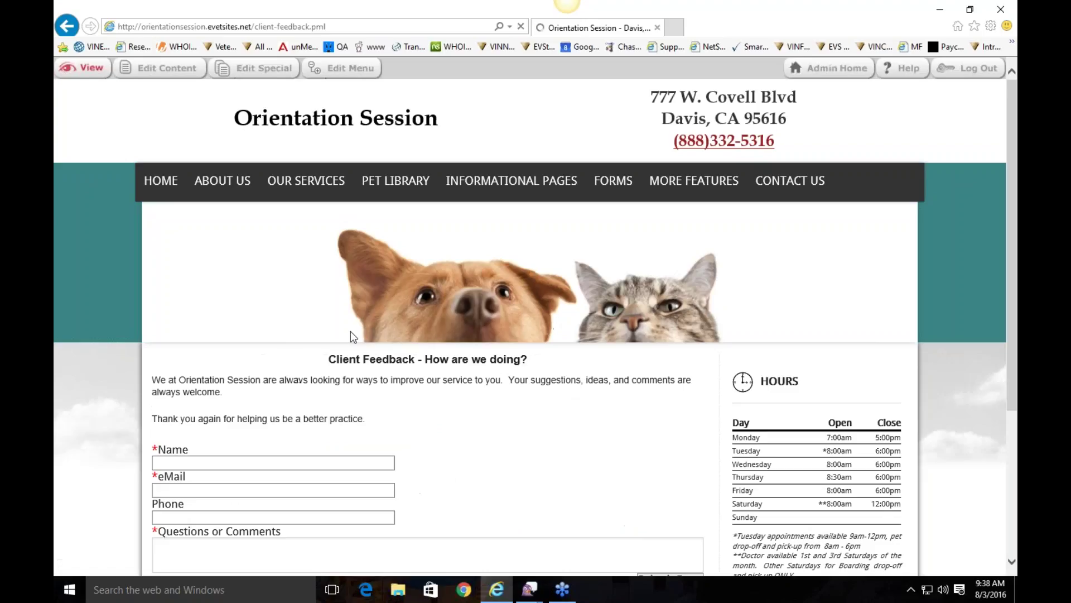
Step: Review the Client Feedback form settings, close them unchanged, and go to Contact Us > Emergencies
scroll(534, 439, down, 3)
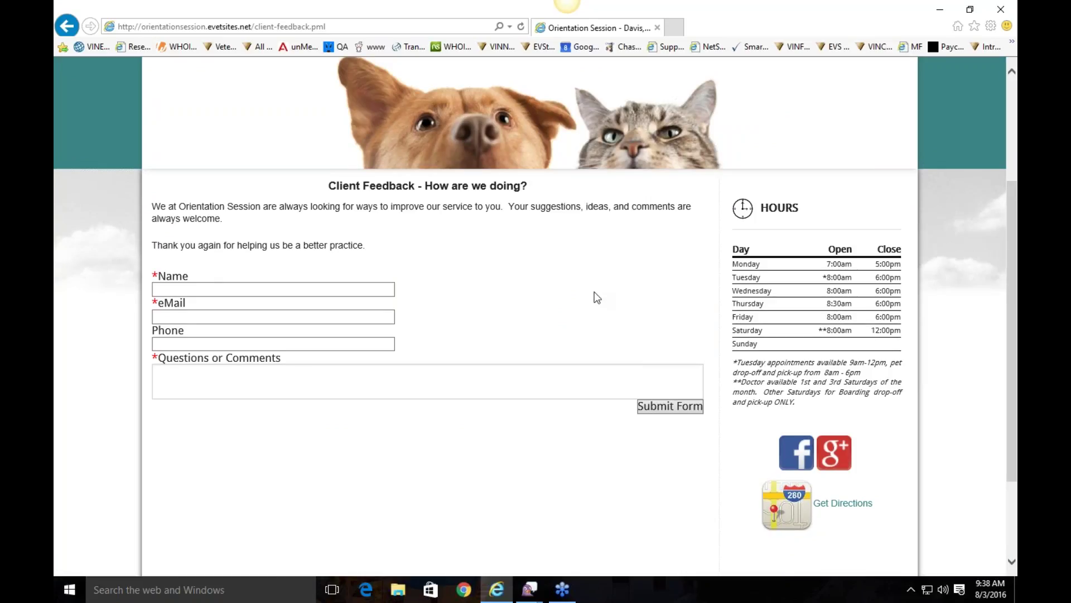
scroll(596, 297, up, 3)
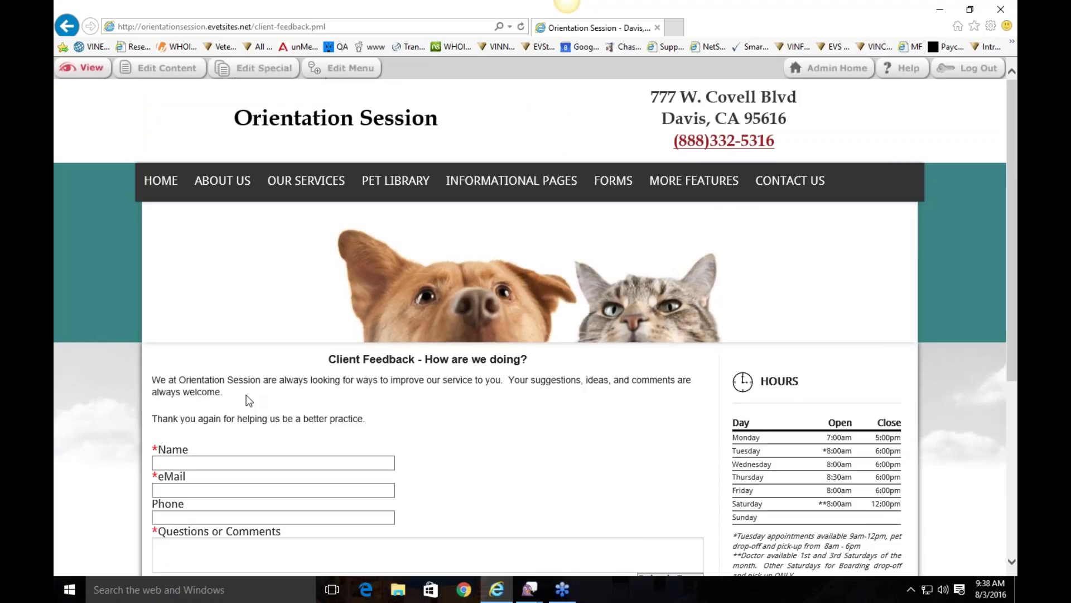
click(279, 69)
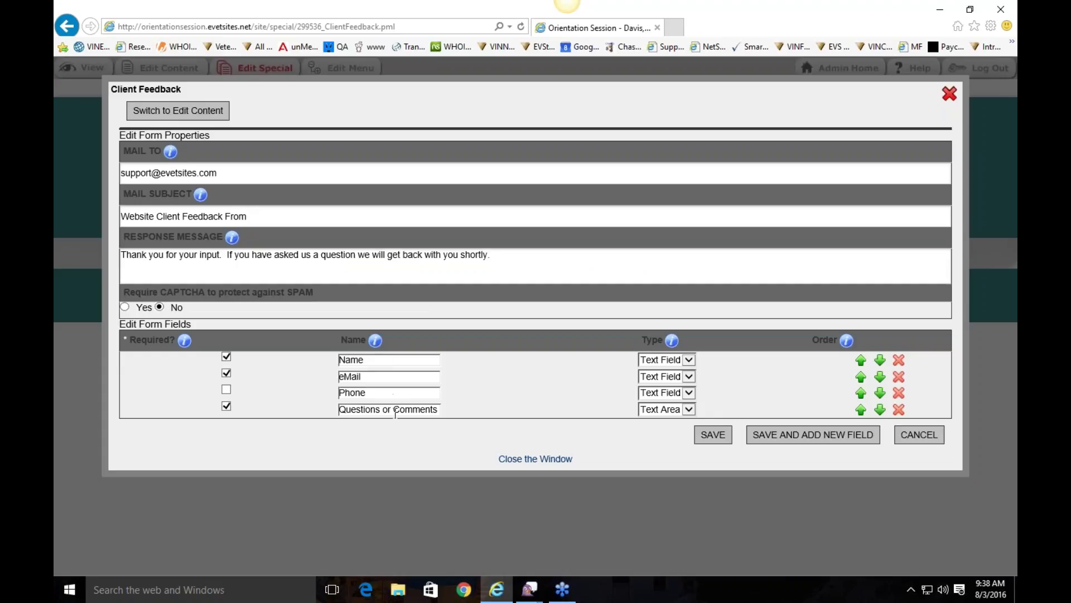
drag(149, 255, 198, 255)
click(536, 254)
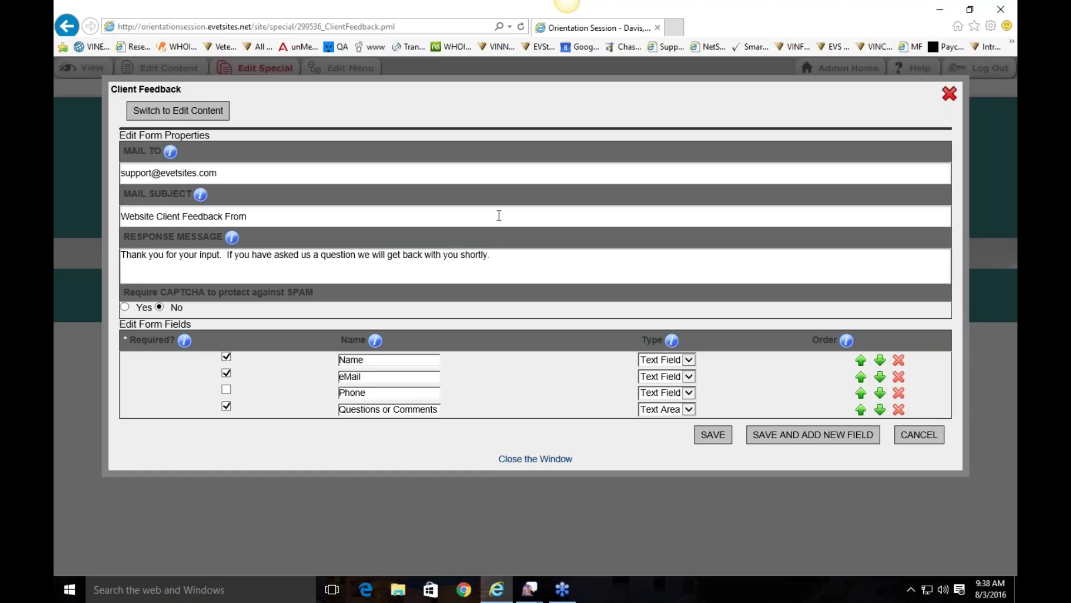
click(950, 94)
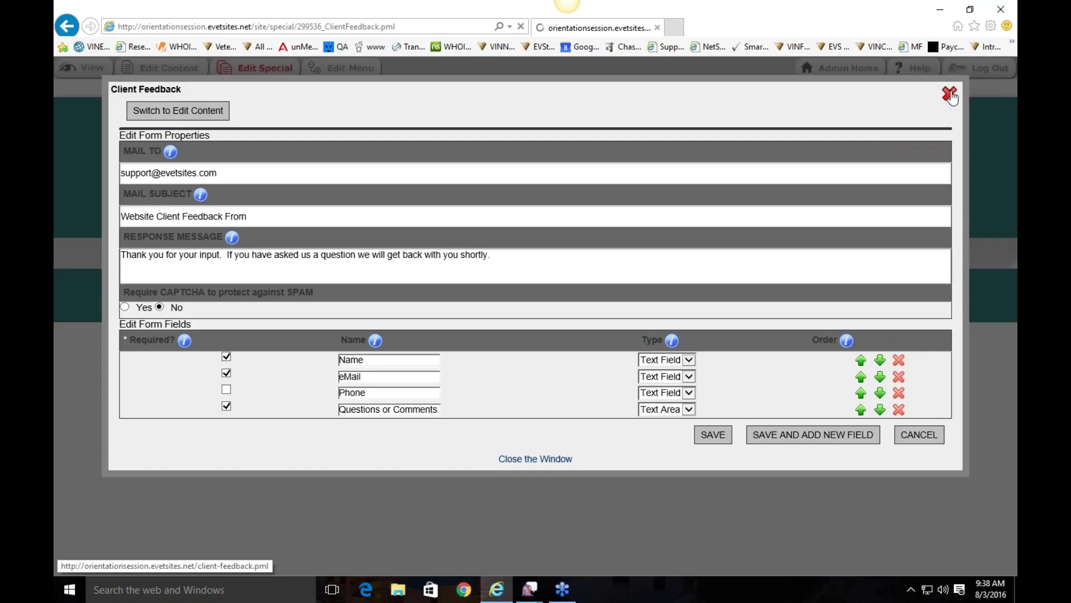
mouse_move(799, 183)
click(808, 247)
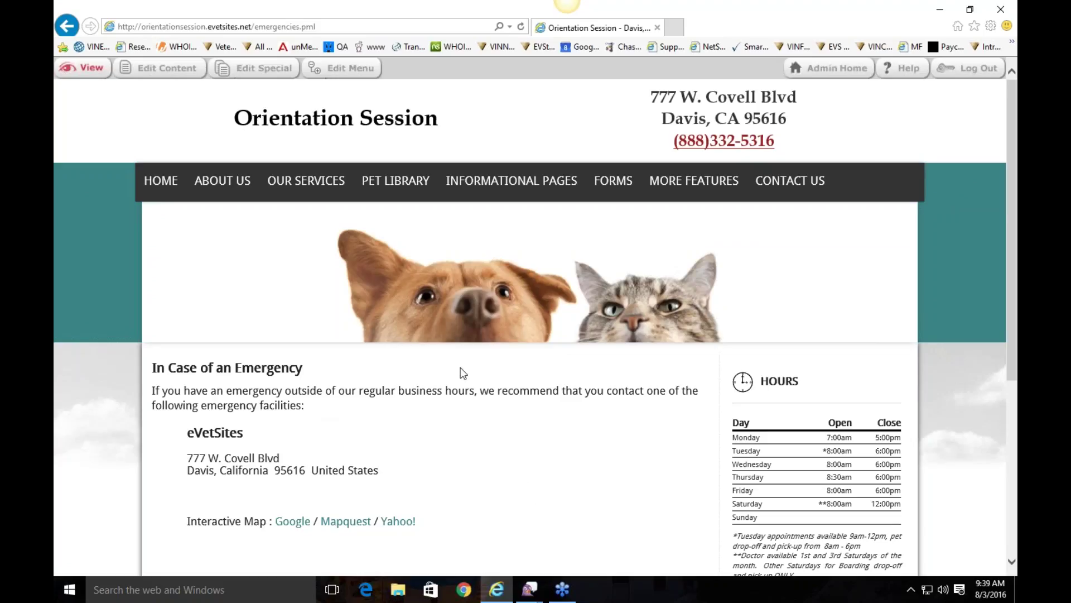
Step: Open the Emergencies page's text in the content editor
click(146, 68)
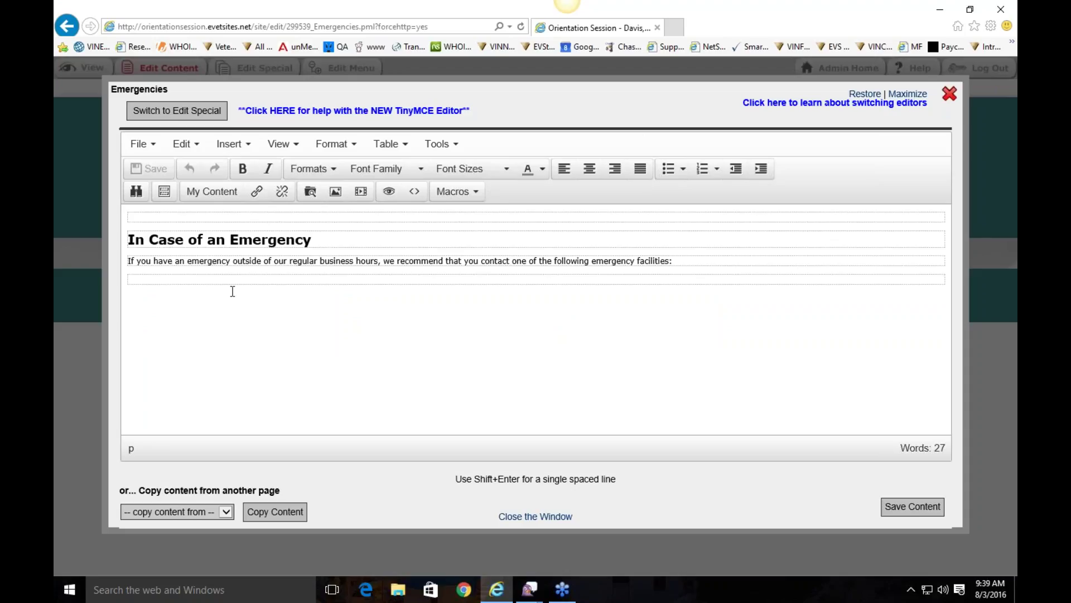
Step: Leave the text editor and rename the emergency facility from eVetSites to 'ER Clinic'
click(326, 239)
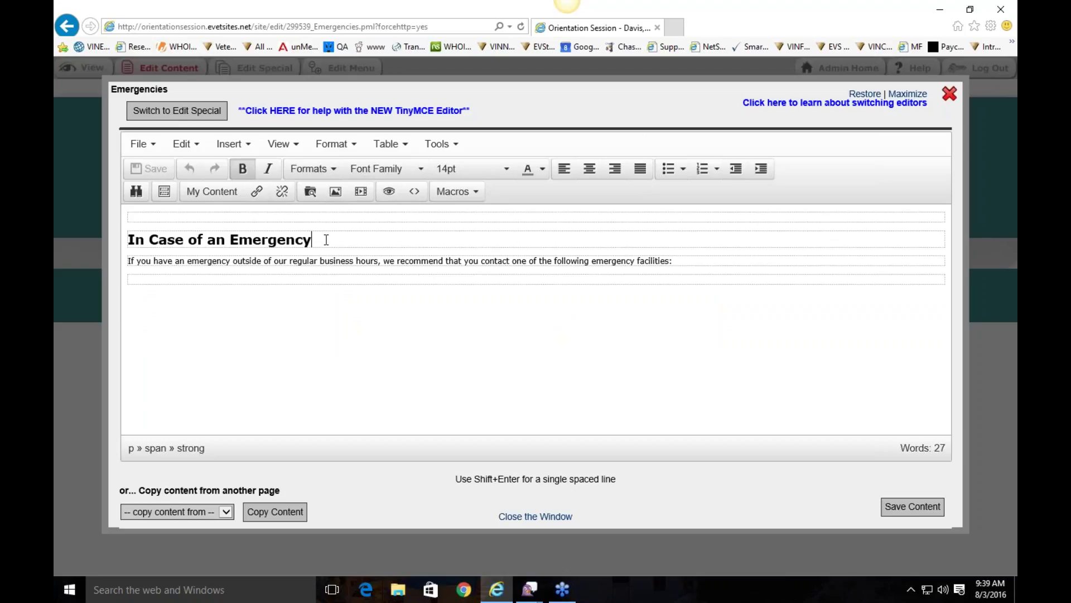
click(536, 516)
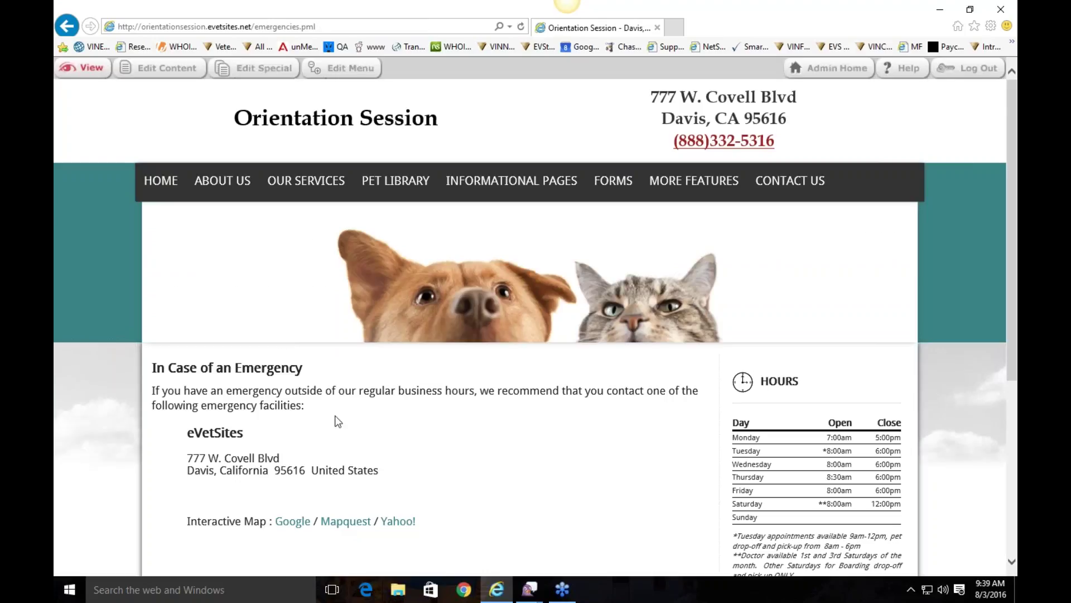
click(256, 67)
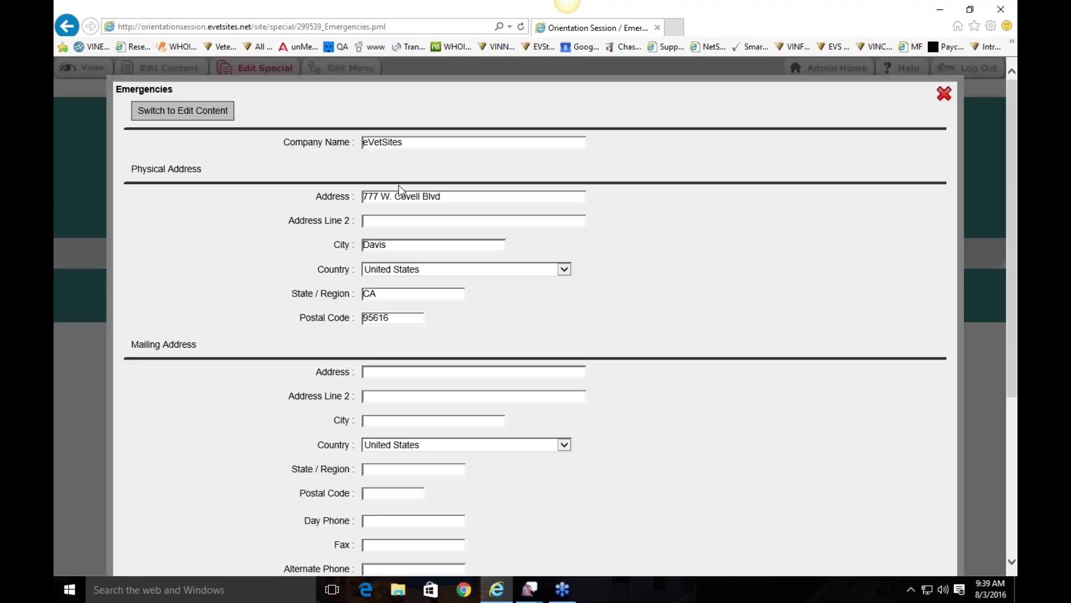
double_click(420, 142)
text(ER Clinic)
Step: Review the facility's address details, close the form, and check the ER Clinic entry on the page
click(419, 197)
scroll(512, 199, down, 2)
scroll(471, 442, down, 3)
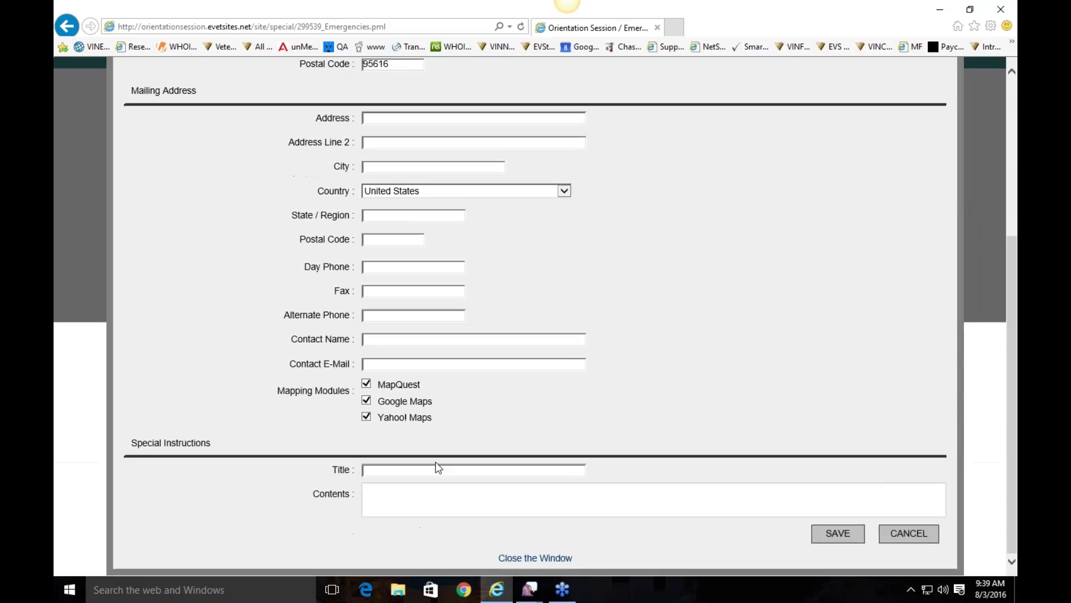
scroll(447, 386, up, 5)
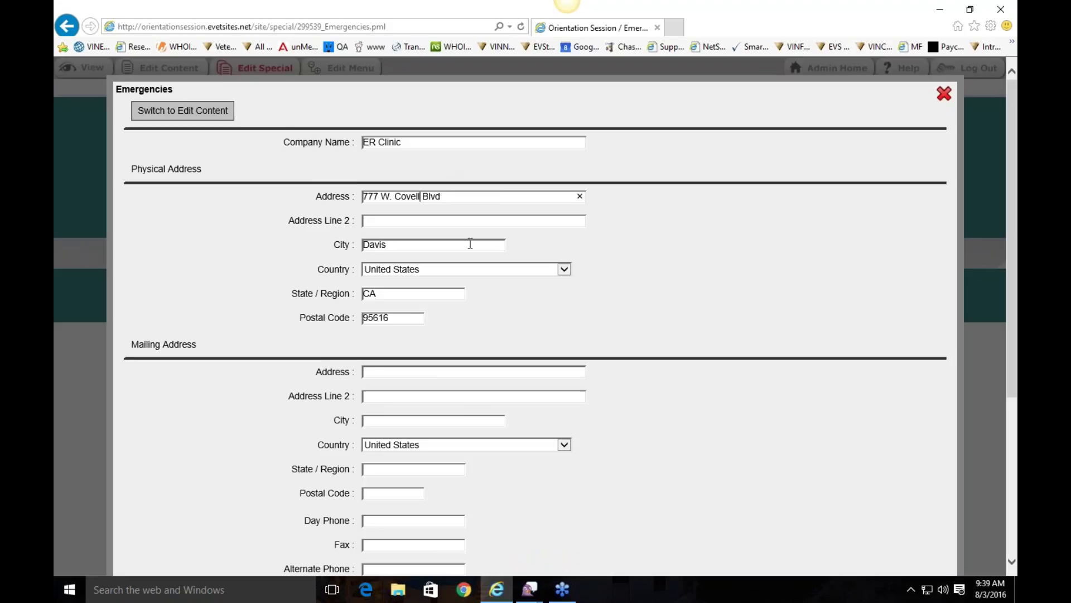
scroll(470, 243, down, 5)
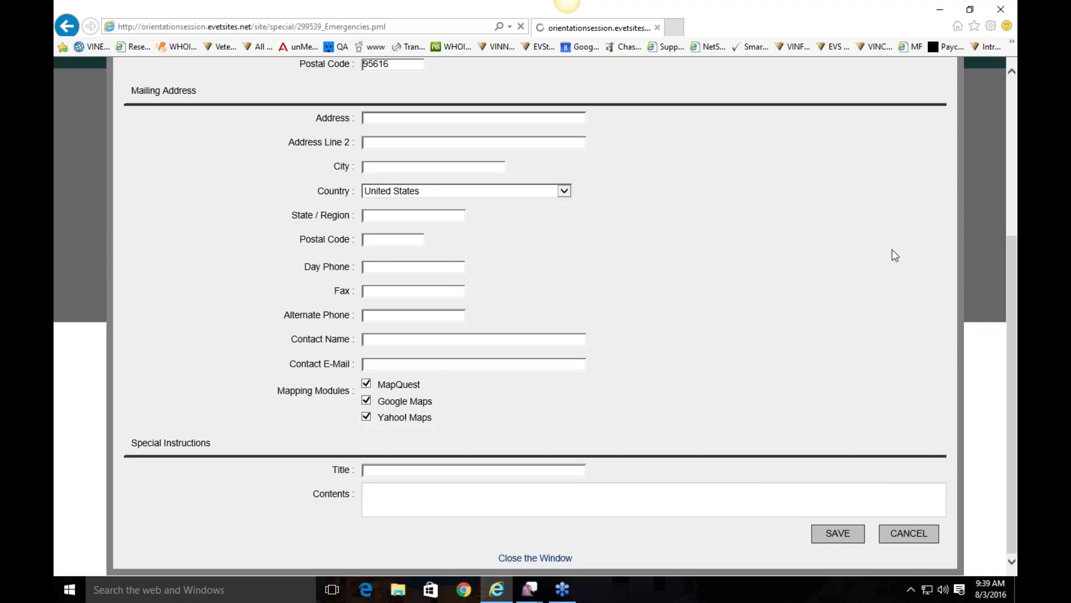
scroll(870, 164, up, 5)
click(943, 95)
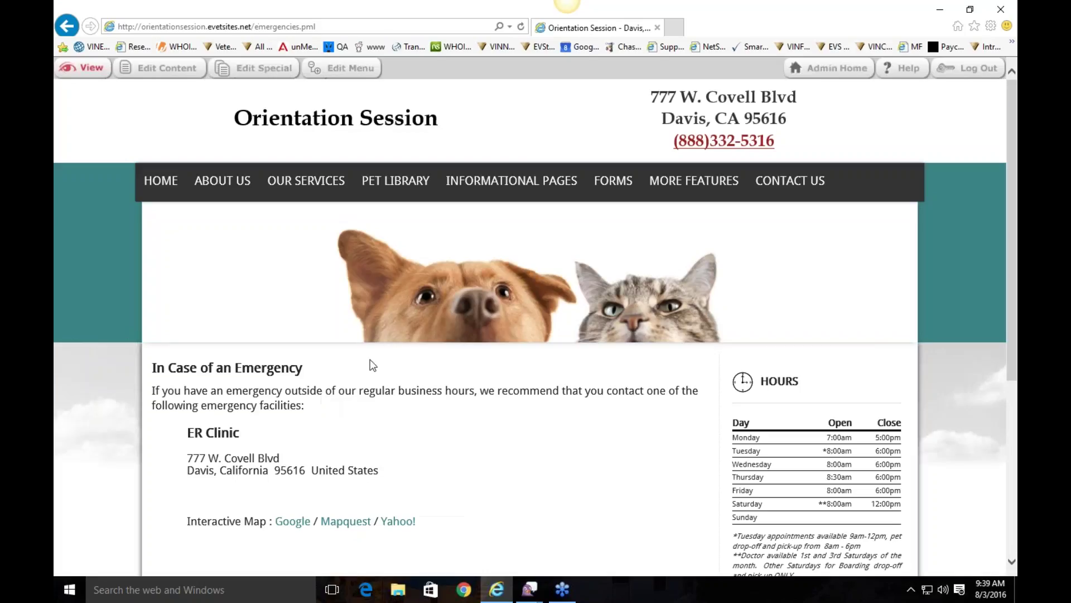
drag(186, 433, 426, 528)
click(459, 520)
scroll(566, 371, down, 4)
scroll(566, 371, up, 4)
mouse_move(503, 182)
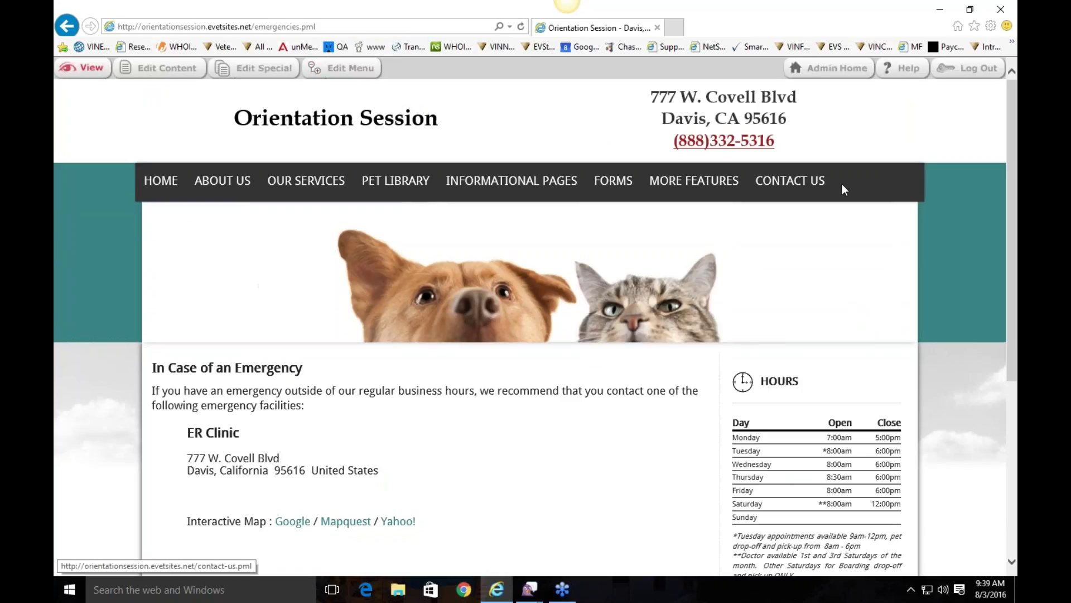
mouse_move(208, 185)
mouse_move(172, 186)
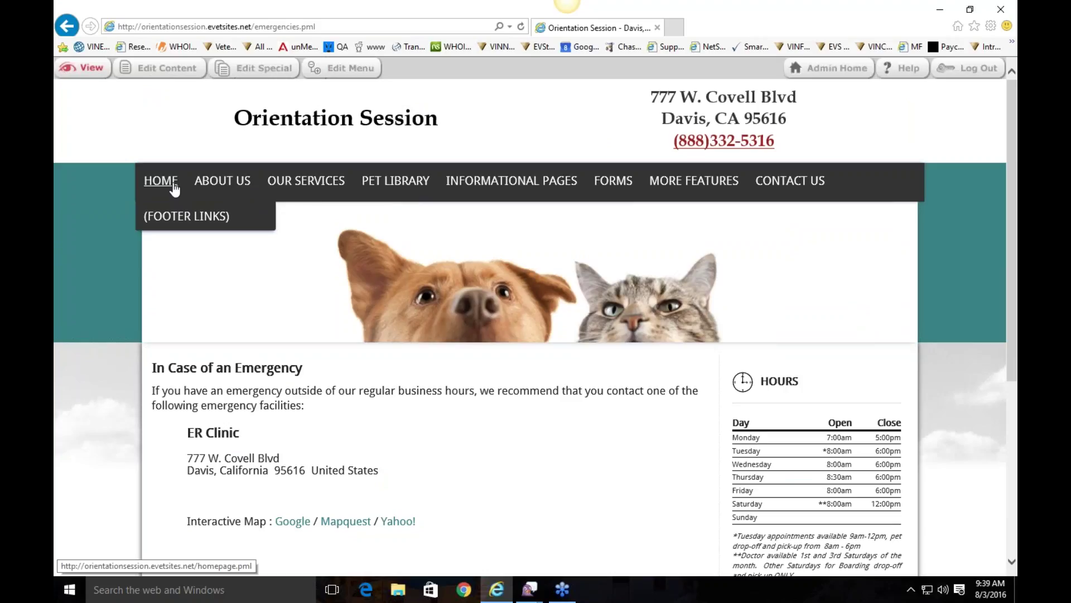
Step: Open the menu editor and browse the Contact Us and About Us branches of the menu tree
click(321, 69)
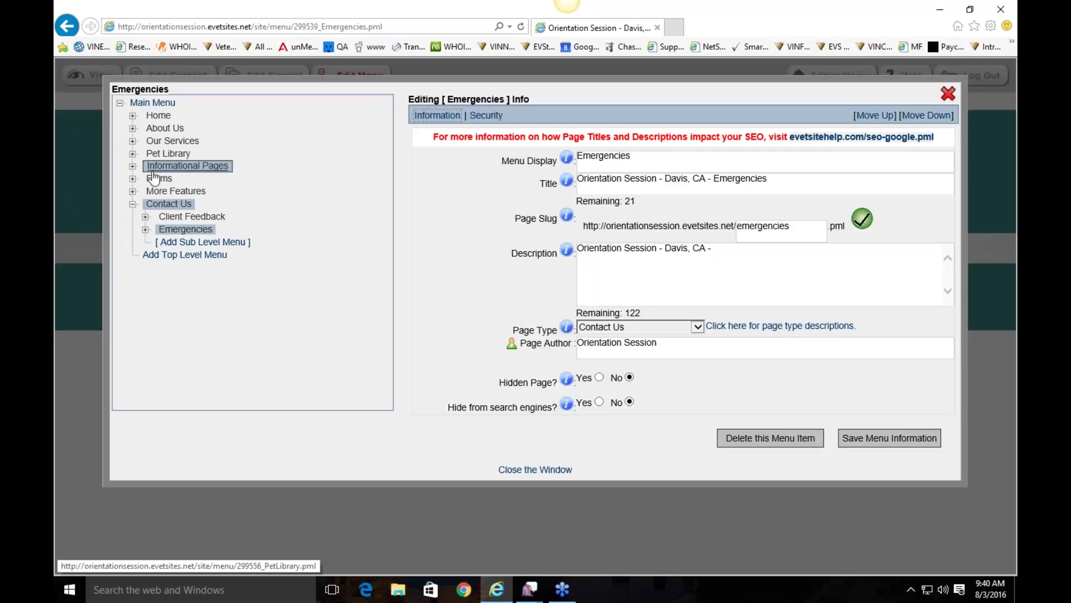
click(133, 204)
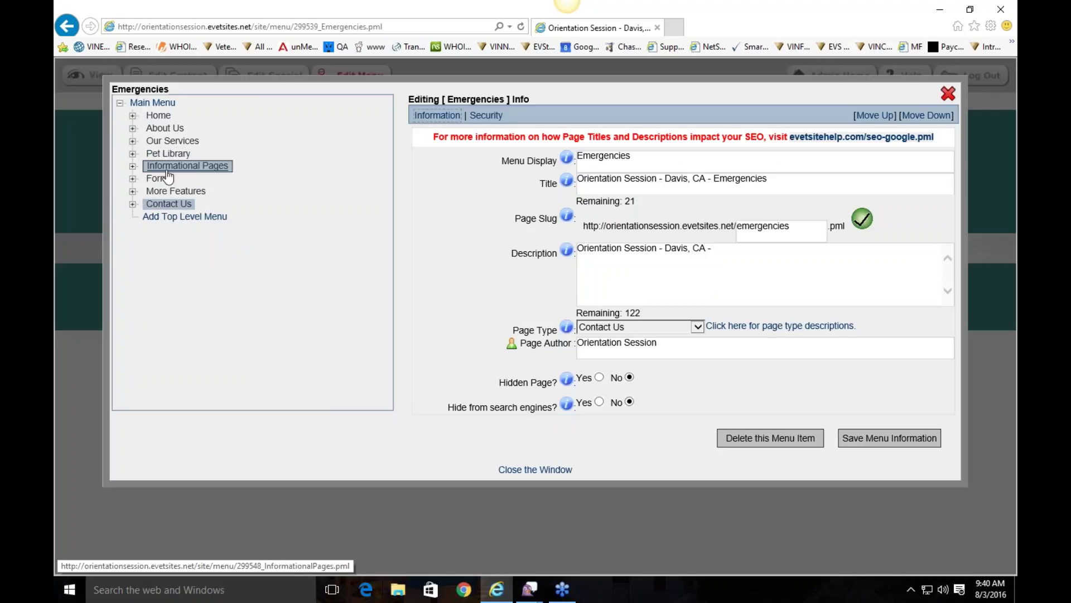
click(133, 128)
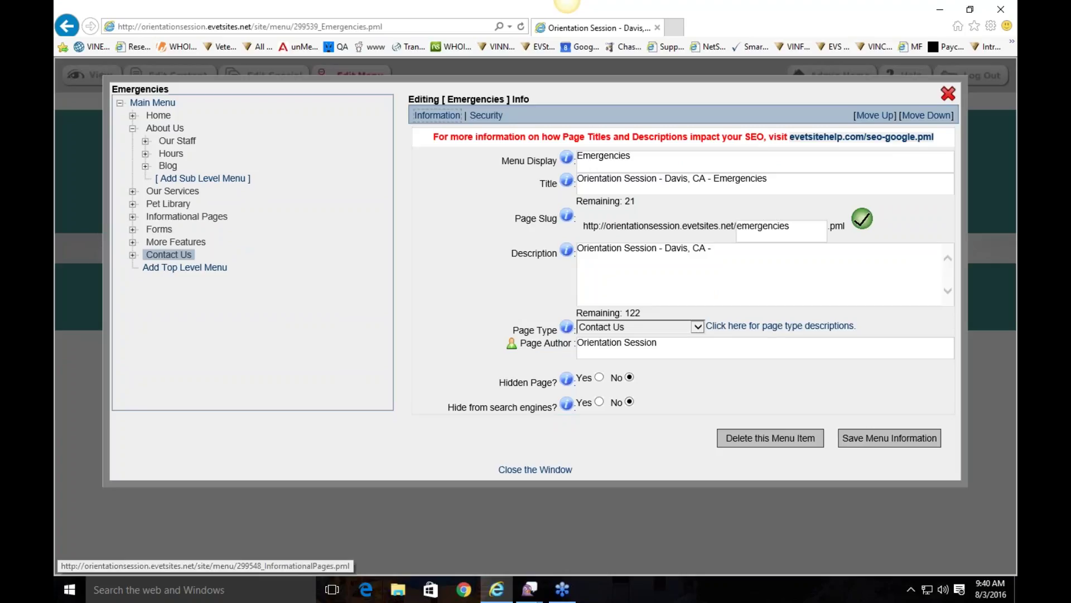
click(132, 129)
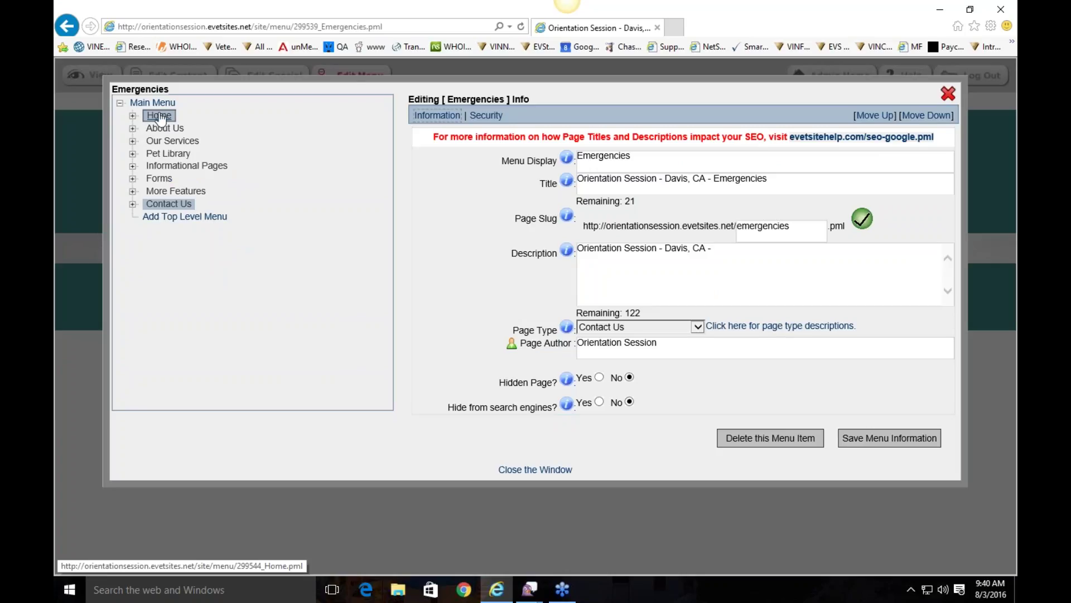
Step: Add a top-level menu page with menu name 'Clinic Pets' and title 'Clinic pets'
click(188, 216)
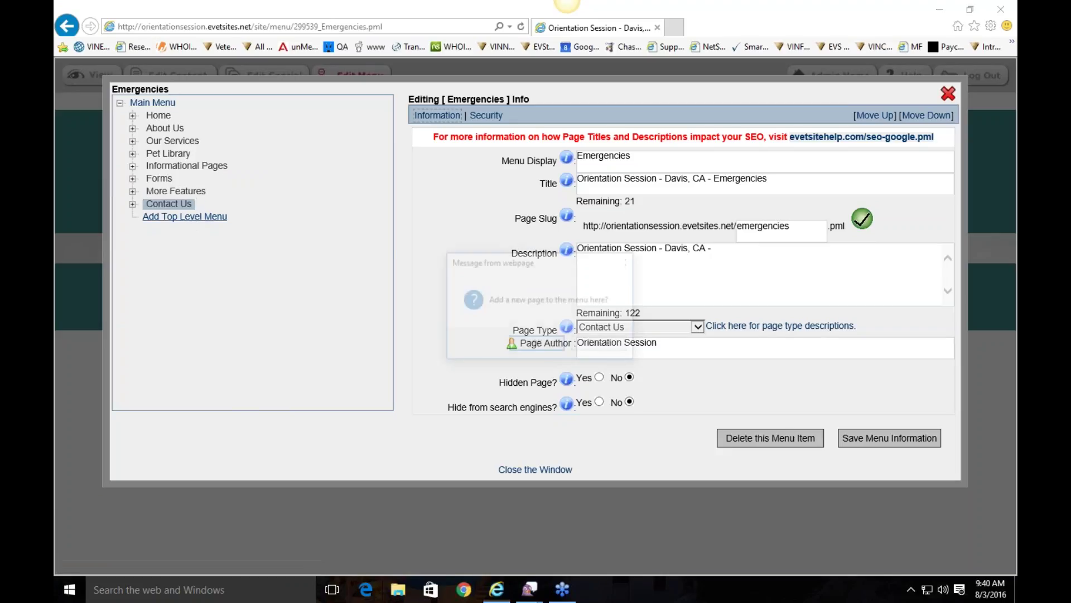
click(520, 344)
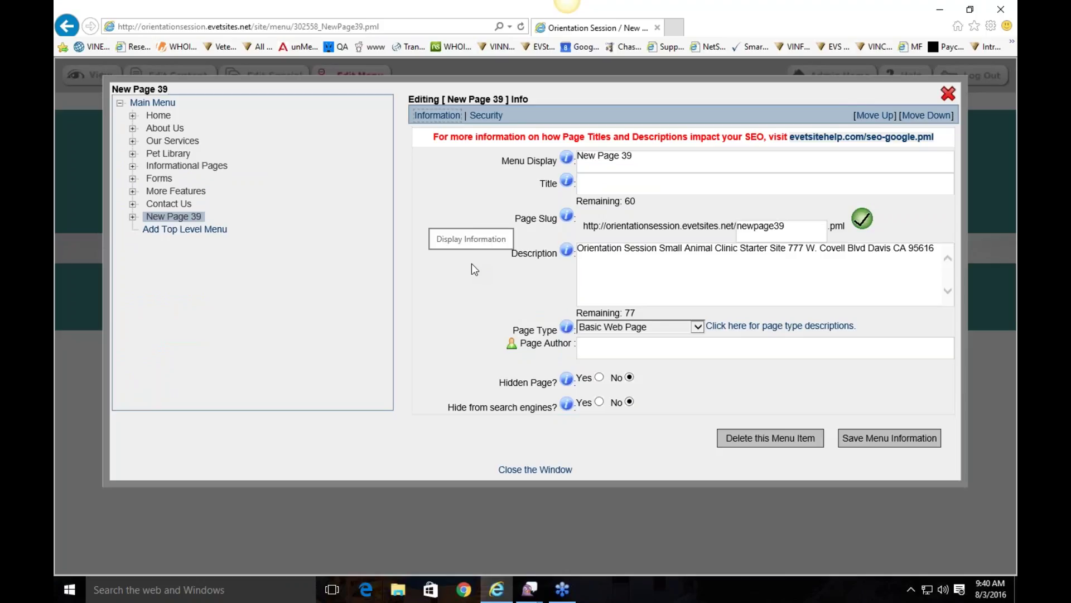
click(657, 166)
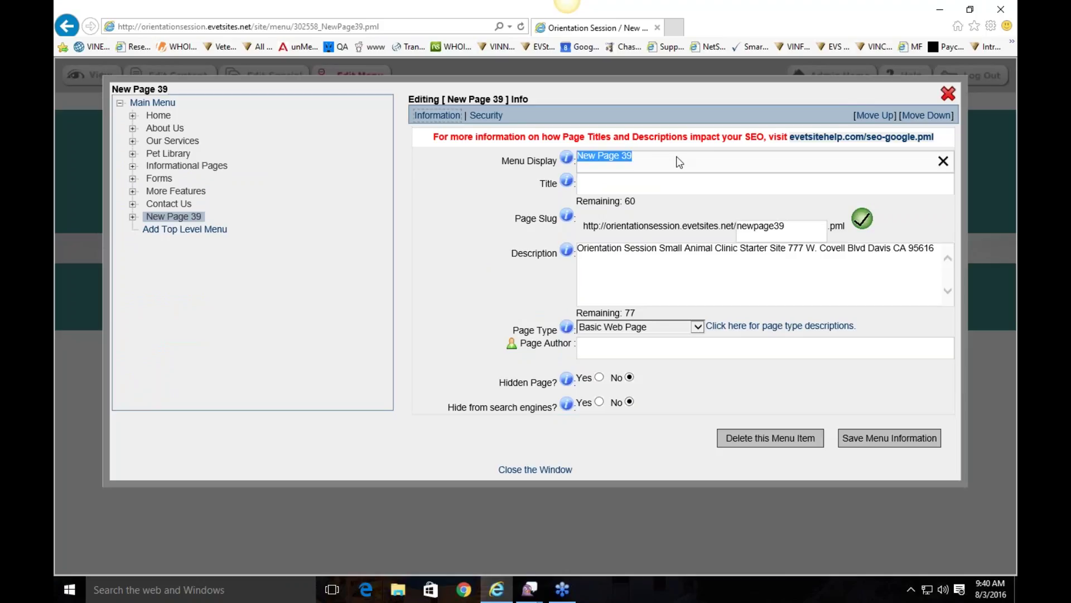
text(Clinic )
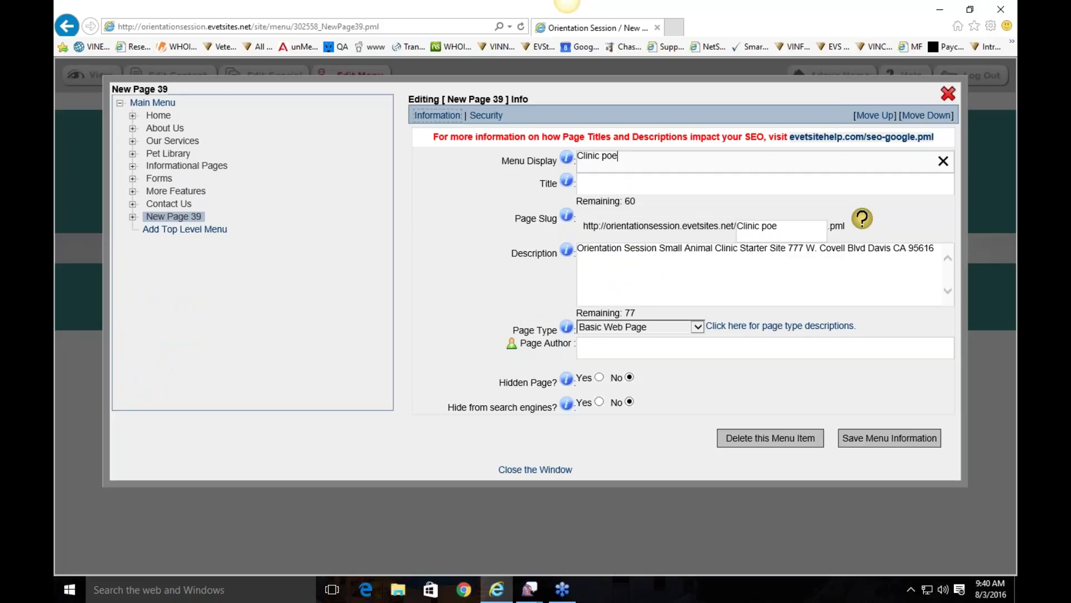
text(Pets)
click(683, 176)
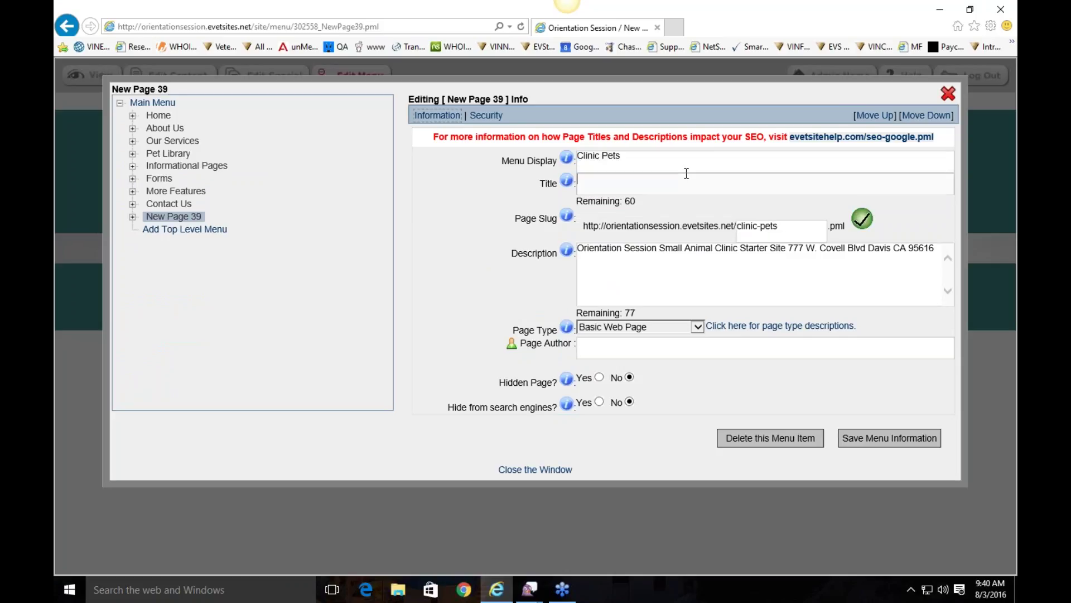
text(Clinic pets)
click(710, 254)
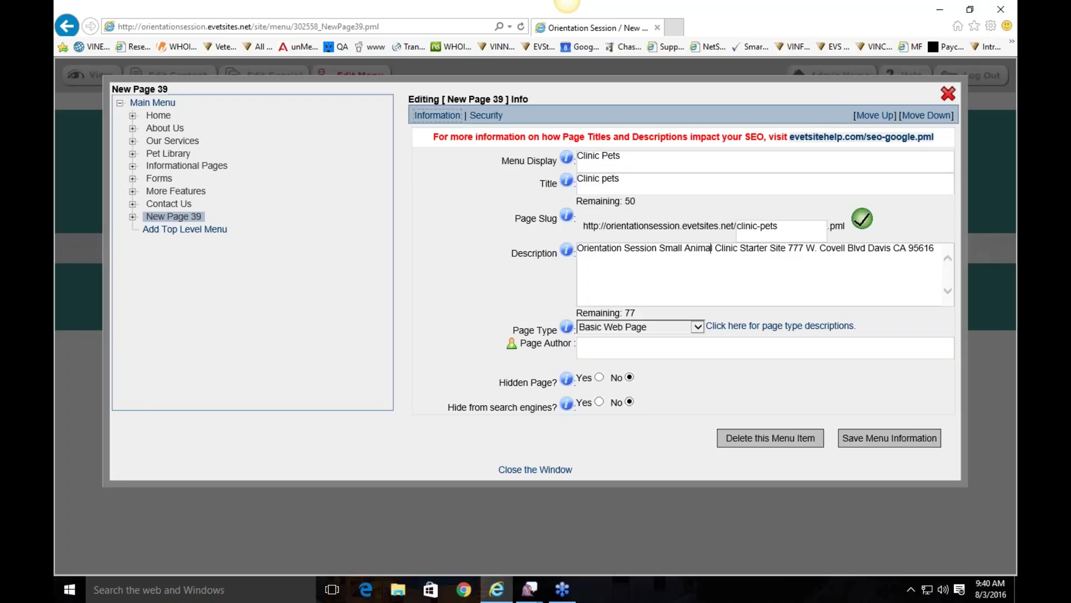
Step: Keep Basic Web Page as its page type after reviewing the type descriptions, and save
click(630, 329)
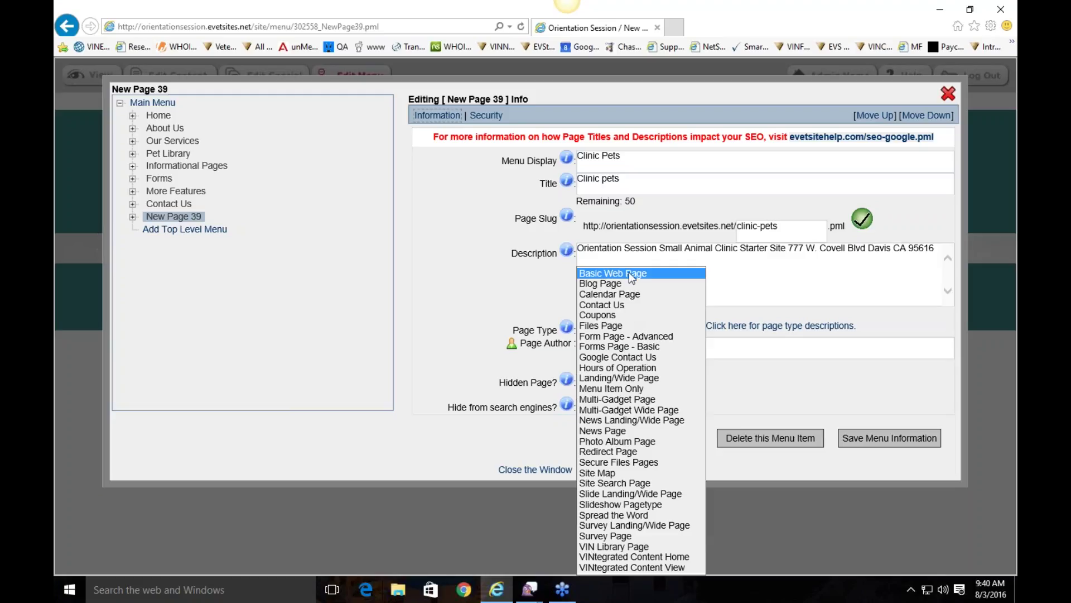
click(719, 390)
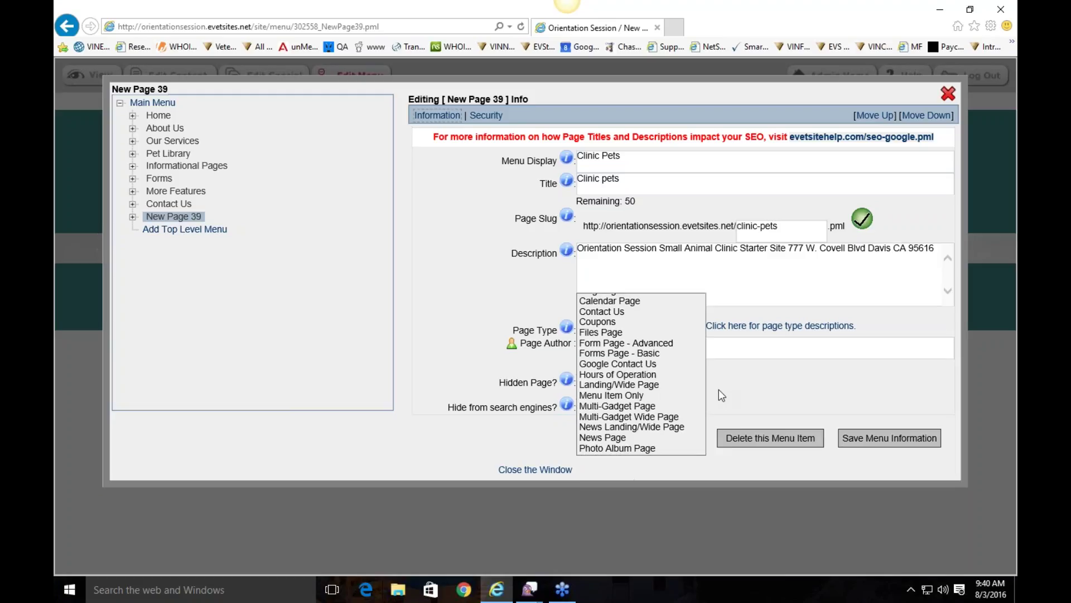
click(730, 326)
scroll(704, 119, down, 12)
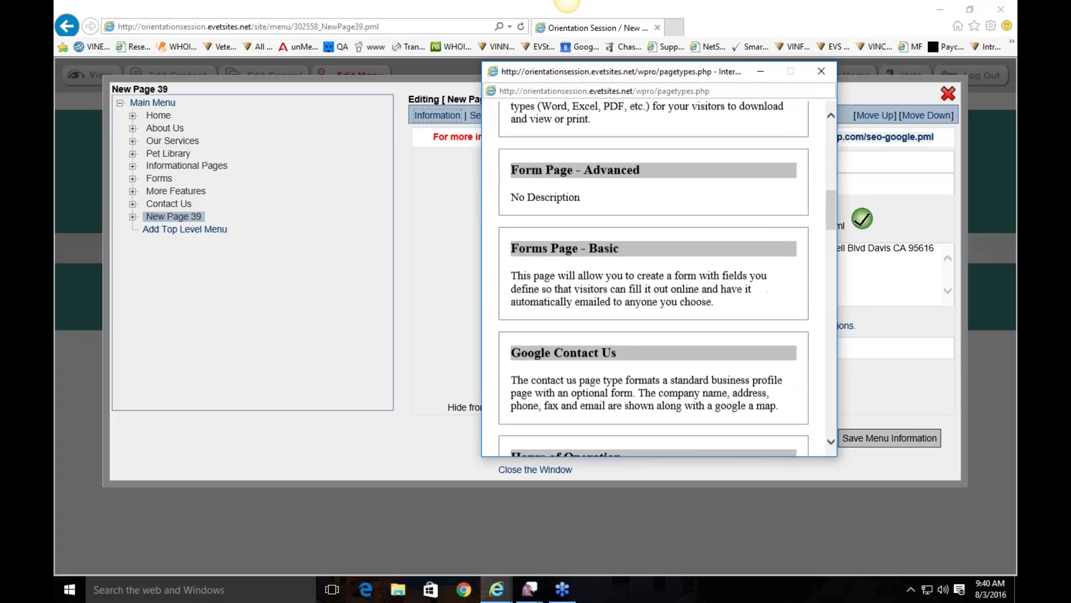
scroll(736, 153, down, 3)
click(822, 71)
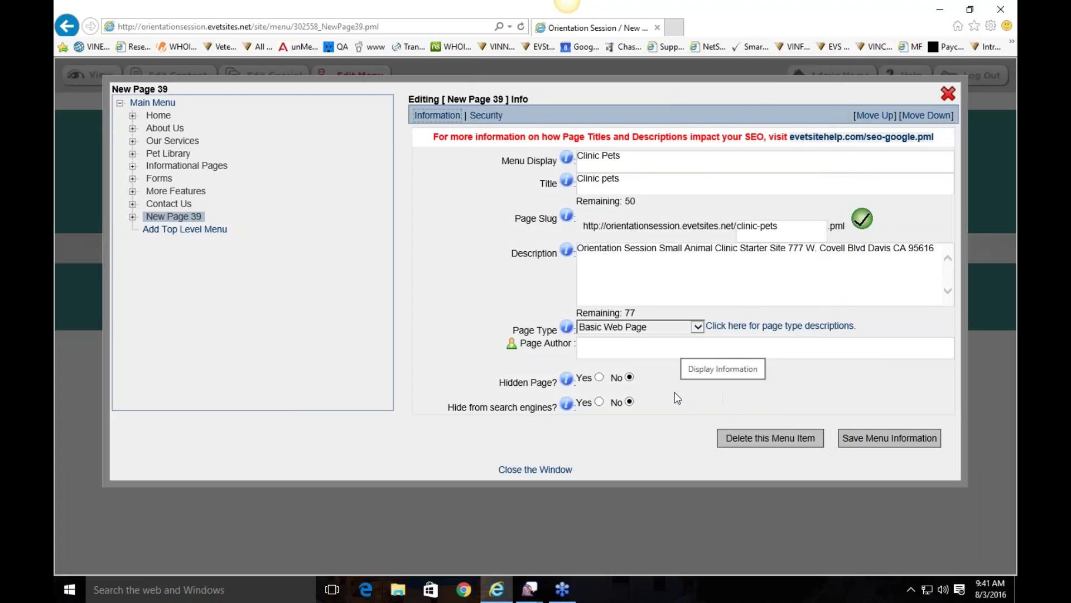
click(893, 431)
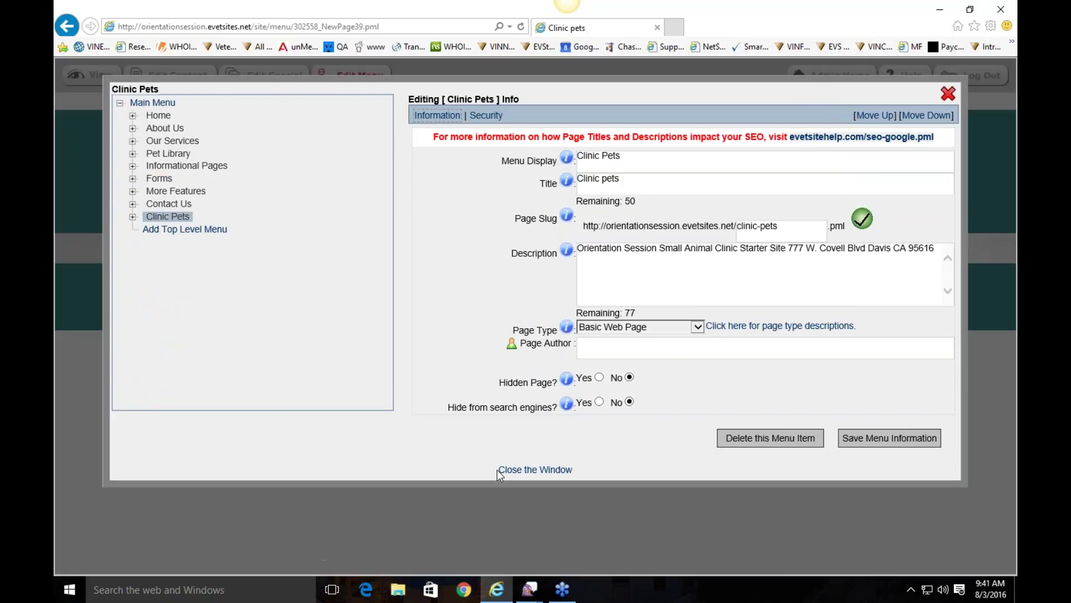
Step: Create and save an 'Our Doctors' sub-page under About Us, then delete it again
click(535, 469)
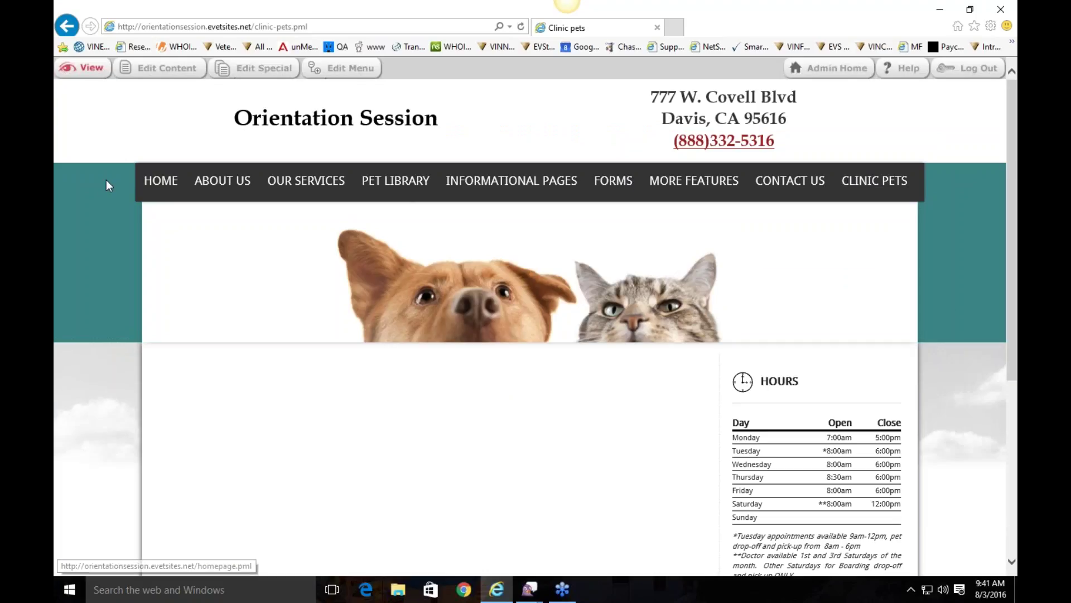
click(349, 69)
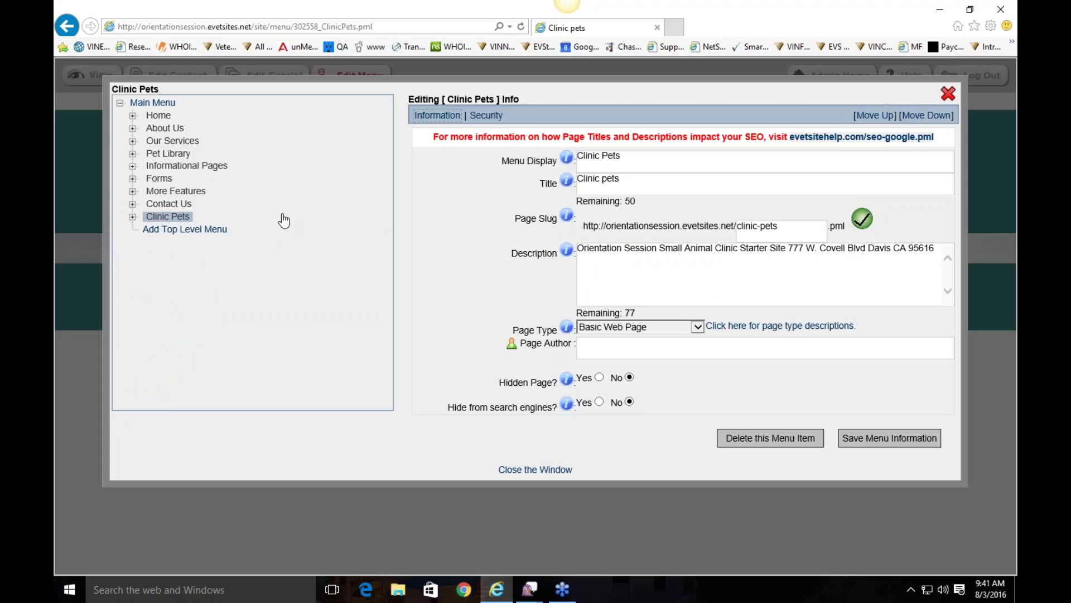
click(133, 129)
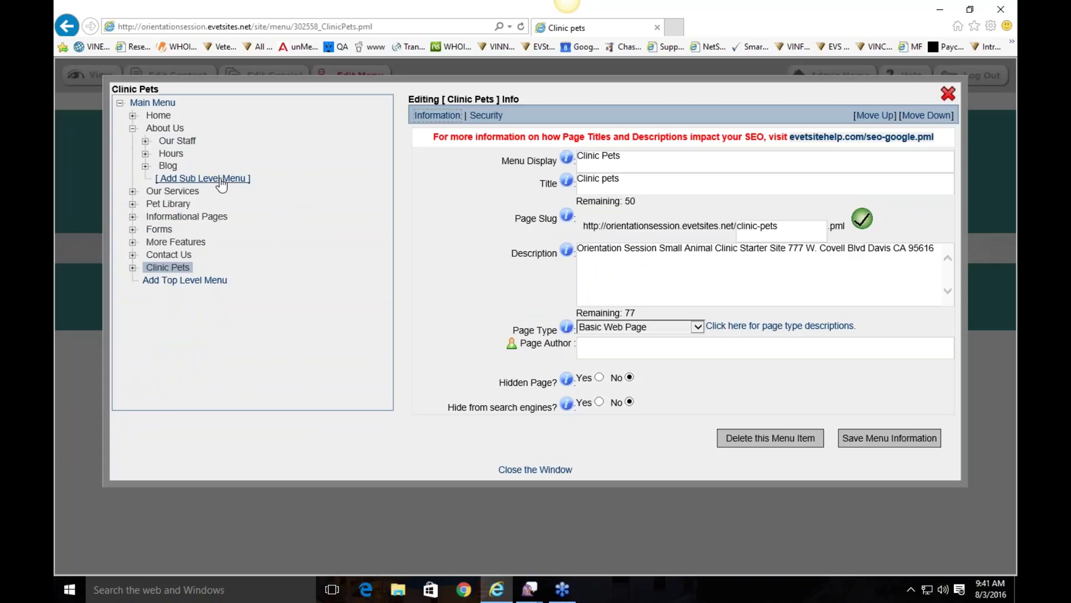
click(220, 181)
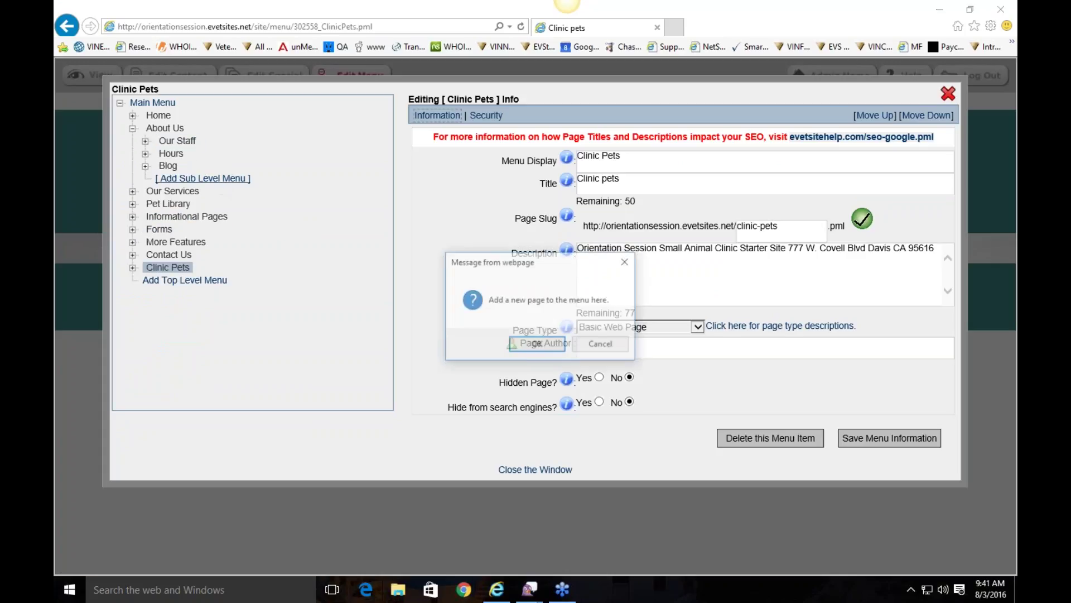
click(483, 342)
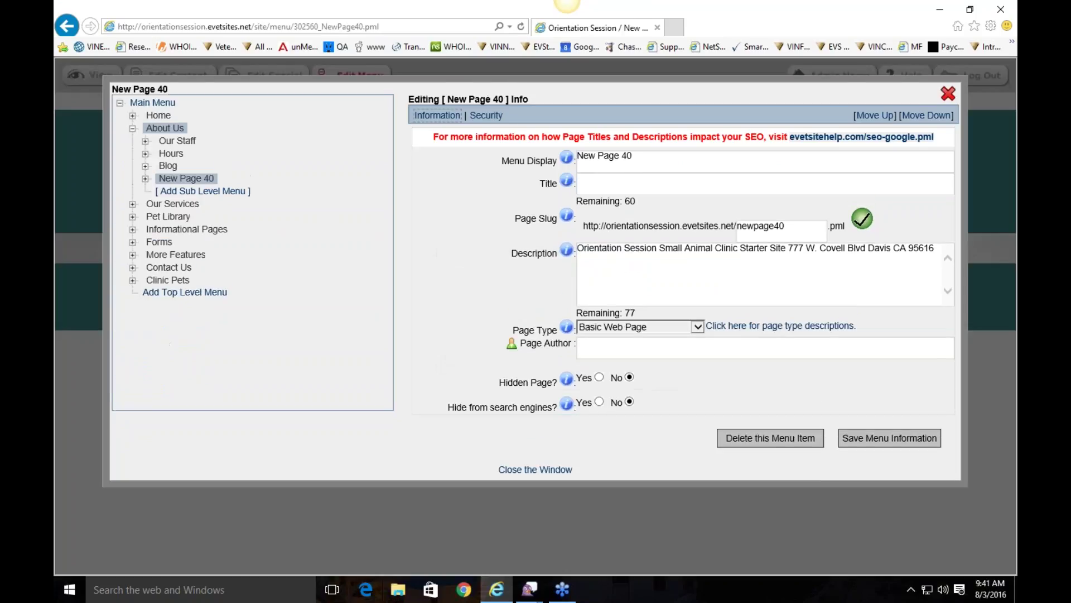
text(Our Doctors)
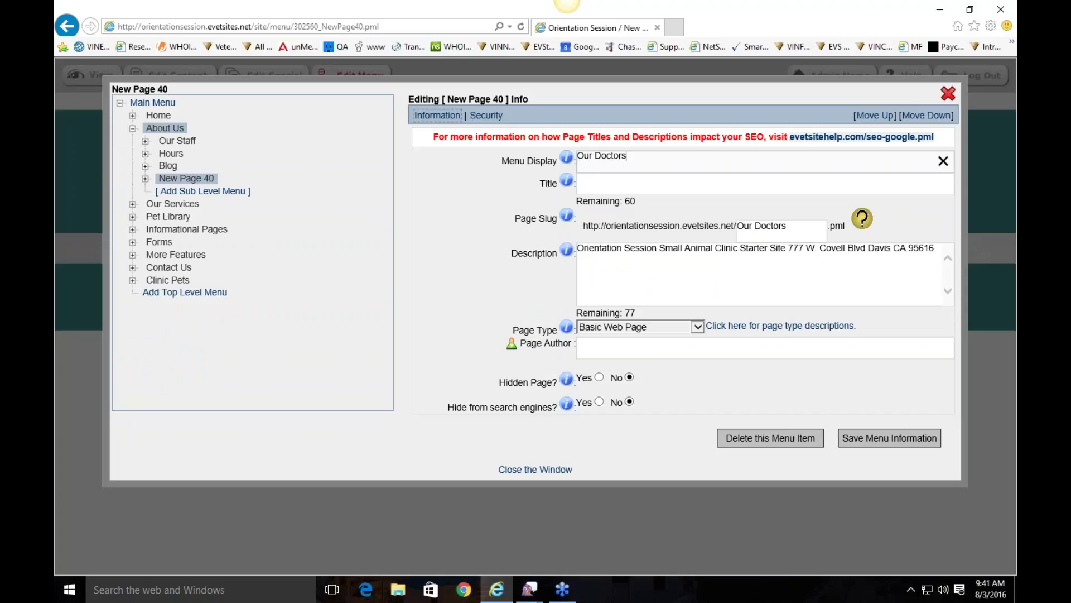
click(500, 179)
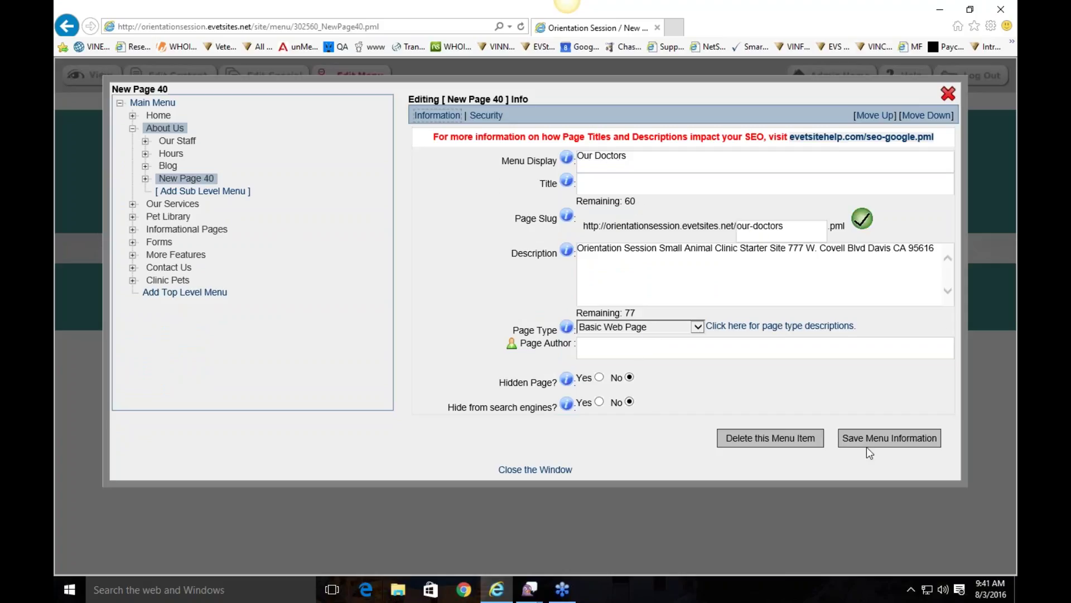
click(896, 441)
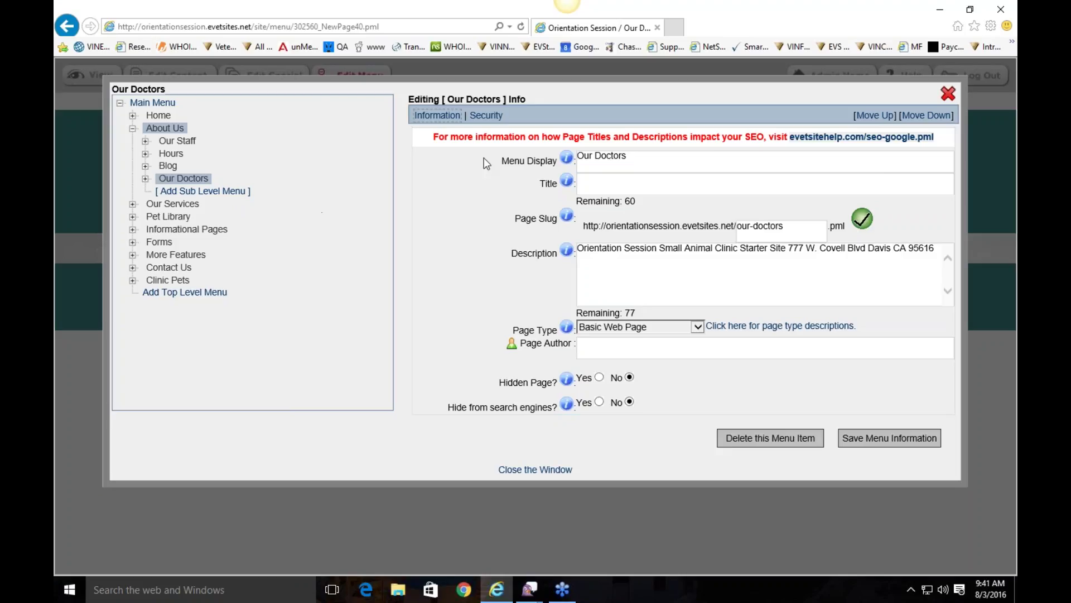
click(778, 437)
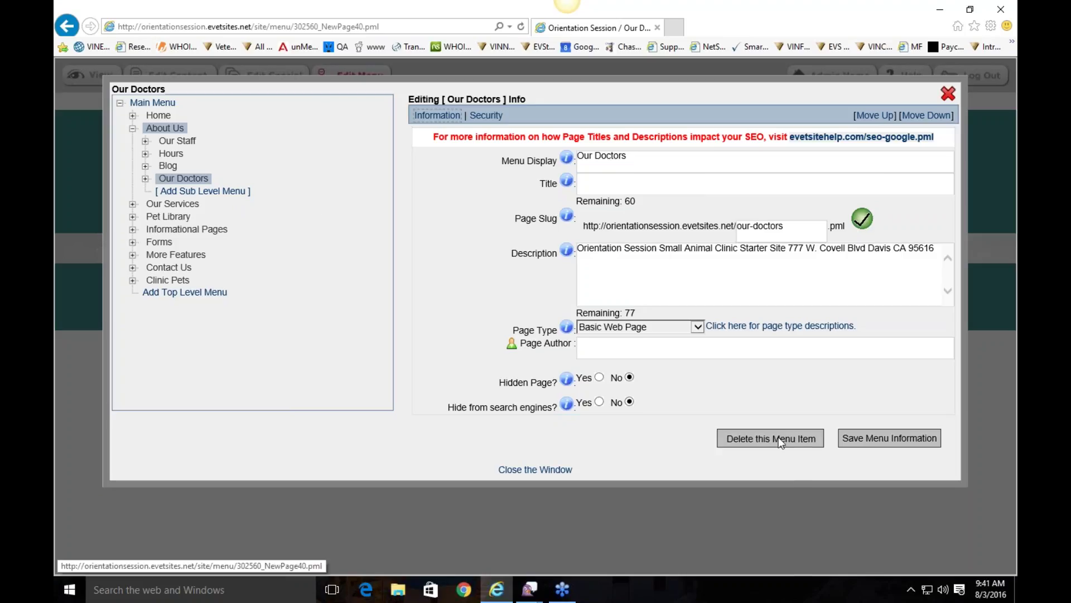
click(556, 345)
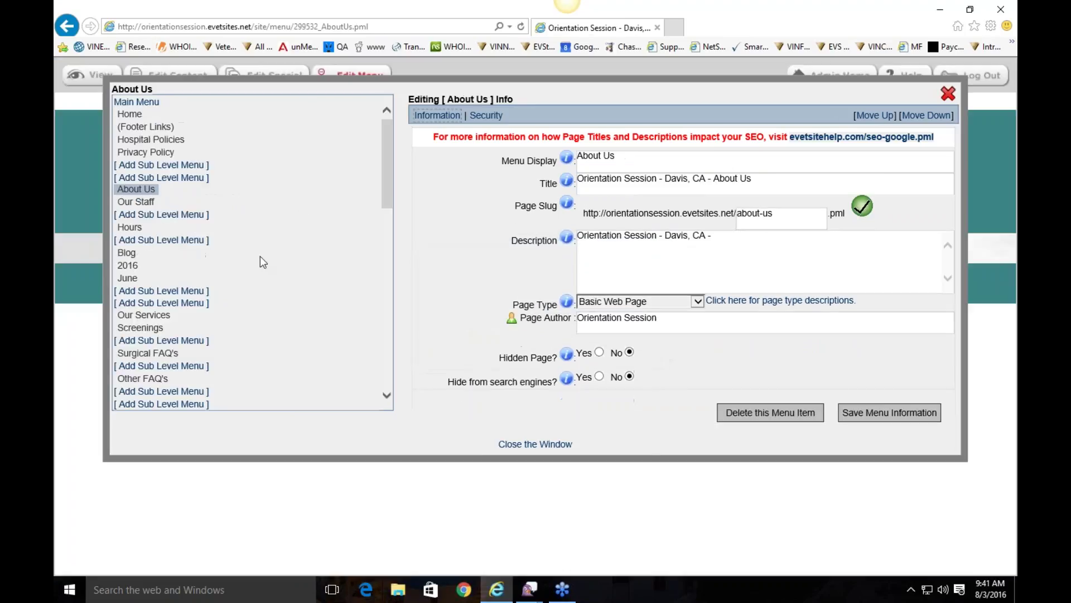
Step: Save the Our Staff sub-page under About Us as a hidden page and close the window
click(132, 129)
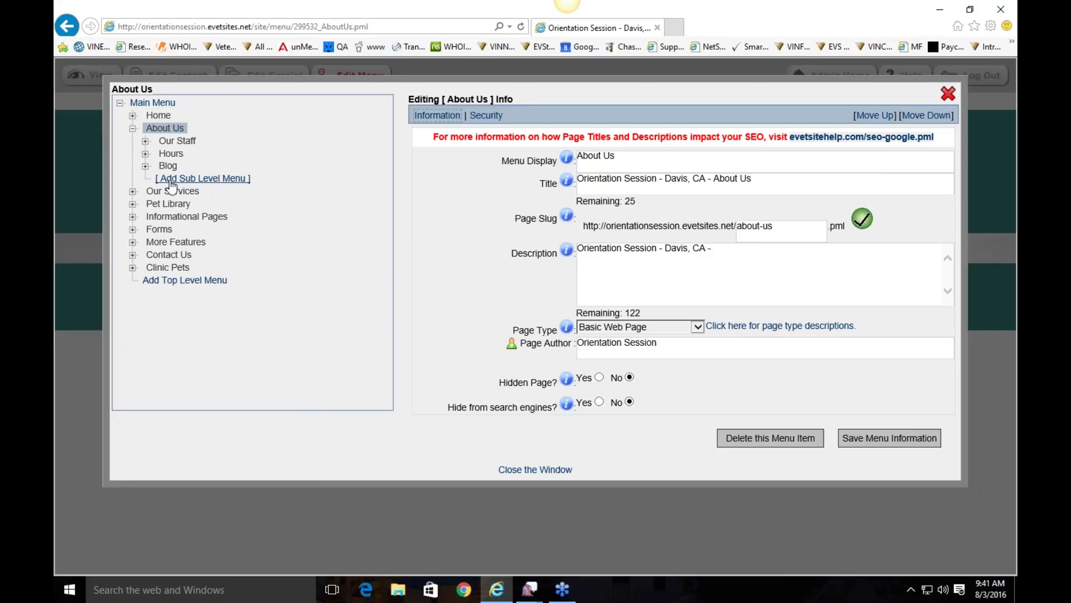
click(178, 141)
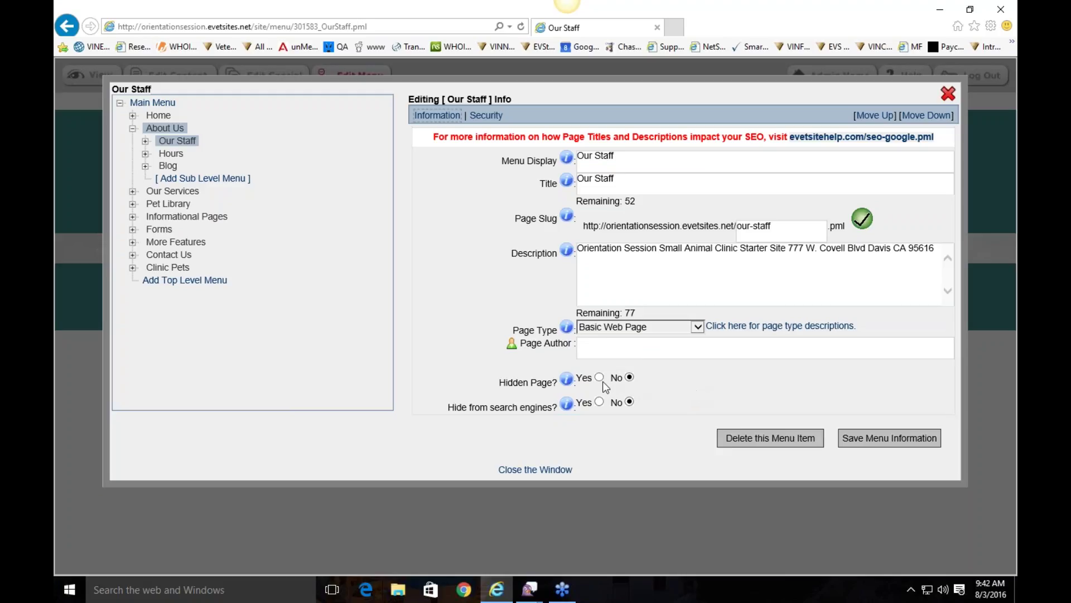
click(859, 436)
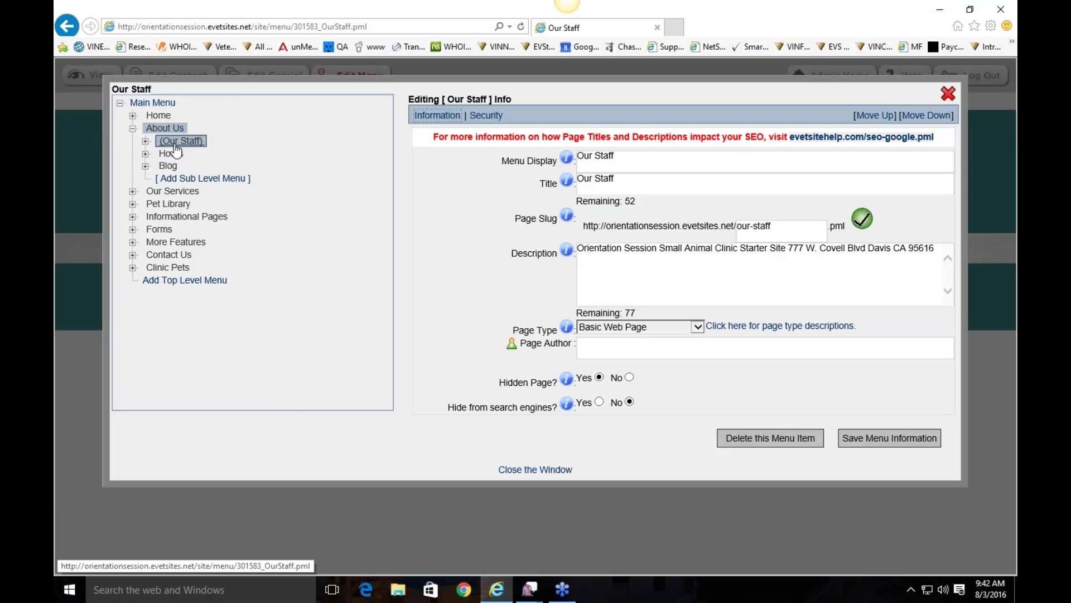
click(552, 472)
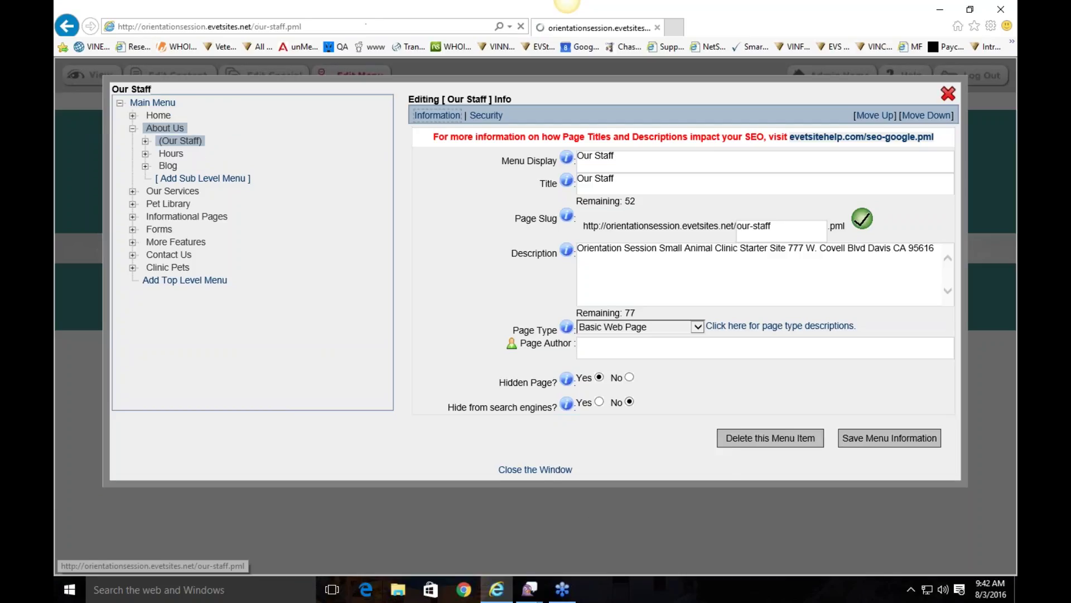
Step: Go to the hidden (Our Staff) page under About Us and open its menu settings
mouse_move(203, 180)
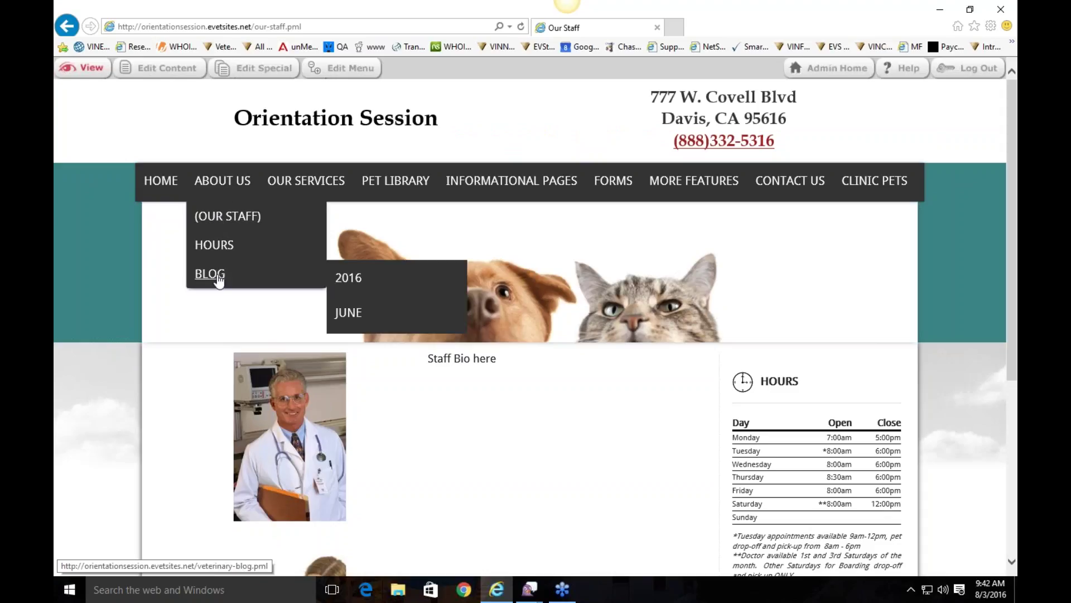
click(202, 219)
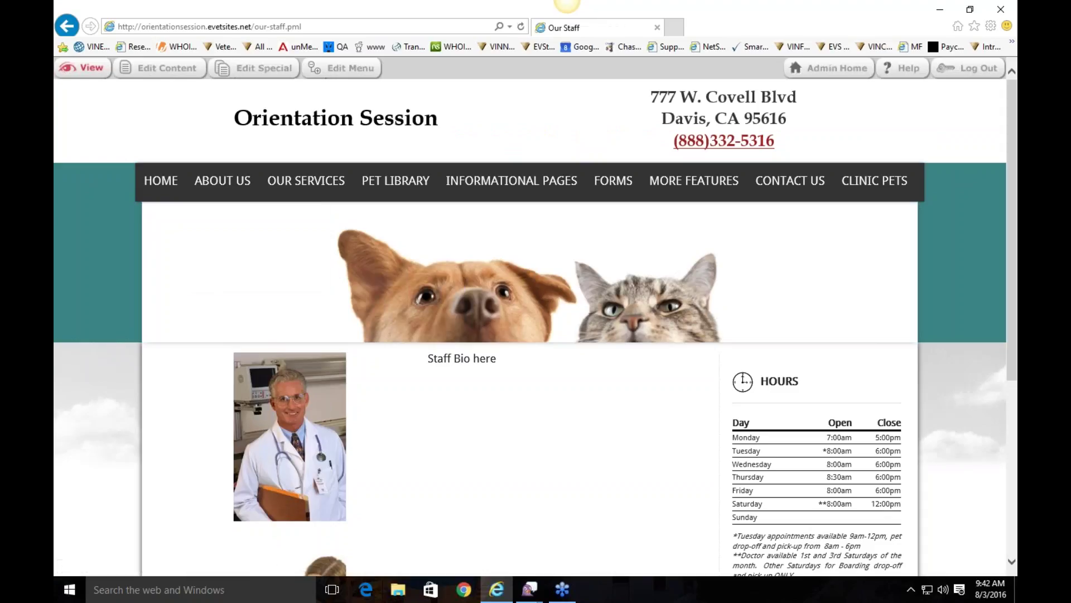
click(343, 67)
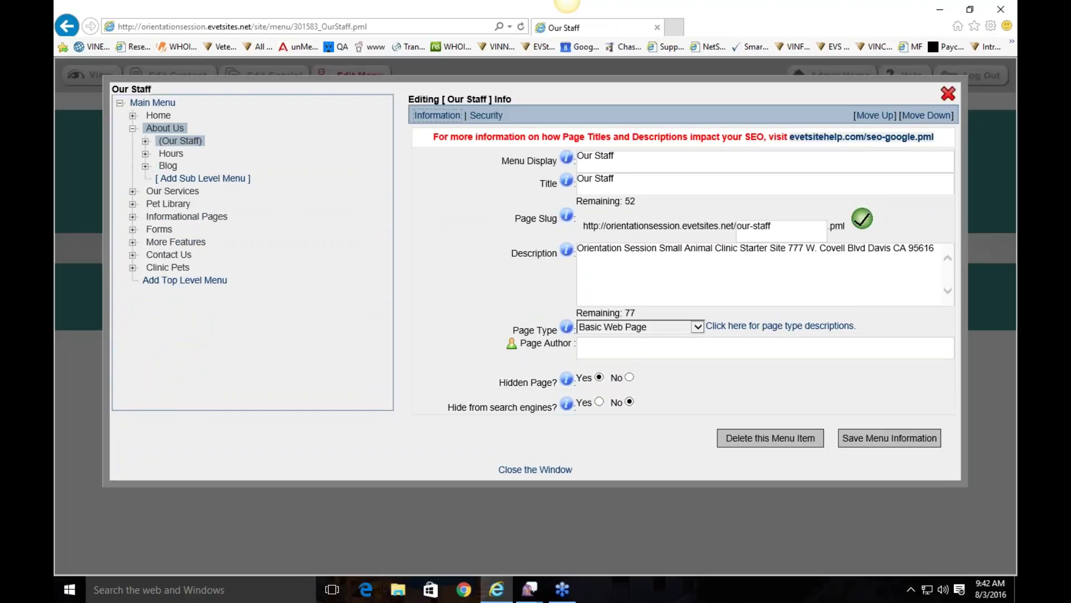
Step: Set Our Staff's Hidden Page option to No, save, and return to the homepage
click(629, 377)
click(909, 438)
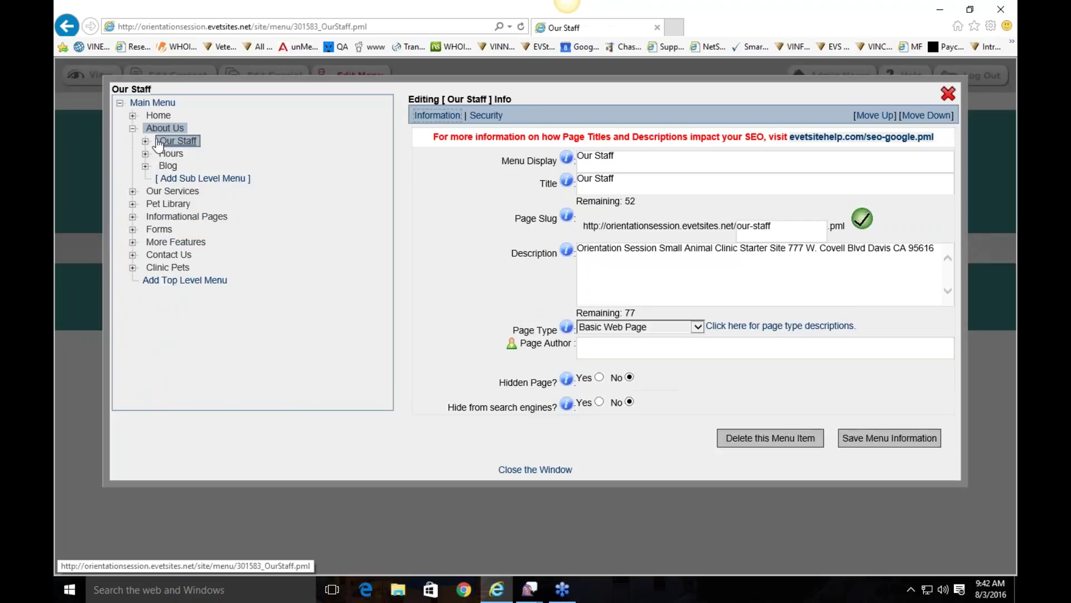
click(948, 94)
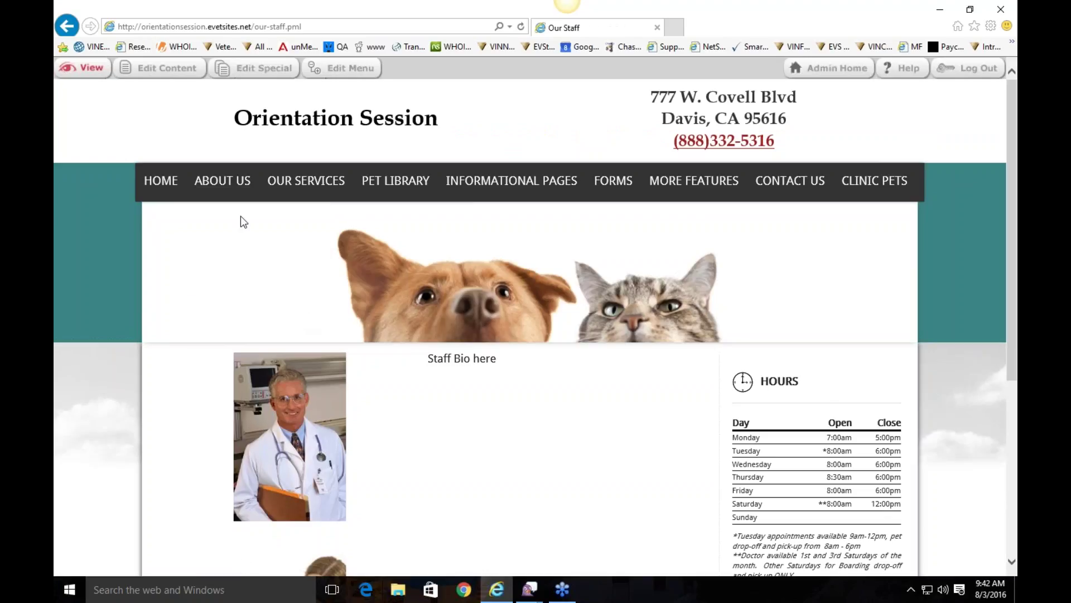
click(160, 183)
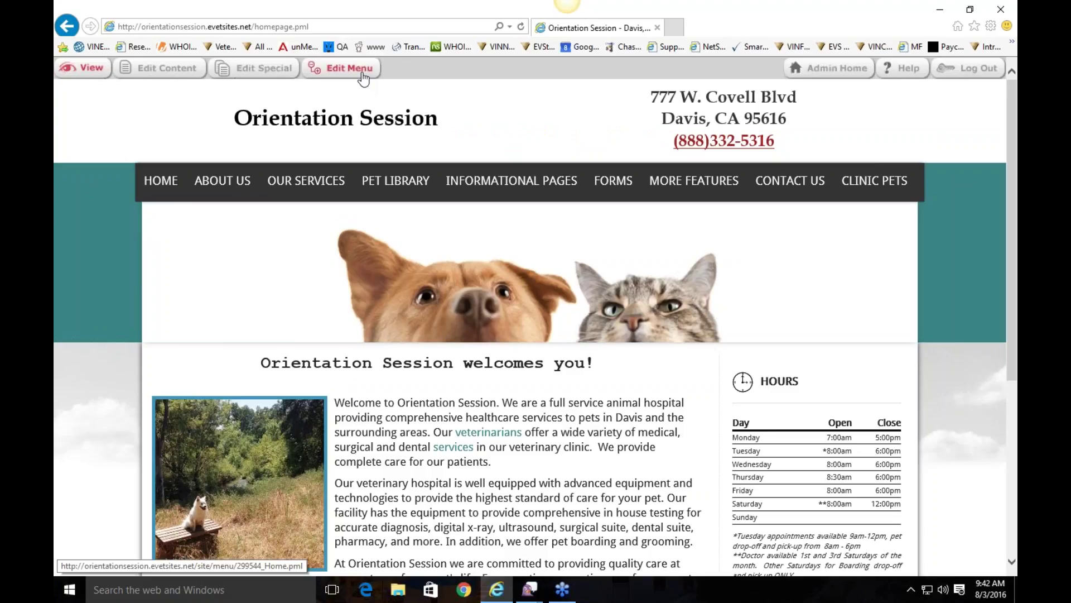
Step: Change the Home page's type to VINtegrated Content View and save it
click(363, 79)
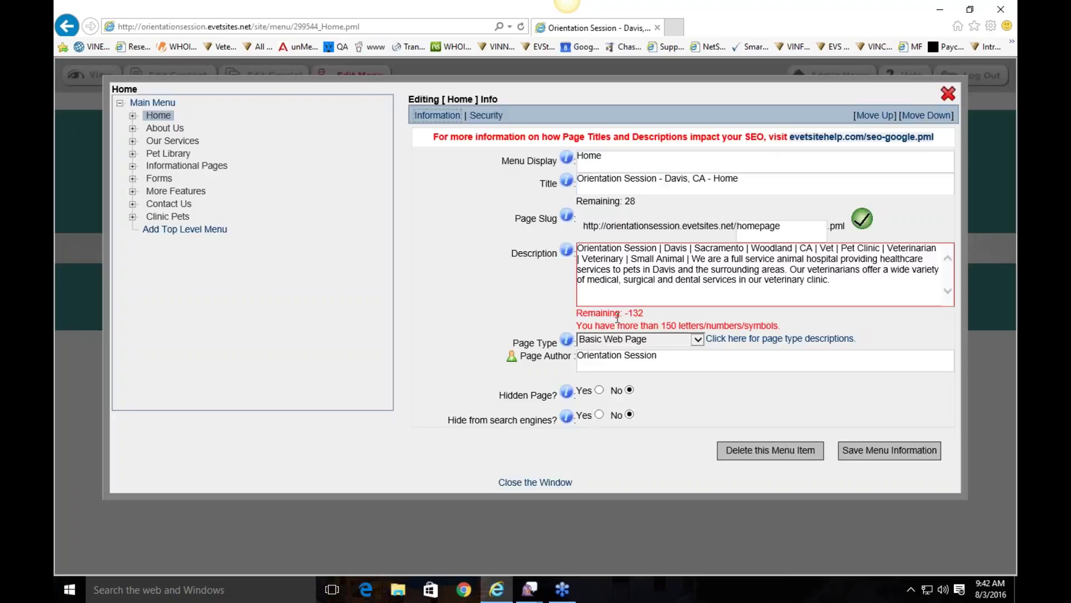
click(635, 339)
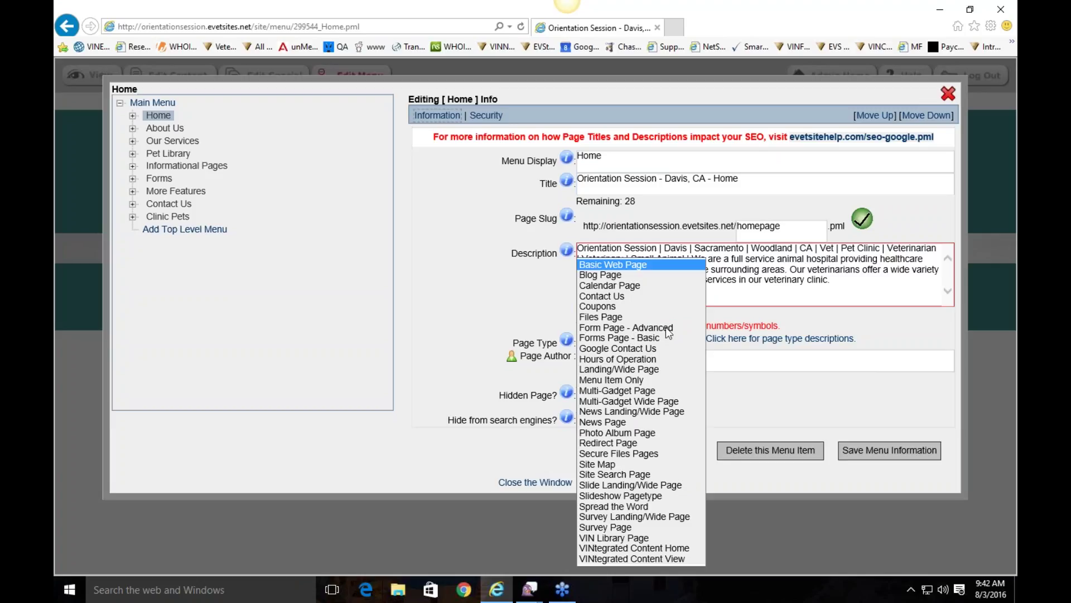
click(675, 559)
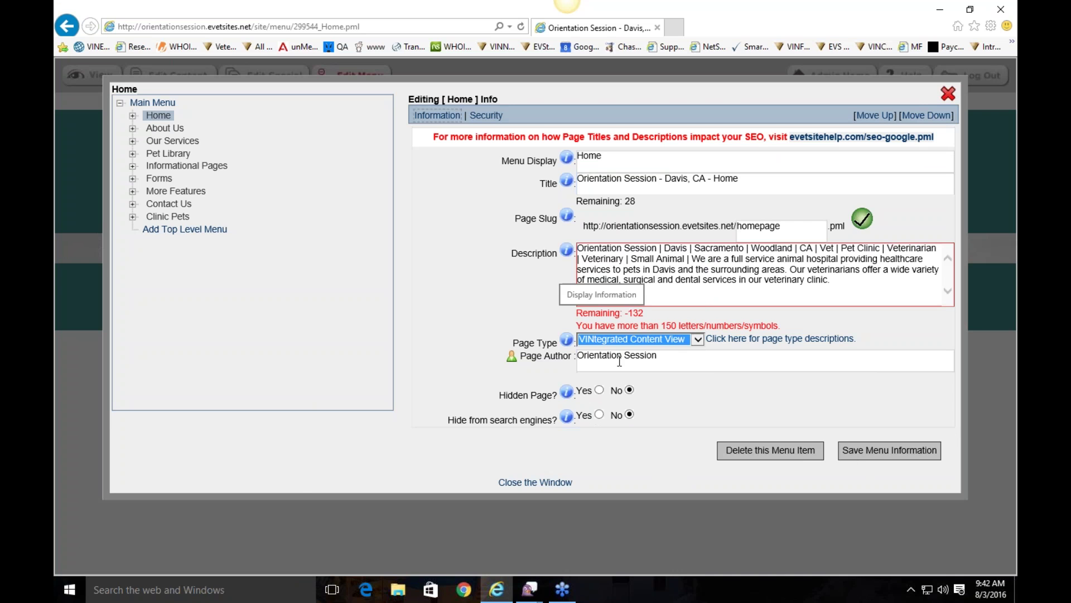
click(874, 453)
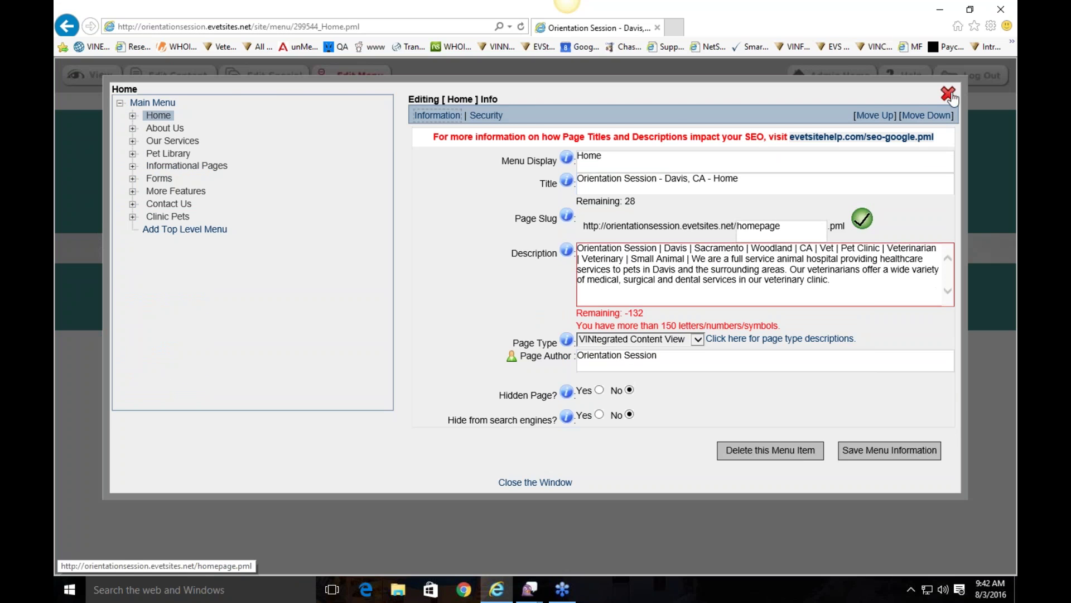
click(950, 95)
Step: Reload the homepage and open the 'My Neighbor Poisoned my Dog!' article, then return
scroll(504, 308, down, 8)
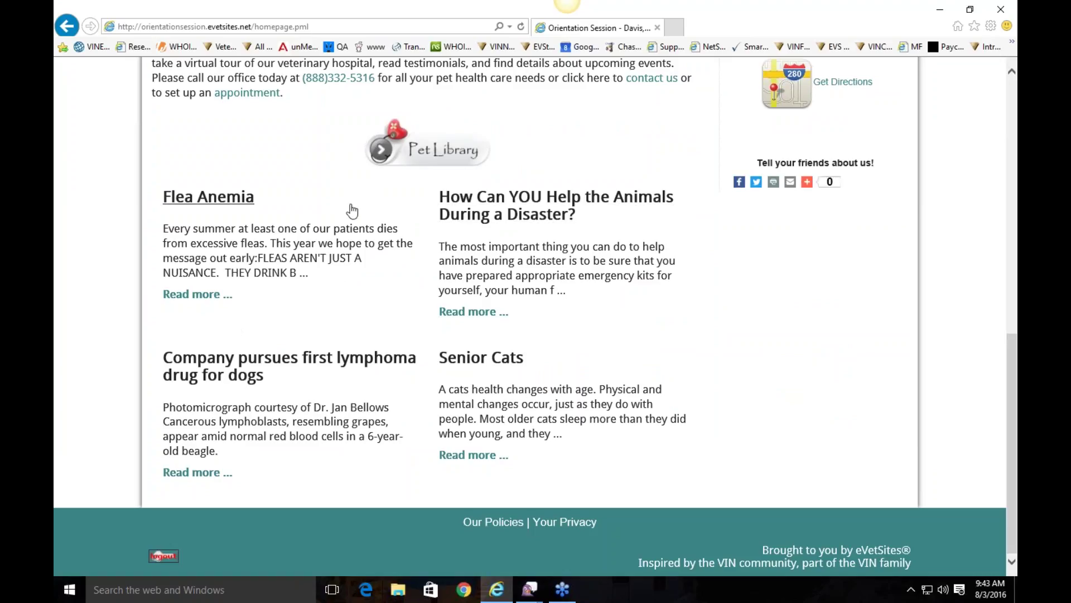
click(521, 26)
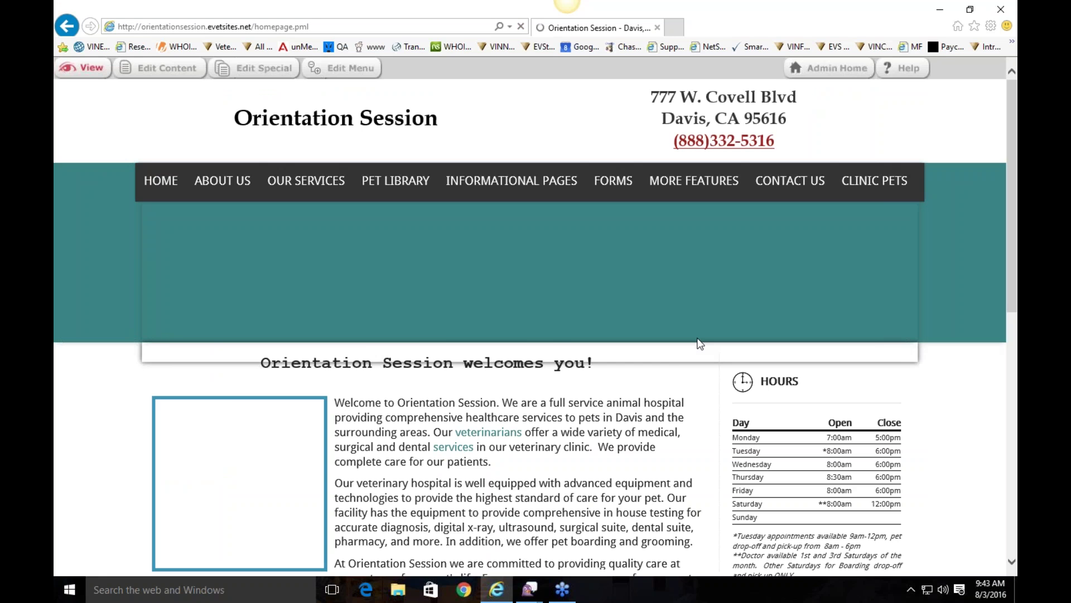
scroll(692, 342, down, 10)
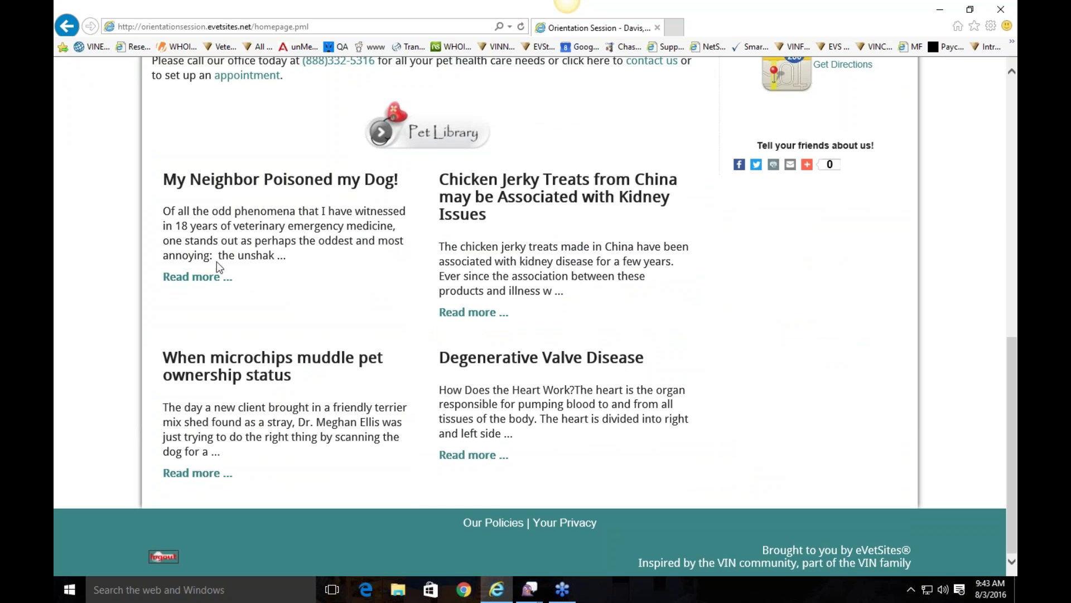
click(215, 279)
scroll(426, 279, up, 1)
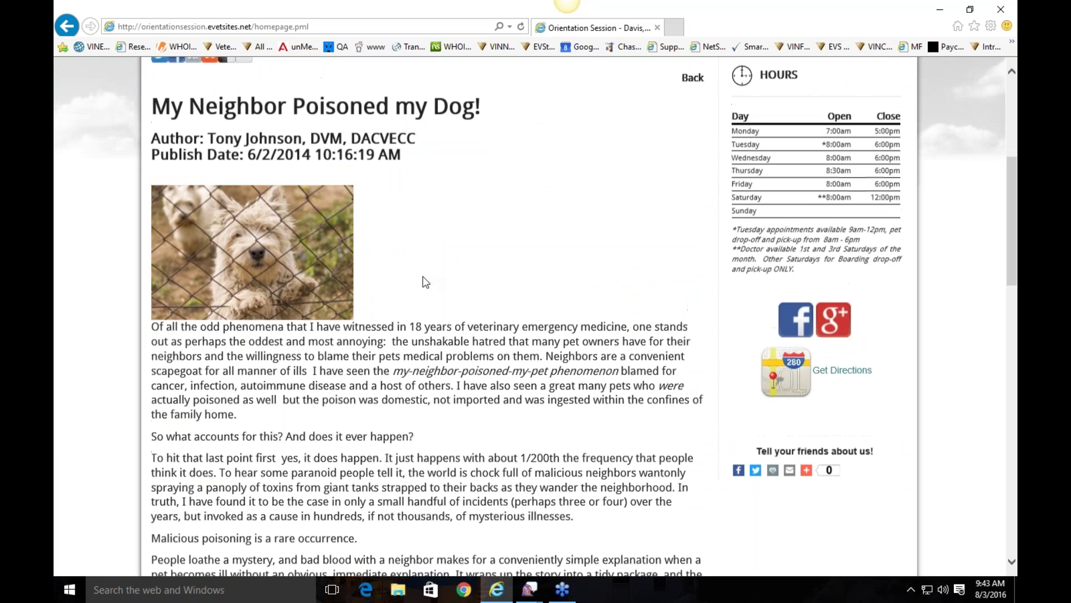
click(693, 116)
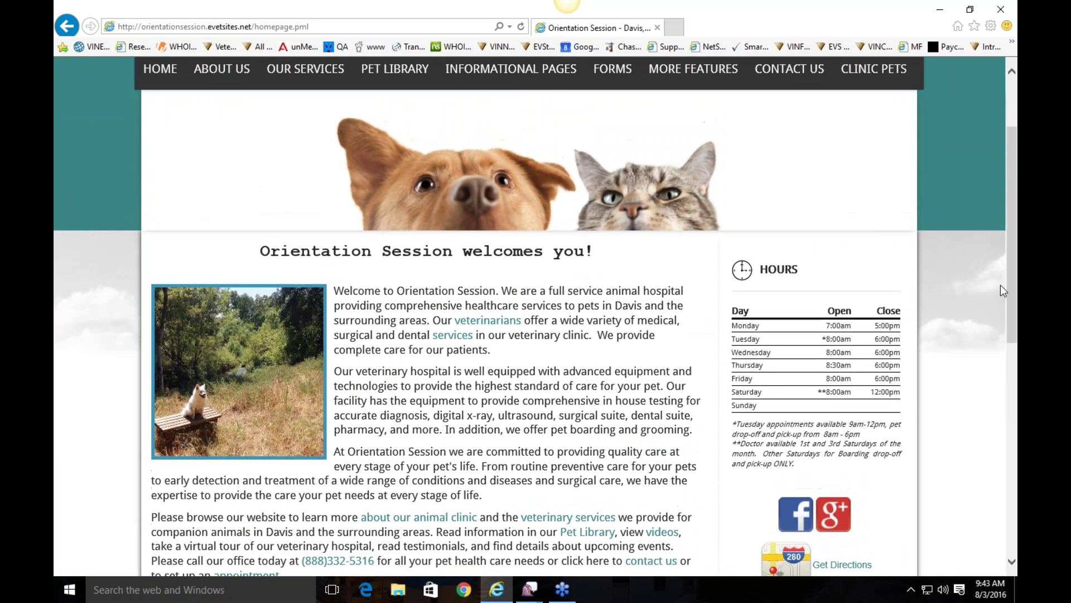
drag(1008, 286, 1010, 183)
Step: Open the homepage article settings and go to the VINtegrated Content article selection
click(279, 68)
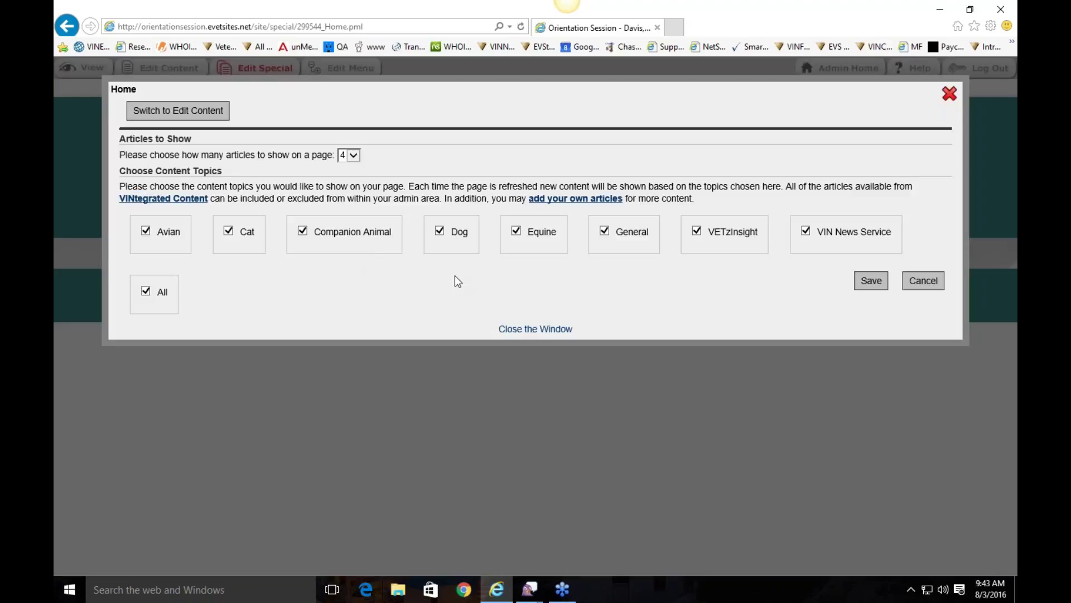
click(354, 156)
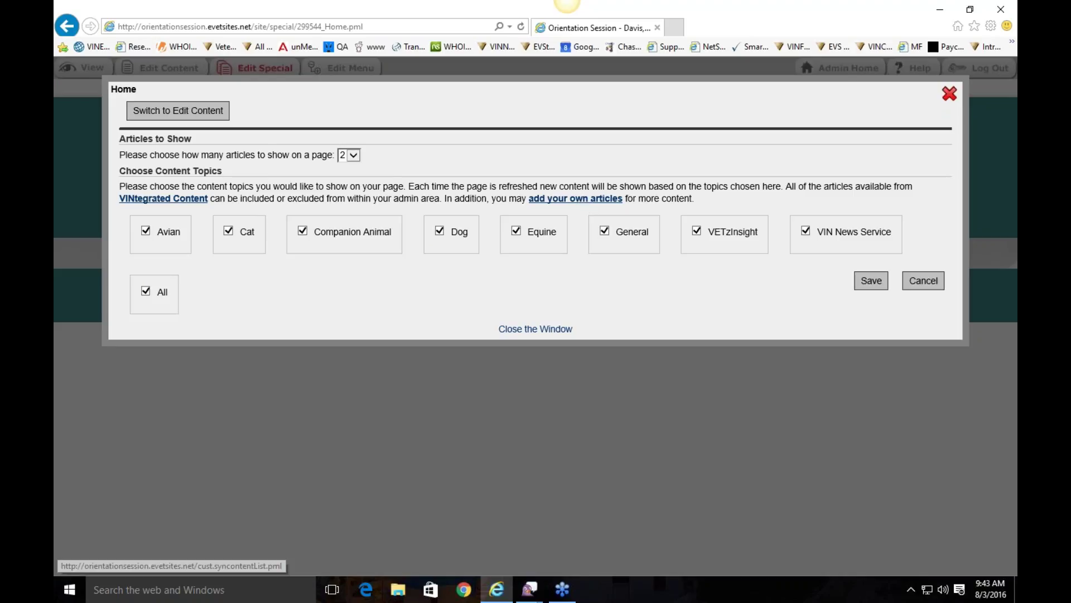
click(188, 203)
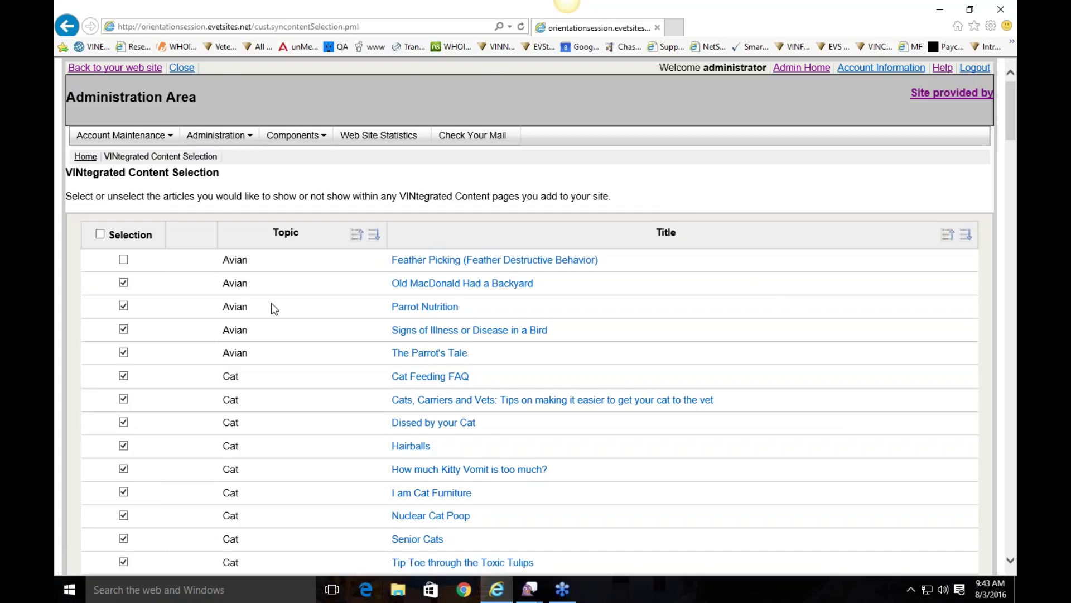
Step: Exclude the Hairballs article and save the homepage article settings
scroll(271, 306, down, 3)
click(123, 237)
scroll(374, 343, down, 3)
scroll(378, 335, up, 3)
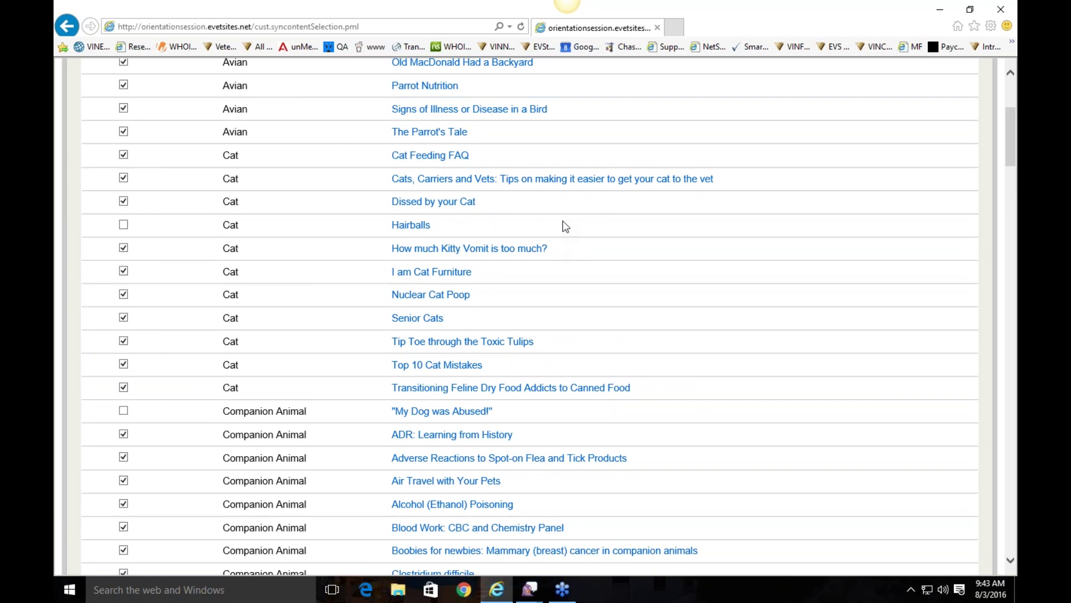
scroll(564, 225, down, 15)
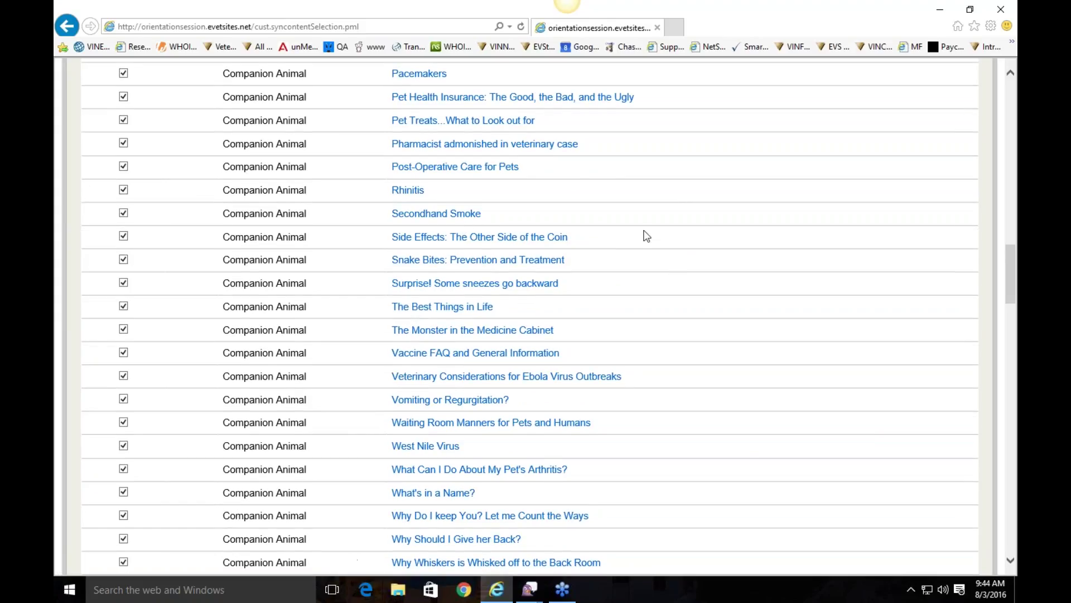
scroll(509, 303, down, 20)
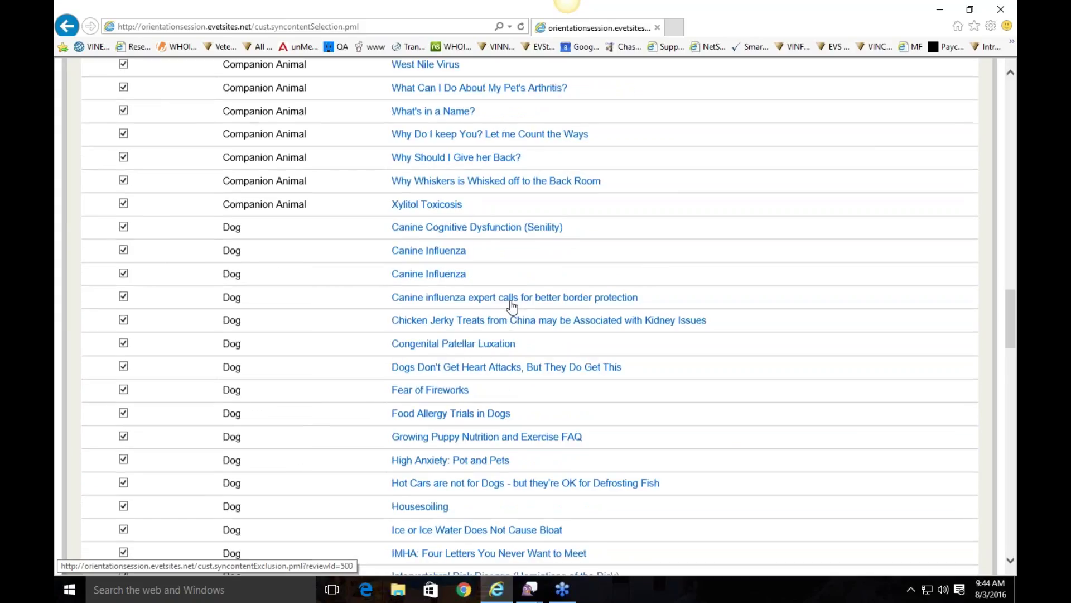
scroll(509, 304, up, 20)
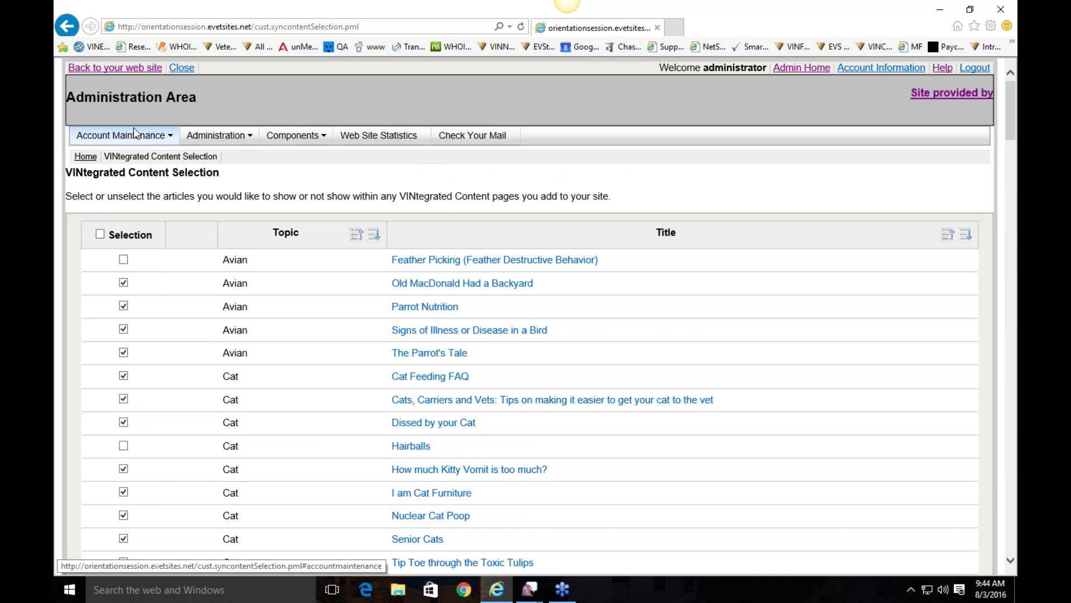
click(75, 29)
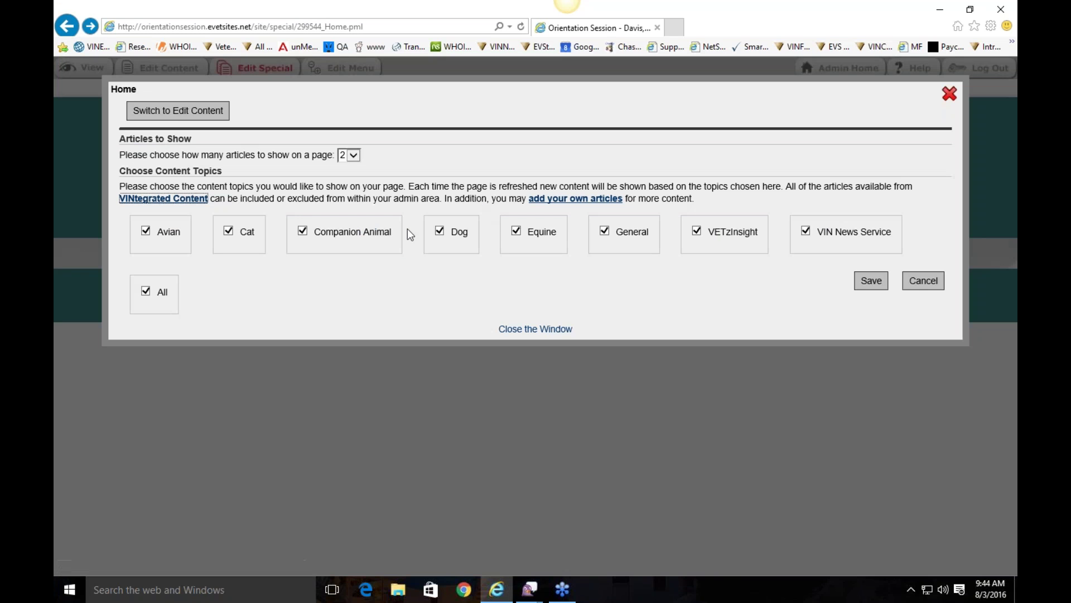
click(869, 280)
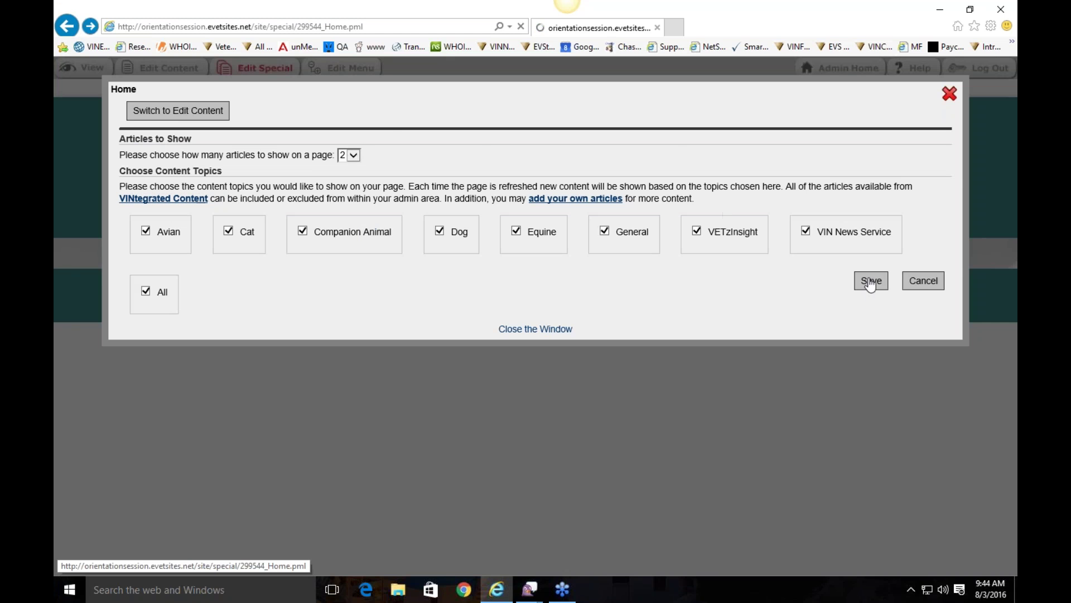
click(950, 95)
scroll(736, 397, down, 10)
scroll(530, 312, up, 10)
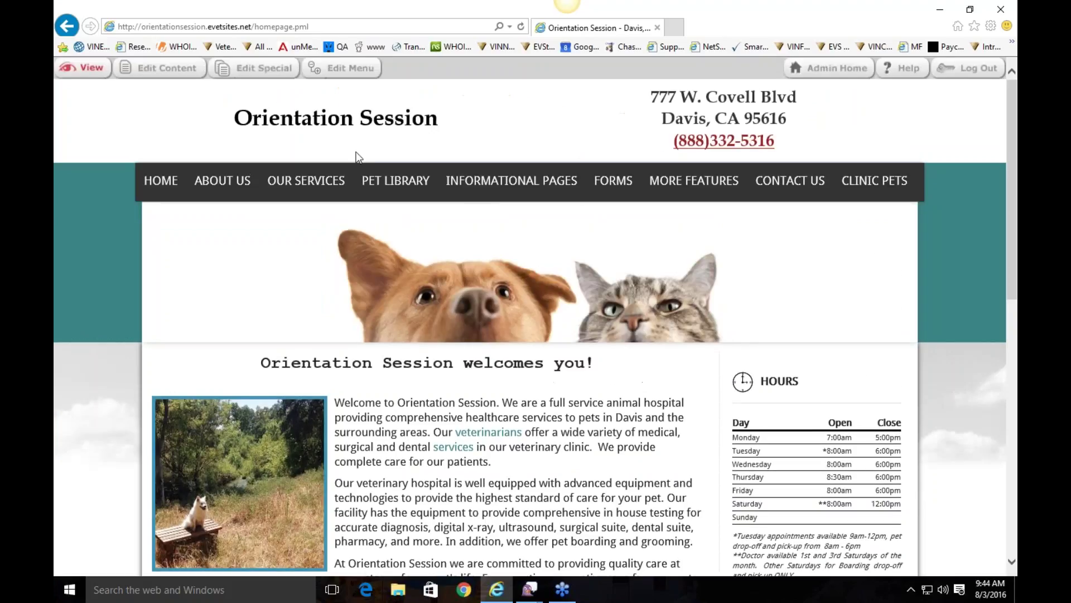
Step: Set the homepage to show 2 articles per page, then reload to check the Pet Library
click(277, 69)
click(353, 156)
click(346, 148)
click(857, 279)
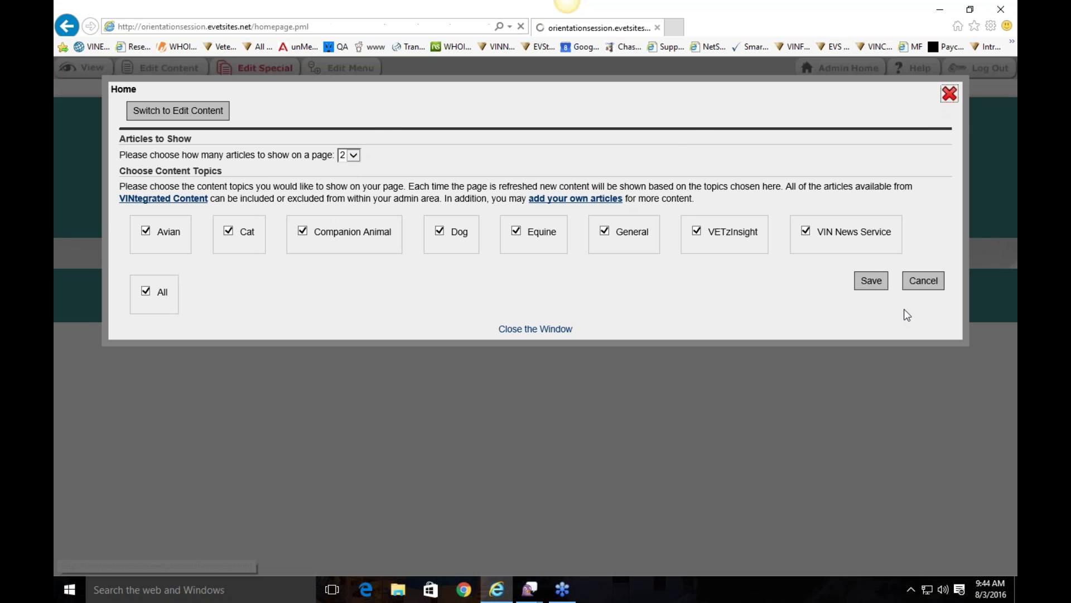
scroll(552, 344, down, 10)
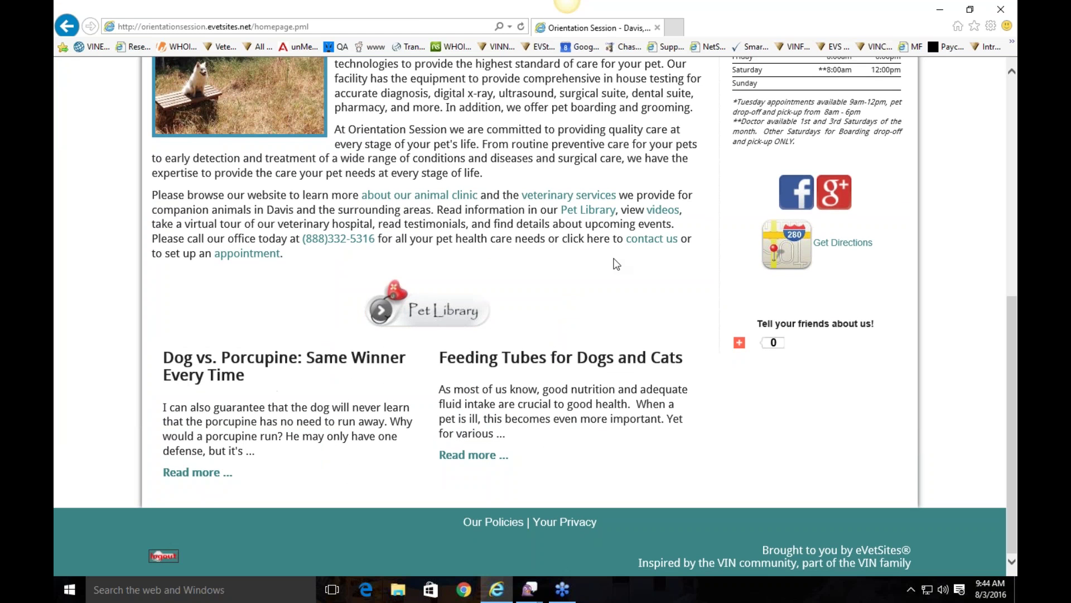
click(521, 26)
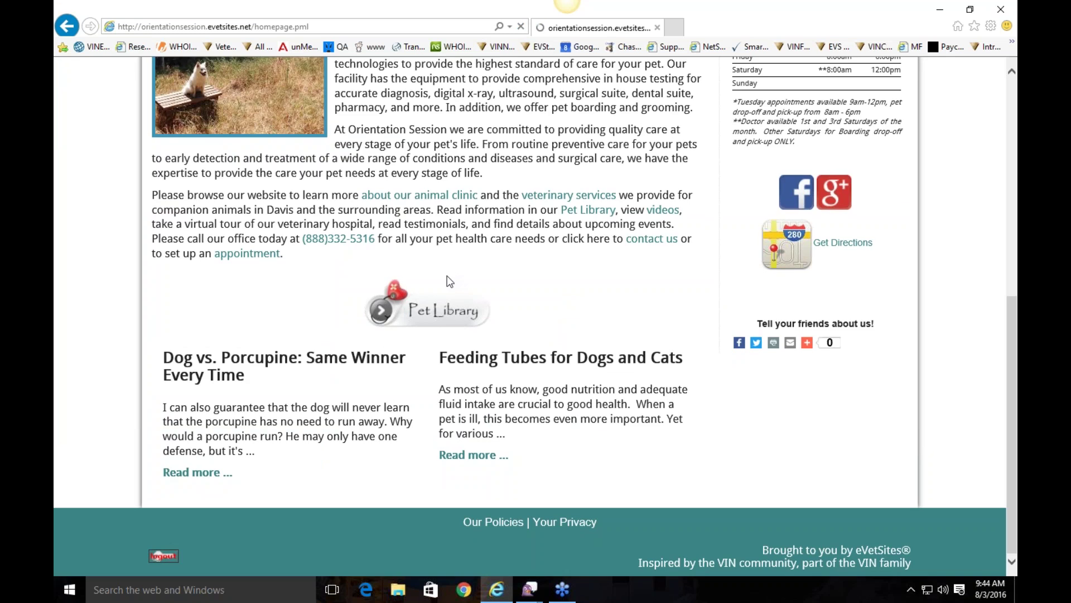
scroll(622, 344, down, 7)
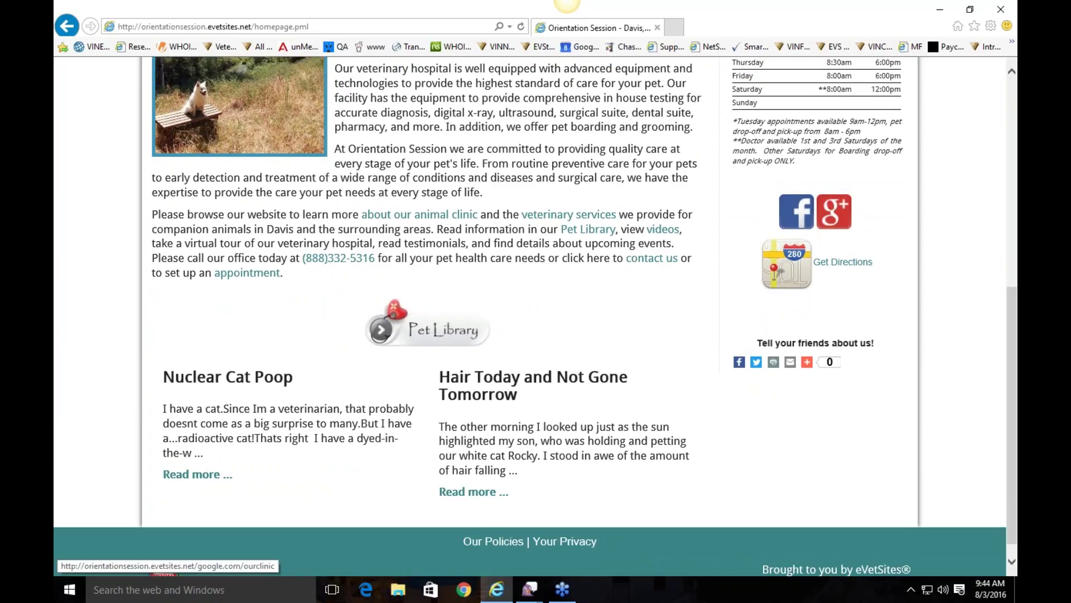
scroll(803, 222, up, 8)
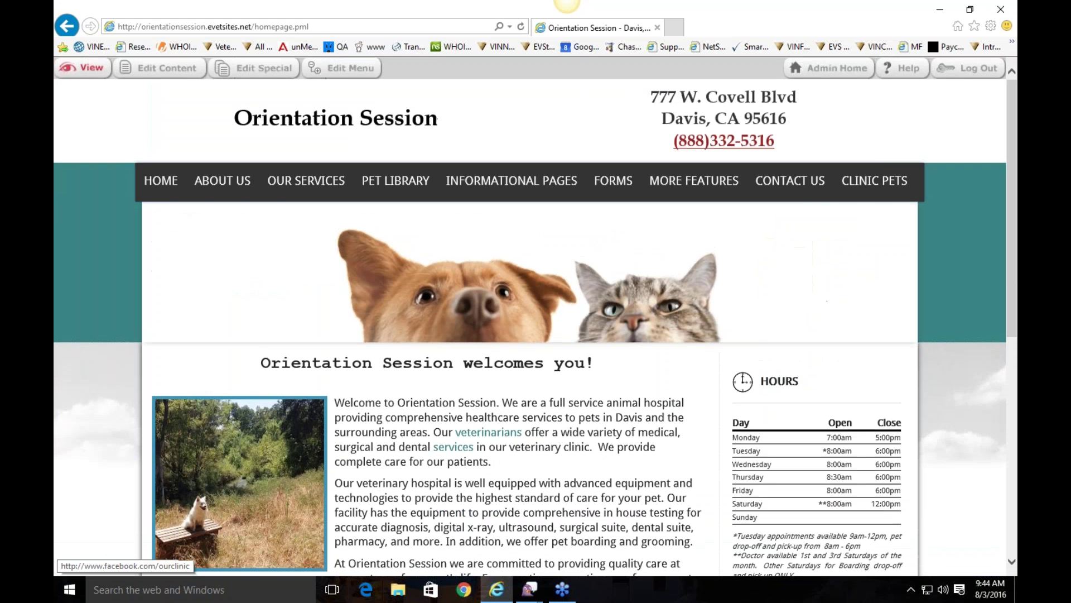
Step: Open the Site Common Content editor and inspect the Facebook icon's link settings without changes
click(820, 76)
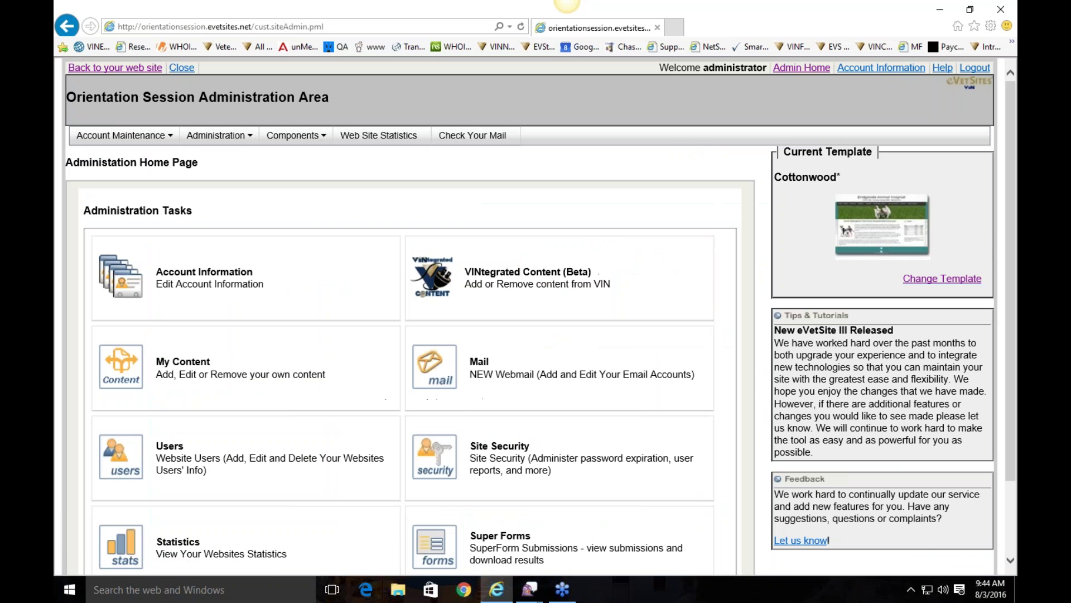
click(241, 136)
click(254, 210)
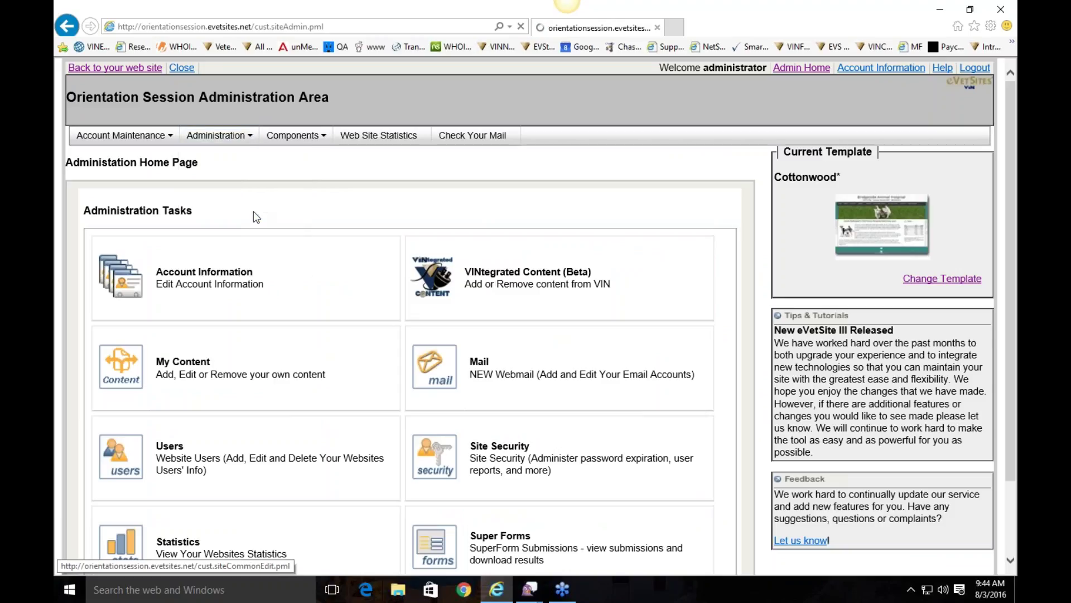
scroll(411, 336, down, 5)
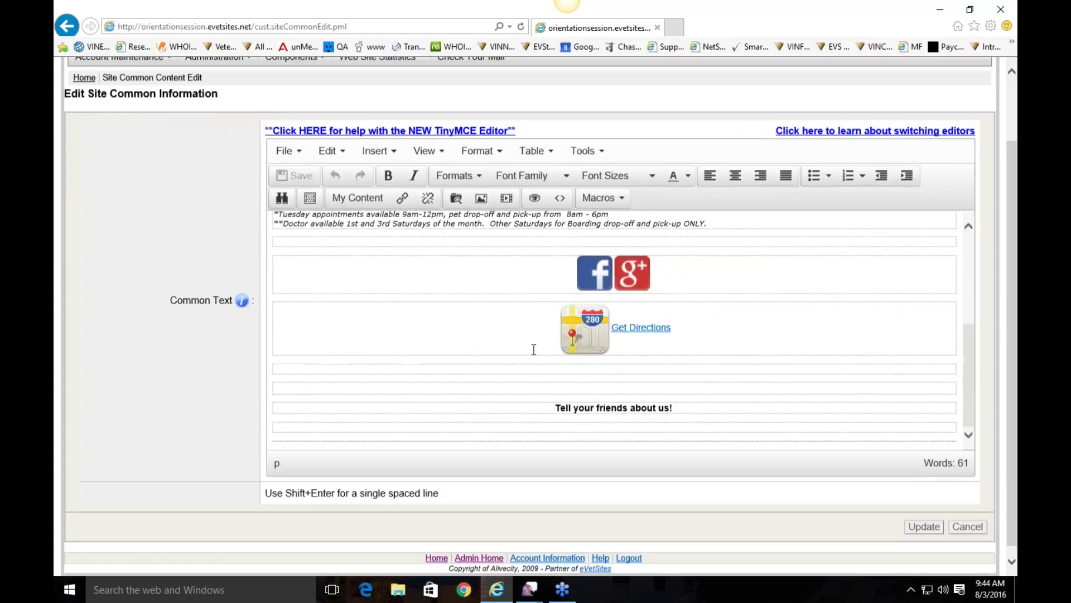
click(595, 274)
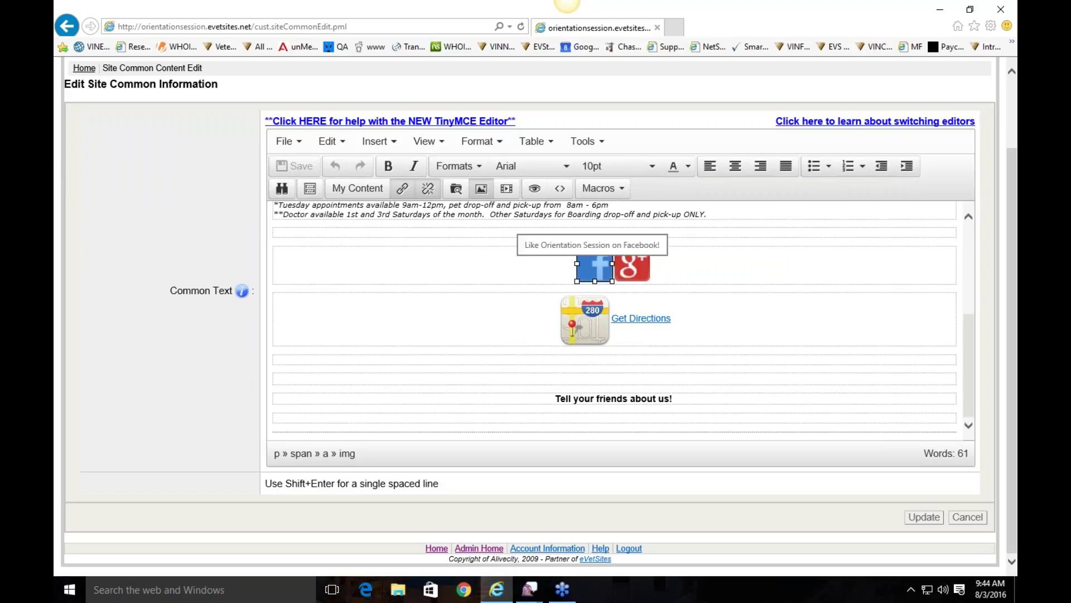
right_click(595, 272)
click(625, 277)
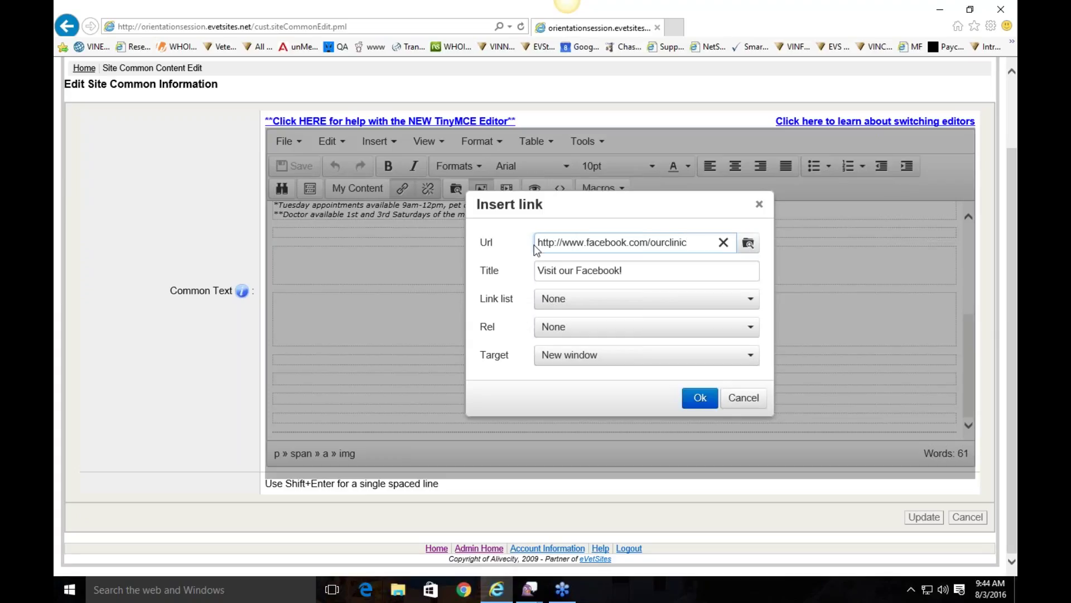
click(735, 401)
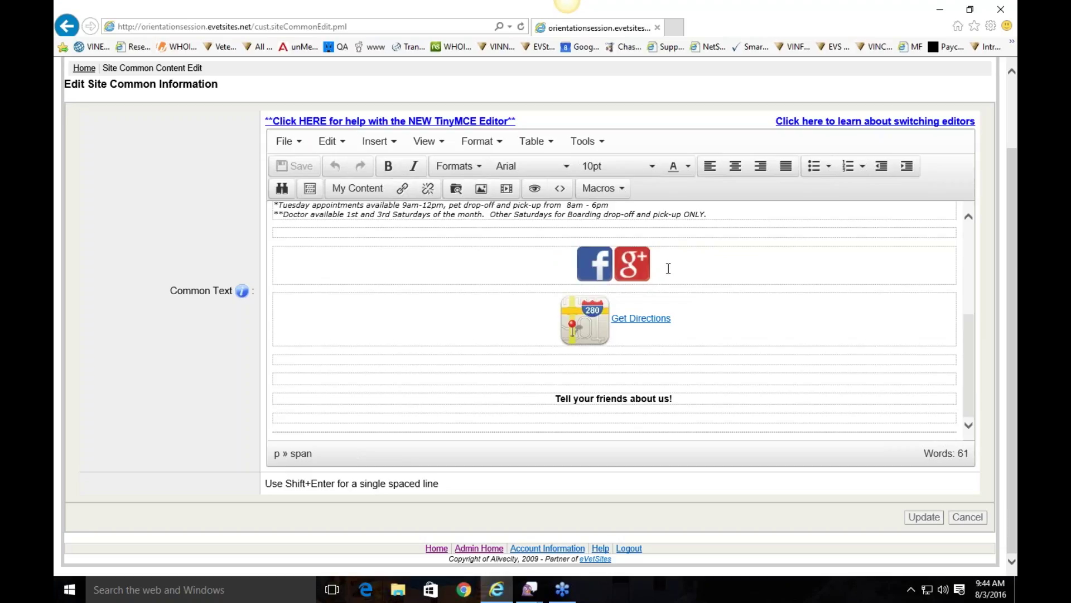
Step: Start inserting a new image after the Google+ icon and browse the image library for its source
right_click(669, 268)
click(721, 303)
click(794, 249)
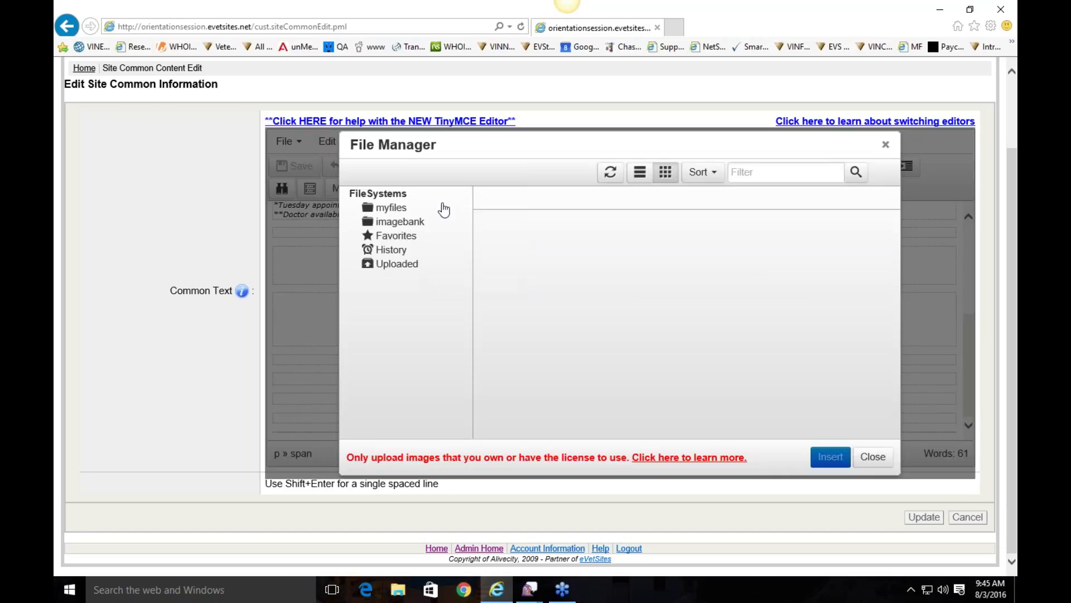
Step: In File Manager, navigate to imagebank > eVetSites > Icons
click(411, 222)
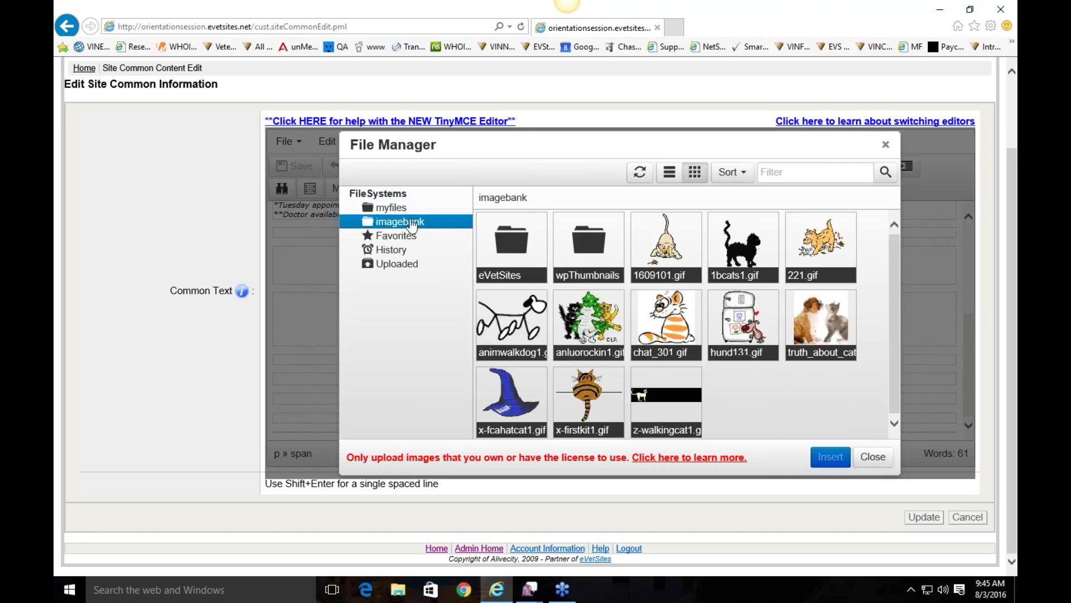
click(514, 244)
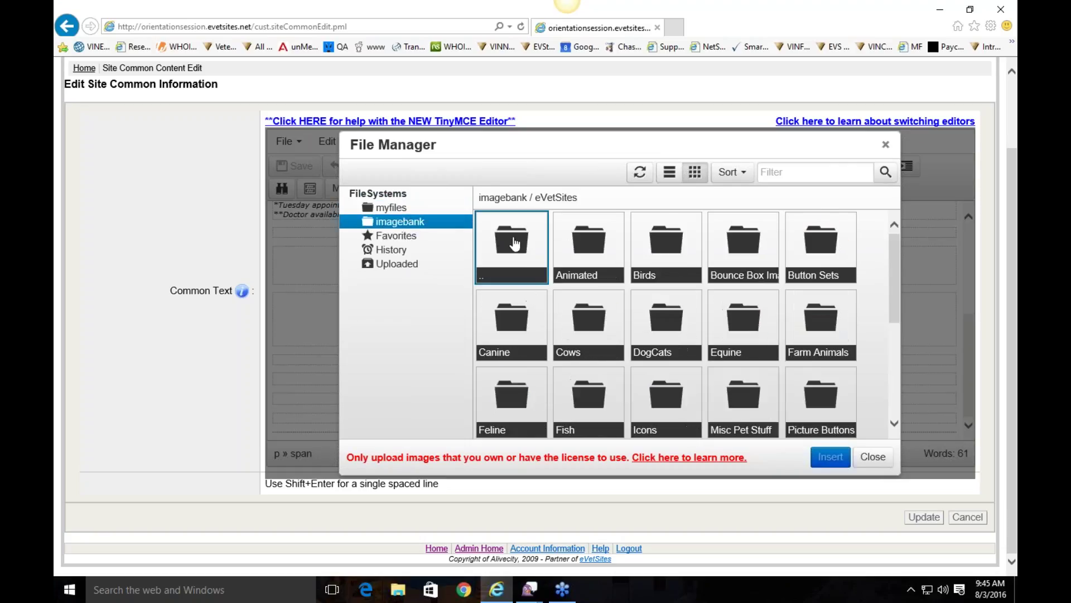
scroll(650, 323, down, 1)
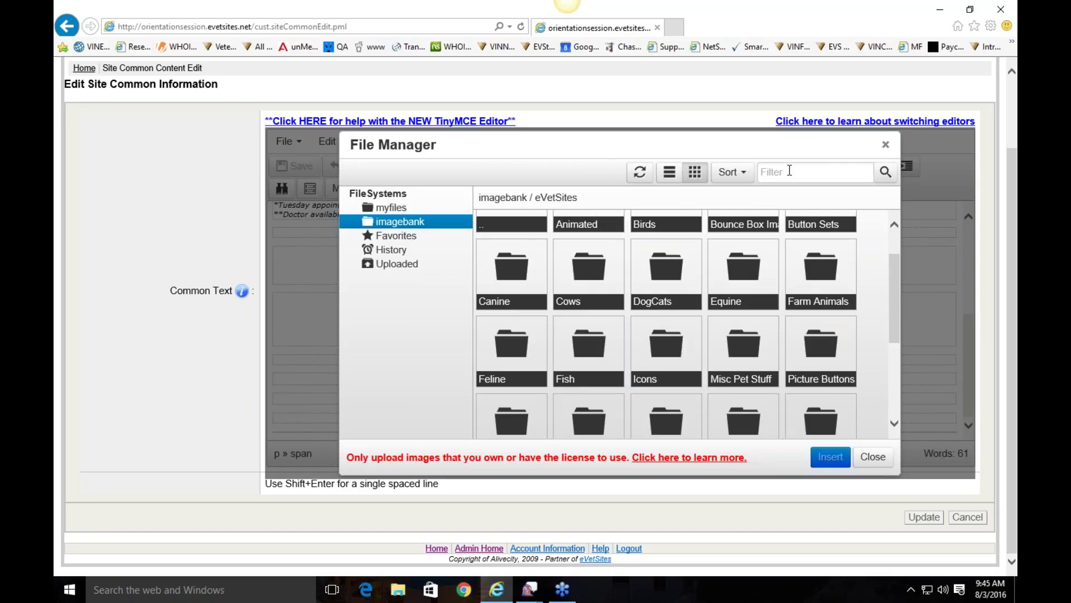
click(656, 358)
Step: Insert instagram.png from the Icons folder after the Google+ icon
scroll(656, 358, down, 3)
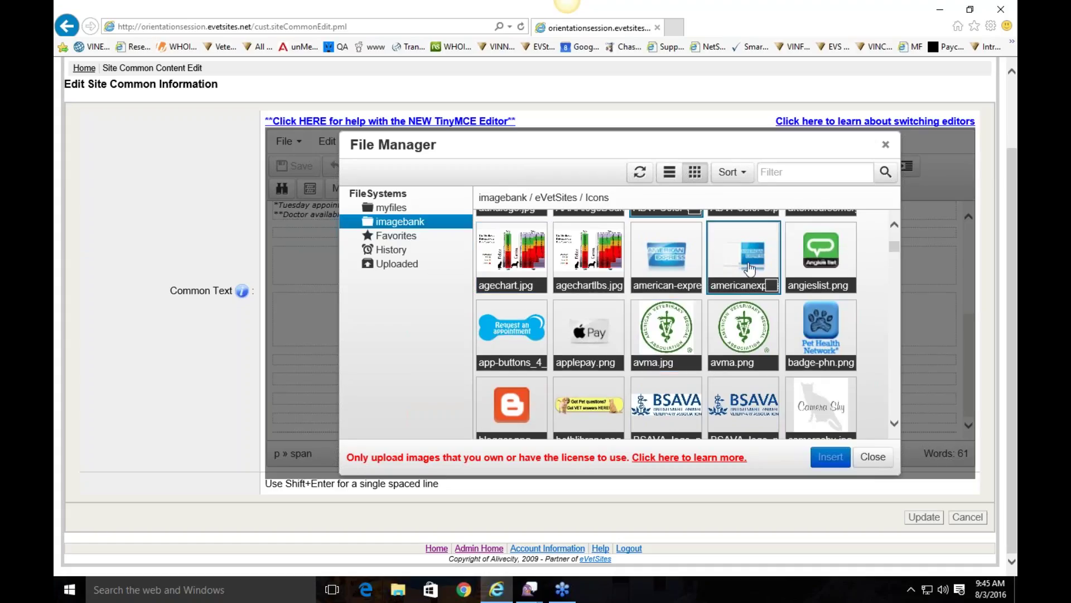
scroll(558, 324, down, 2)
scroll(602, 314, down, 2)
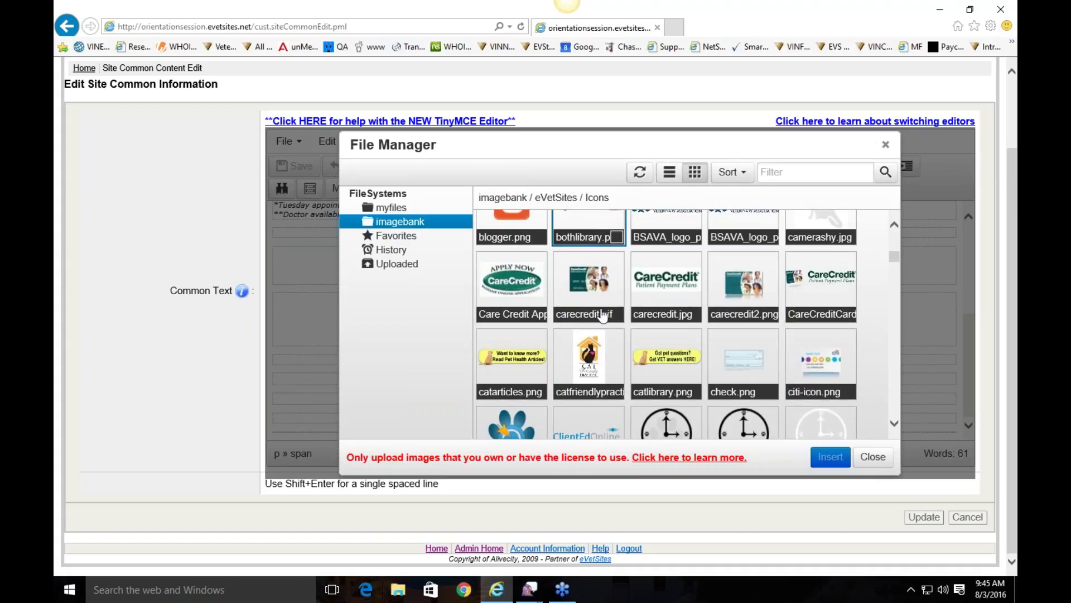
scroll(742, 329, down, 3)
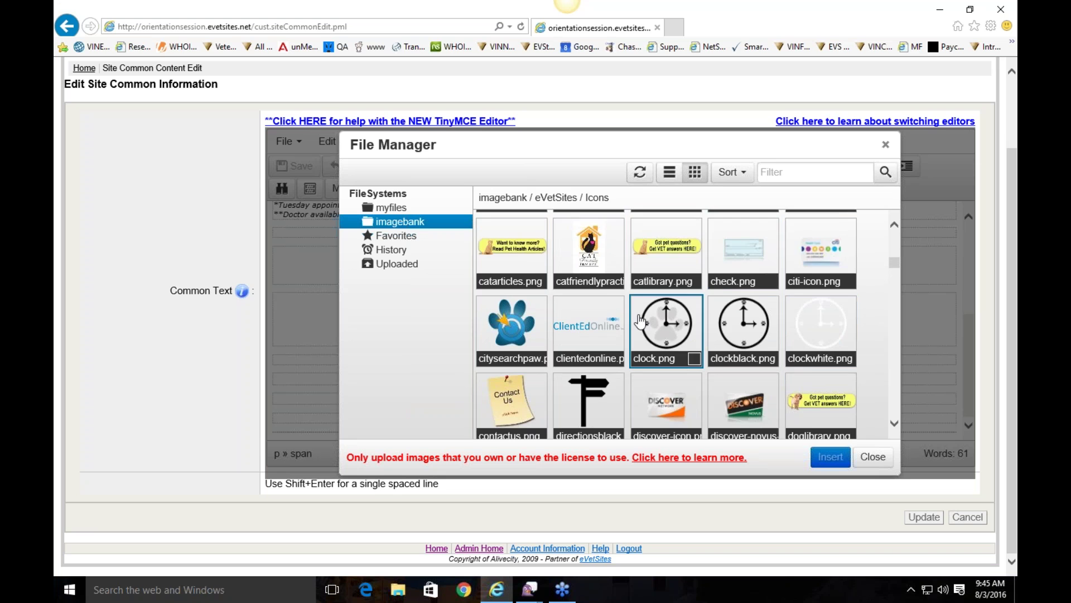
scroll(804, 308, down, 5)
scroll(588, 273, down, 5)
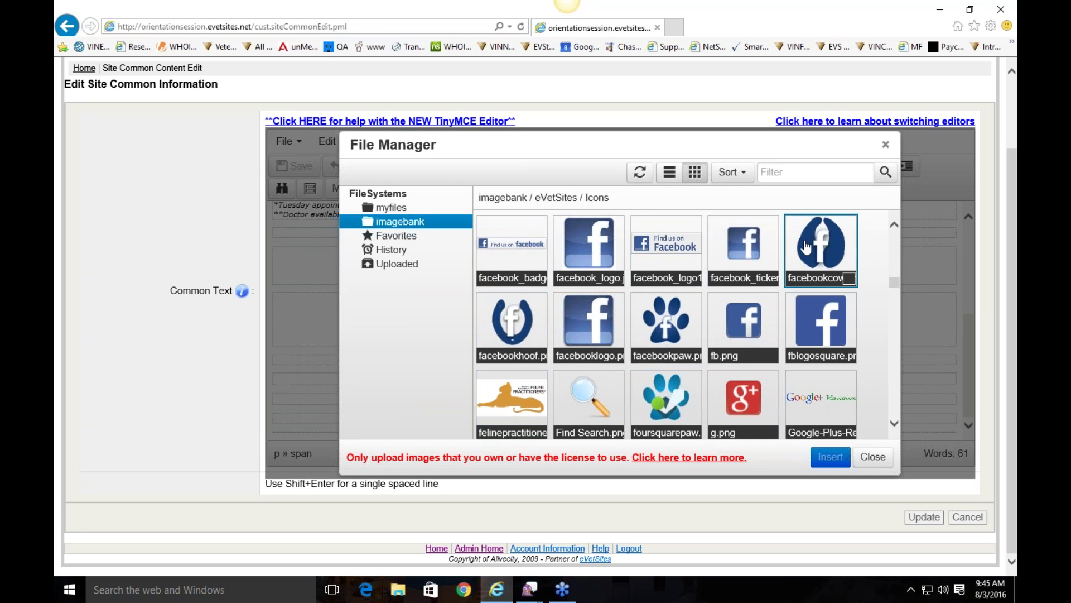
scroll(740, 237, down, 2)
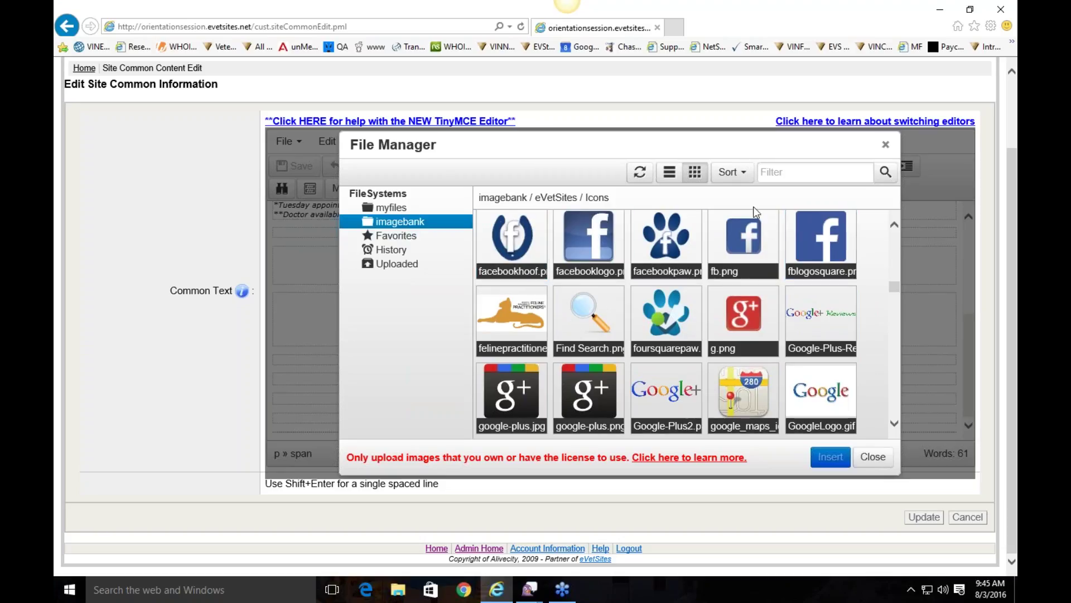
scroll(740, 236, down, 3)
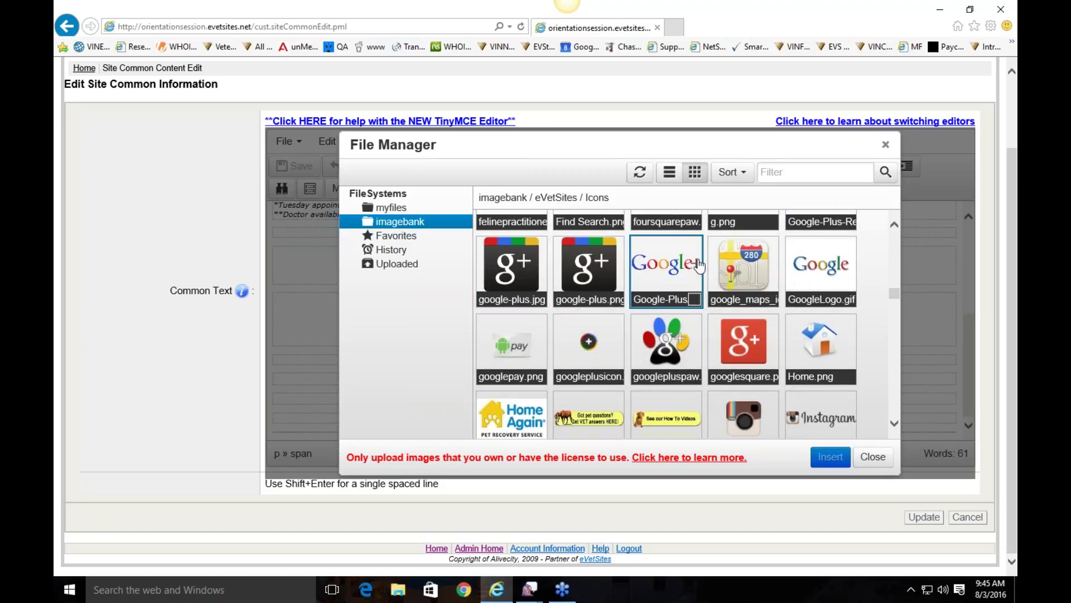
scroll(743, 267, down, 4)
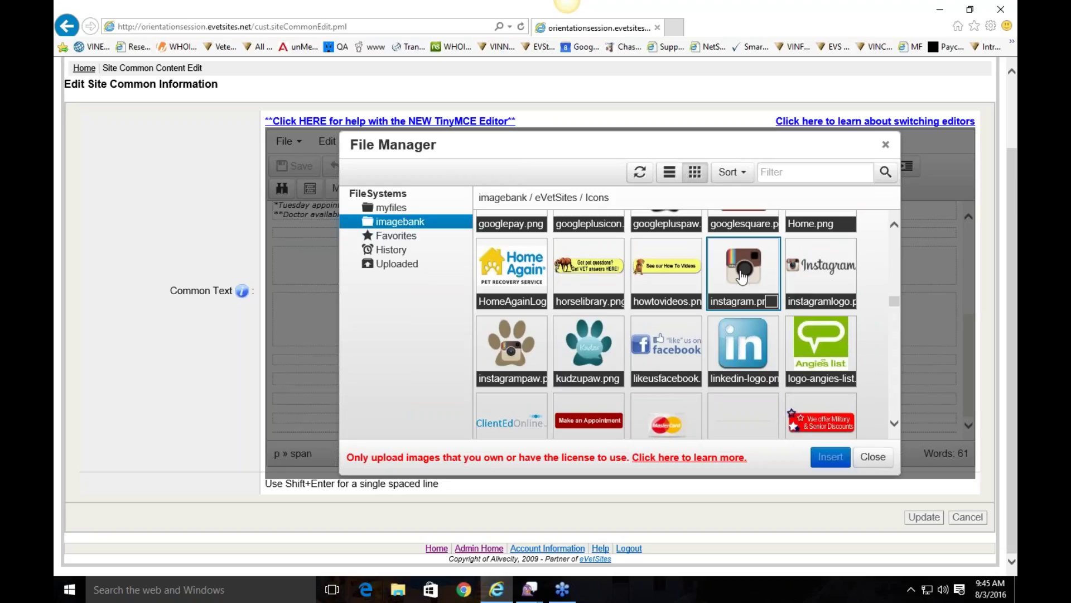
double_click(742, 278)
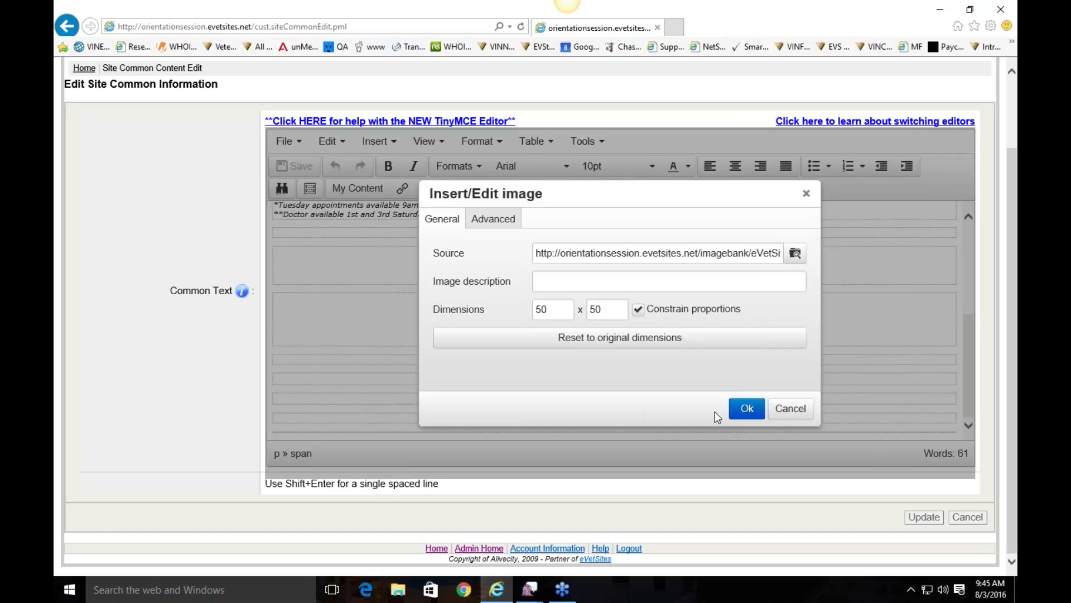
key(Return)
click(703, 274)
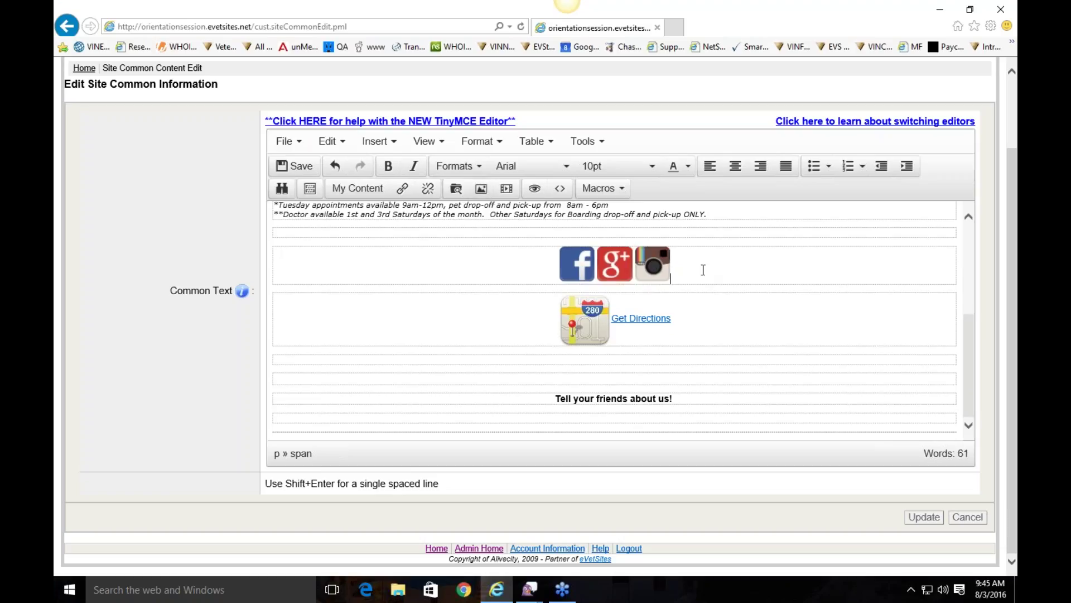
click(654, 265)
right_click(656, 265)
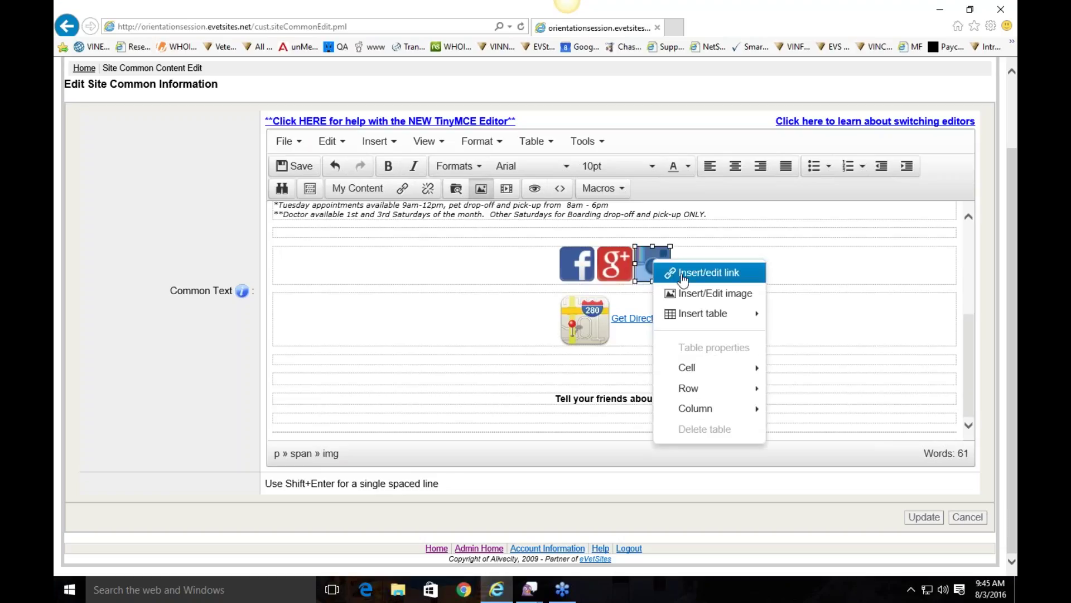
click(707, 272)
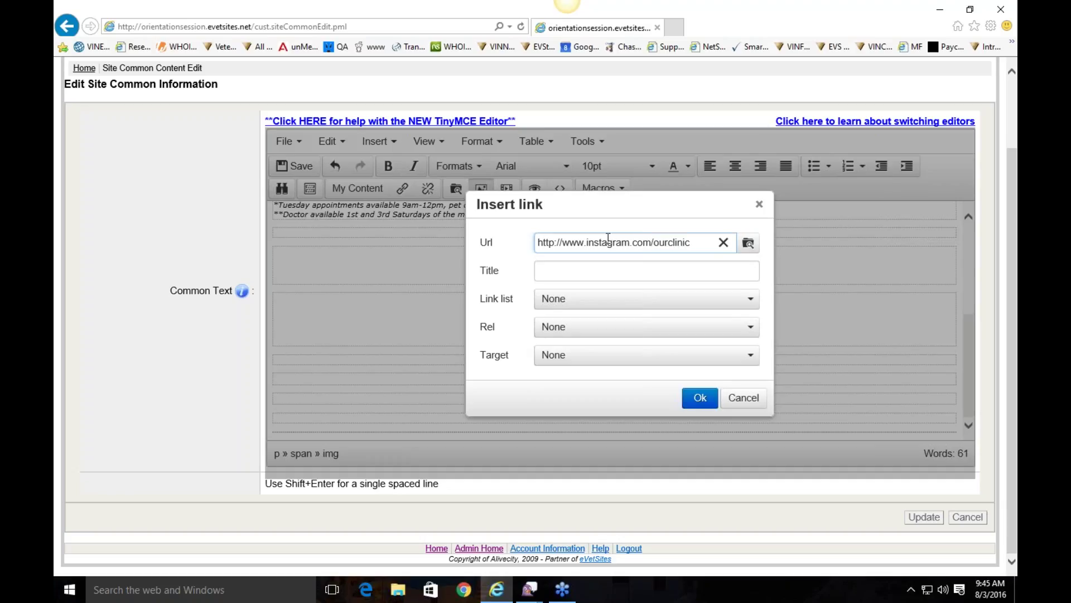
drag(698, 242, 527, 238)
click(573, 243)
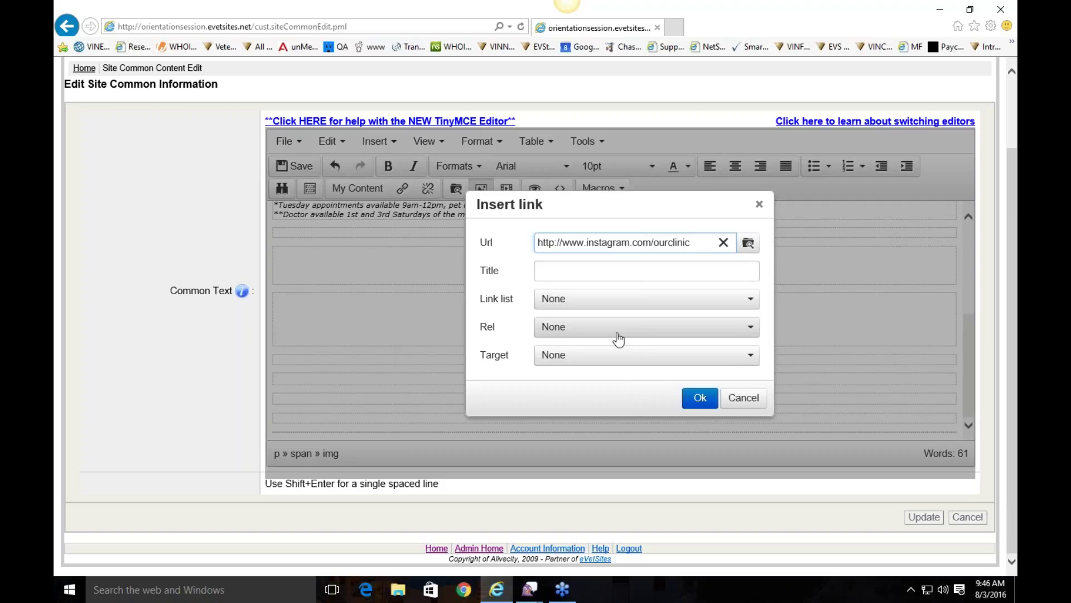
click(596, 359)
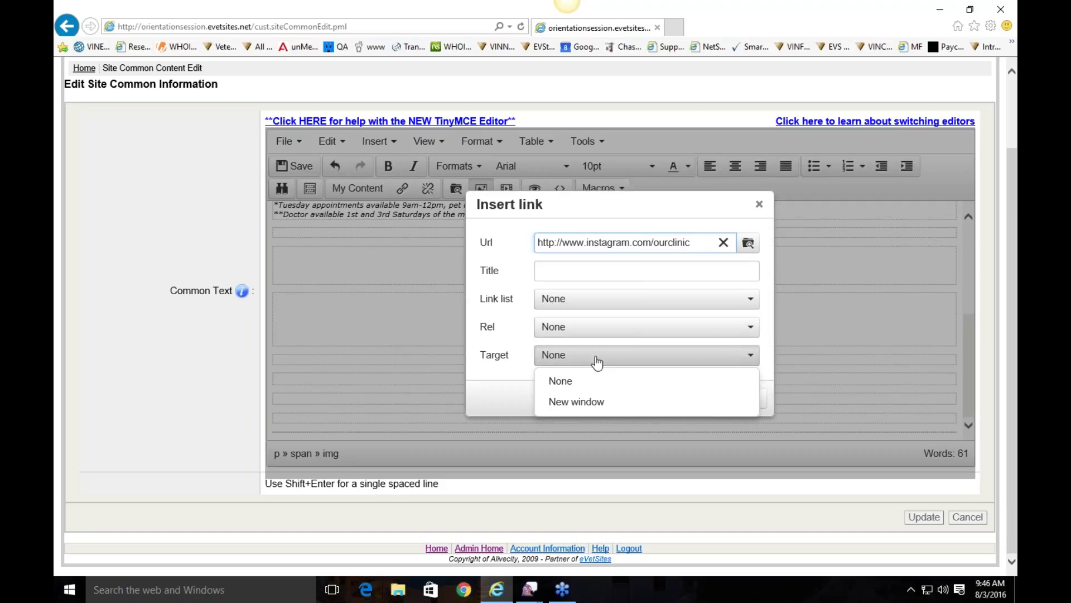
click(603, 401)
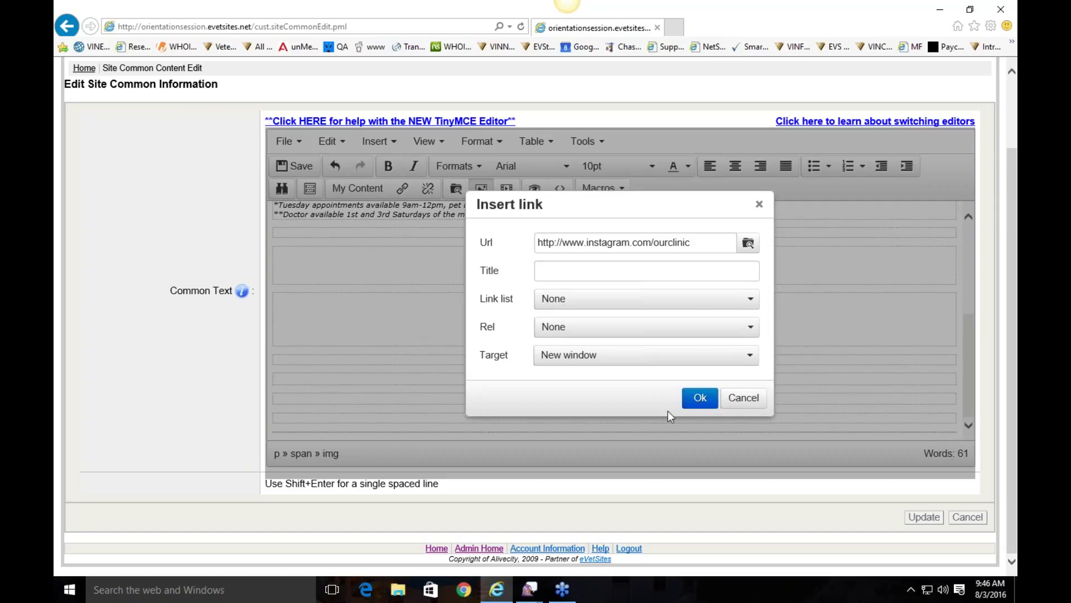
click(700, 398)
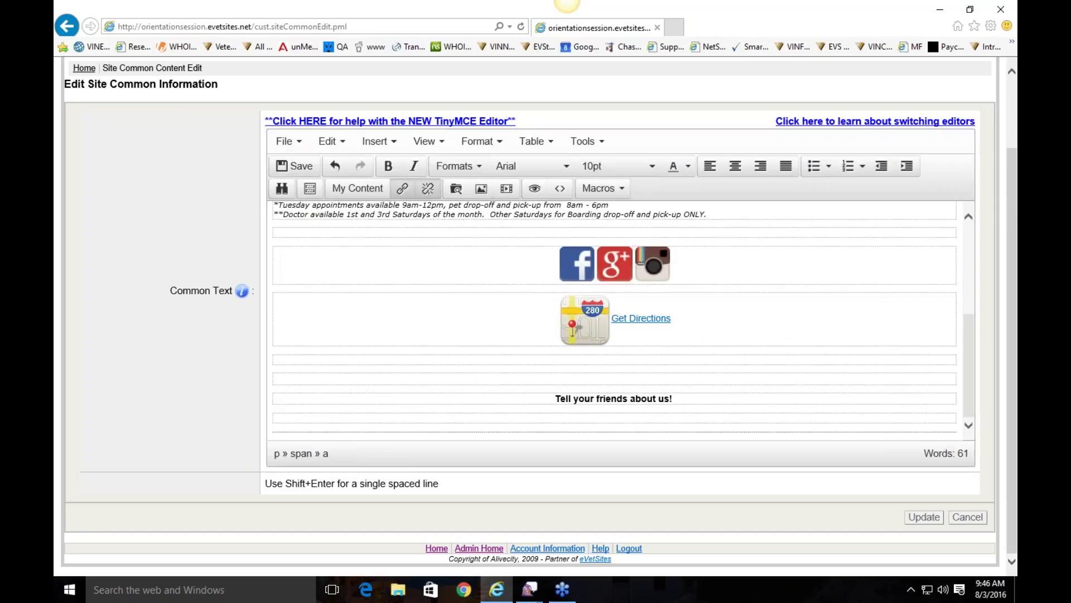
Step: Save the updated common text and return to the Administration Home Page
click(653, 263)
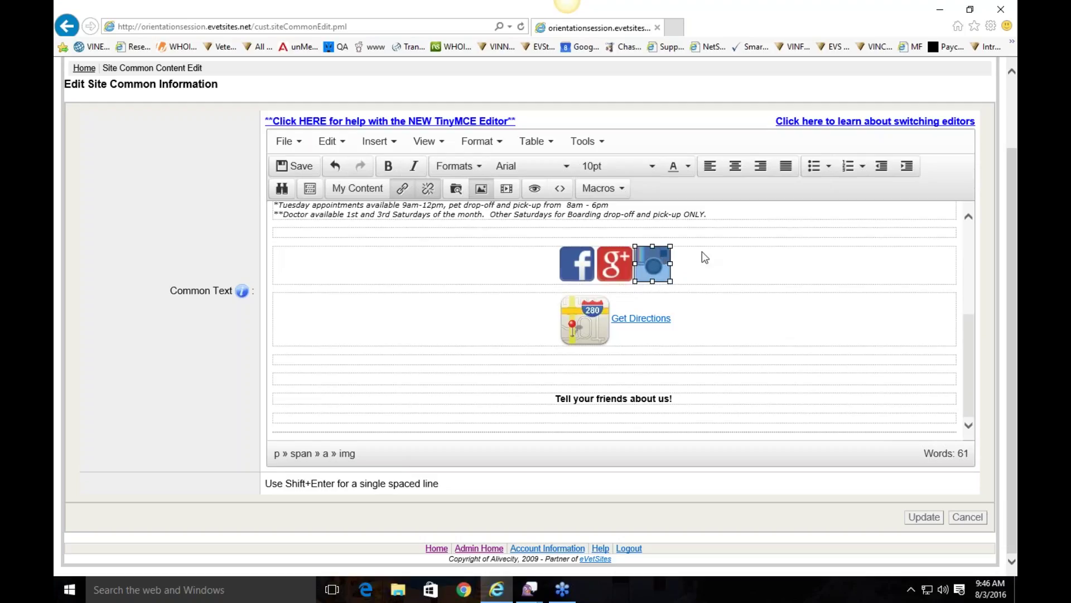
click(935, 520)
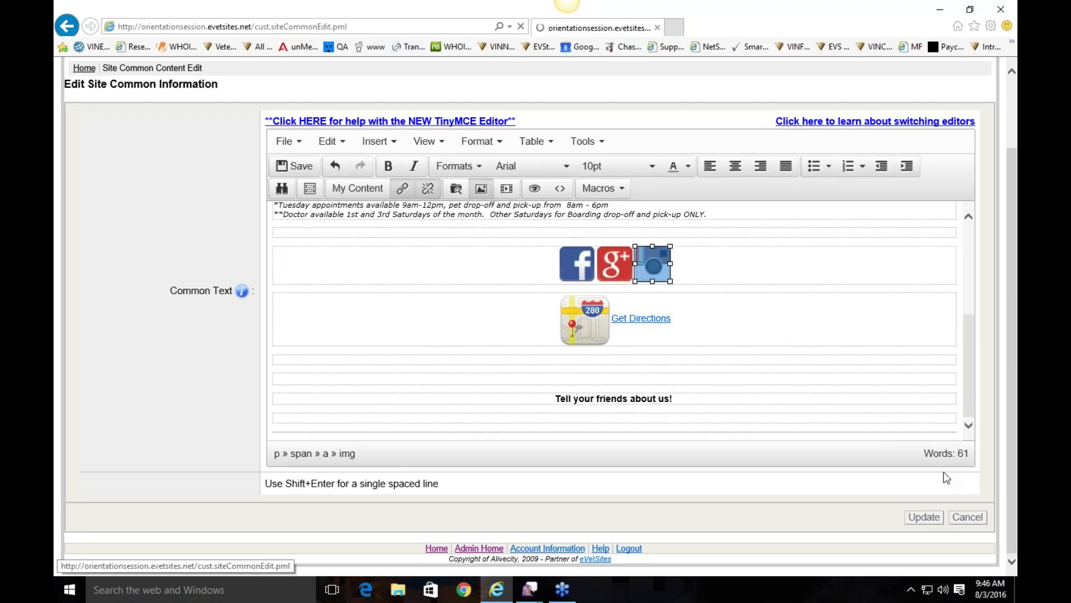
click(804, 67)
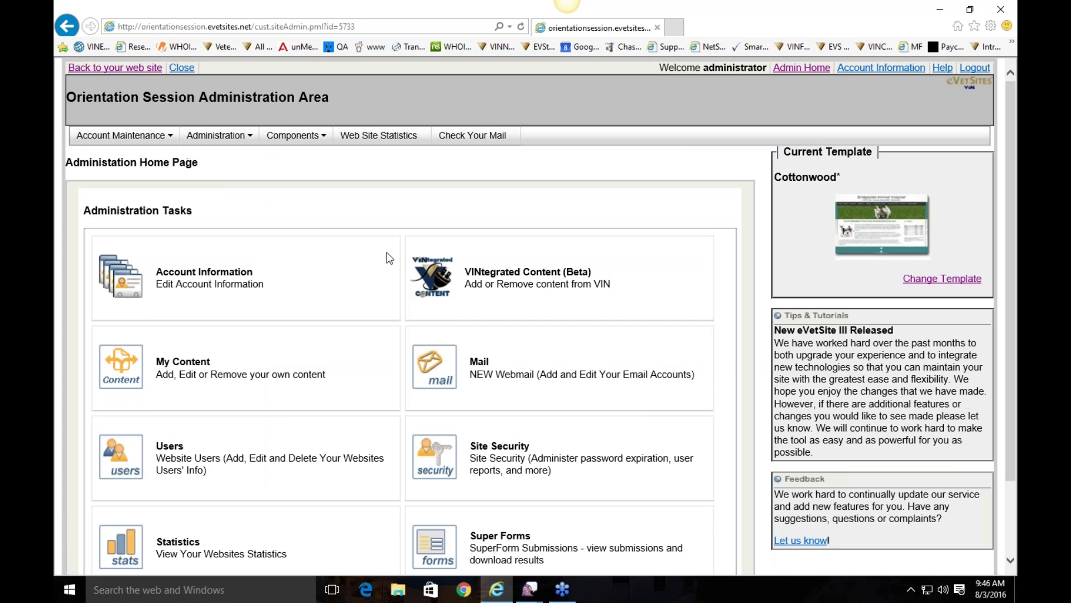
Step: On the public site, test that the Instagram icon opens the ourclinic page, then close that tab
click(115, 67)
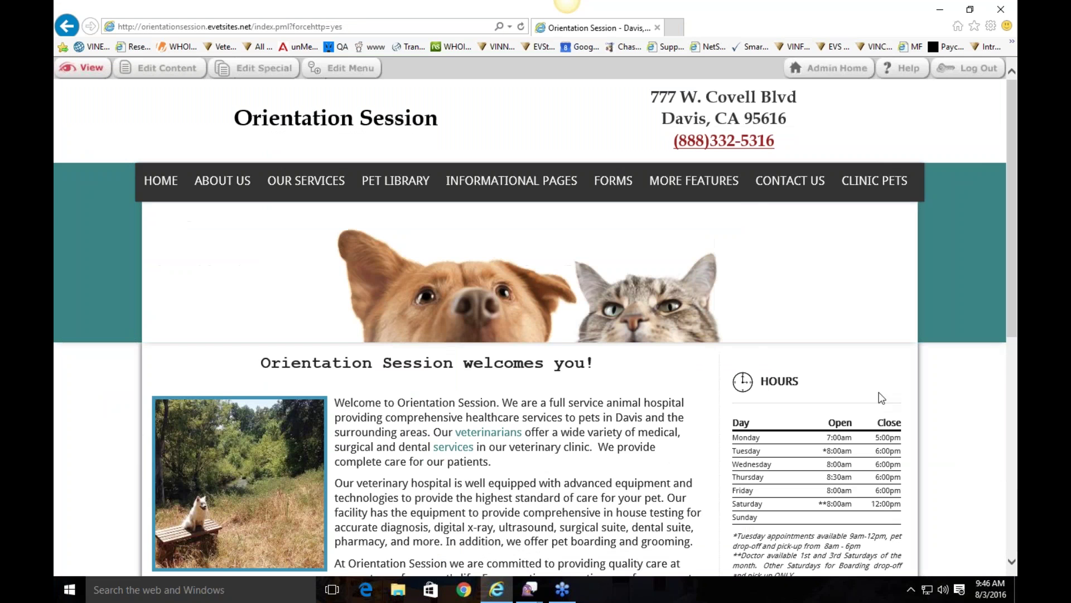
scroll(807, 438, down, 8)
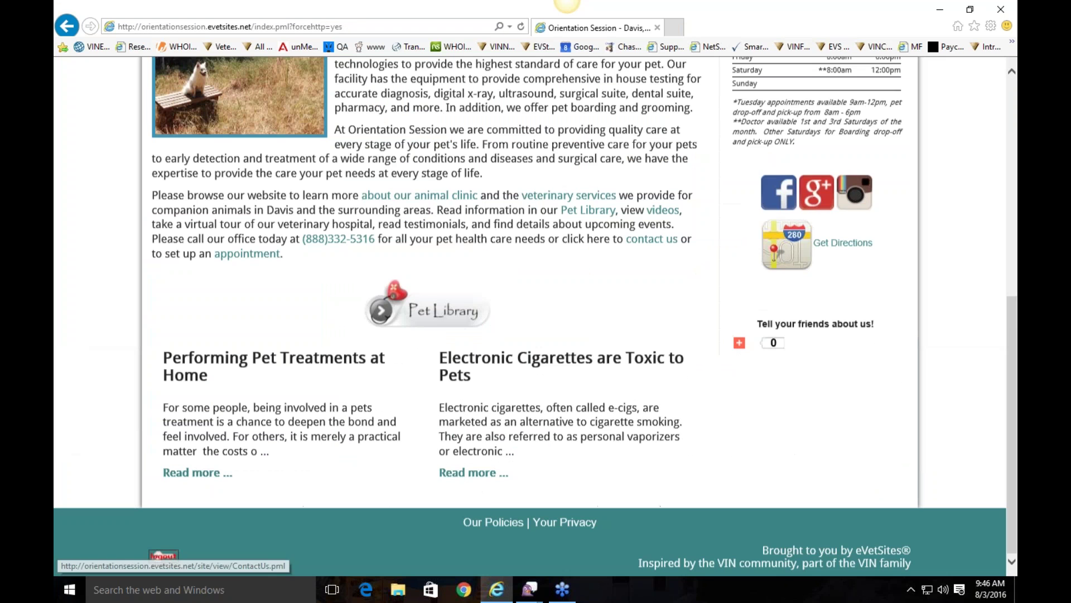
click(864, 204)
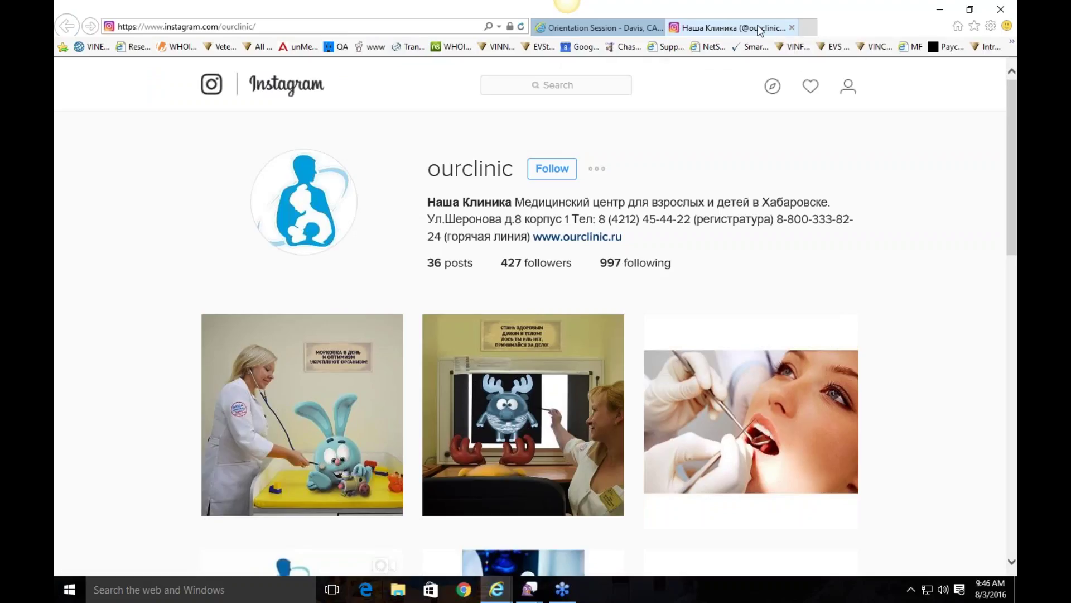
click(597, 28)
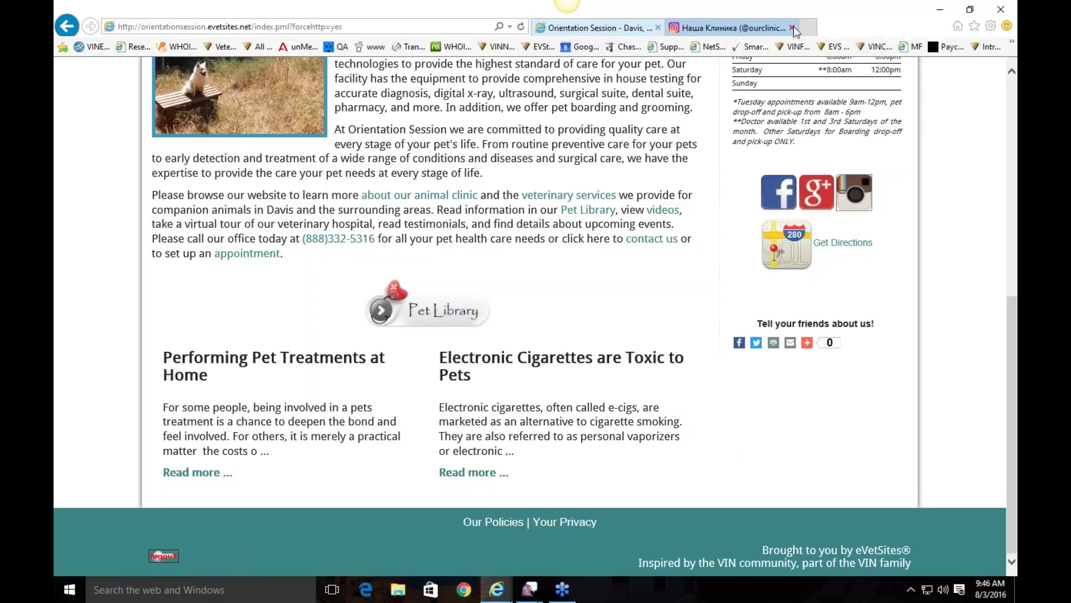
click(793, 27)
Step: Return to the top of the site and open the eVetSites Help site
scroll(865, 260, up, 6)
scroll(774, 409, down, 3)
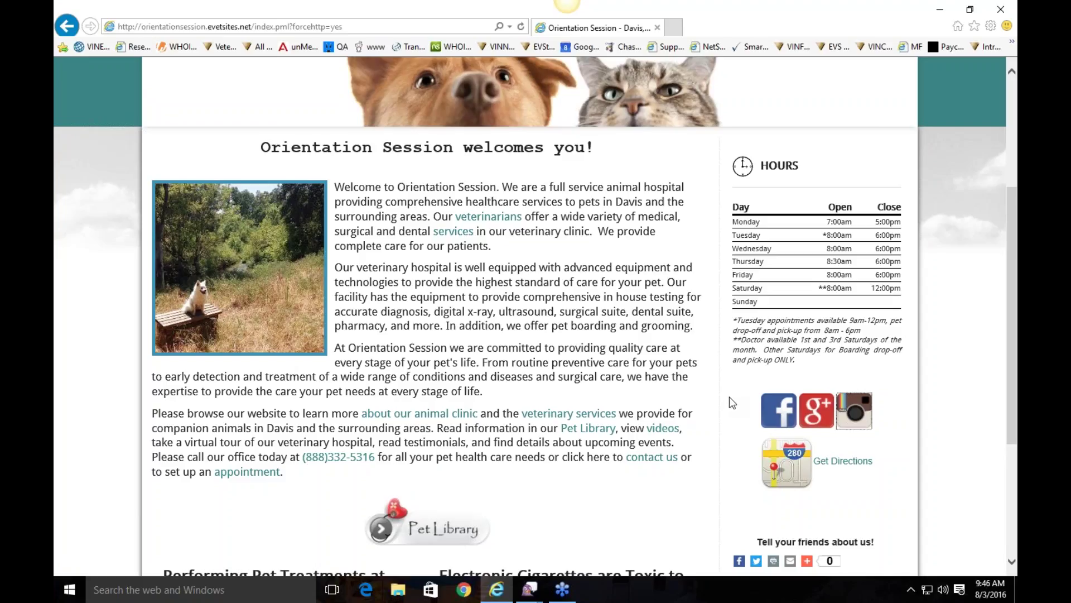
scroll(729, 396, up, 4)
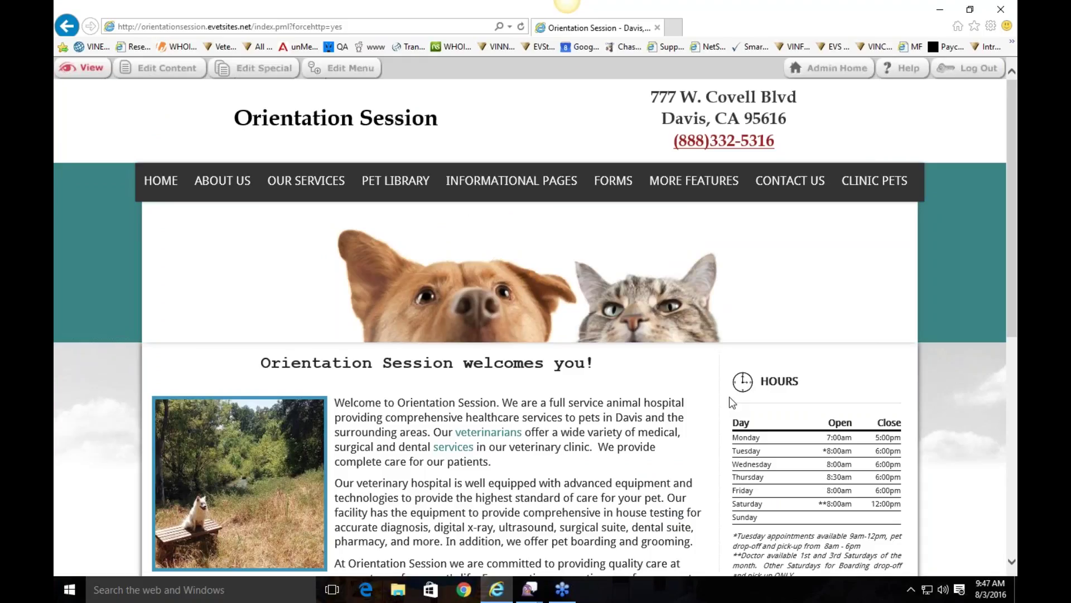
click(901, 69)
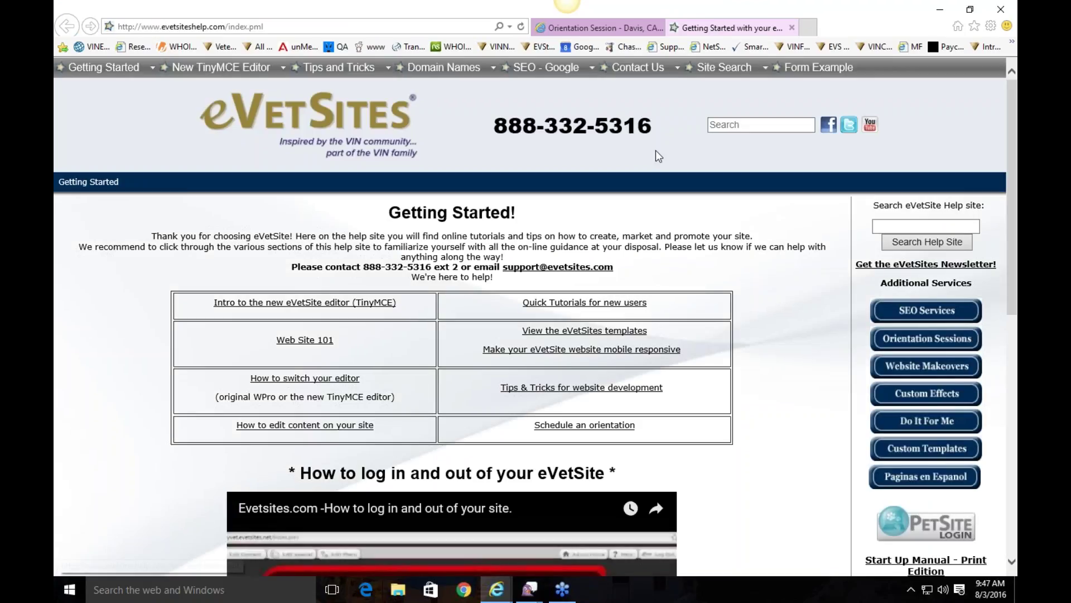
Step: Look over the help site's search box, Tips and Tricks list and support phone number, then close the help tab
click(750, 126)
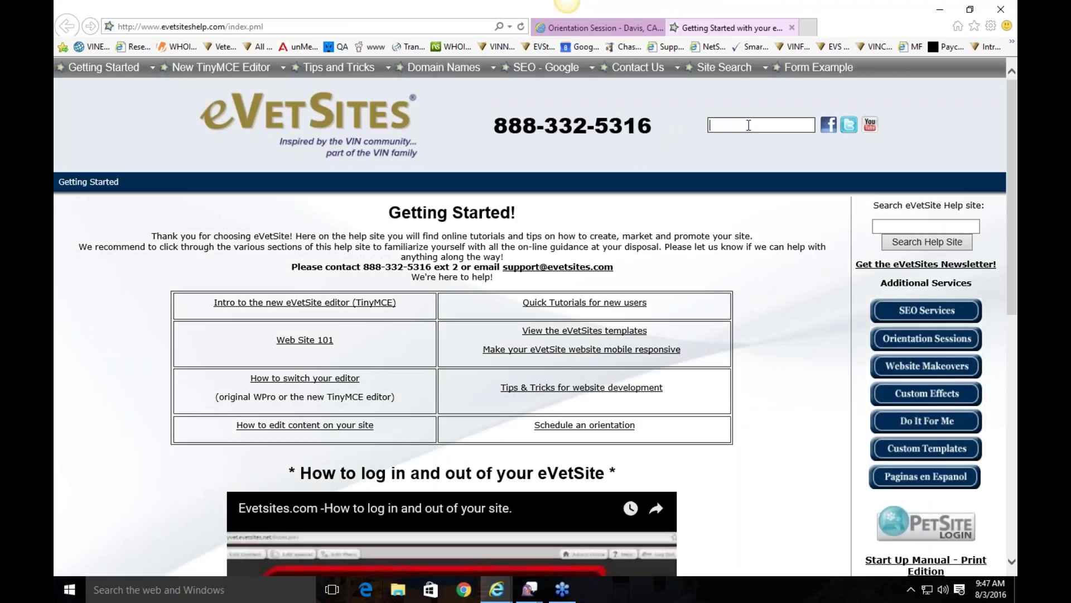
mouse_move(338, 68)
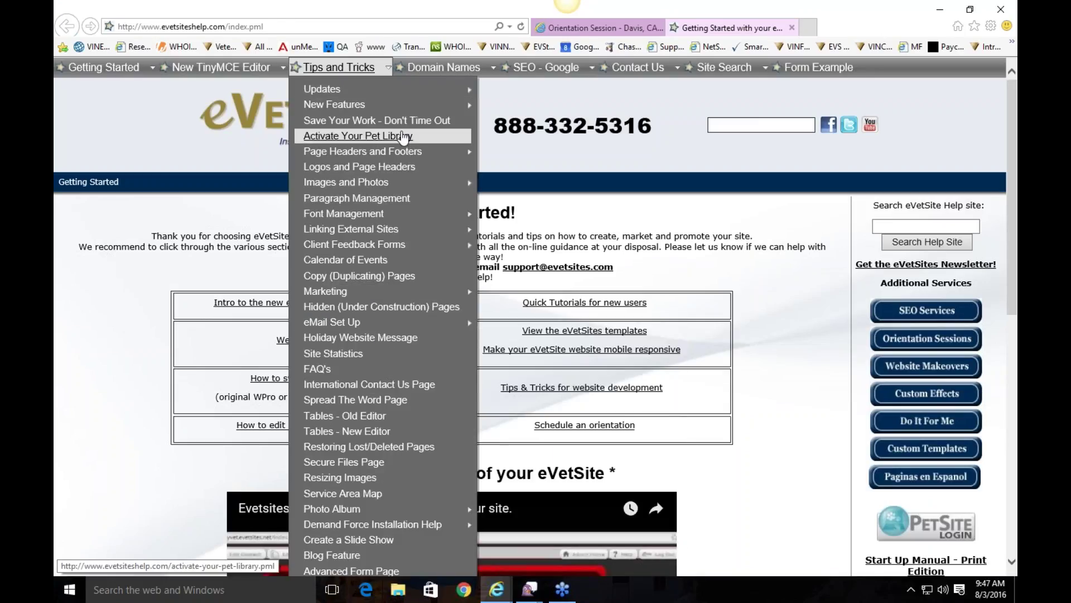
click(599, 232)
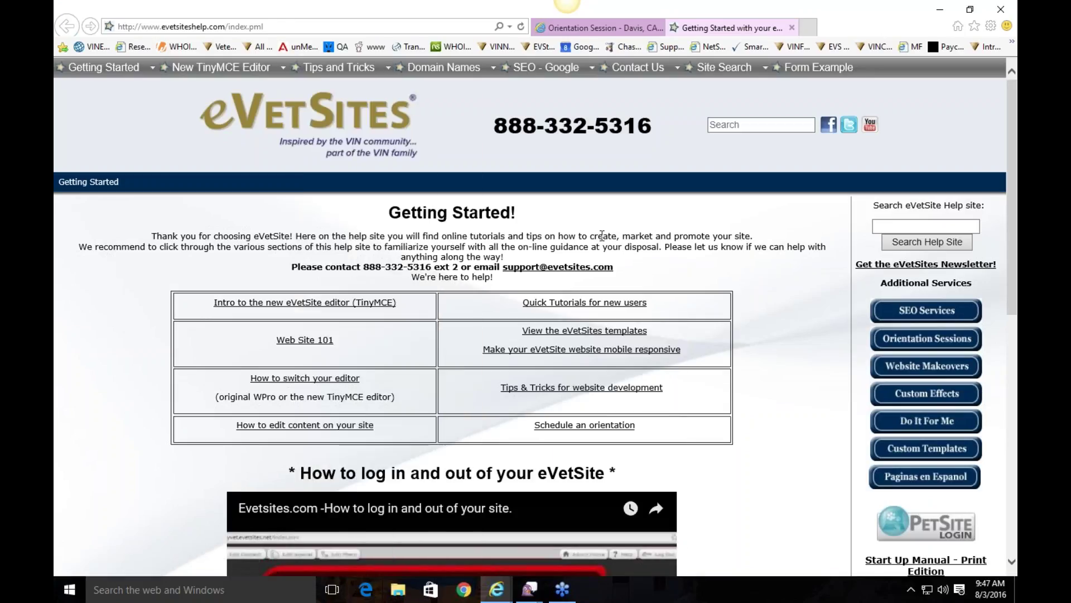
drag(660, 124, 478, 134)
click(586, 147)
click(792, 28)
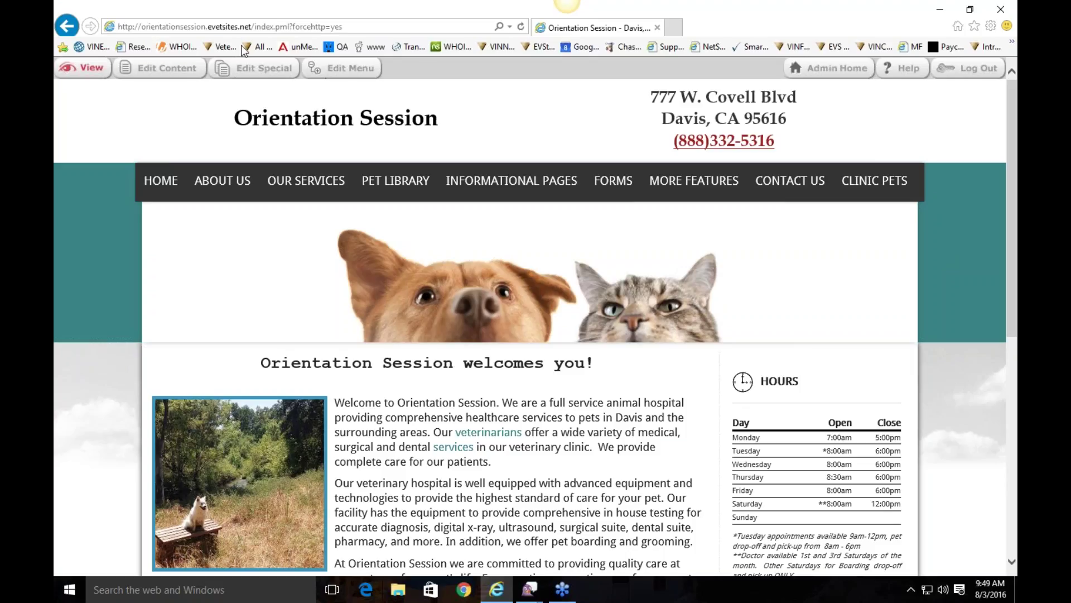
Step: Edit the Home page content and add 'View our presentation!' as a new line below the last paragraph
click(167, 67)
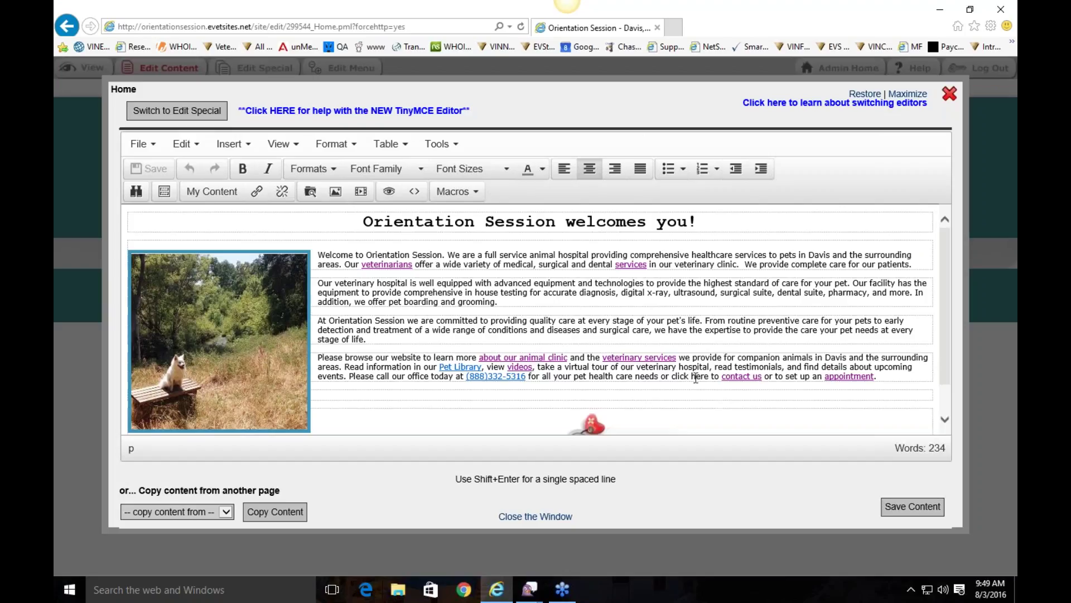
click(889, 377)
key(Return)
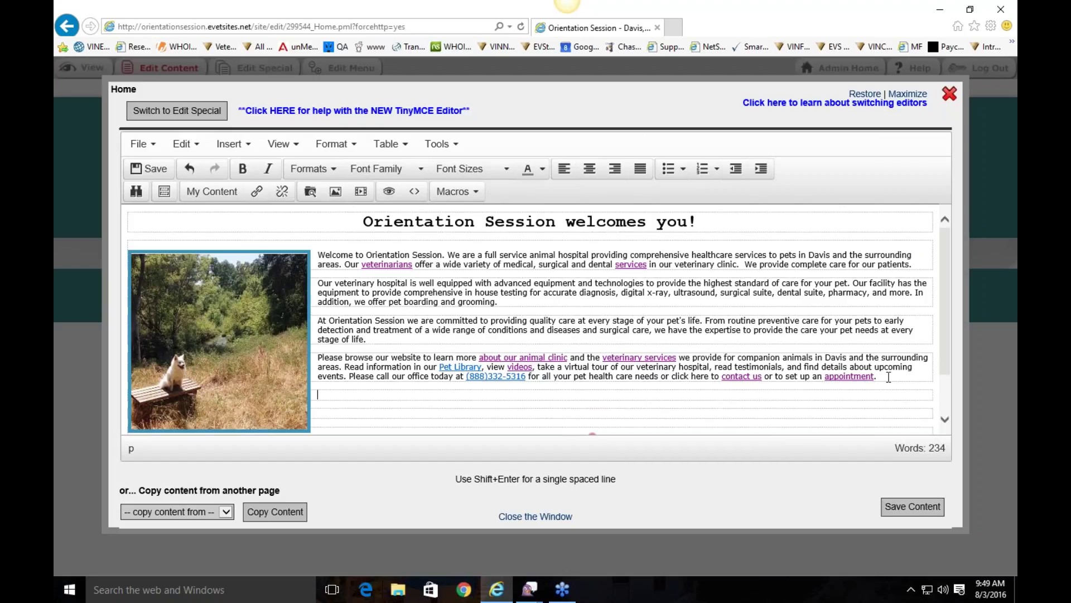
text(View our presentation!)
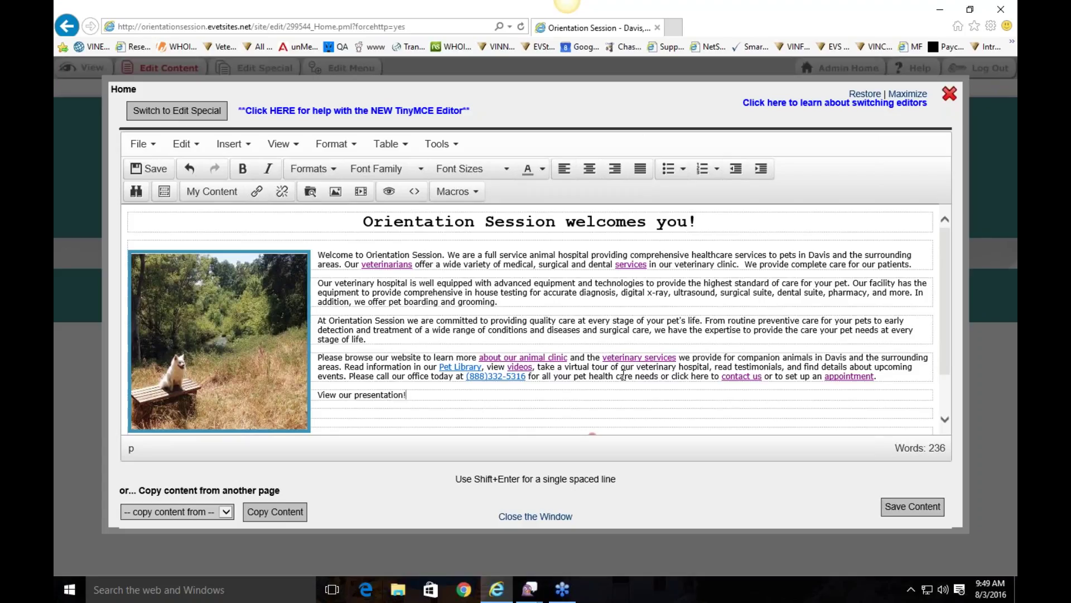
Step: Select 'View our presentation!' and open its Insert/edit link settings
drag(403, 395, 318, 396)
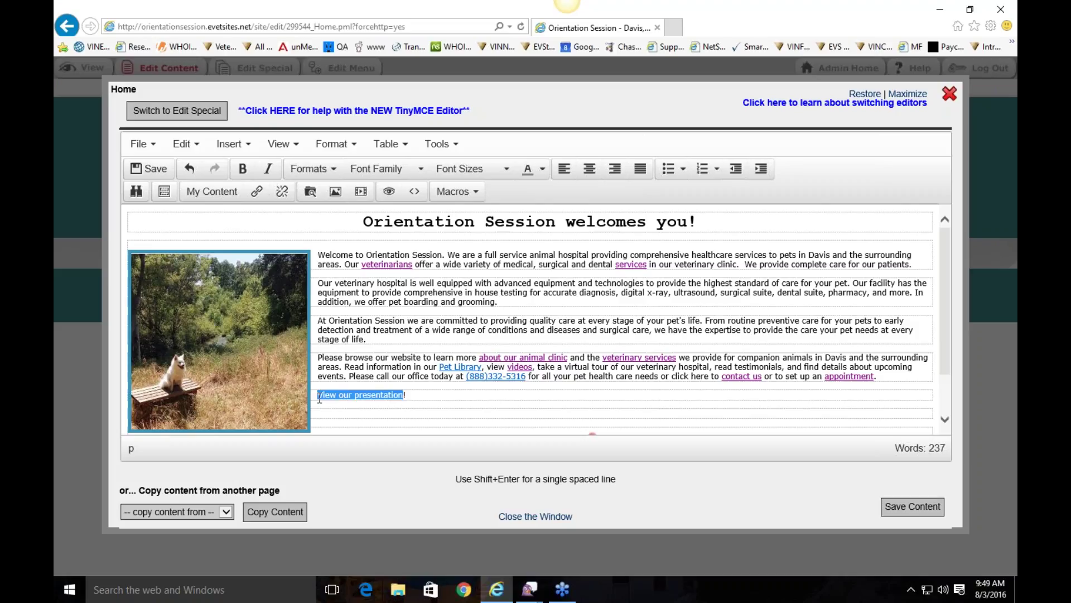
right_click(339, 399)
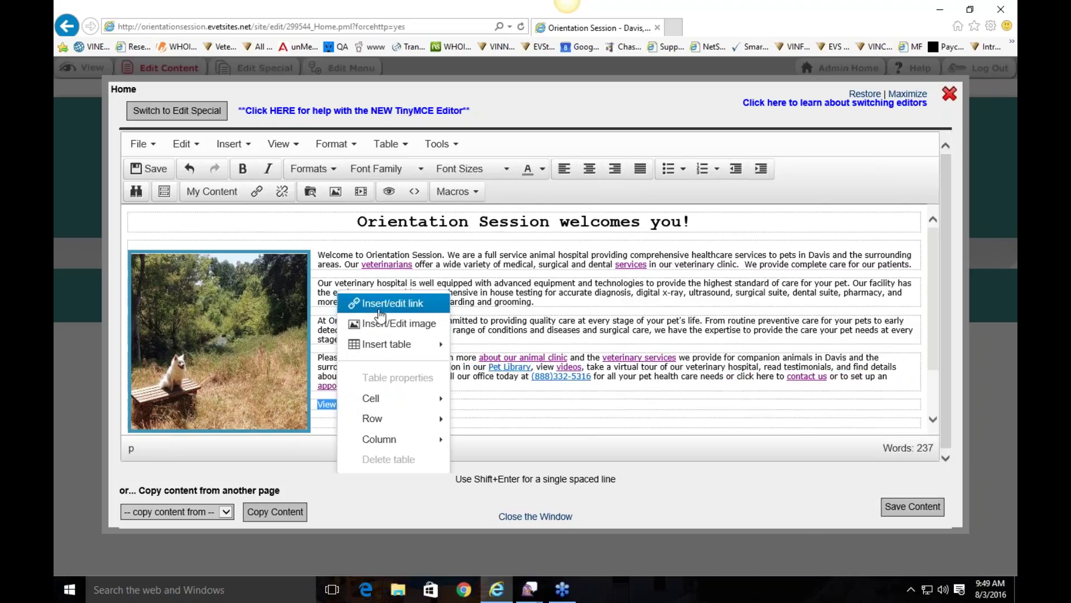
click(385, 303)
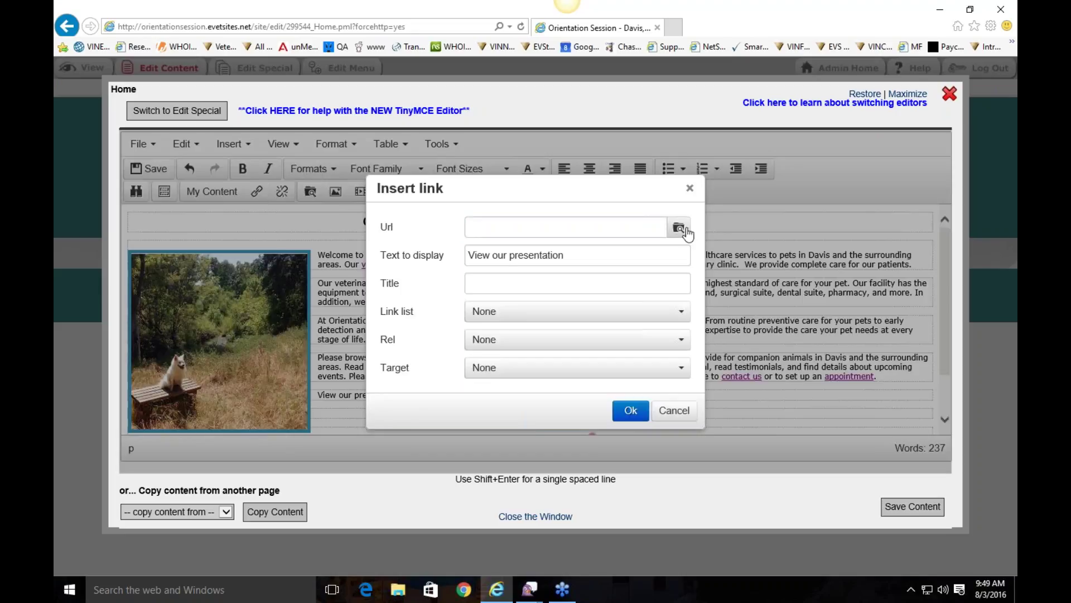
Step: Try uploading a file for the link target, then cancel the upload and close the File Manager
click(679, 227)
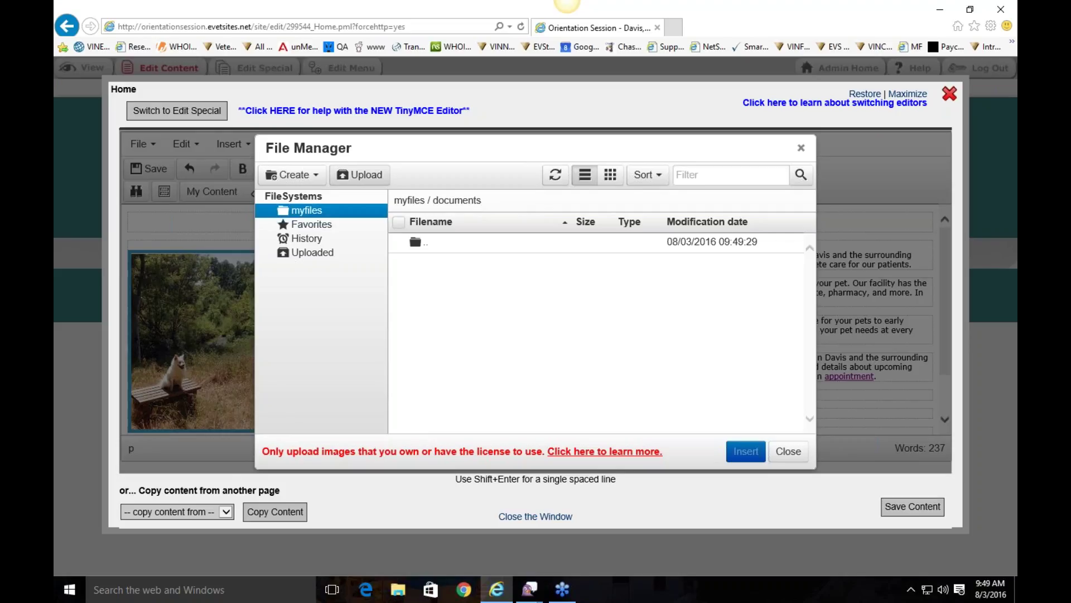
click(378, 190)
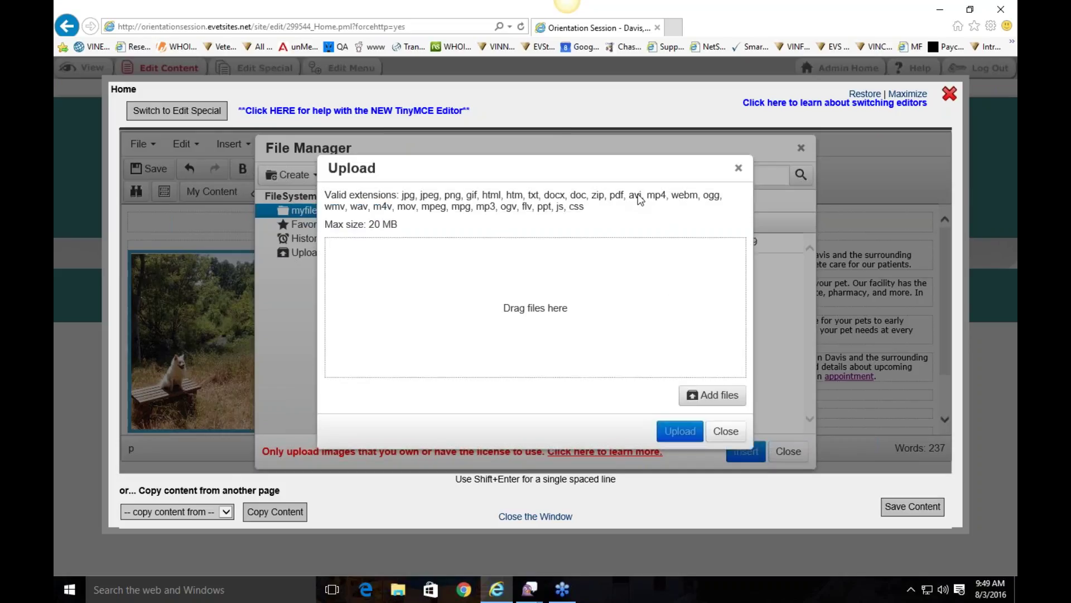
click(726, 400)
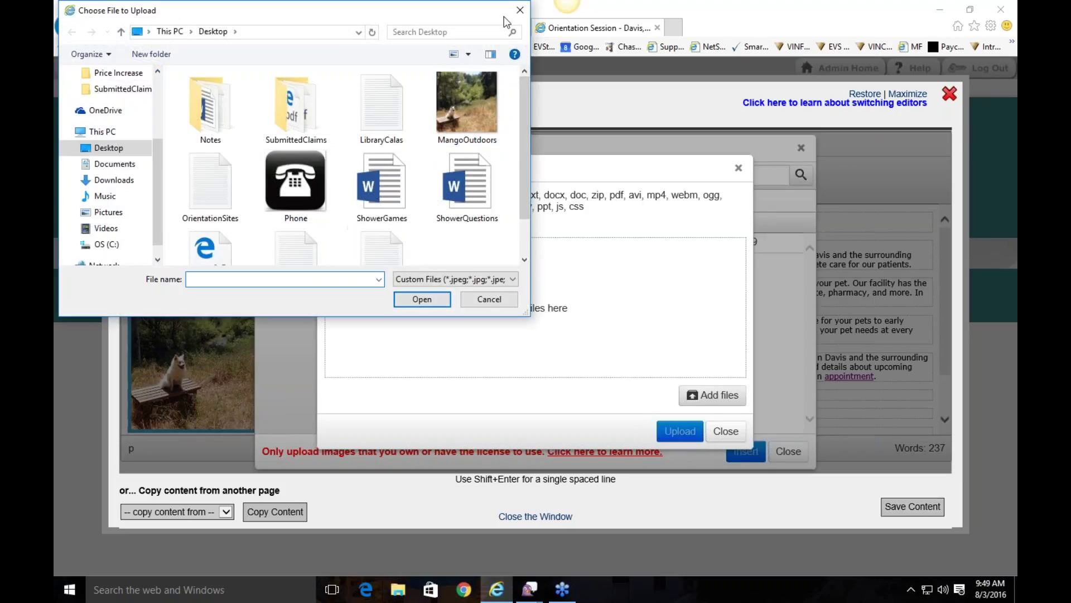
click(512, 15)
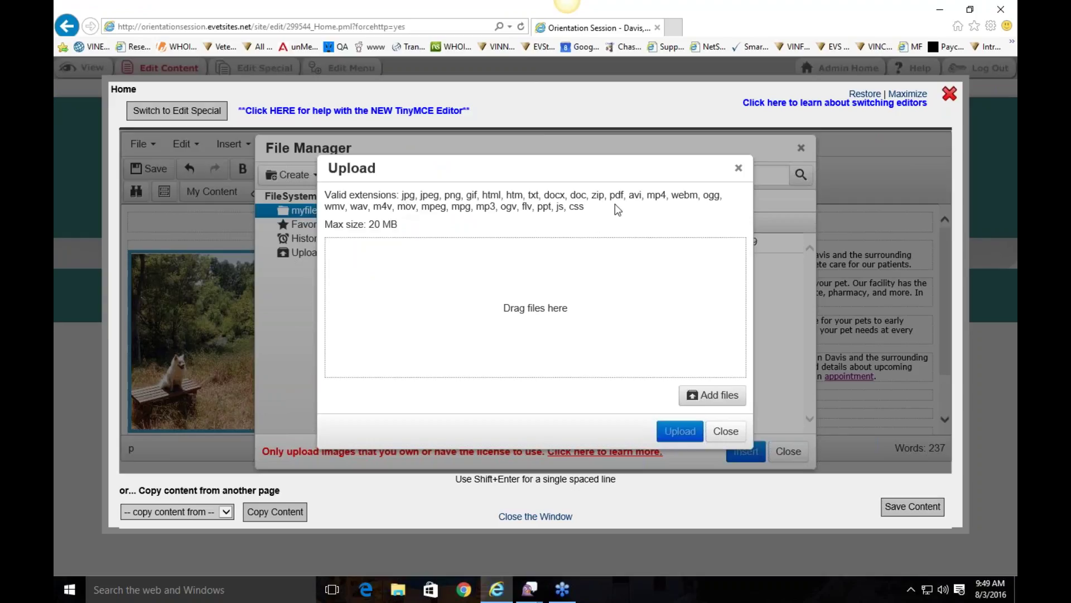
click(738, 167)
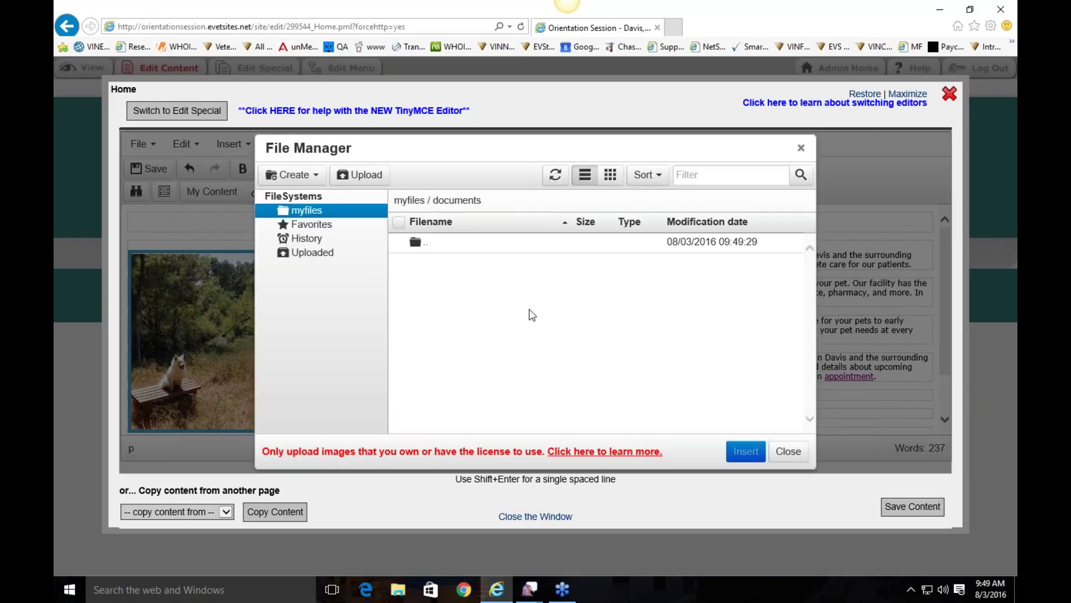
click(788, 451)
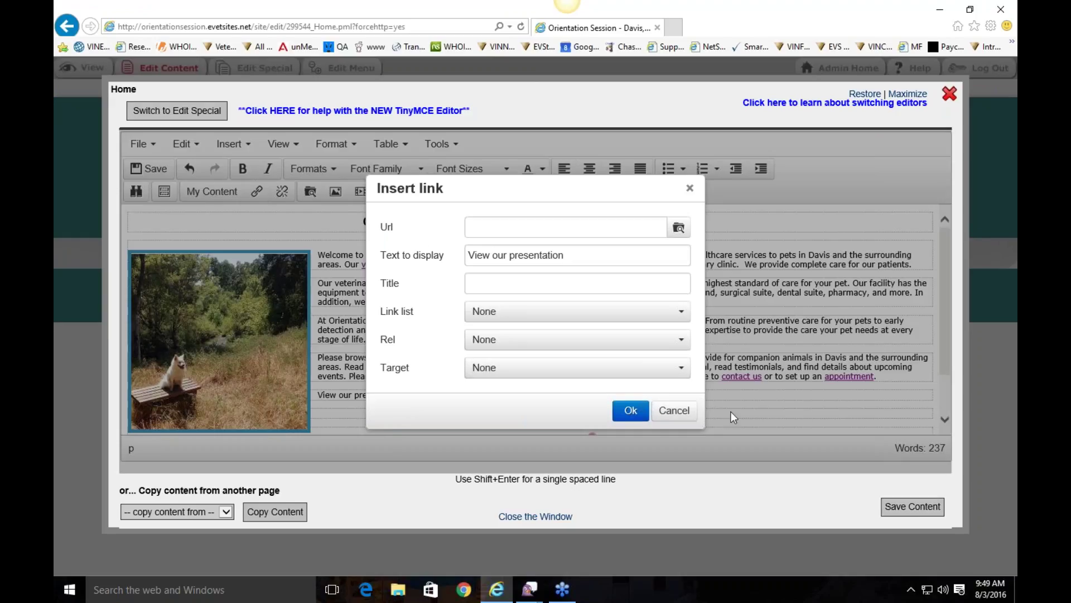
Step: Cancel the link, leaving 'View our presentation!' unlinked, and close the content editor
click(674, 410)
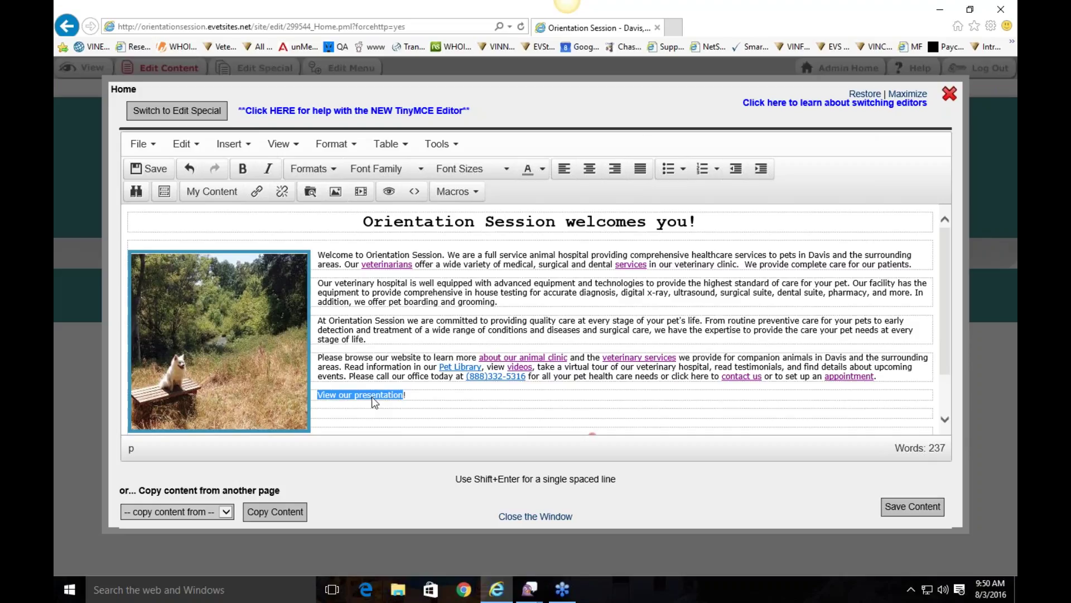
click(421, 395)
click(949, 94)
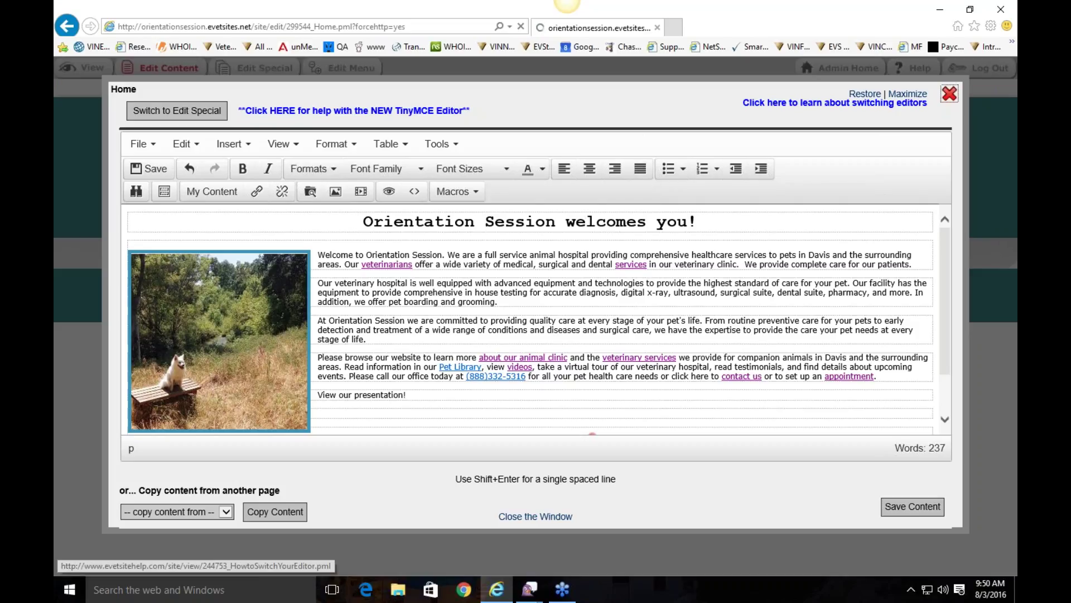